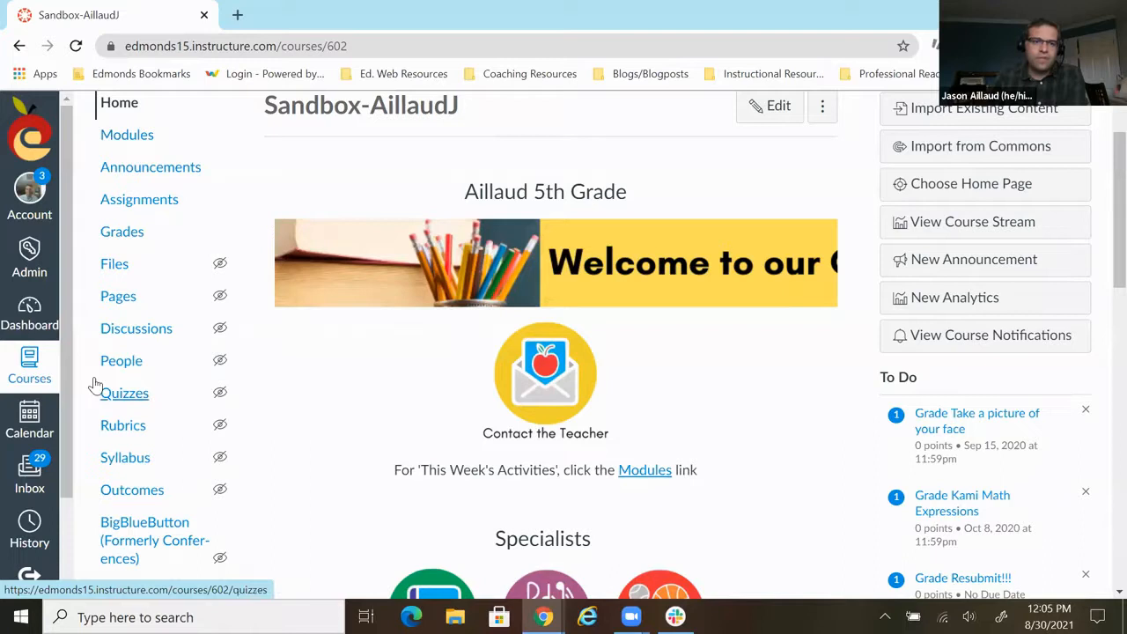
- Open the course's Quizzes page and look through the list of existing quizzes
left_click(137, 397)
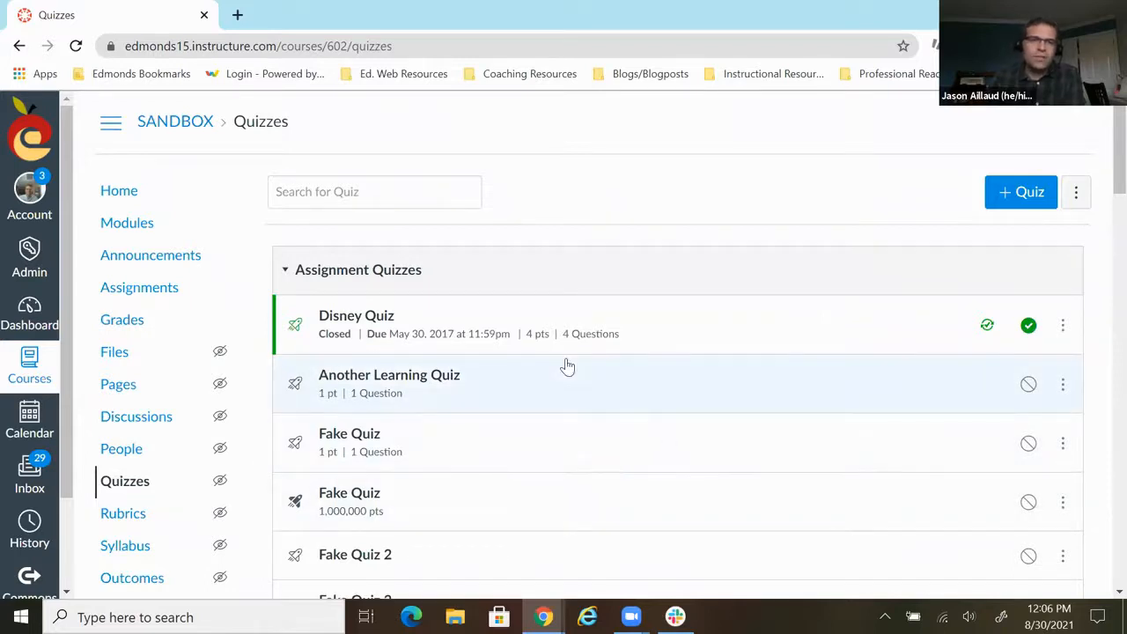
scroll(573, 363, "down", 5)
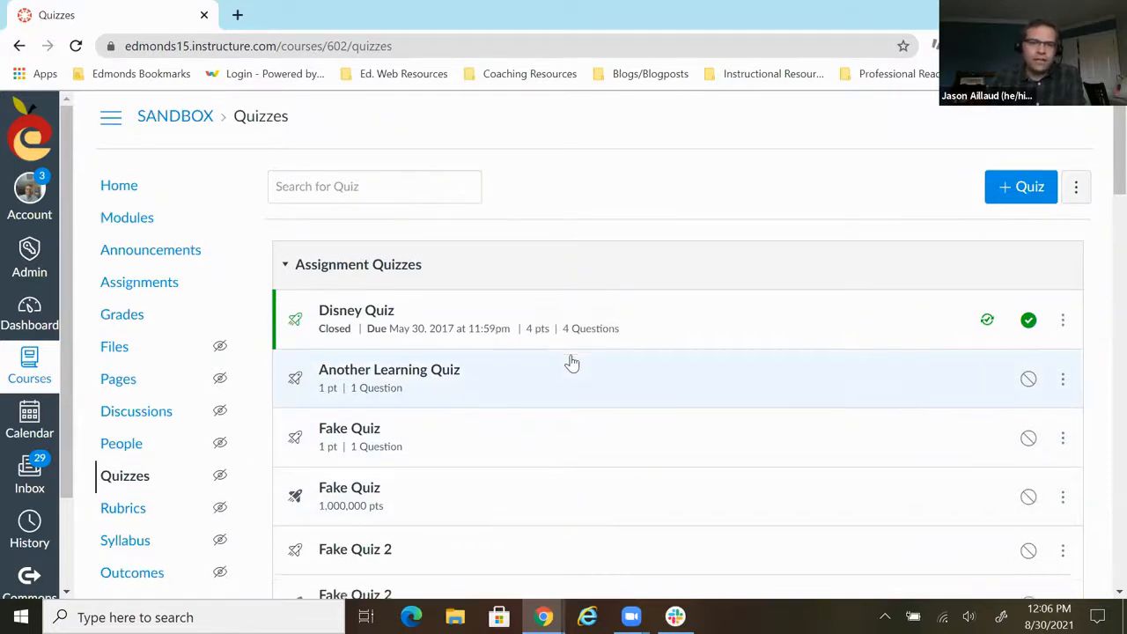
scroll(568, 385, "down", 8)
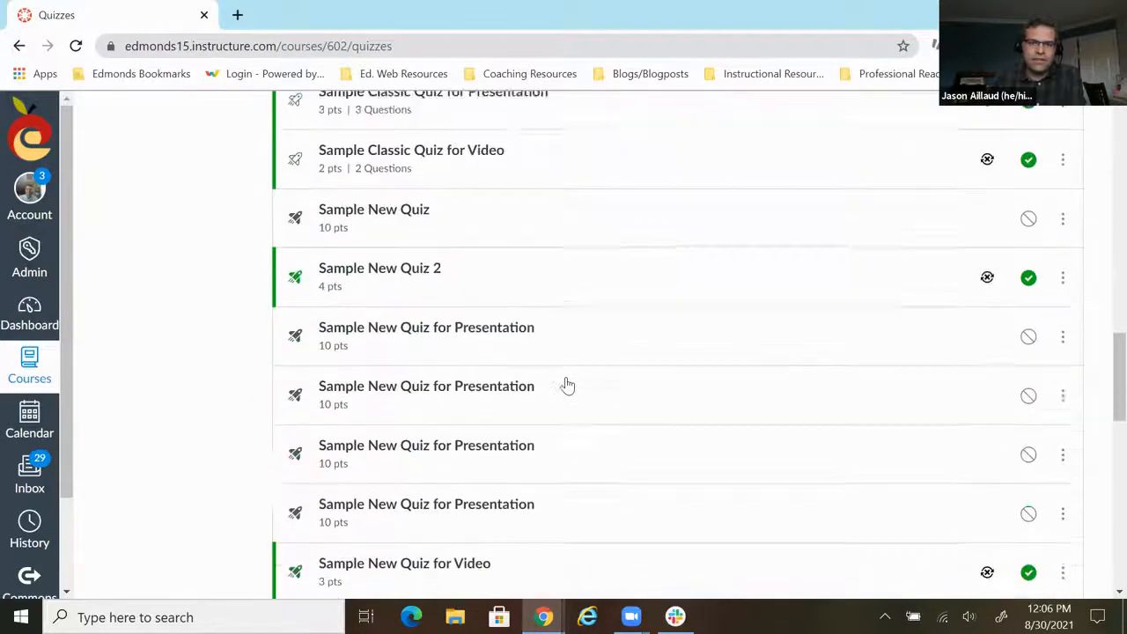
scroll(568, 385, "down", 4)
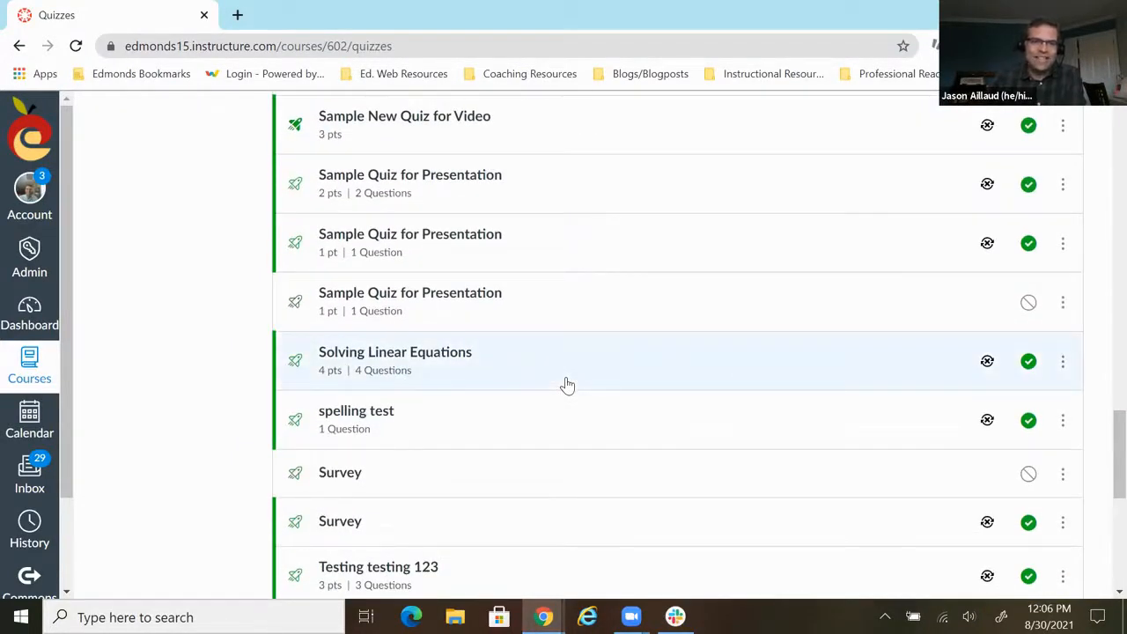
scroll(568, 385, "up", 4)
scroll(568, 385, "up", 18)
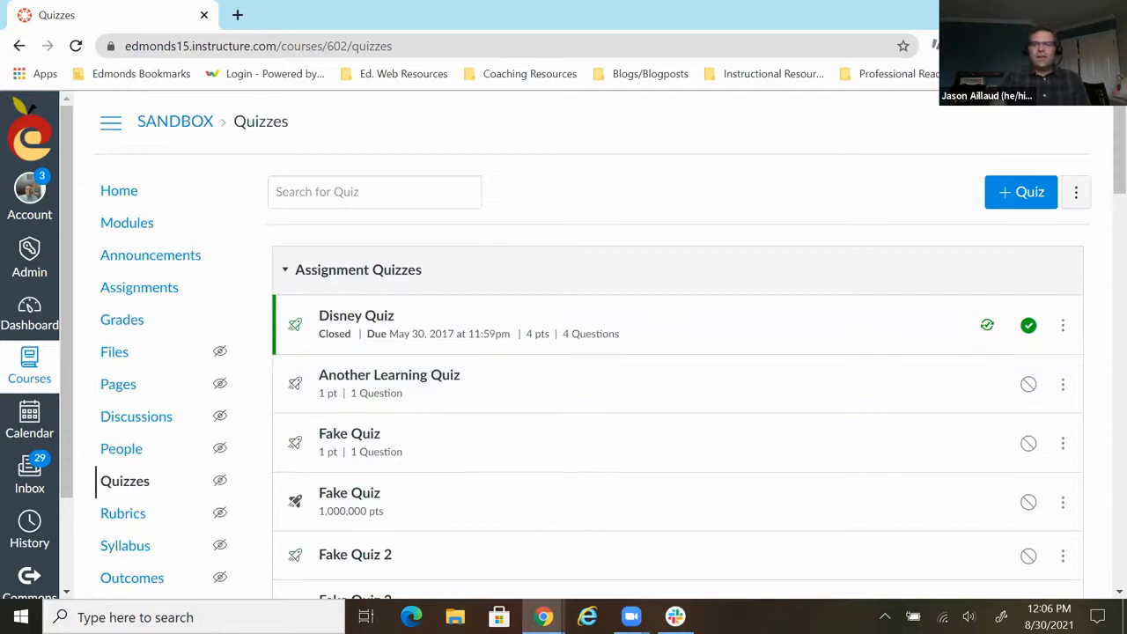
- Create a new quiz using the Classic Quizzes engine
left_click(1022, 193)
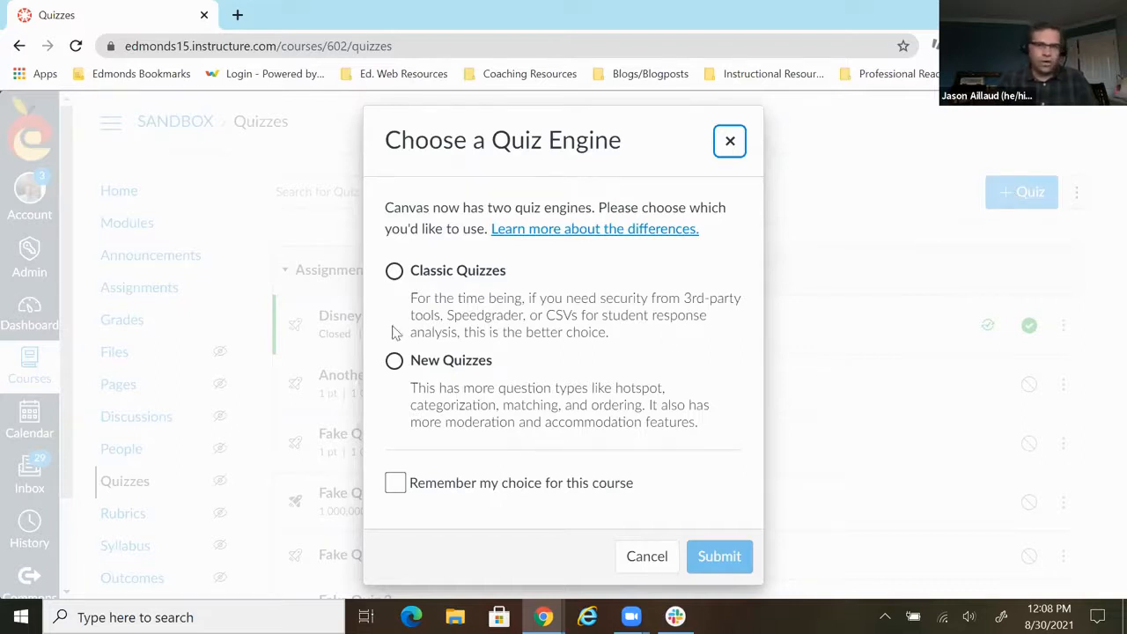
left_click(395, 272)
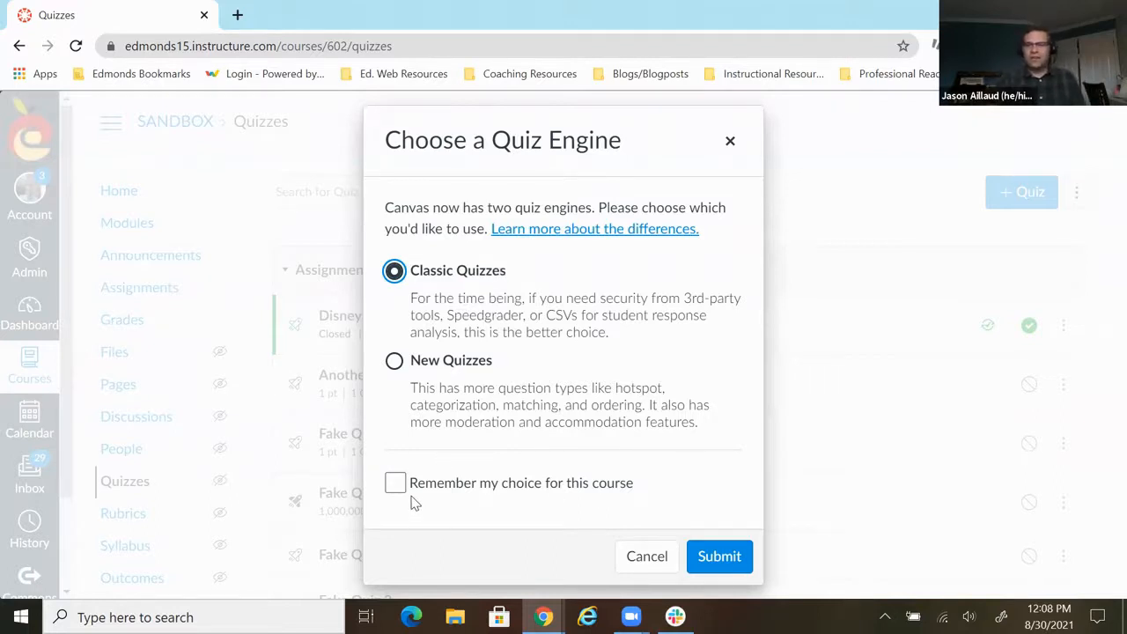
left_click(730, 557)
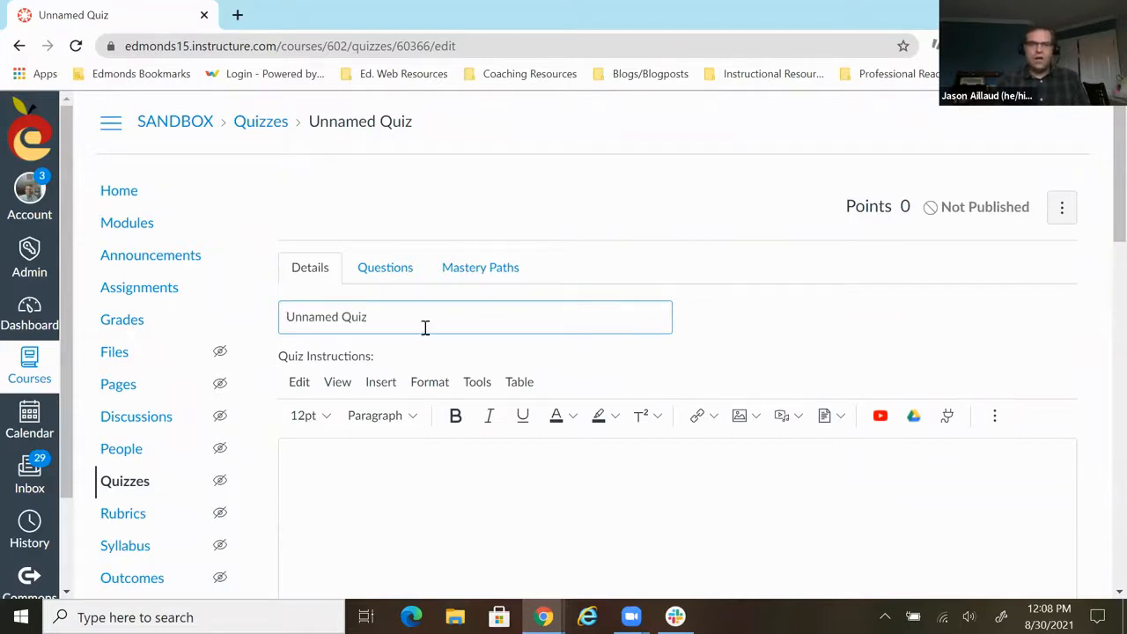
- Rename the new quiz as "Better name Quiz"
double_click(339, 318)
scroll(346, 313, "down", 2)
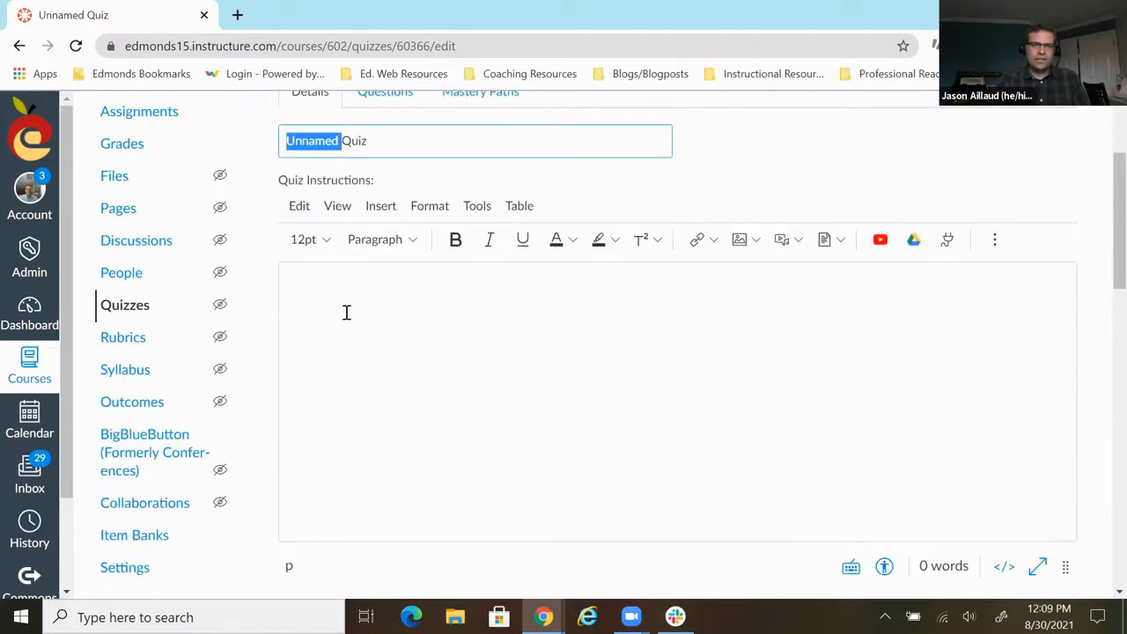
type("Better nam")
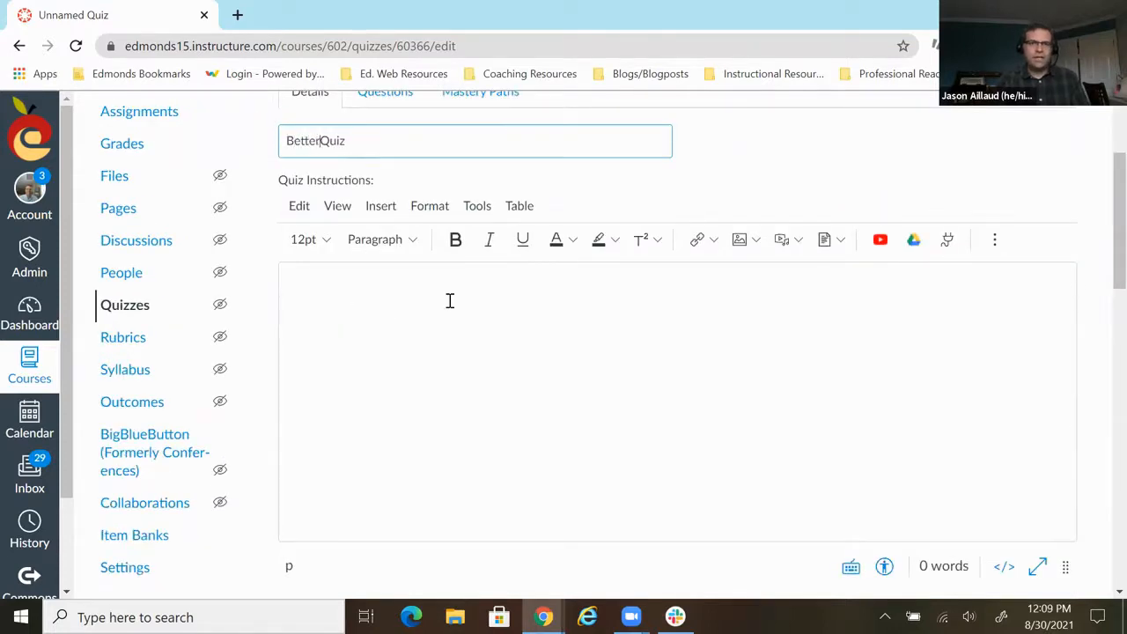
type("e")
- Write "Do your best!" as the quiz instructions
left_click(388, 279)
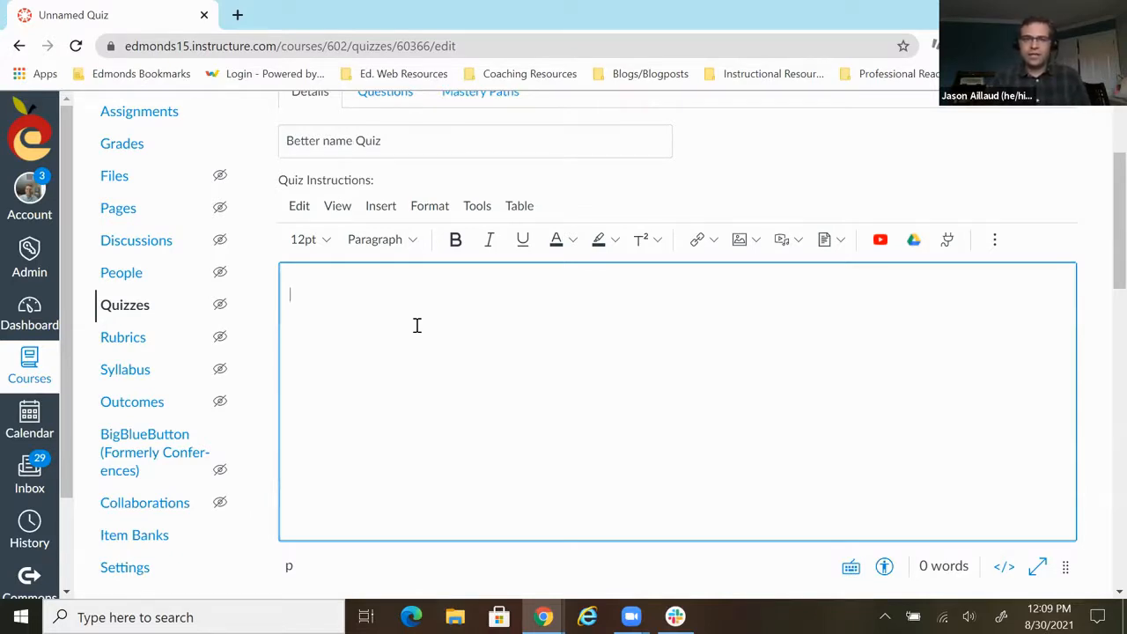
type("To f")
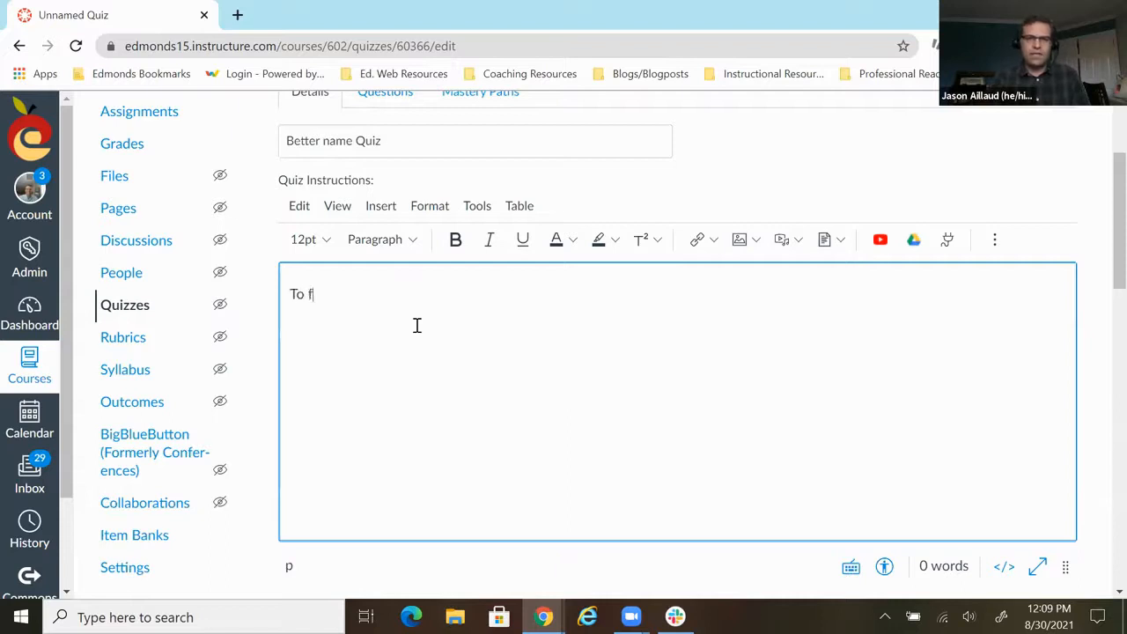
key("BackSpace")
type("yo")
key("BackSpace")
key("BackSpace")
key("BackSpace")
key("BackSpace")
key("BackSpace")
type("Do your best!")
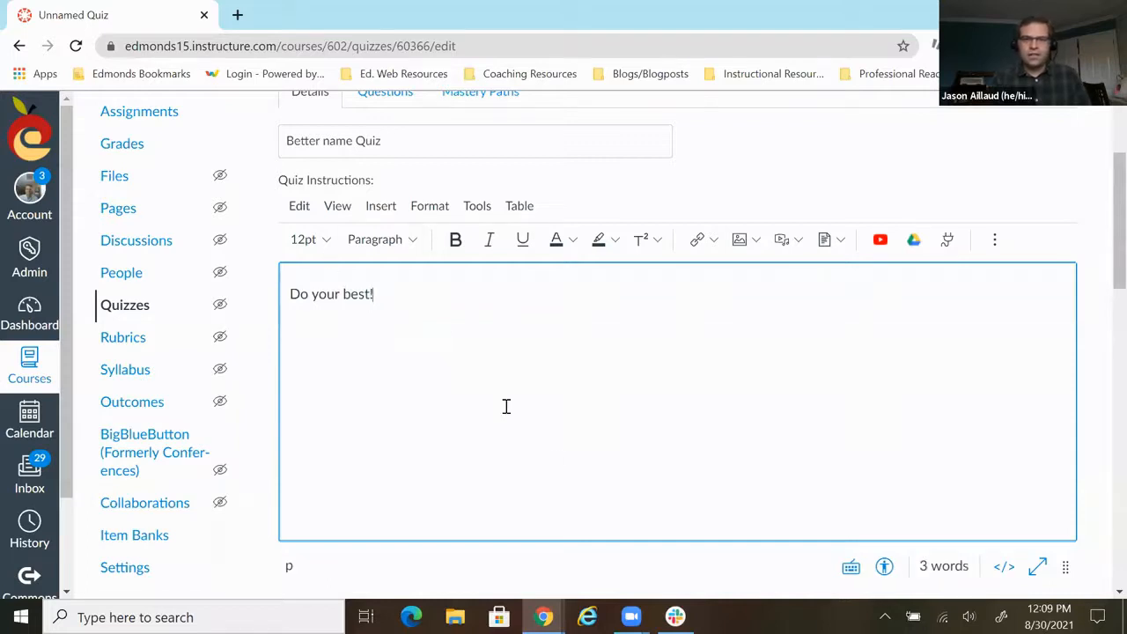
- Add a new multiple choice question to the quiz and name it 1
scroll(505, 405, "up", 2)
scroll(509, 414, "down", 6)
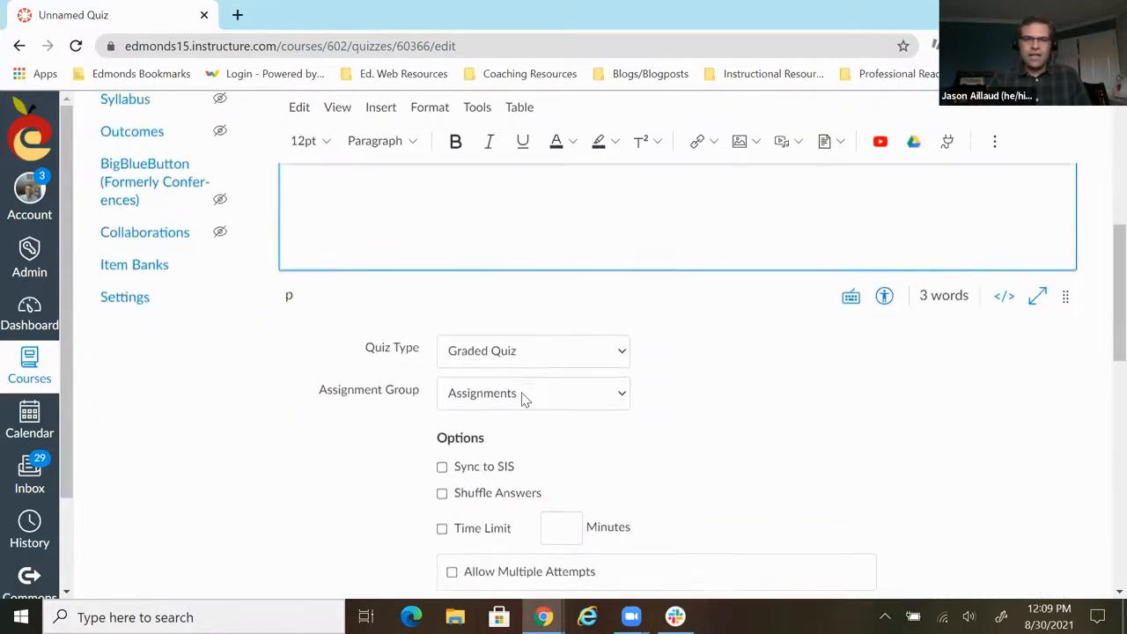
scroll(547, 383, "up", 6)
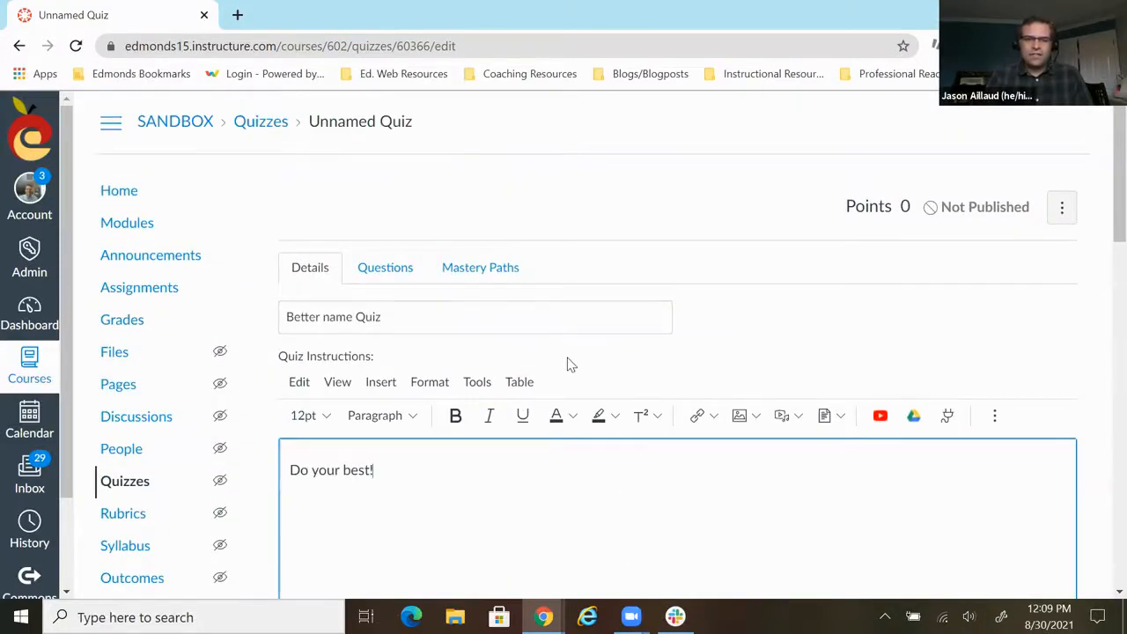
left_click(395, 270)
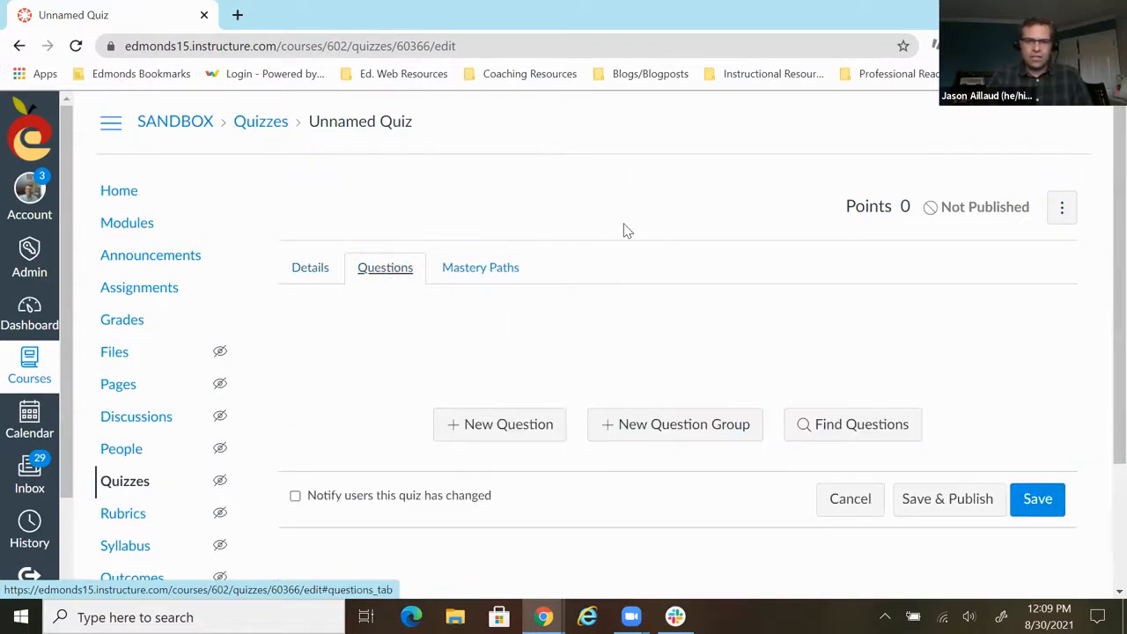
scroll(624, 231, "down", 1)
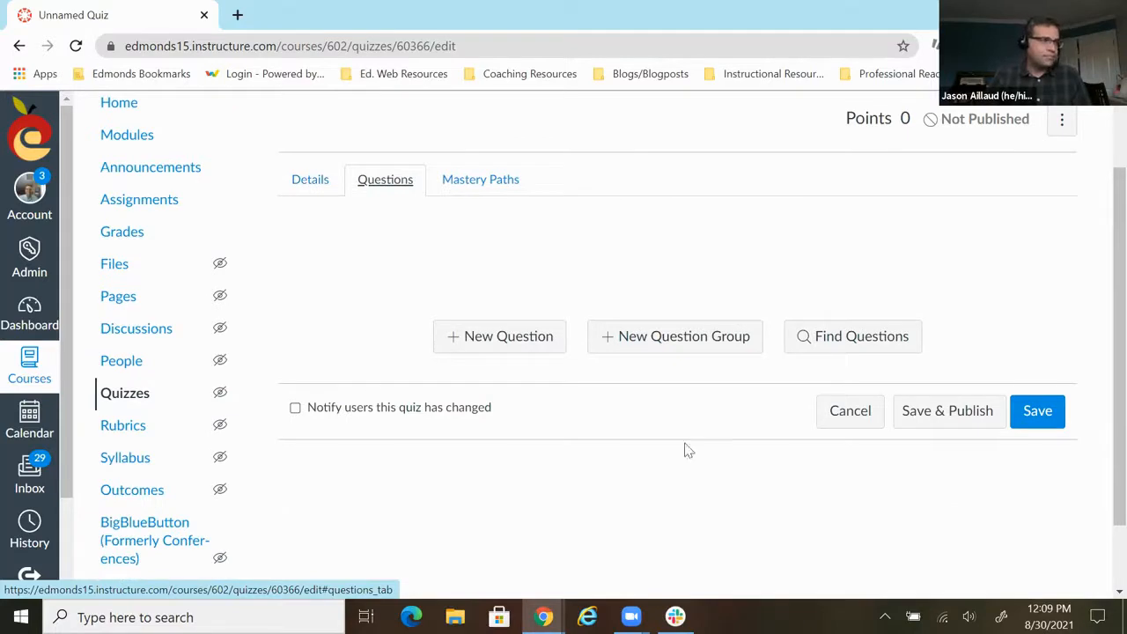
left_click(494, 343)
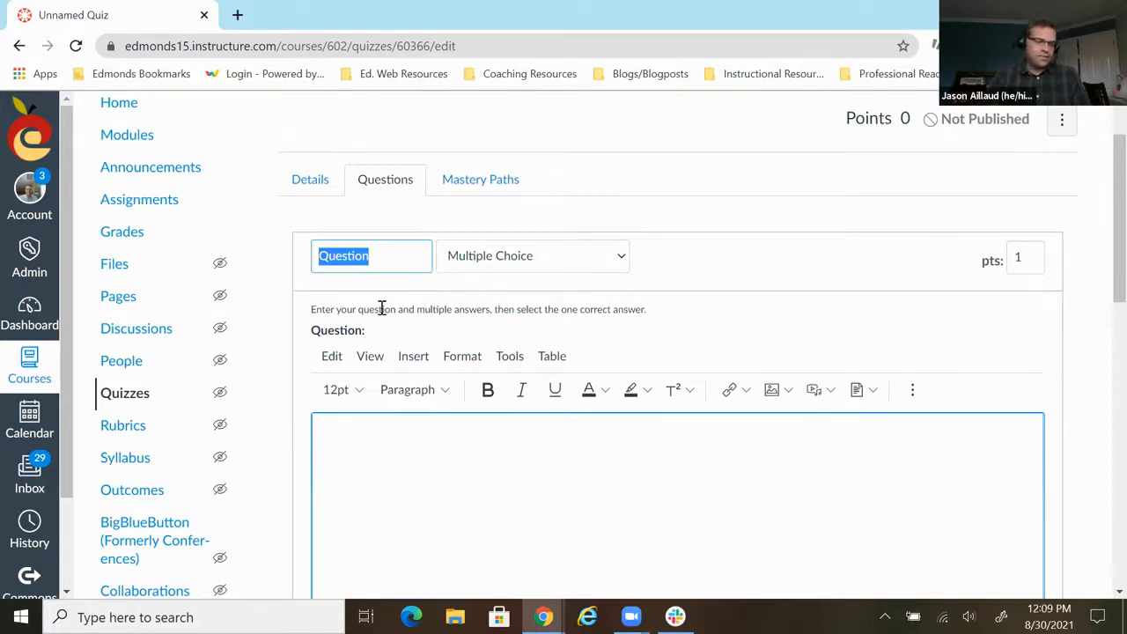
type("1.")
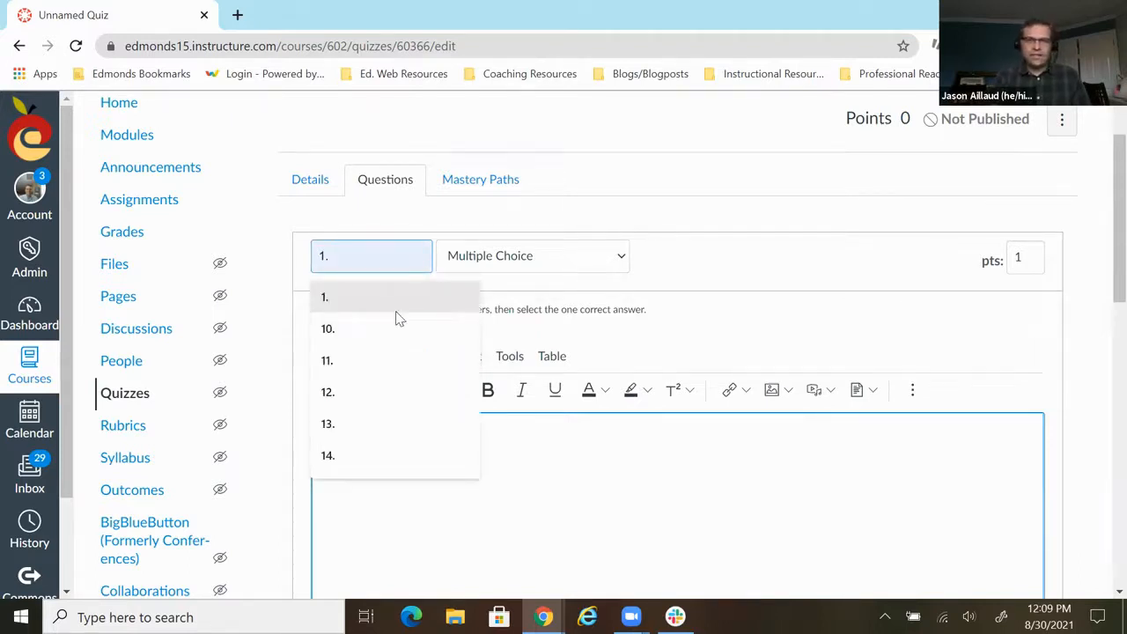
left_click(805, 319)
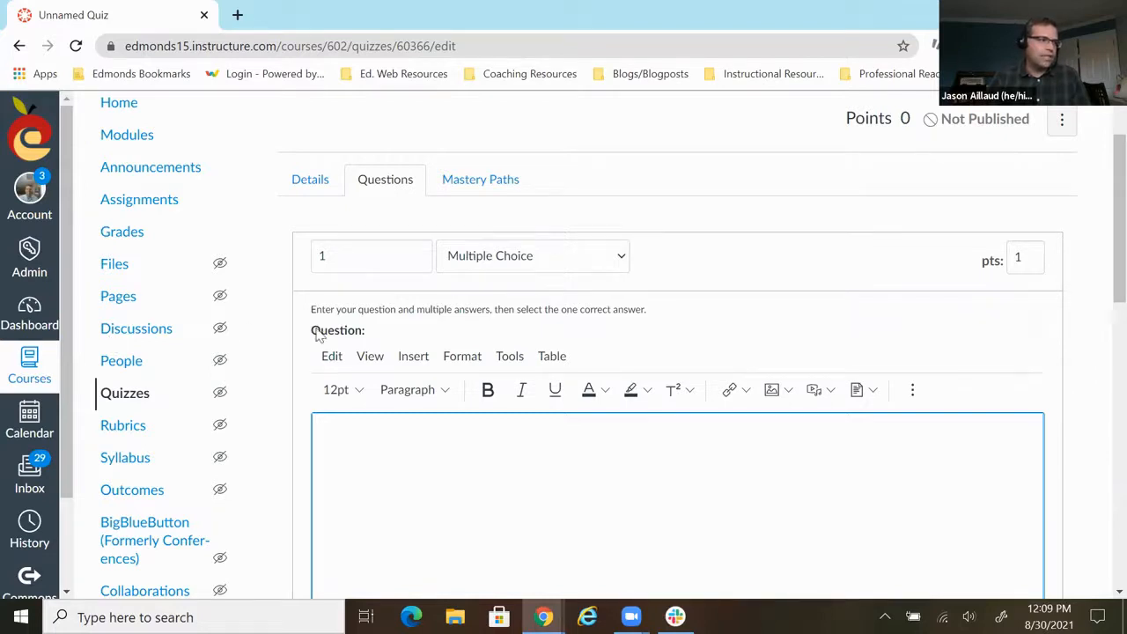
- Write "What color is my car?" as the text of question 1
scroll(598, 403, "down", 1)
scroll(597, 404, "down", 2)
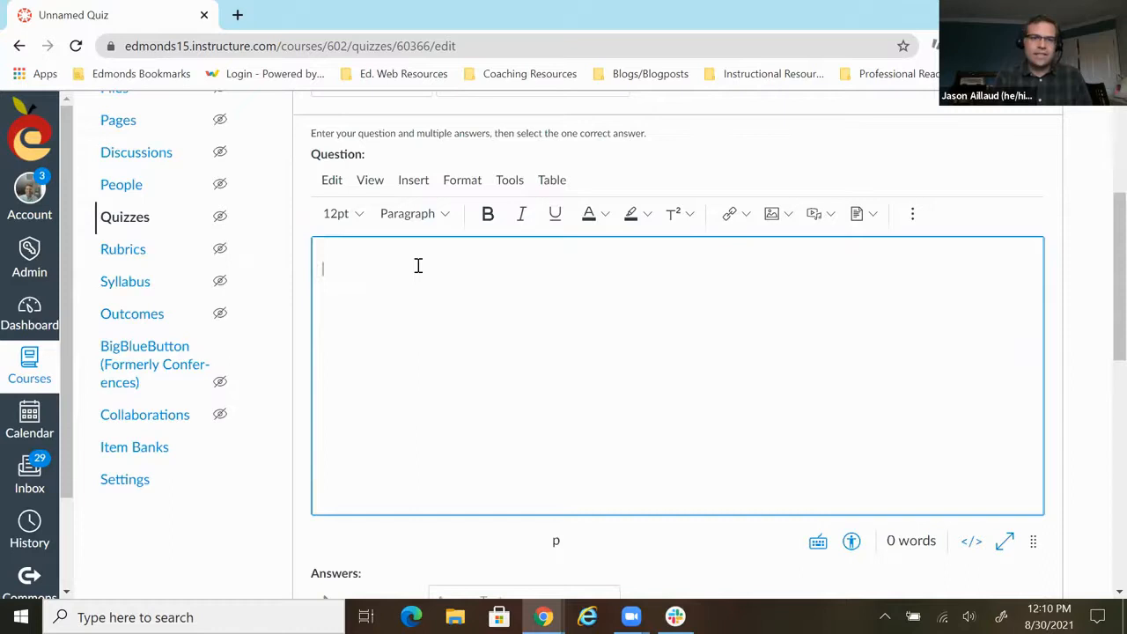
type("Wha")
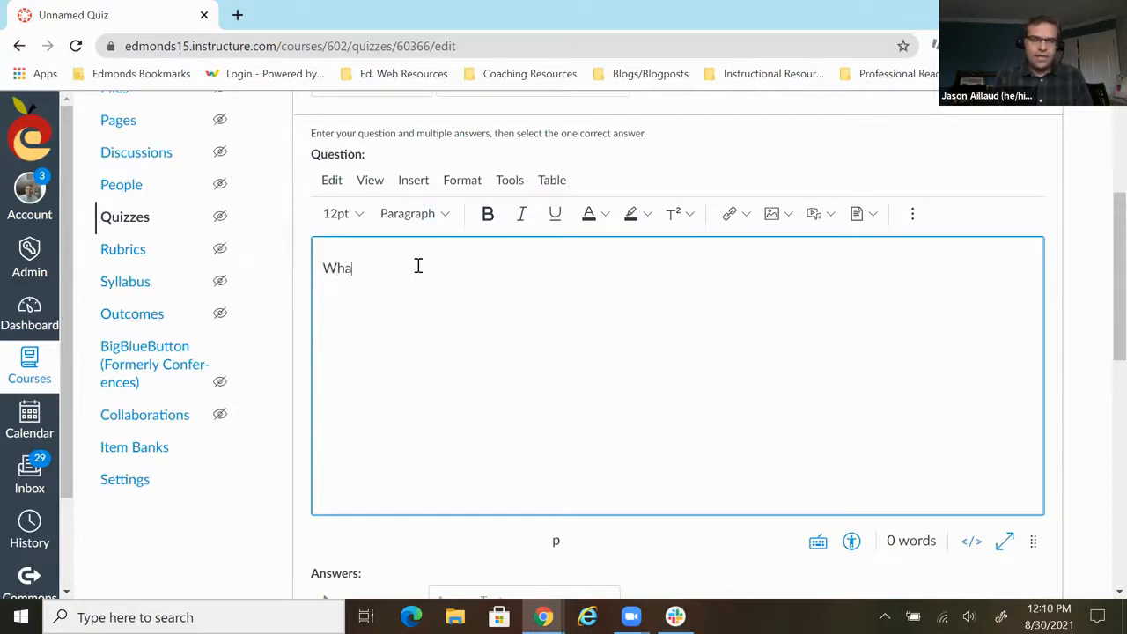
type("t color is my car?")
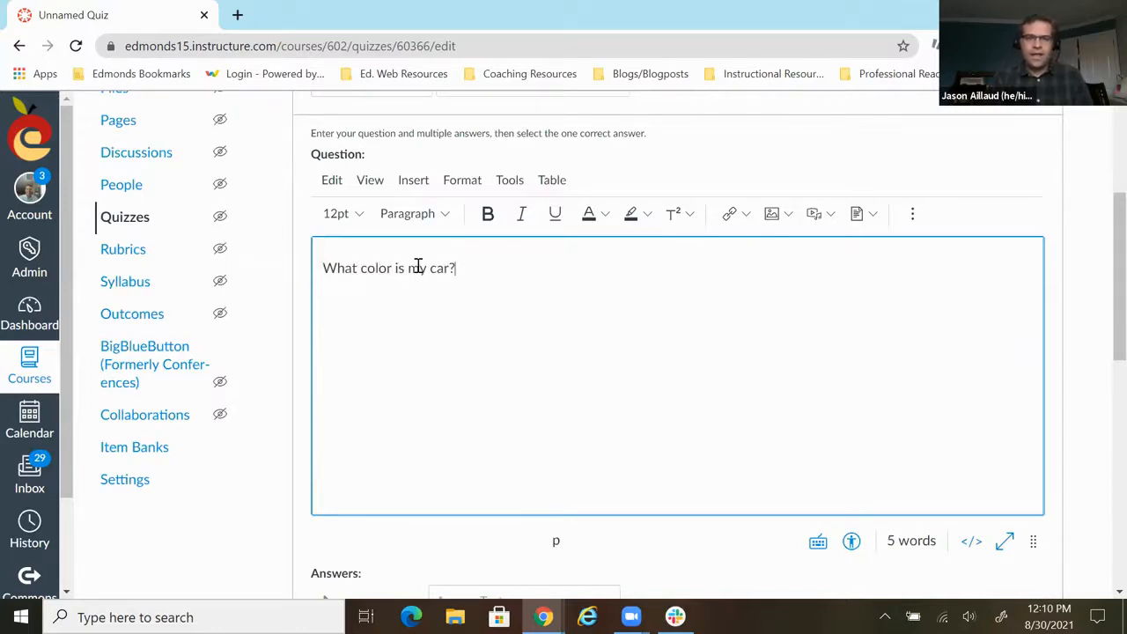
- Enter blue as the correct answer and red and green as possible answers, and save the question
scroll(419, 267, "down", 4)
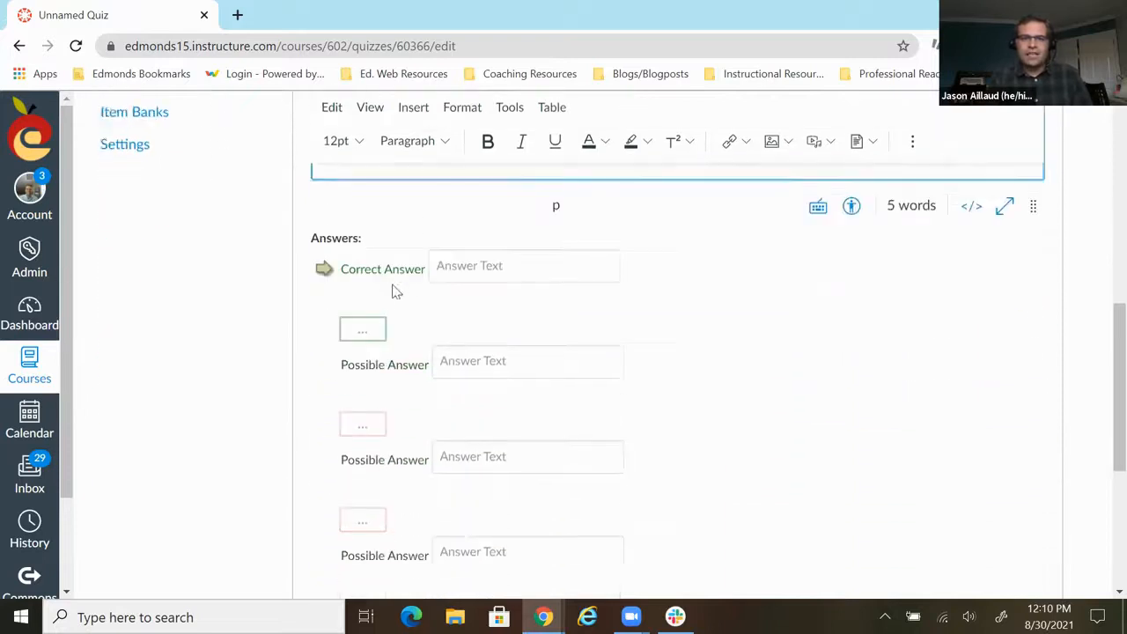
left_click(472, 246)
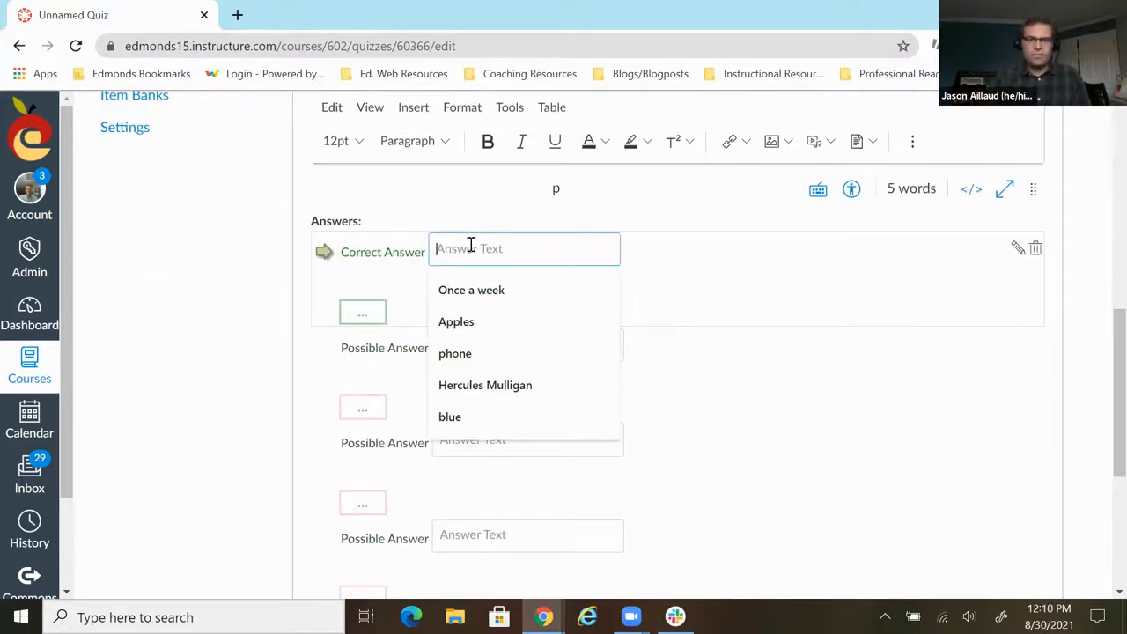
type("blue")
left_click(489, 346)
type("red")
left_click(478, 434)
type("green")
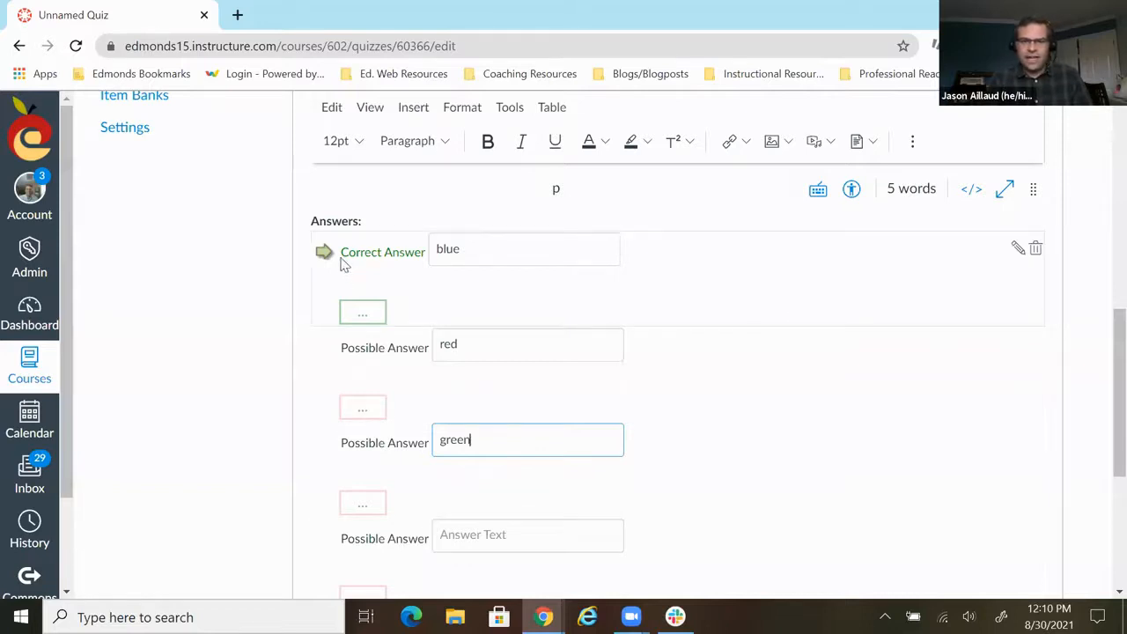
left_click_drag(328, 254, 340, 399)
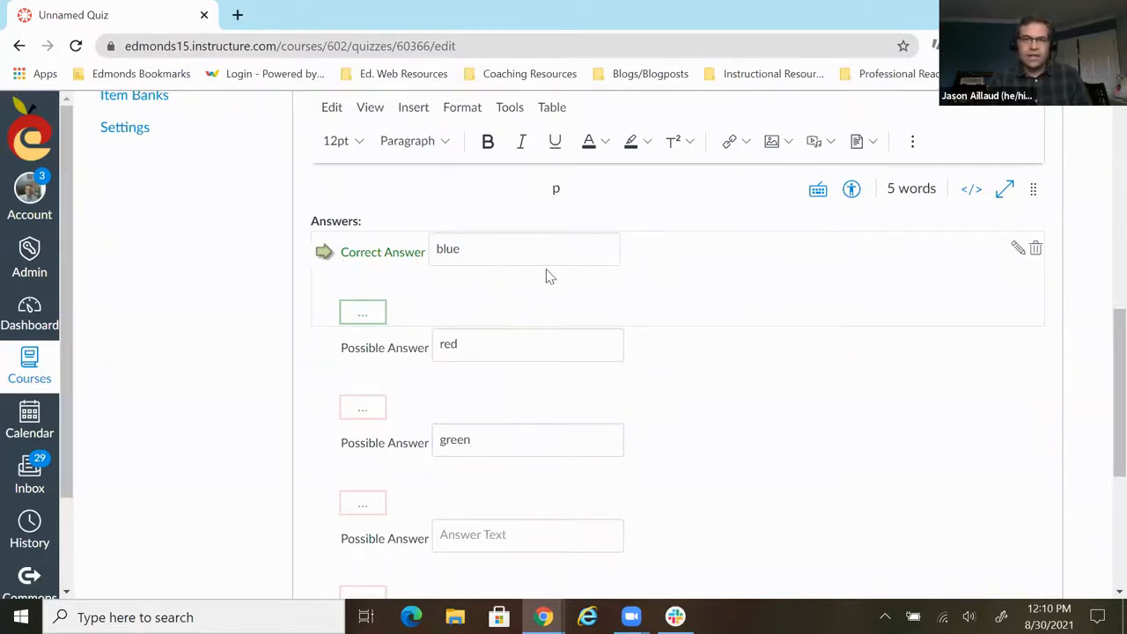
scroll(626, 319, "down", 3)
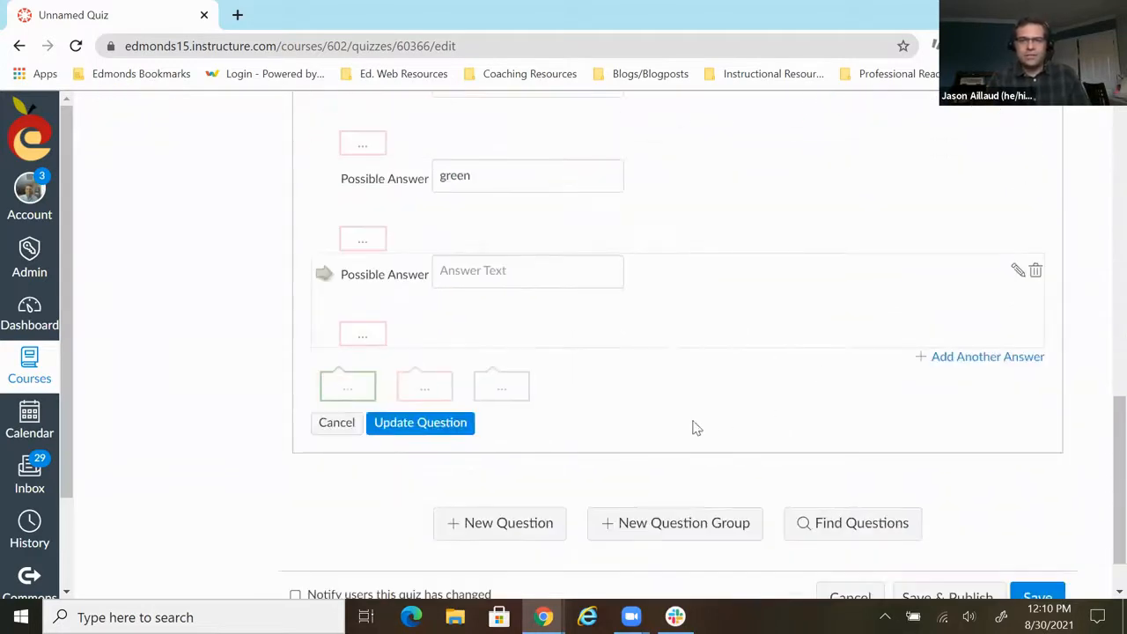
left_click(407, 430)
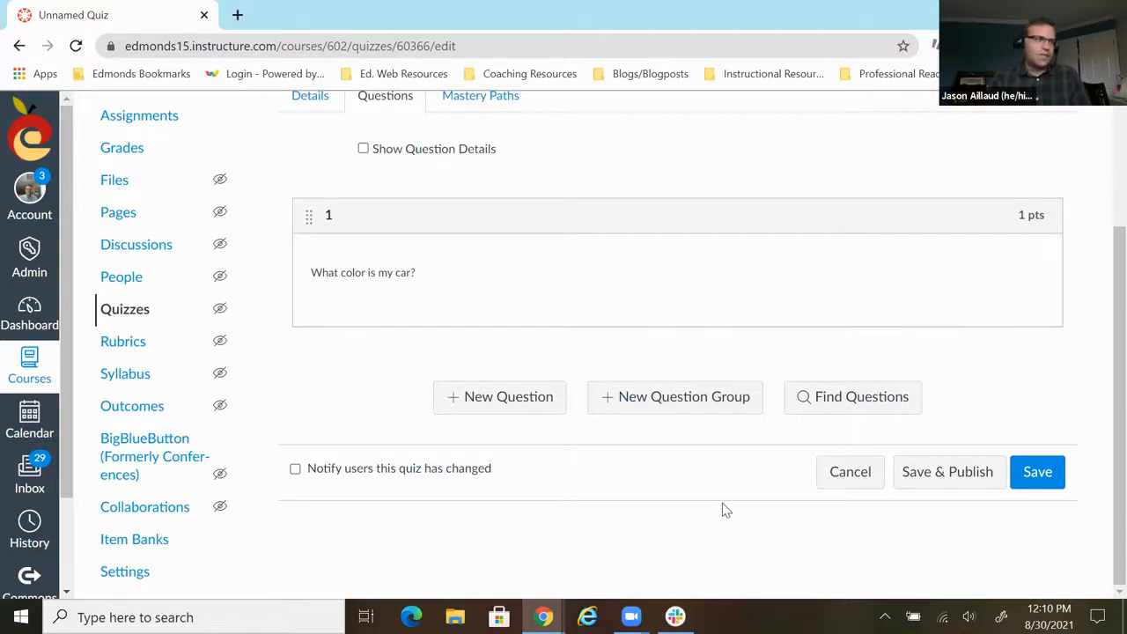
- Add a second question named 2 and set its type to Formula Question
left_click(504, 398)
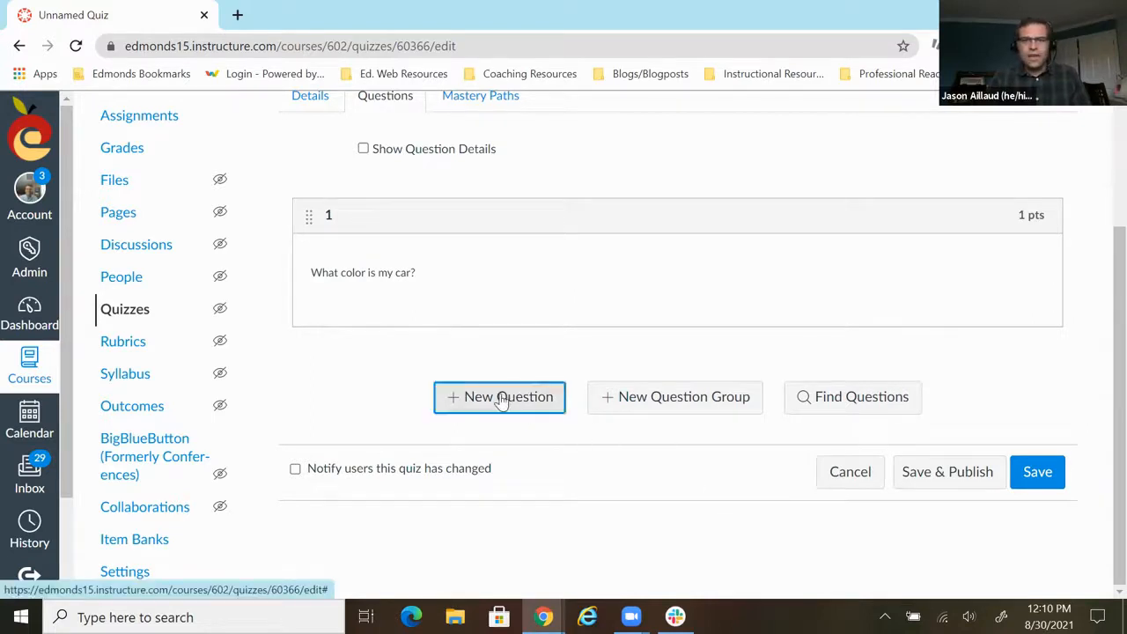
scroll(535, 344, "down", 2)
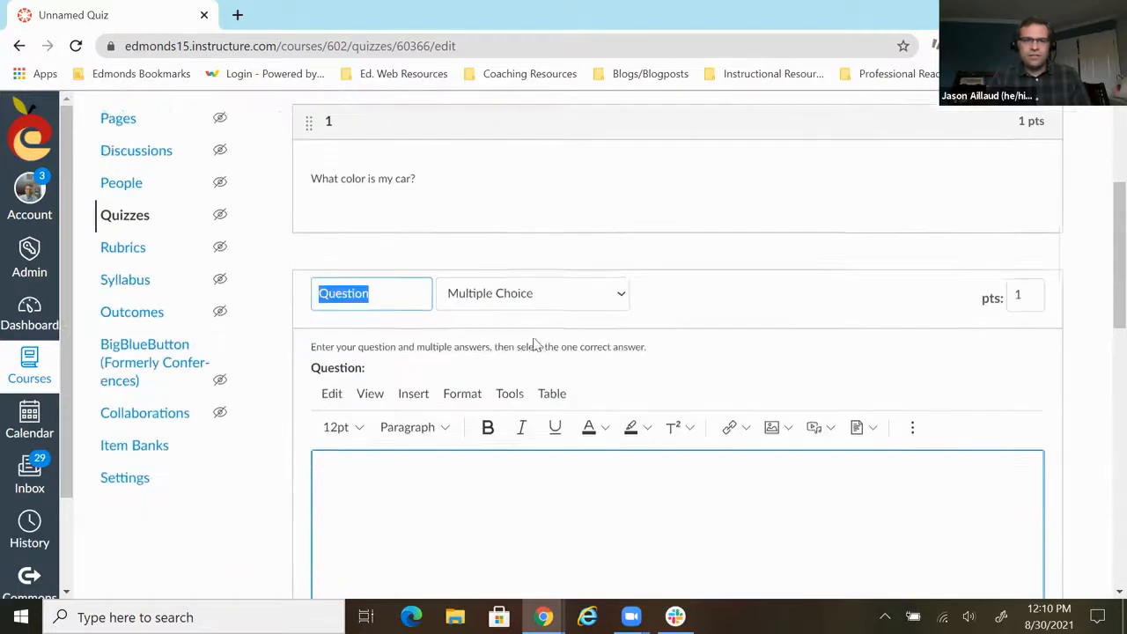
type("2")
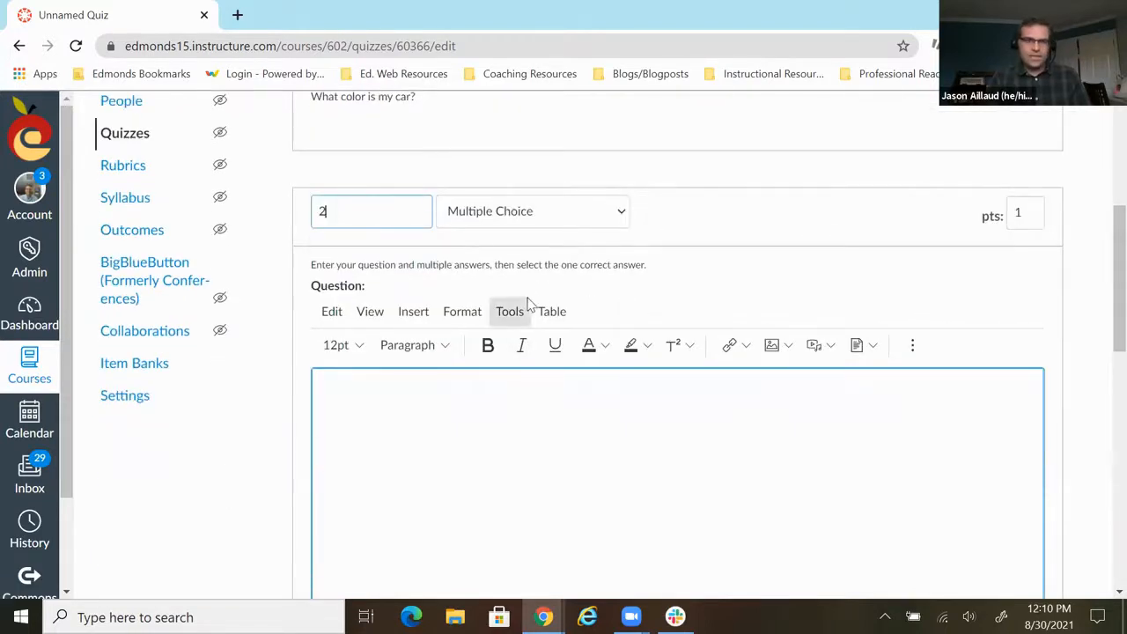
left_click(624, 213)
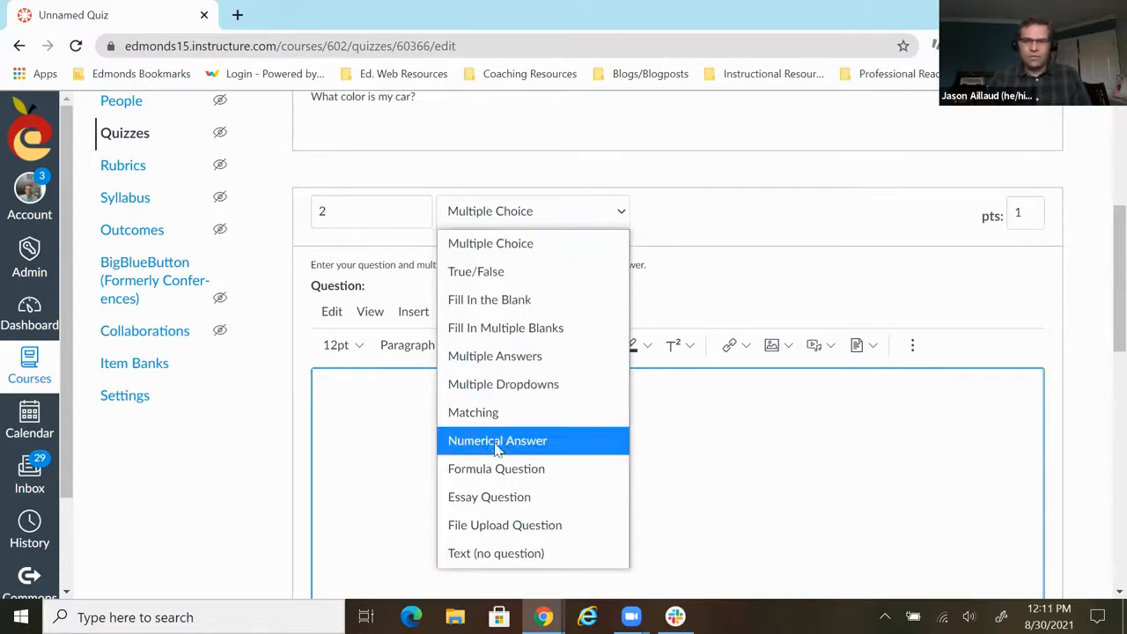
left_click(482, 473)
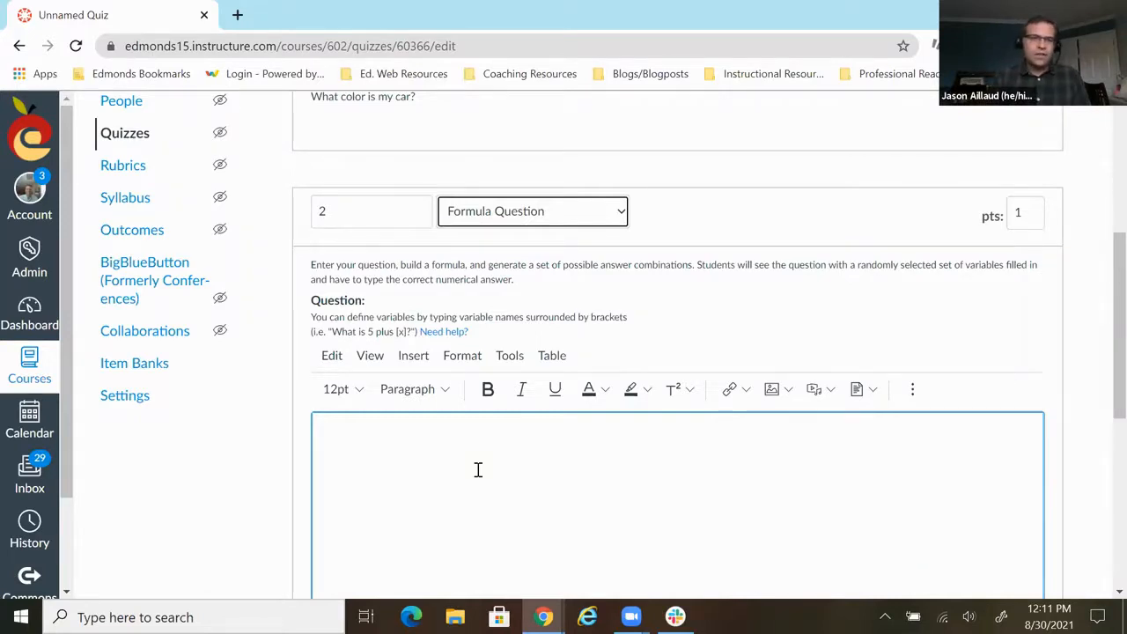
scroll(475, 467, "down", 2)
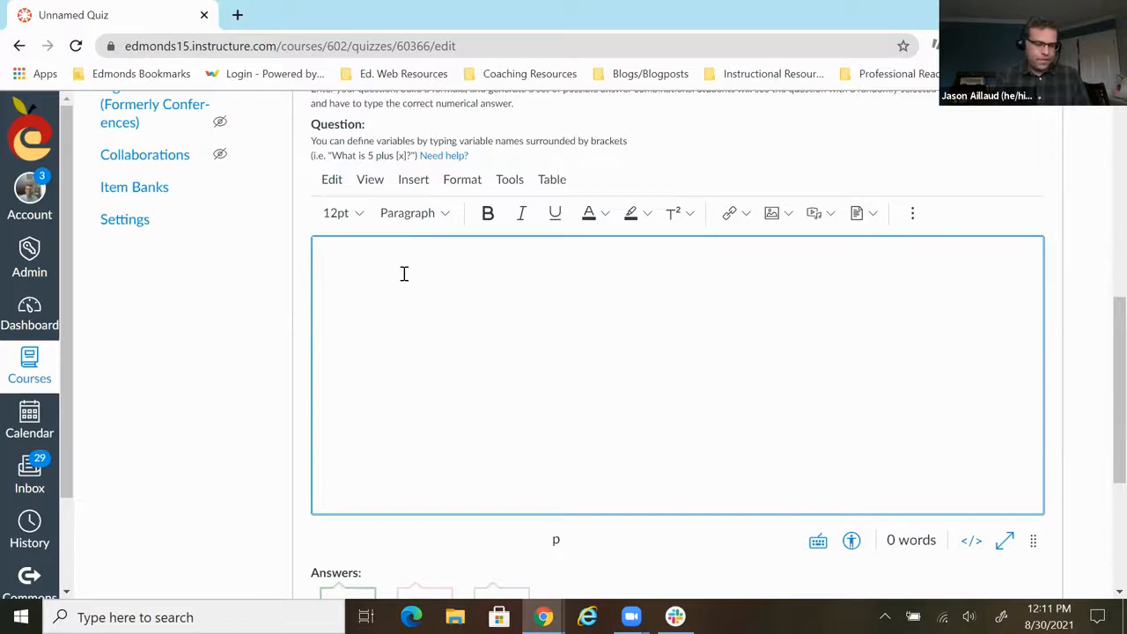
- Write "There are [x] horses in the field. There are [y] horses in the barn. How many horses in all?" as the text of question 2
type("There are")
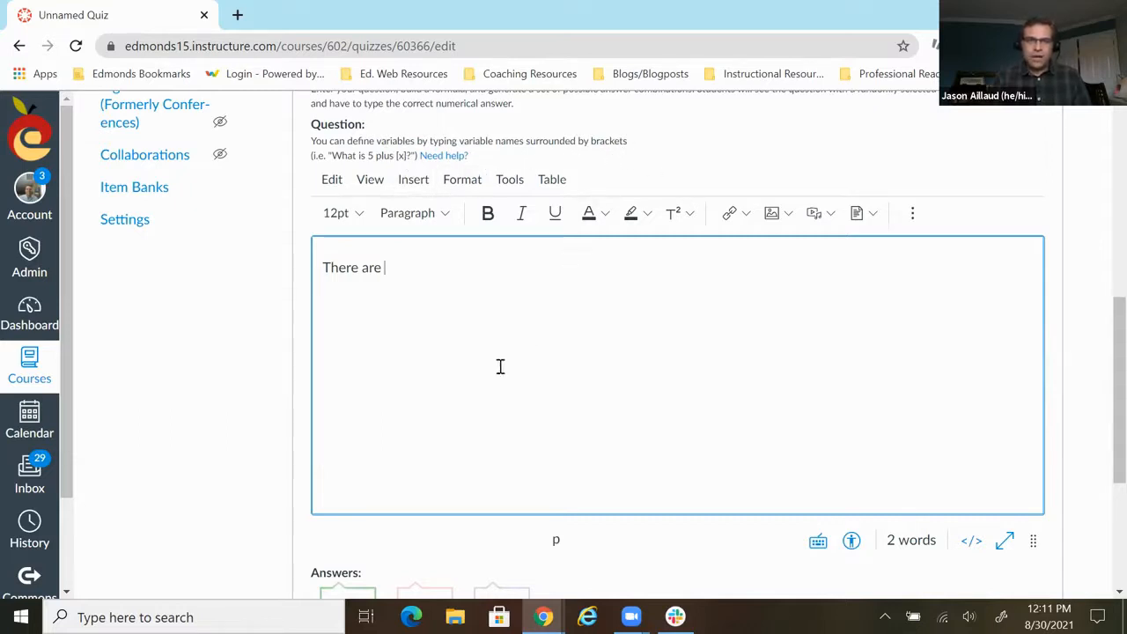
type("[x")
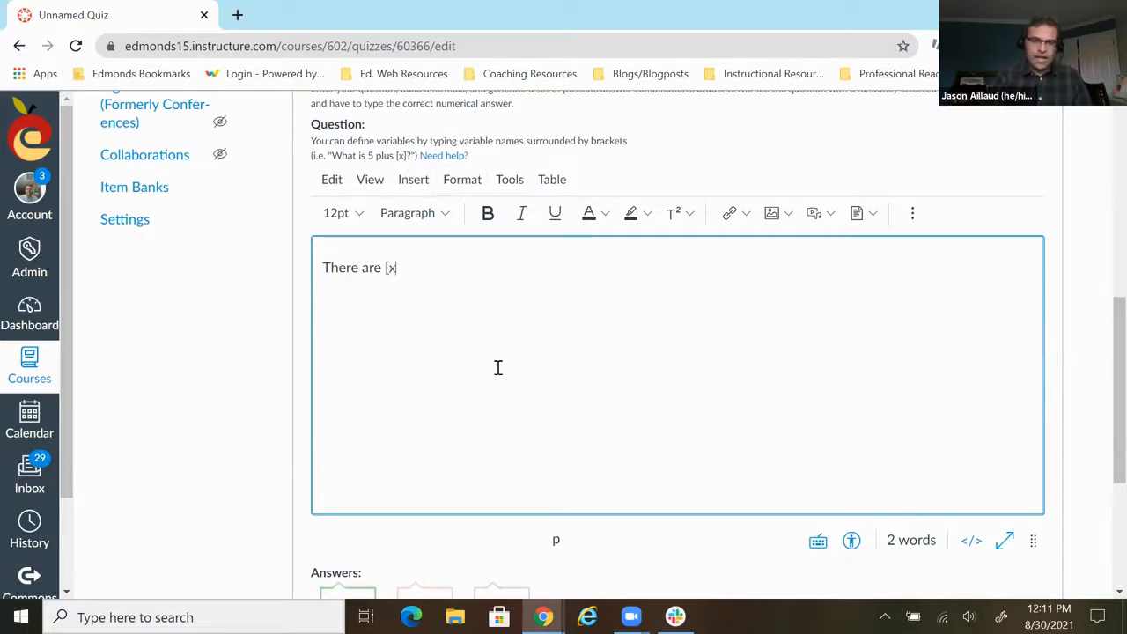
type("] ho")
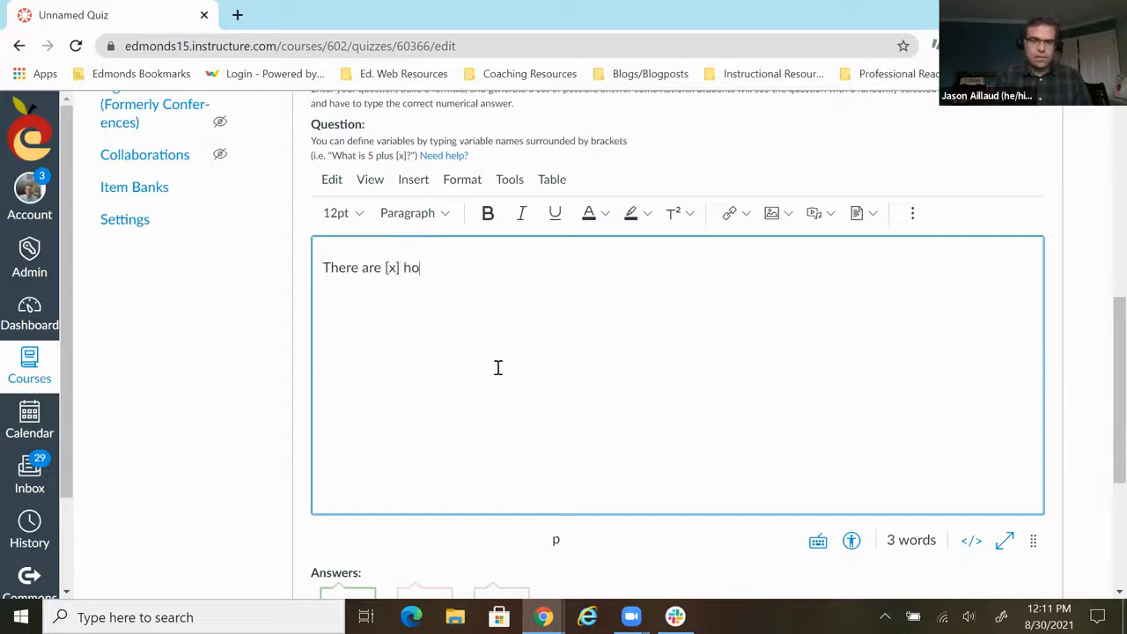
type("rses in the fie")
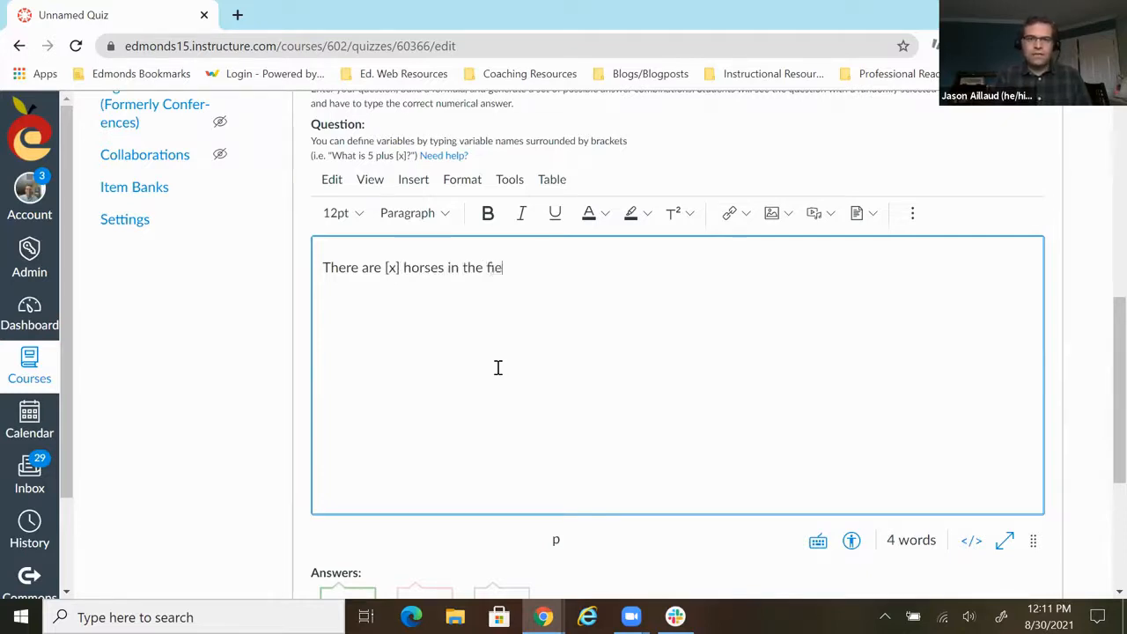
type("ld. There are ")
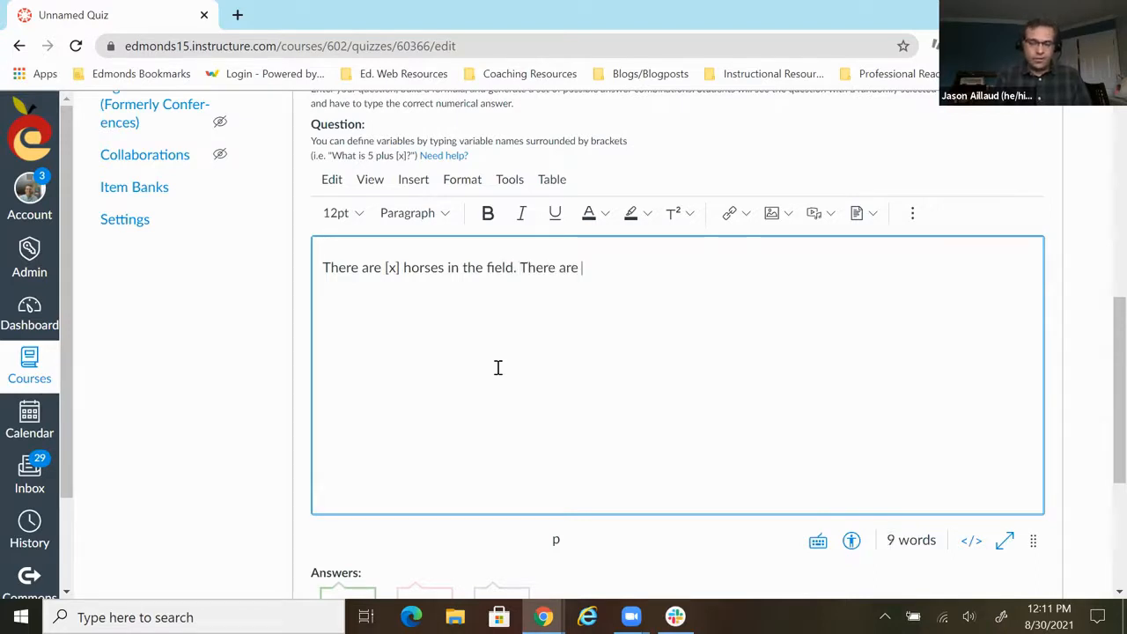
type("[y")
type("] horses")
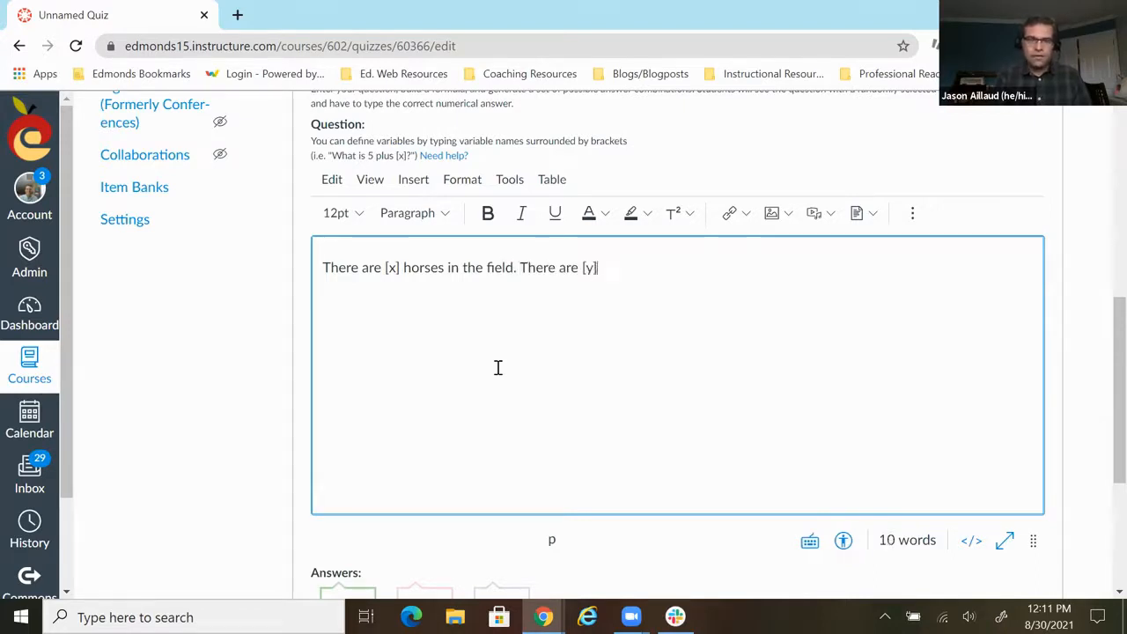
type(" in th")
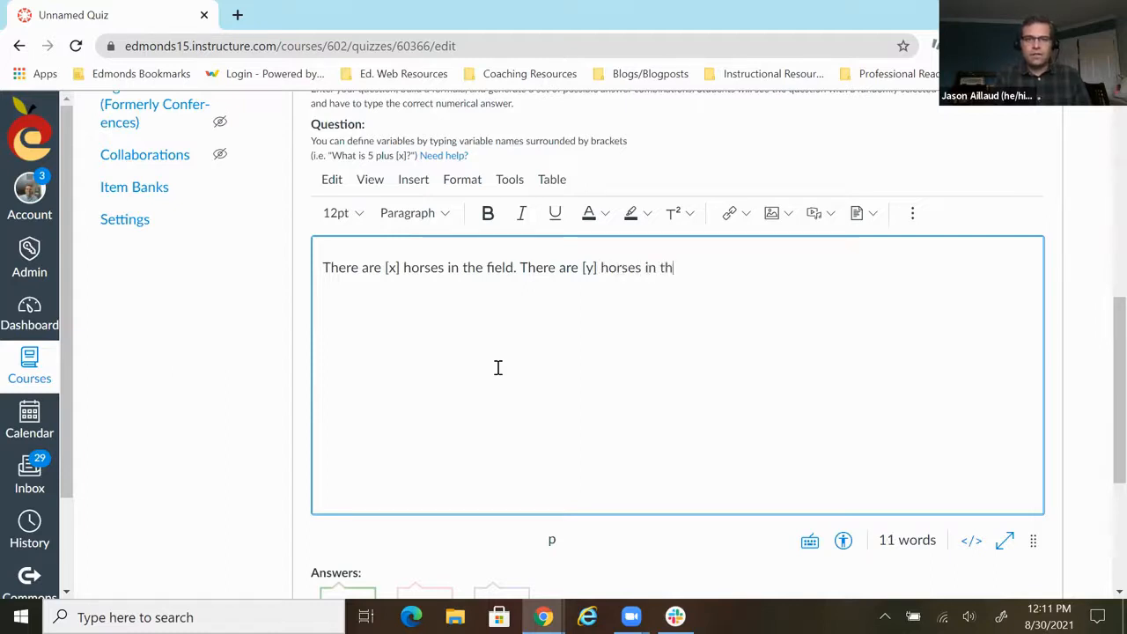
type("e barn. H")
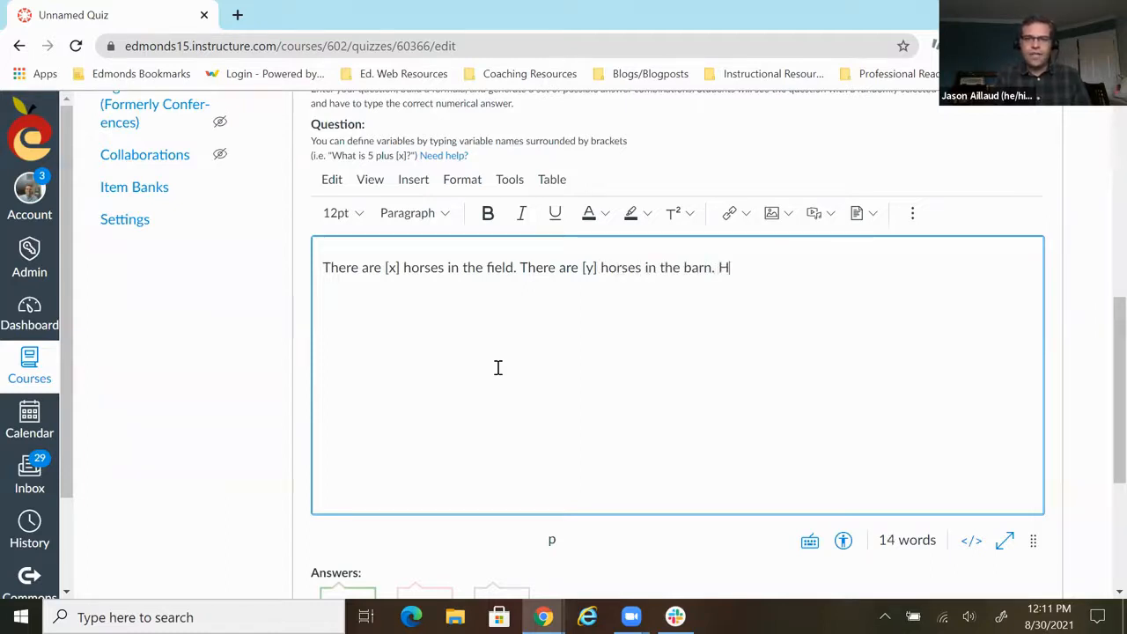
type("ow many horses")
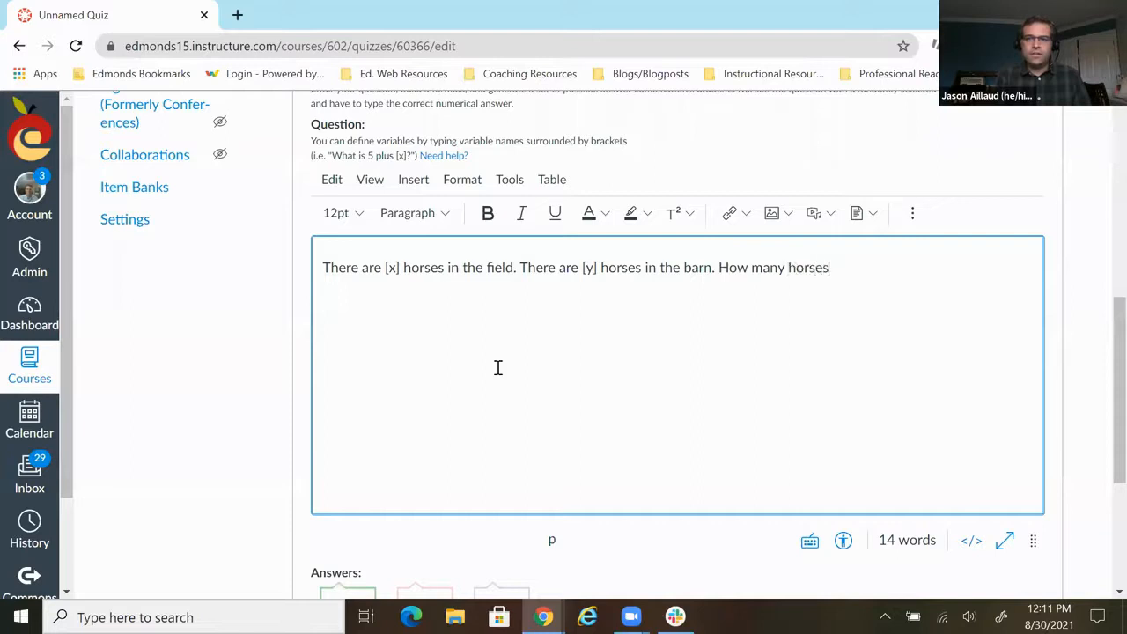
type(" in all?")
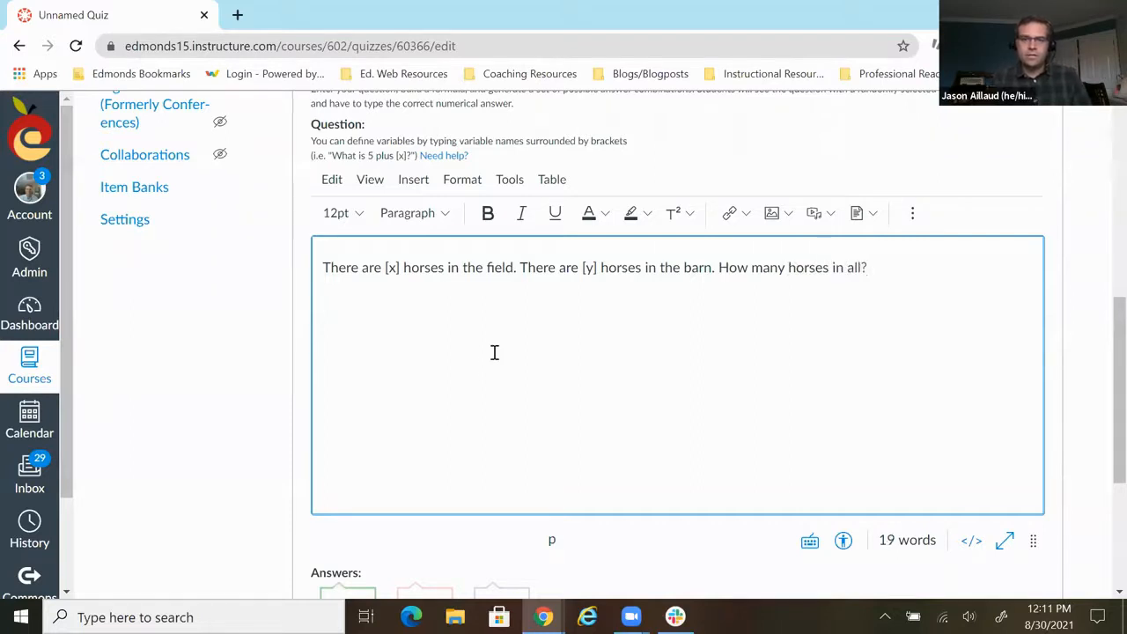
- Update the formula question so that the variables x and y from its text are listed for definition
scroll(493, 352, "down", 3)
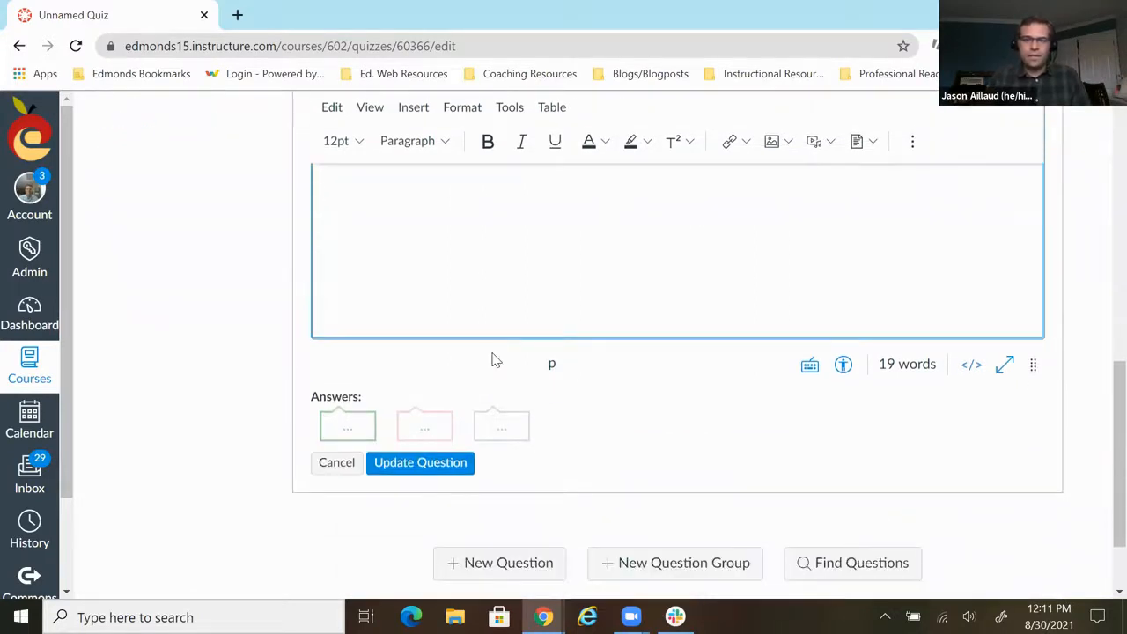
scroll(518, 321, "up", 3)
scroll(515, 318, "up", 1)
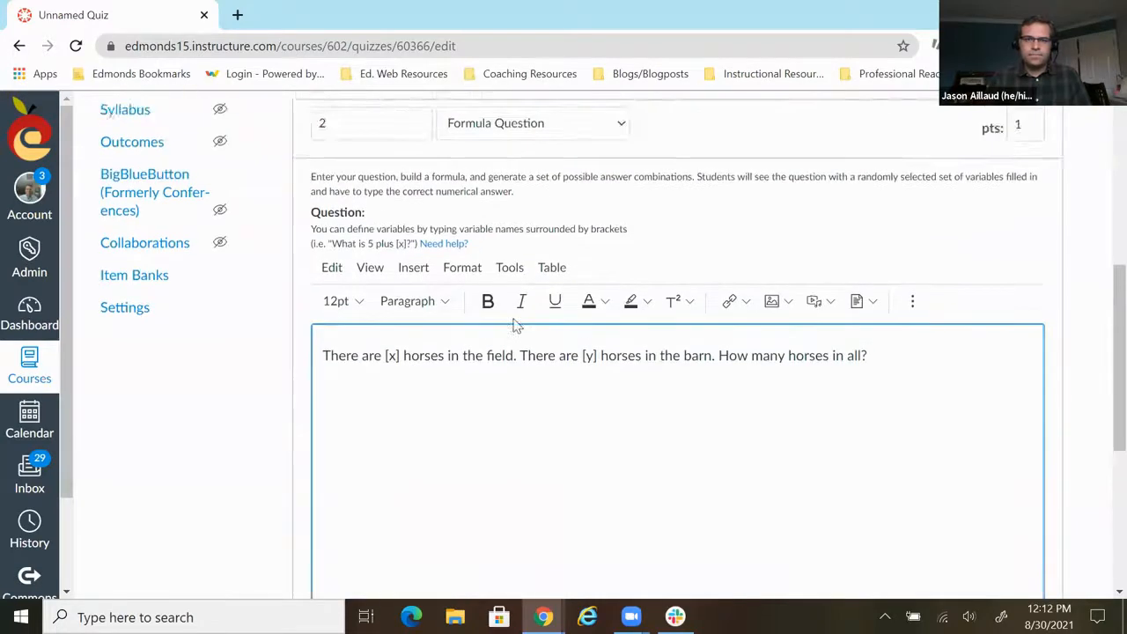
scroll(514, 320, "down", 2)
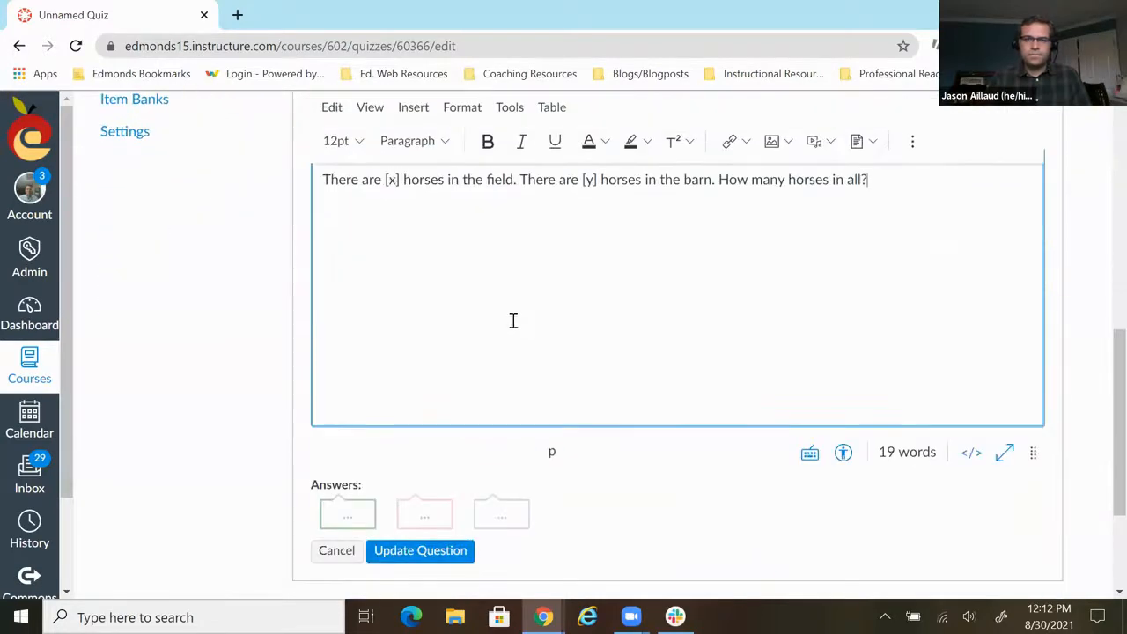
left_click(452, 562)
scroll(586, 401, "down", 1)
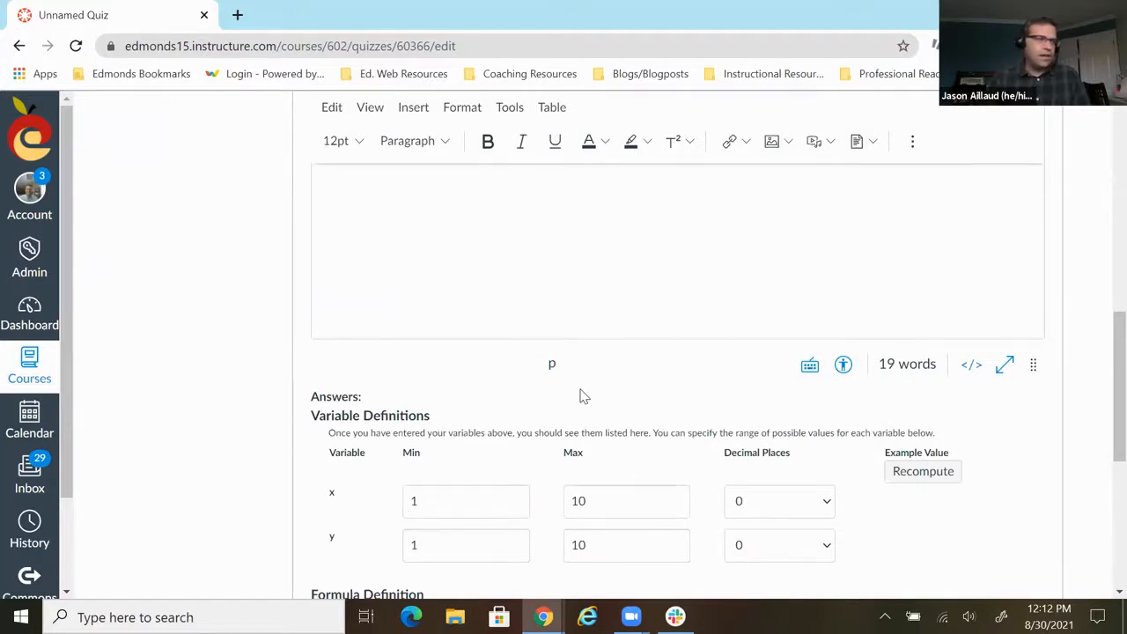
- Set the minimum of variable x to 1 and compute example values for x and y
scroll(581, 395, "down", 1)
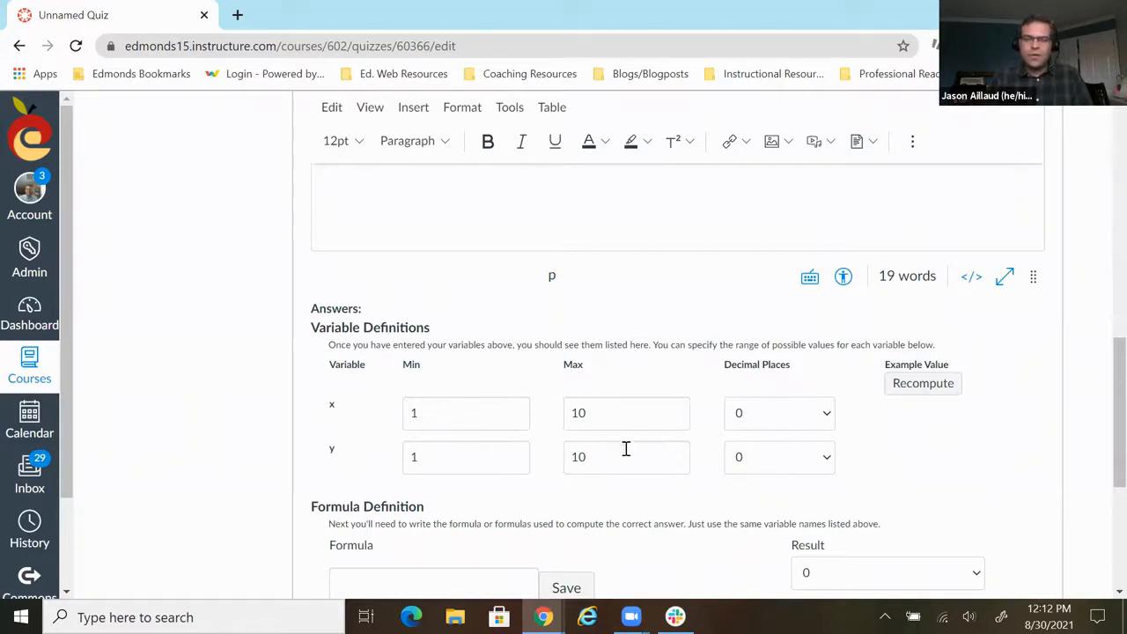
left_click(413, 412)
key("BackSpace")
type("1")
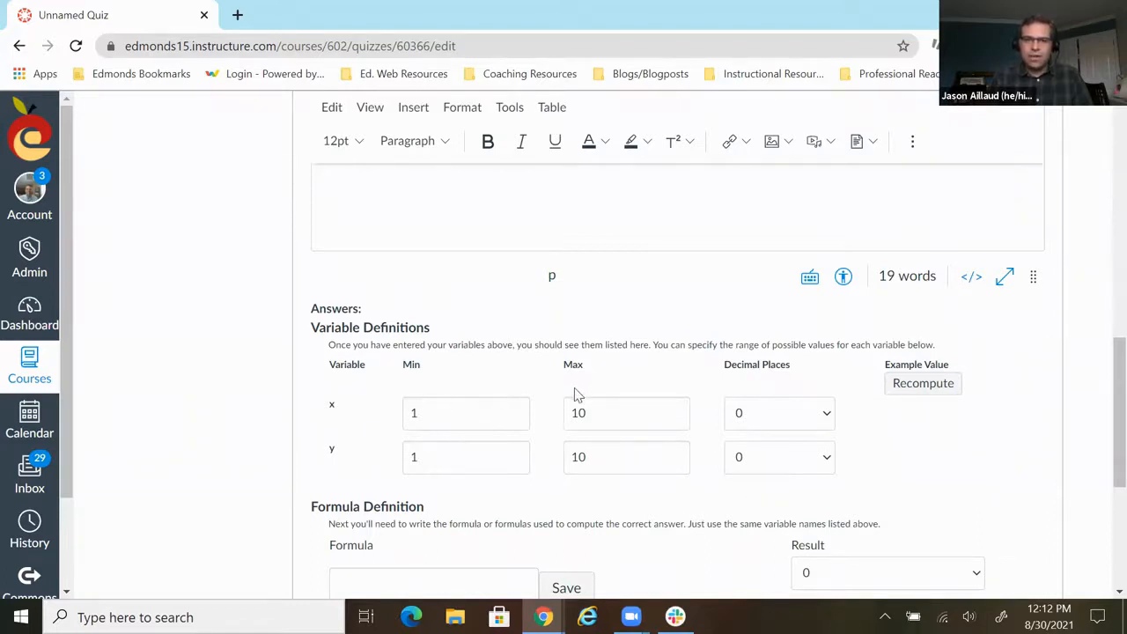
scroll(577, 392, "up", 3)
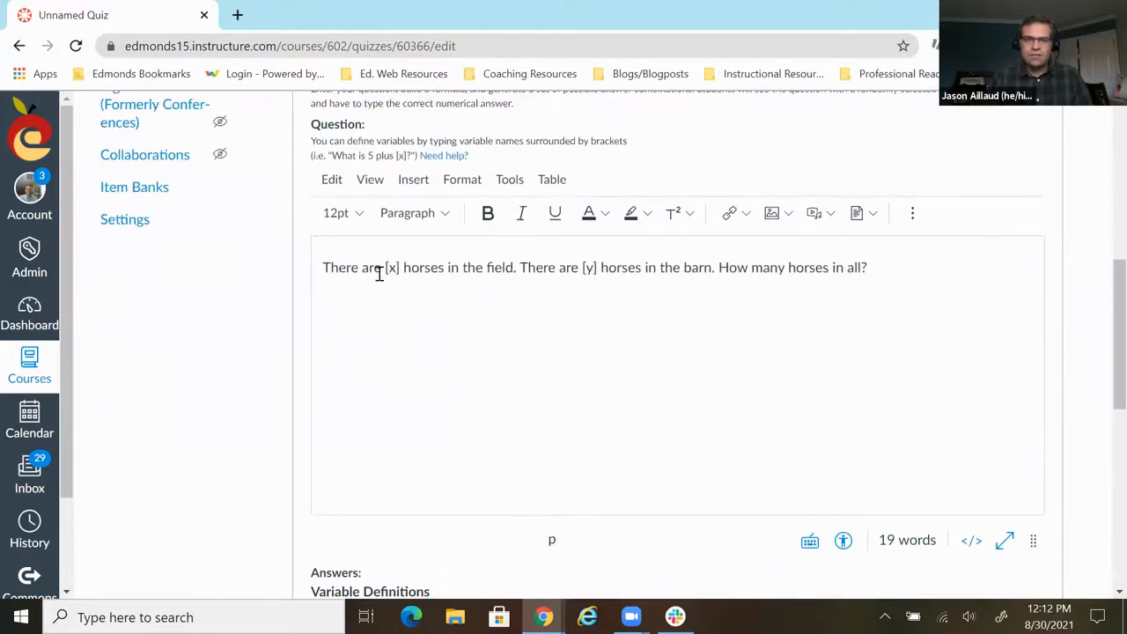
scroll(405, 300, "down", 4)
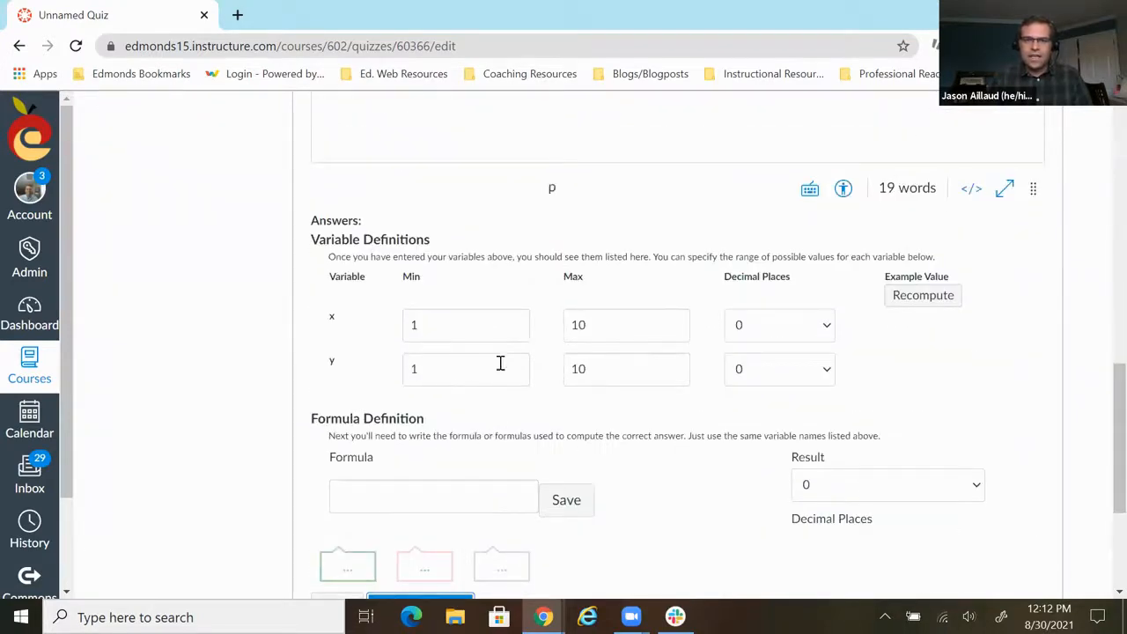
scroll(545, 376, "up", 3)
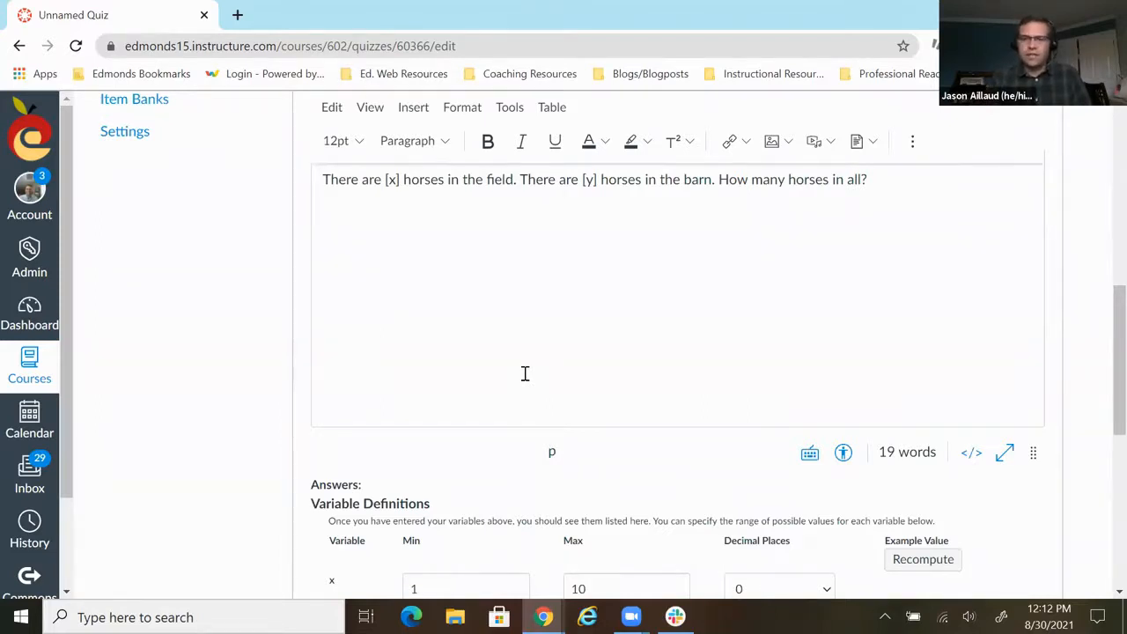
scroll(524, 374, "down", 3)
scroll(539, 259, "up", 4)
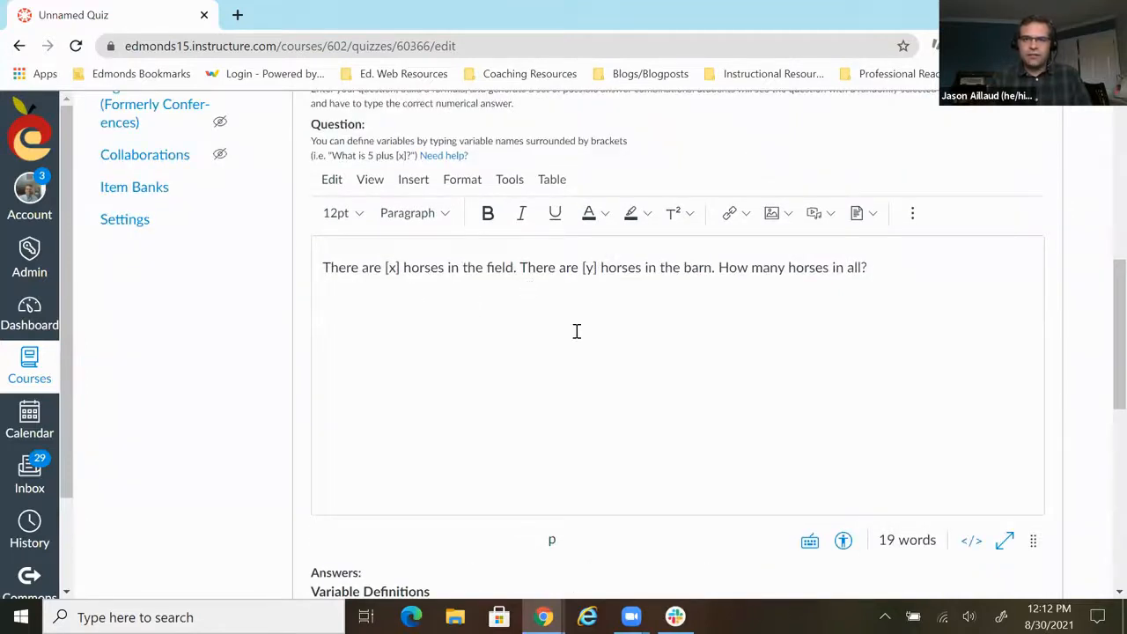
scroll(577, 331, "down", 3)
left_click(930, 390)
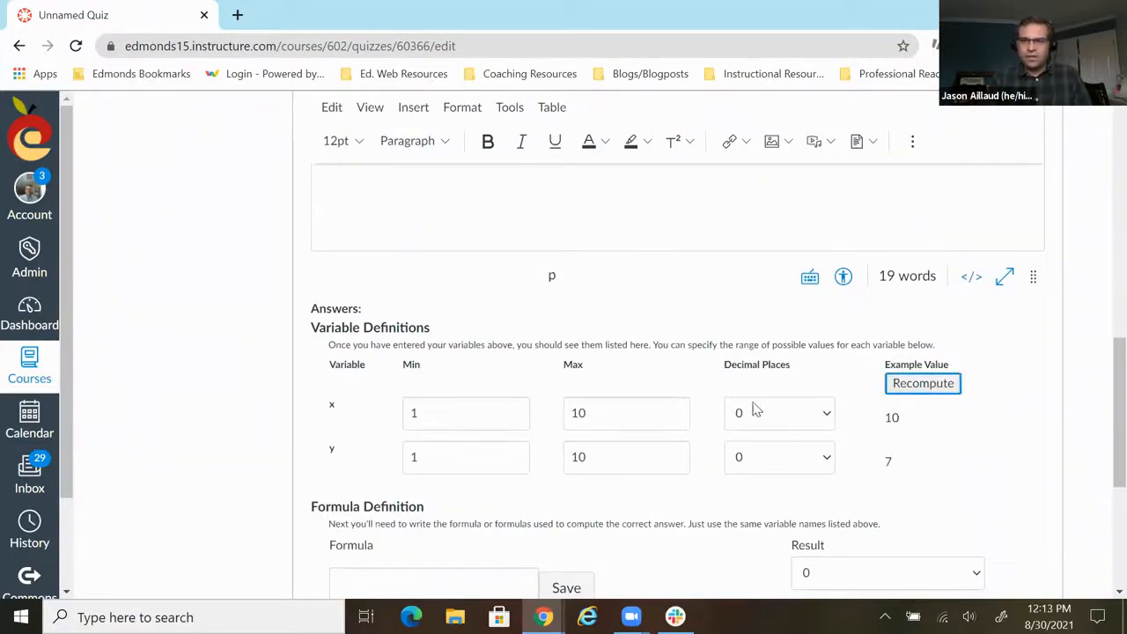
- Define x+y as the formula for the correct answer and save it
scroll(751, 410, "down", 2)
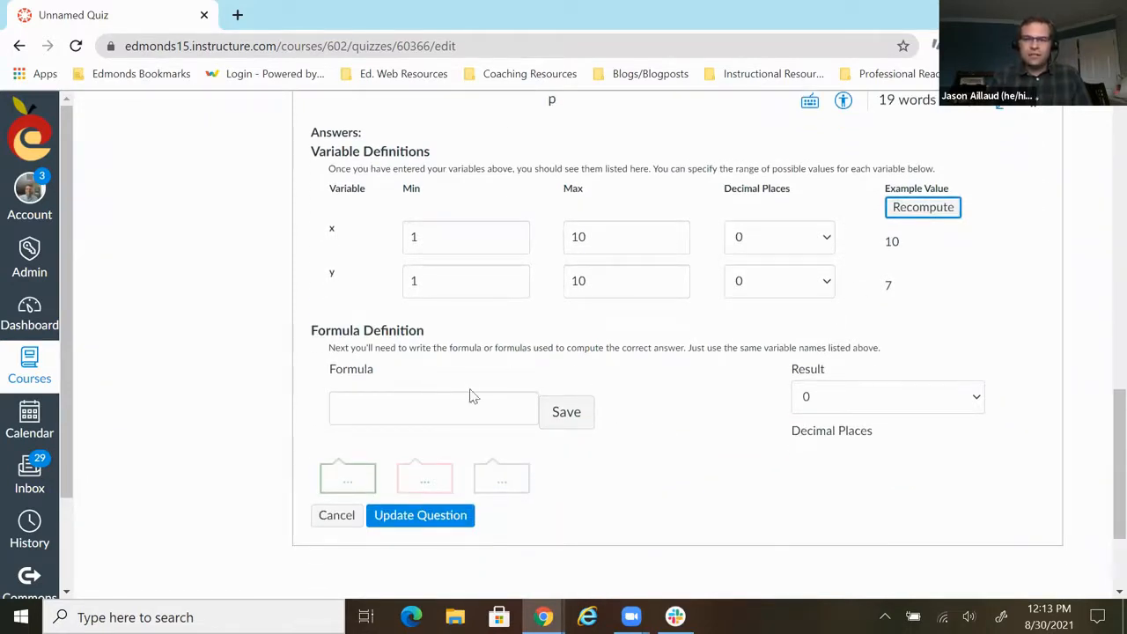
left_click(425, 408)
scroll(576, 430, "up", 1)
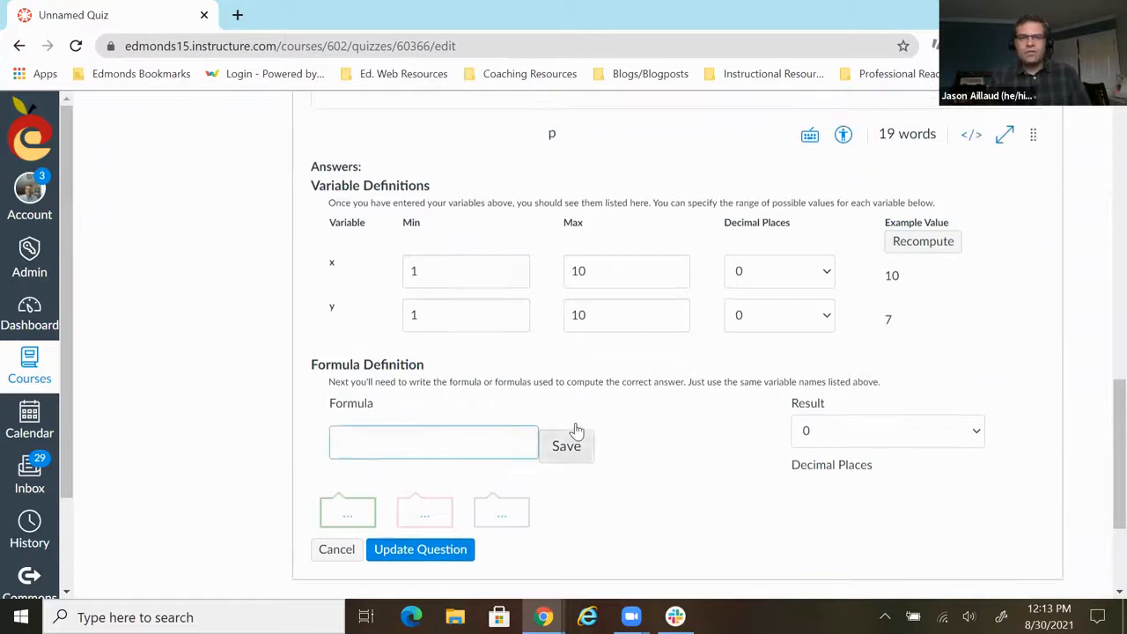
scroll(576, 430, "up", 6)
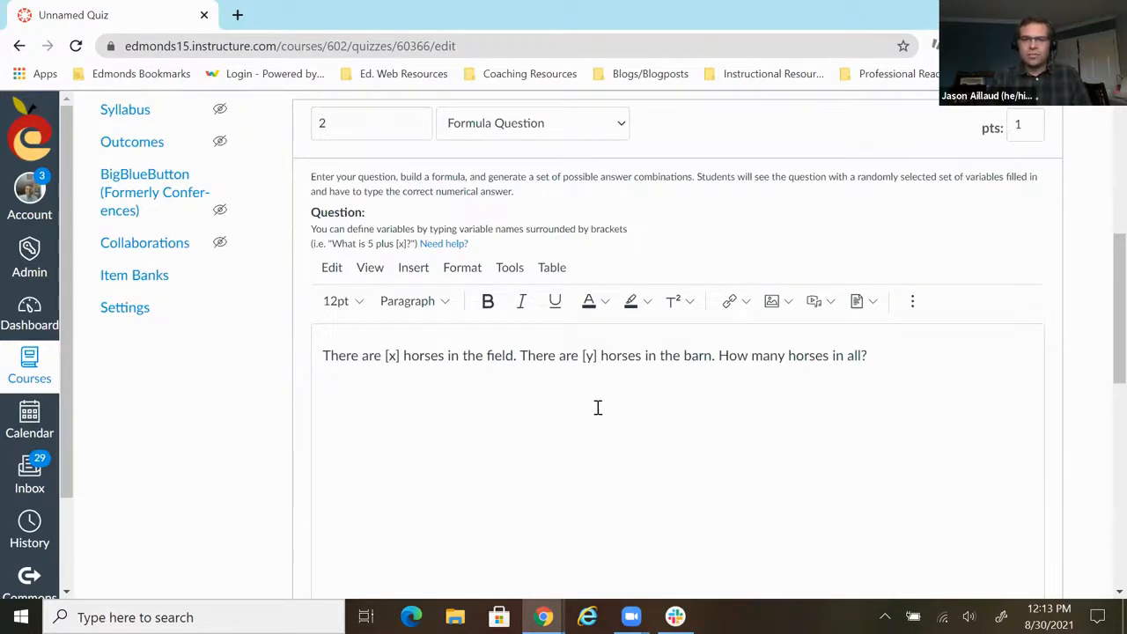
scroll(597, 409, "down", 5)
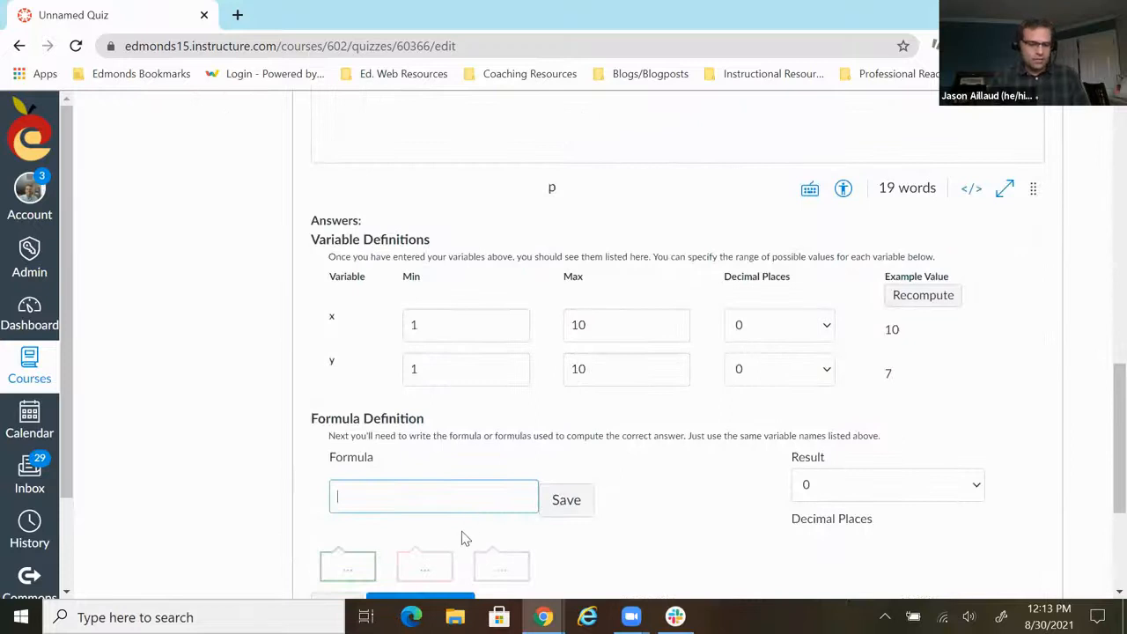
type("y")
scroll(466, 539, "down", 1)
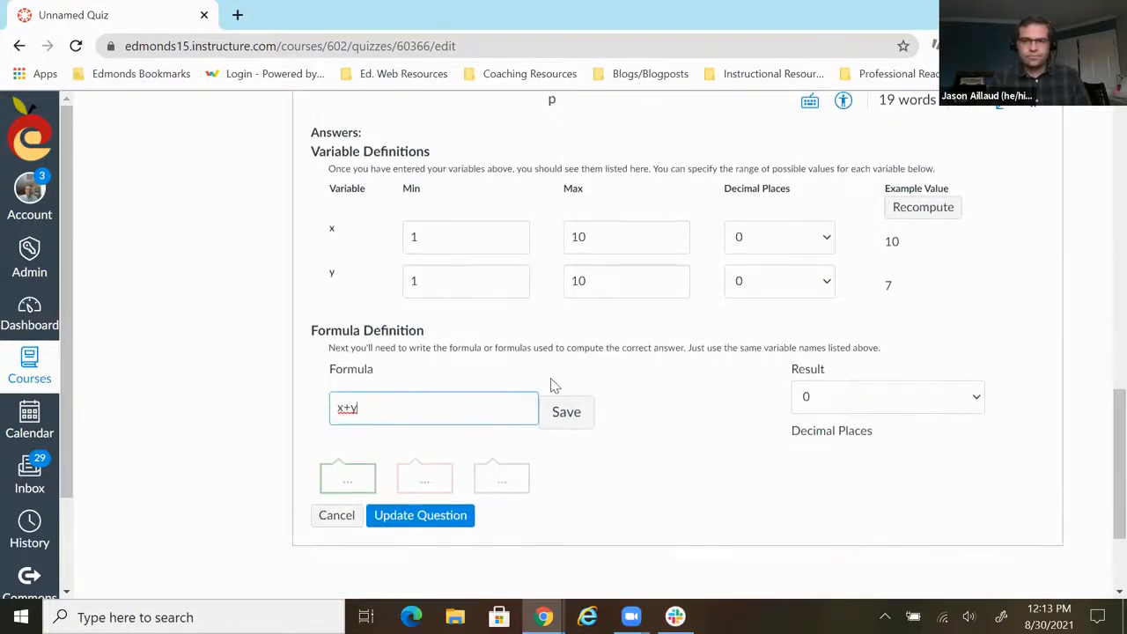
left_click(582, 420)
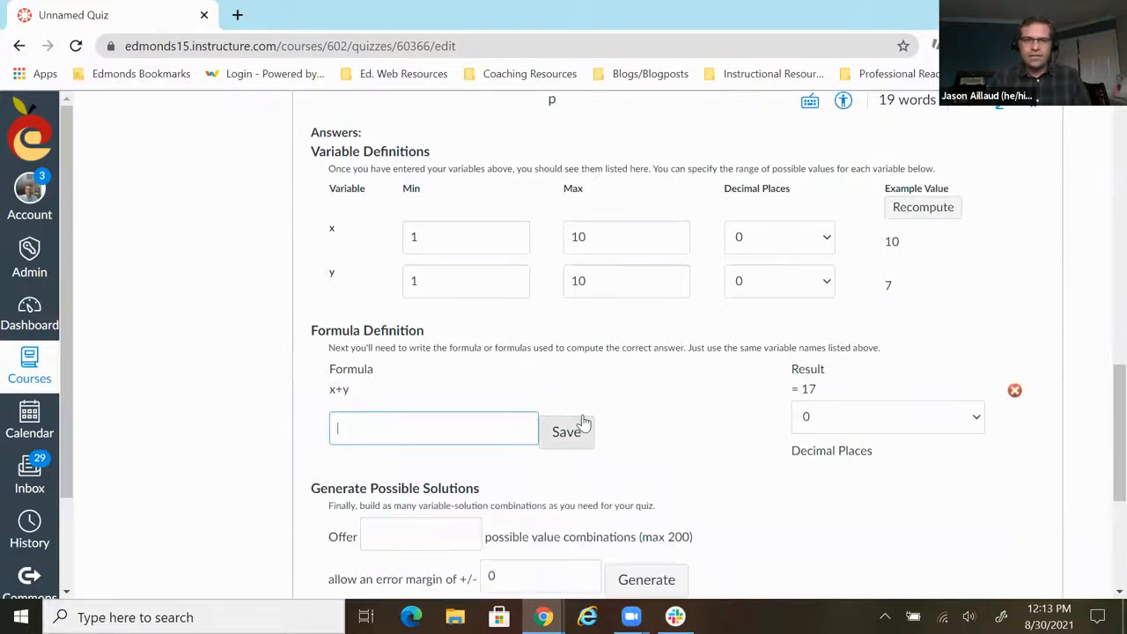
- Generate 5 possible value combinations for the formula question and save question 2
scroll(700, 397, "down", 1)
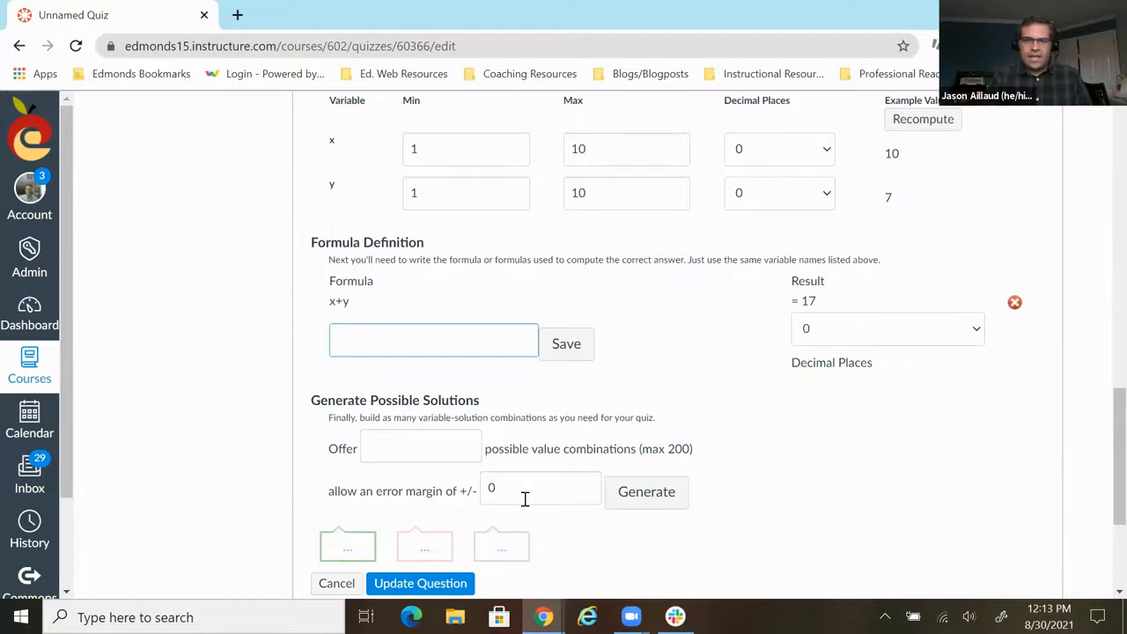
scroll(588, 408, "down", 1)
scroll(588, 408, "down", 1)
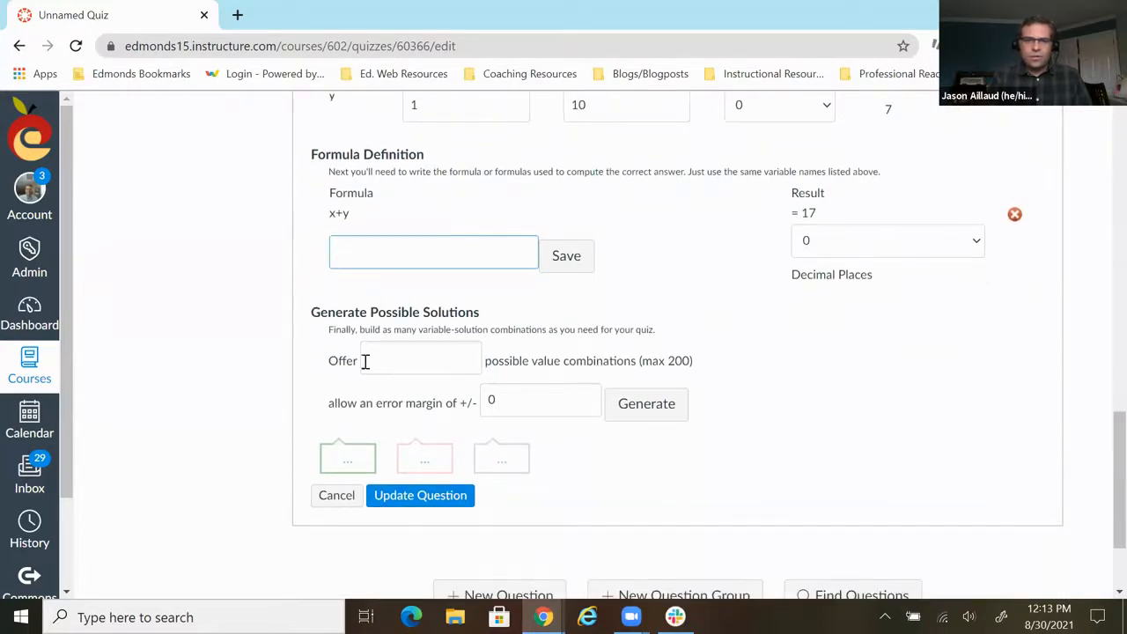
left_click(397, 355)
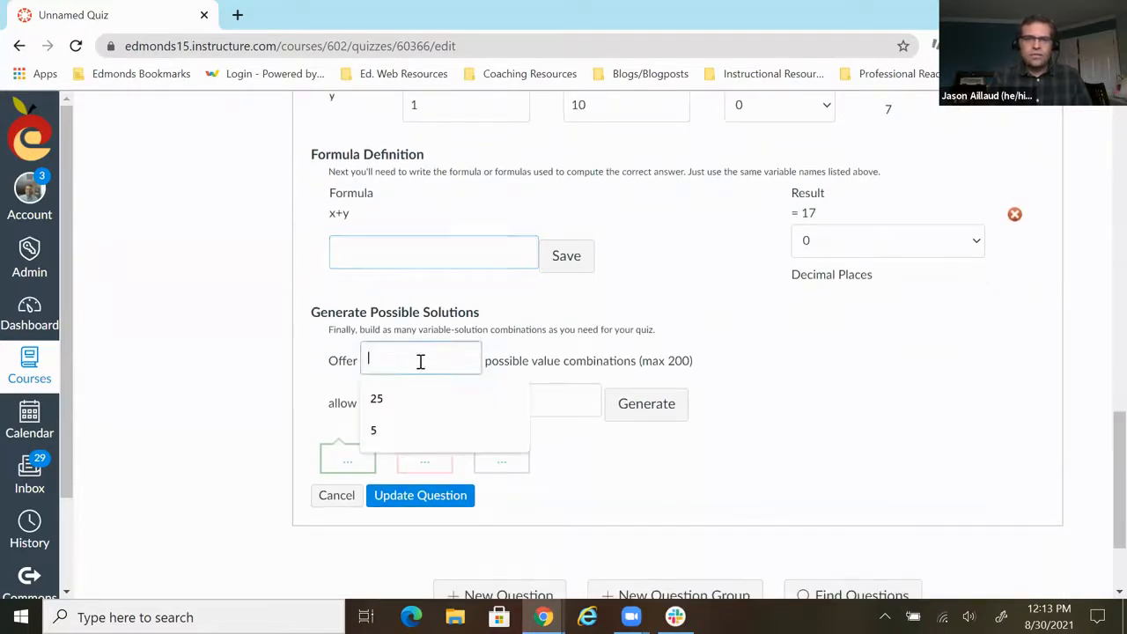
left_click(402, 435)
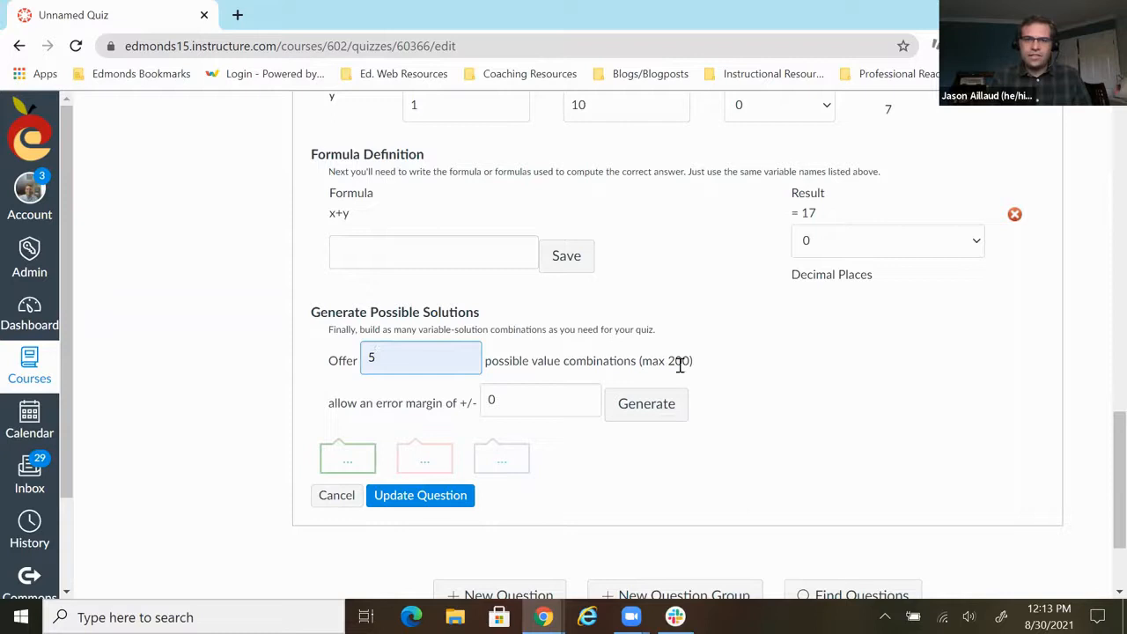
left_click(656, 414)
scroll(730, 382, "down", 1)
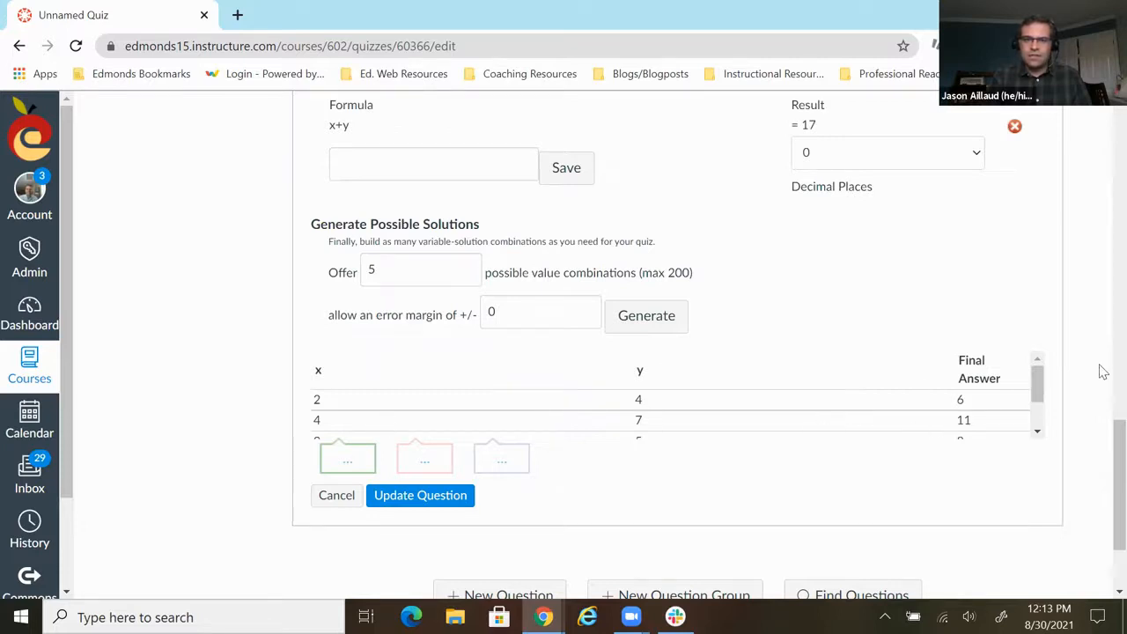
left_click_drag(1037, 380, 1037, 416)
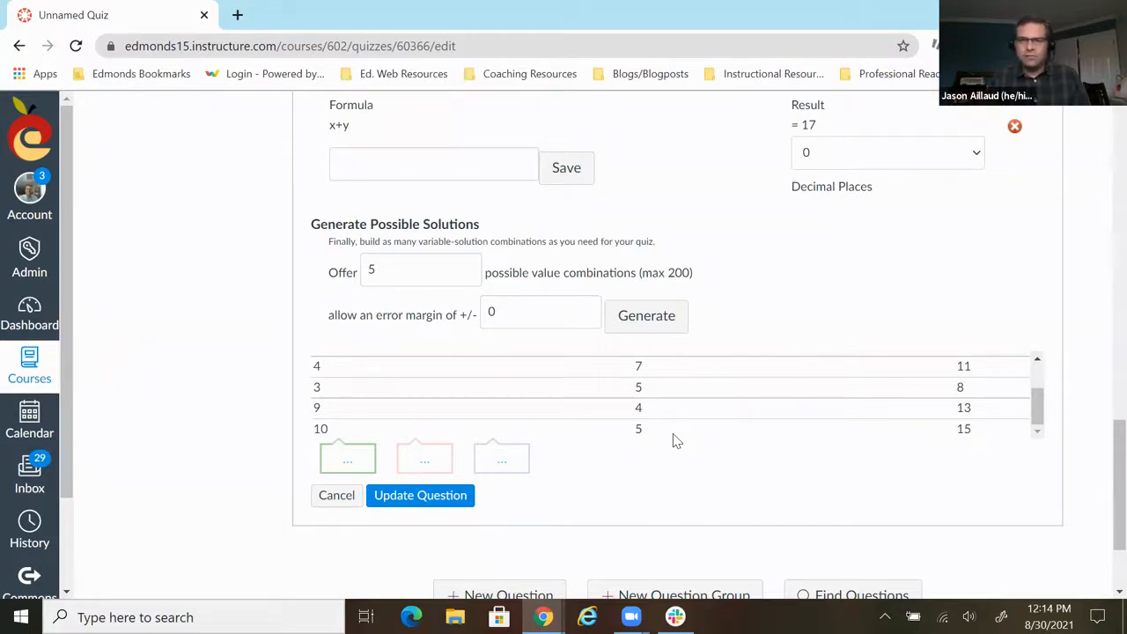
scroll(674, 441, "down", 1)
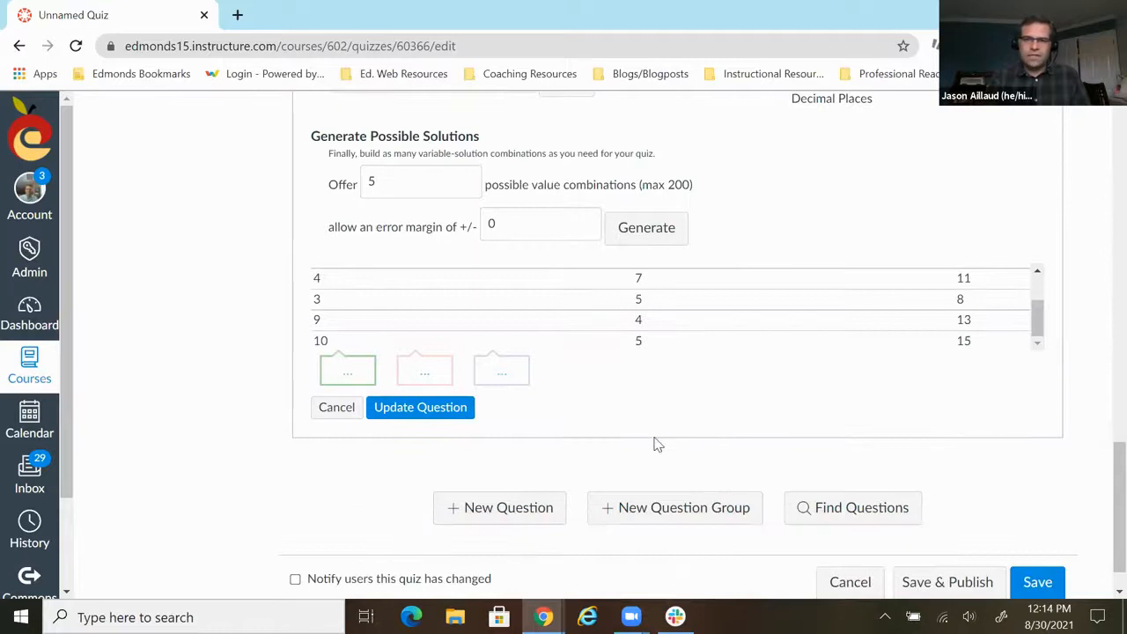
left_click(461, 414)
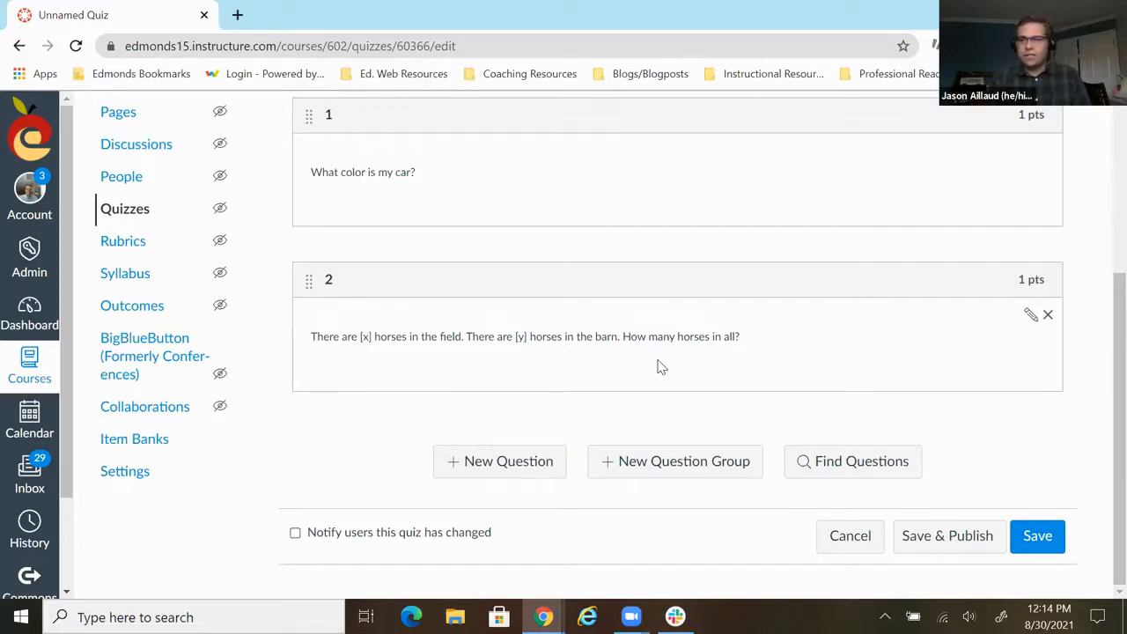
- Add a new question named 3 to the quiz and keep Multiple Choice as its question type
left_click(499, 476)
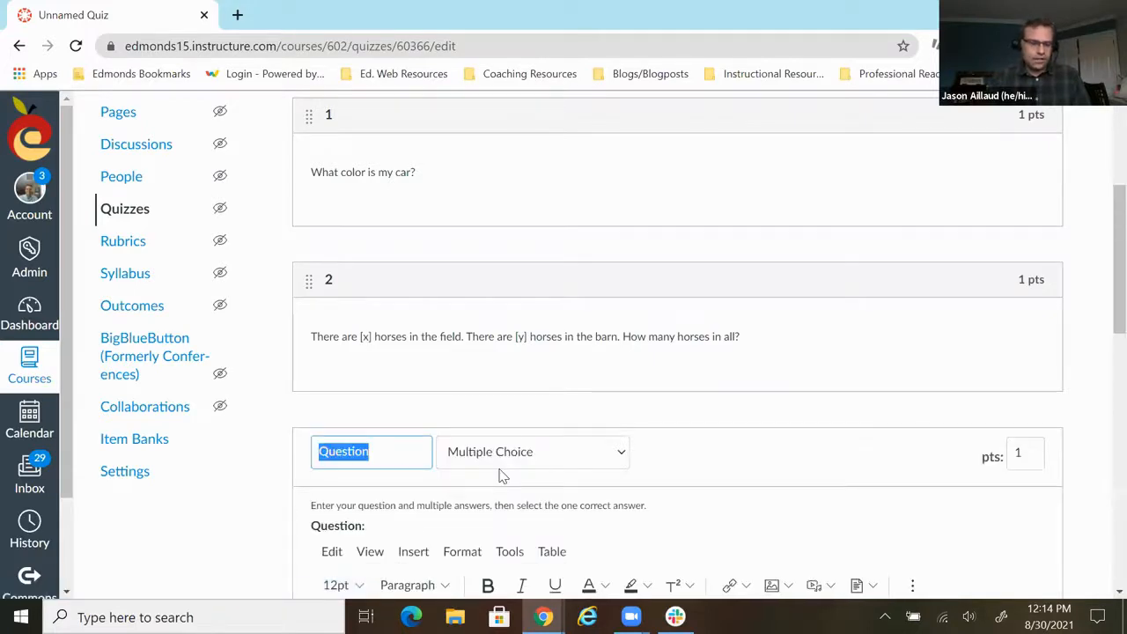
type("3")
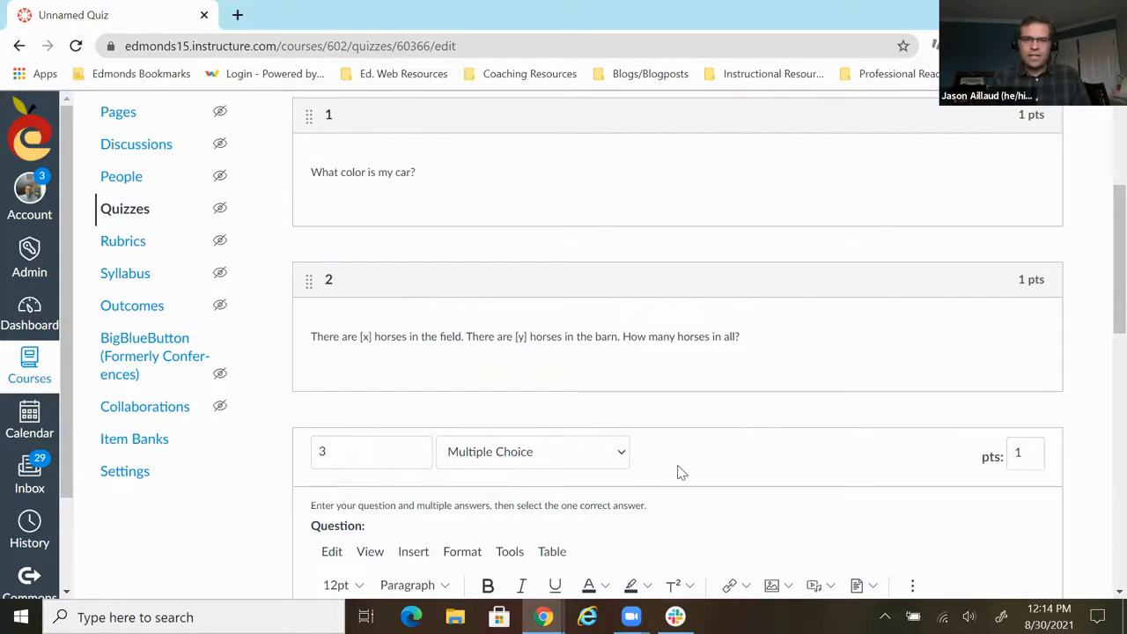
scroll(678, 473, "down", 1)
left_click(604, 374)
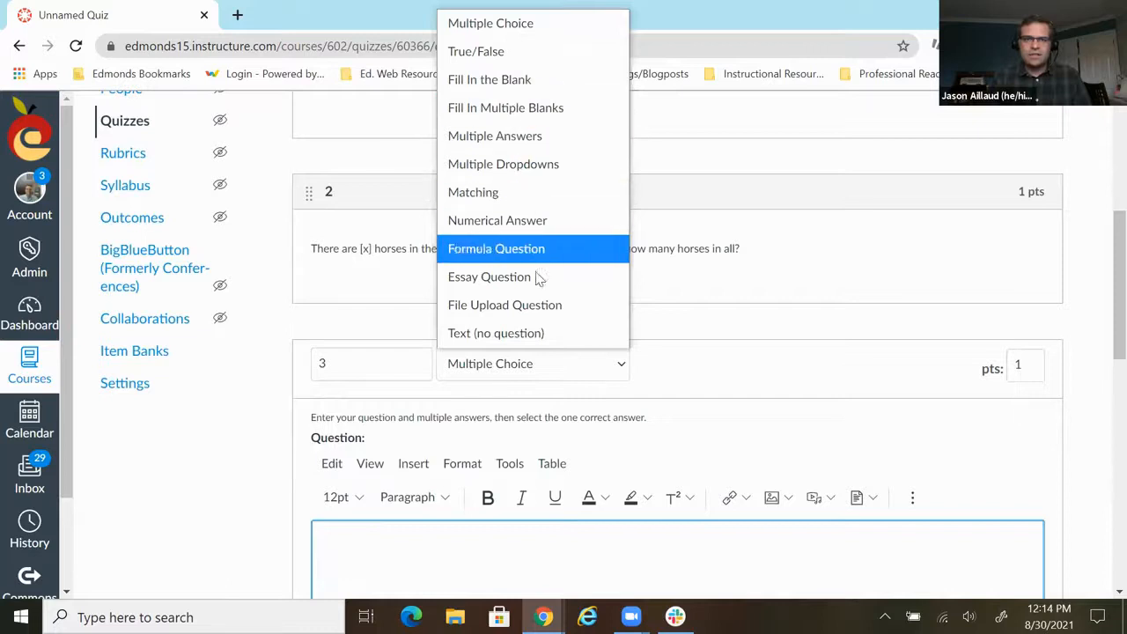
left_click(481, 23)
left_click(700, 379)
- Start an equation in the text of question 3 with the fraction 1/3
scroll(701, 378, "down", 1)
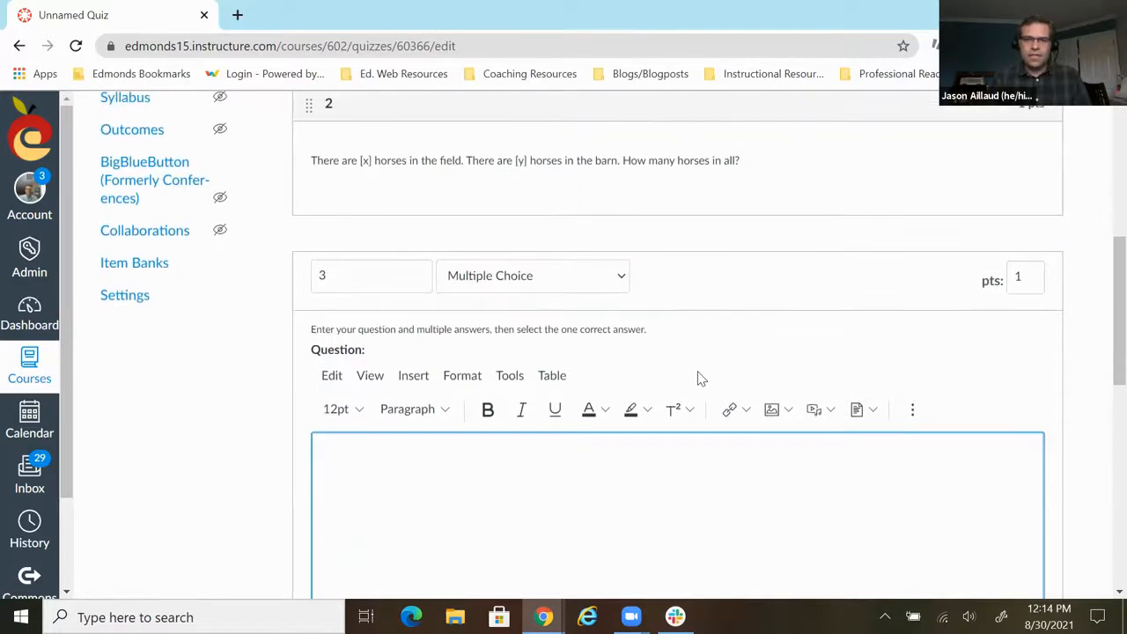
scroll(705, 374, "down", 1)
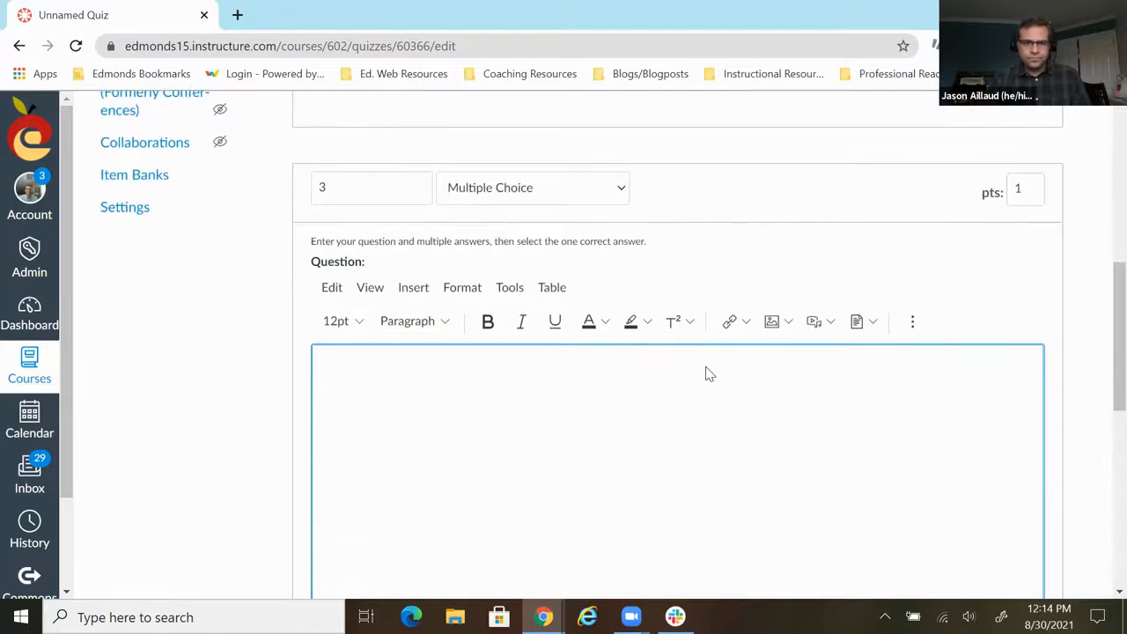
left_click(416, 300)
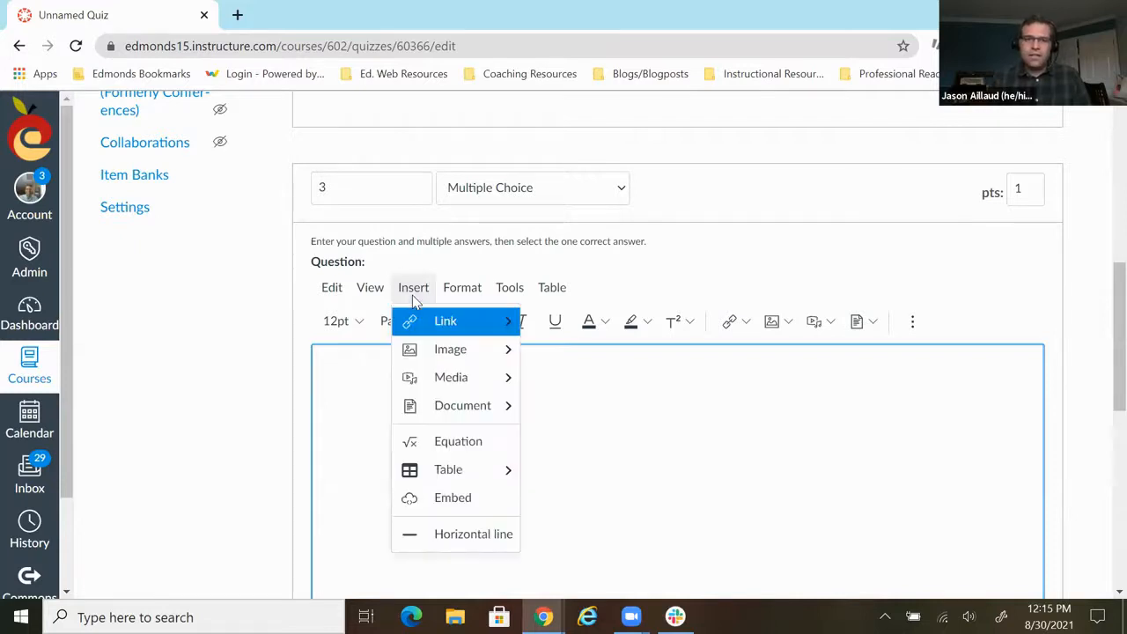
left_click(462, 445)
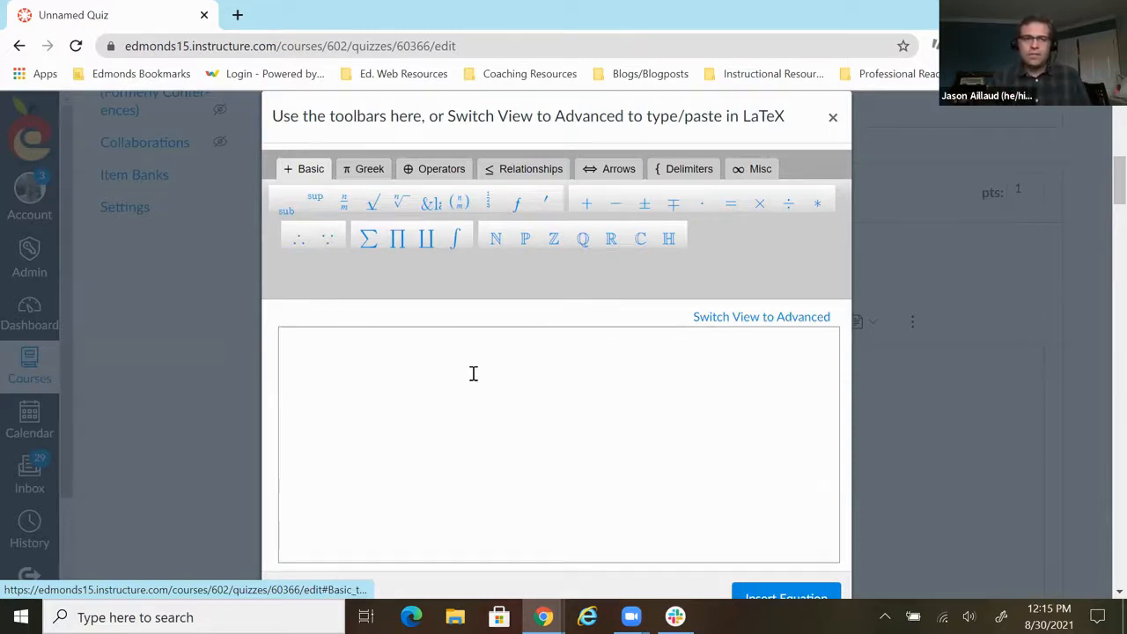
left_click(344, 202)
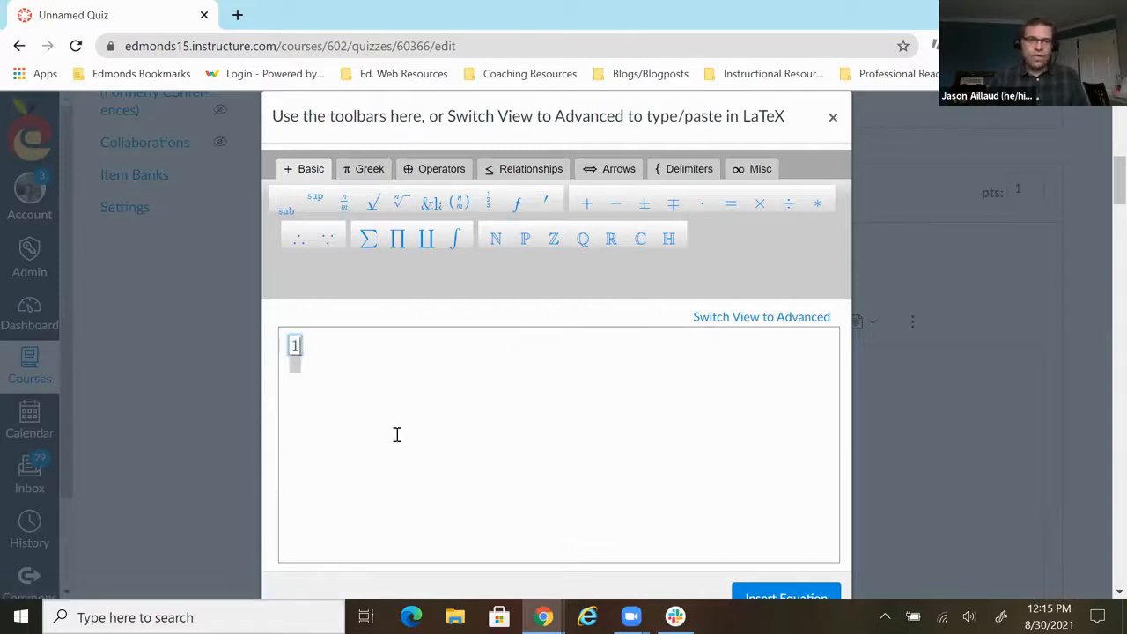
type("1")
key("Down")
type("3")
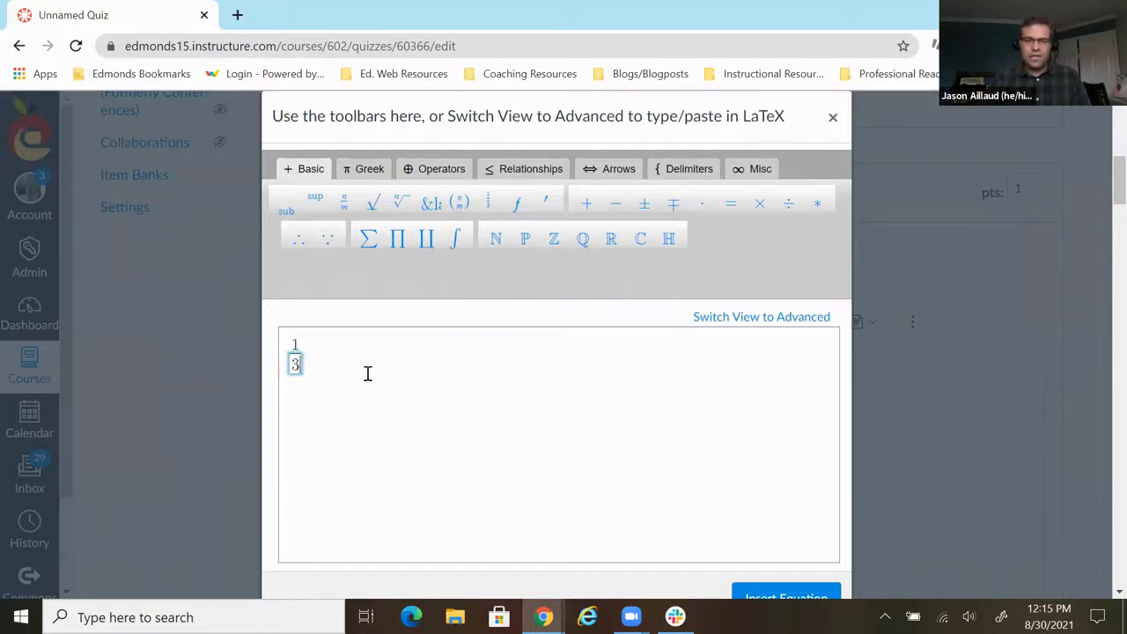
- Complete the equation with + 1/2 and insert it into the text of question 3
left_click(368, 373)
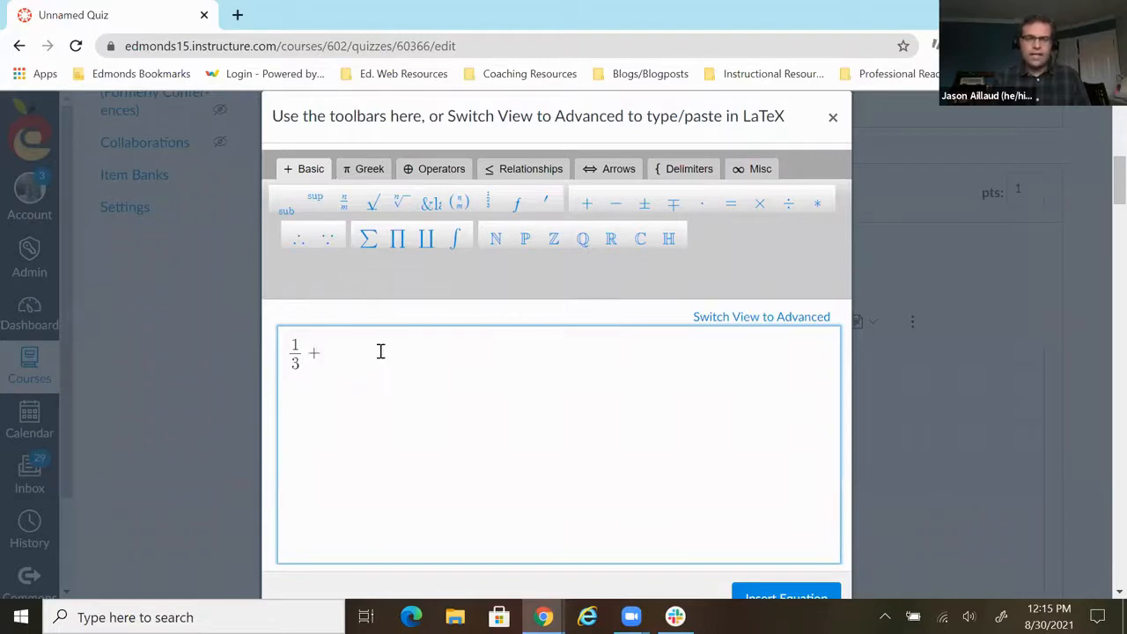
left_click(343, 200)
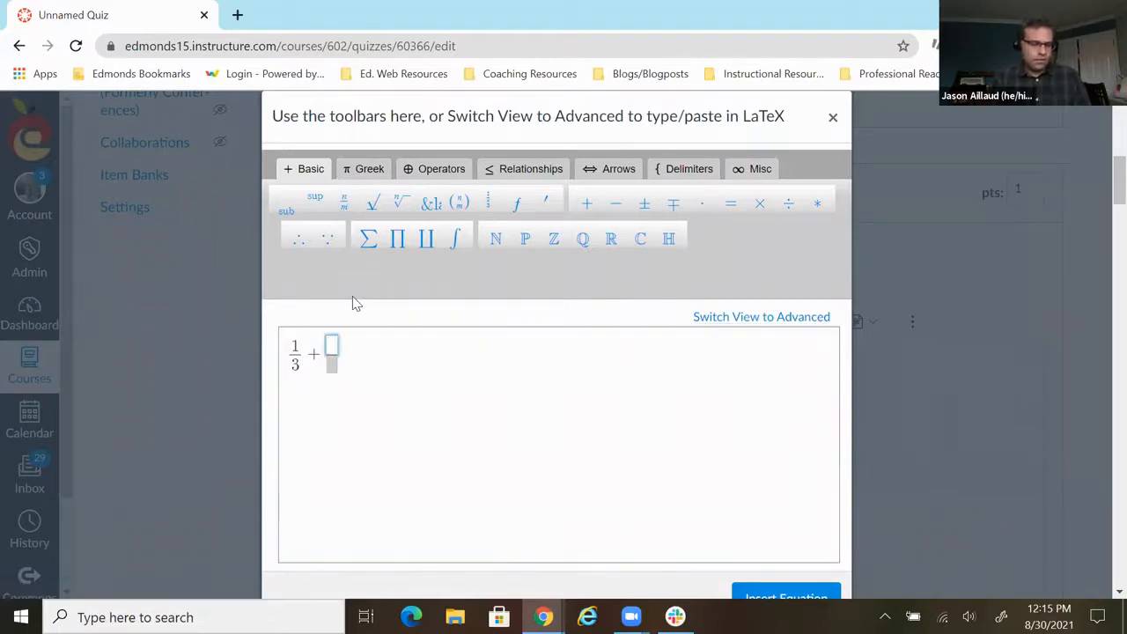
key("Down")
type("2")
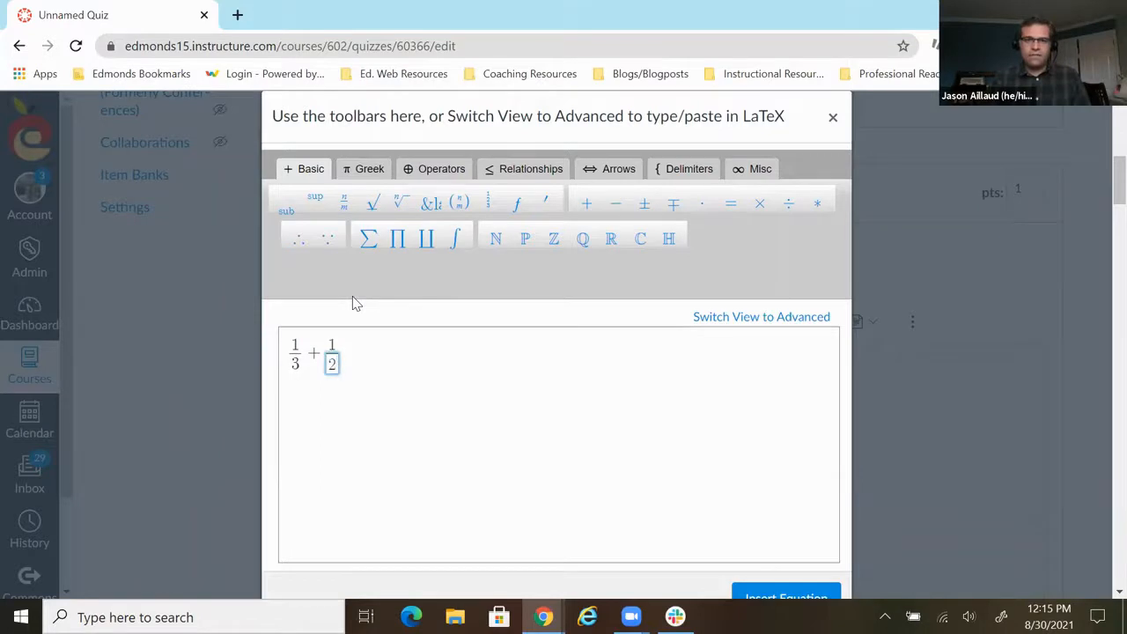
scroll(573, 382, "down", 1)
left_click(807, 513)
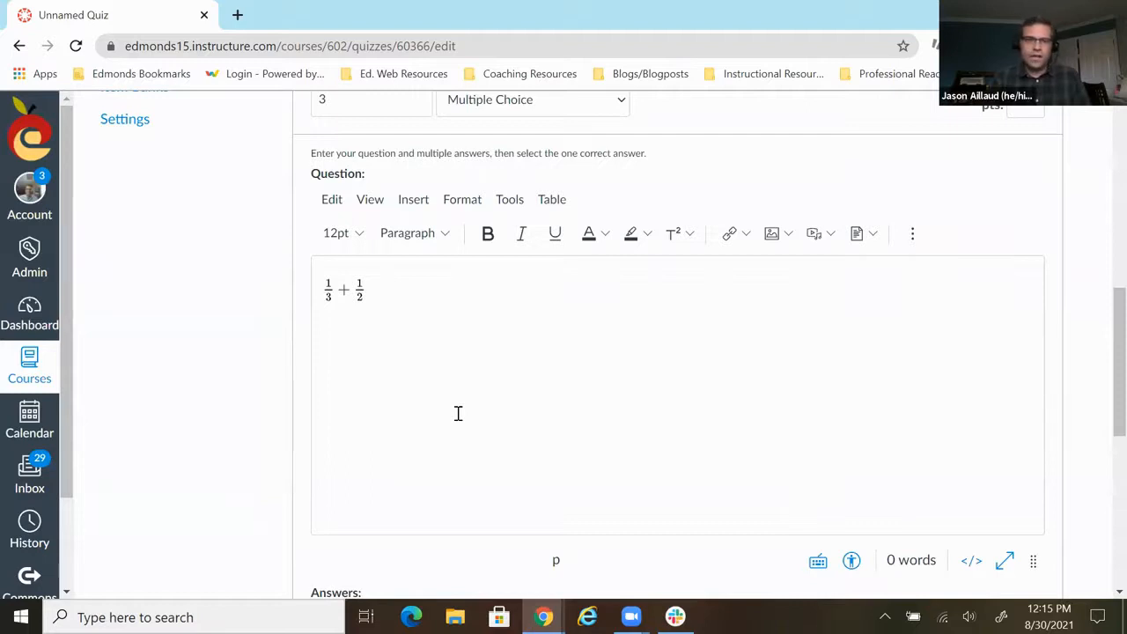
- Open the correct answer of question 3 in the rich text editor
scroll(462, 410, "down", 2)
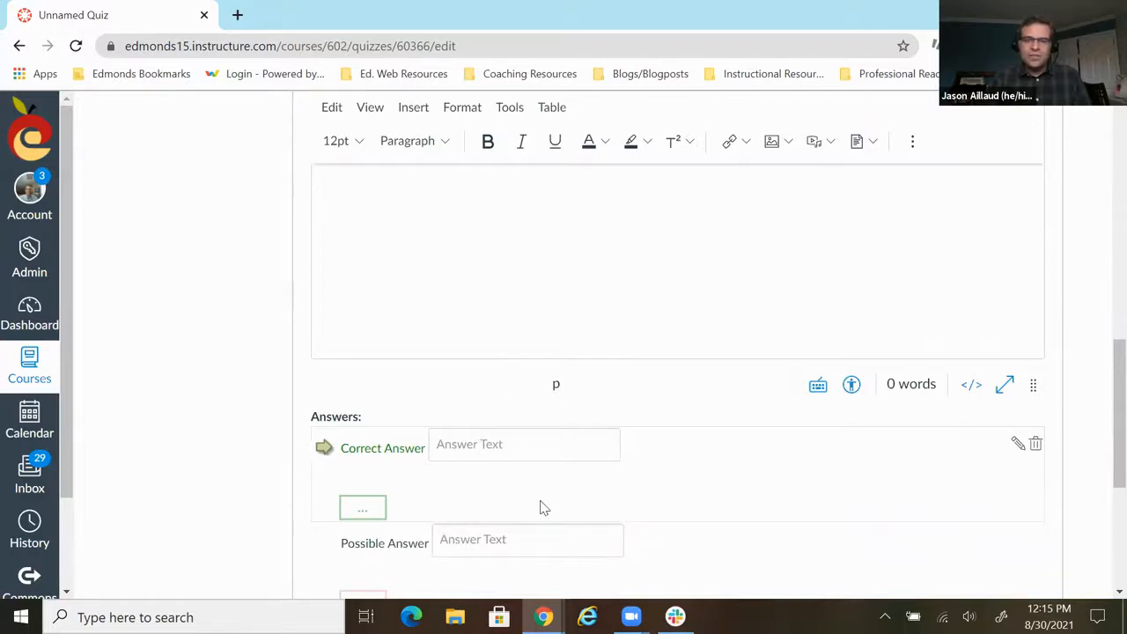
scroll(549, 503, "down", 1)
scroll(519, 379, "up", 3)
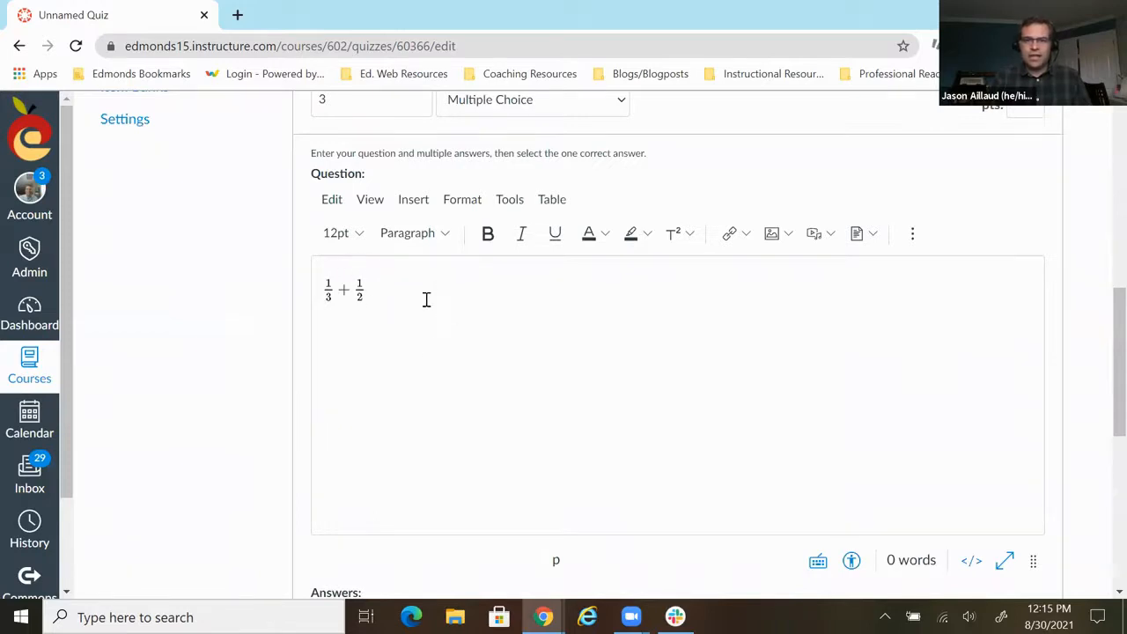
scroll(426, 299, "down", 3)
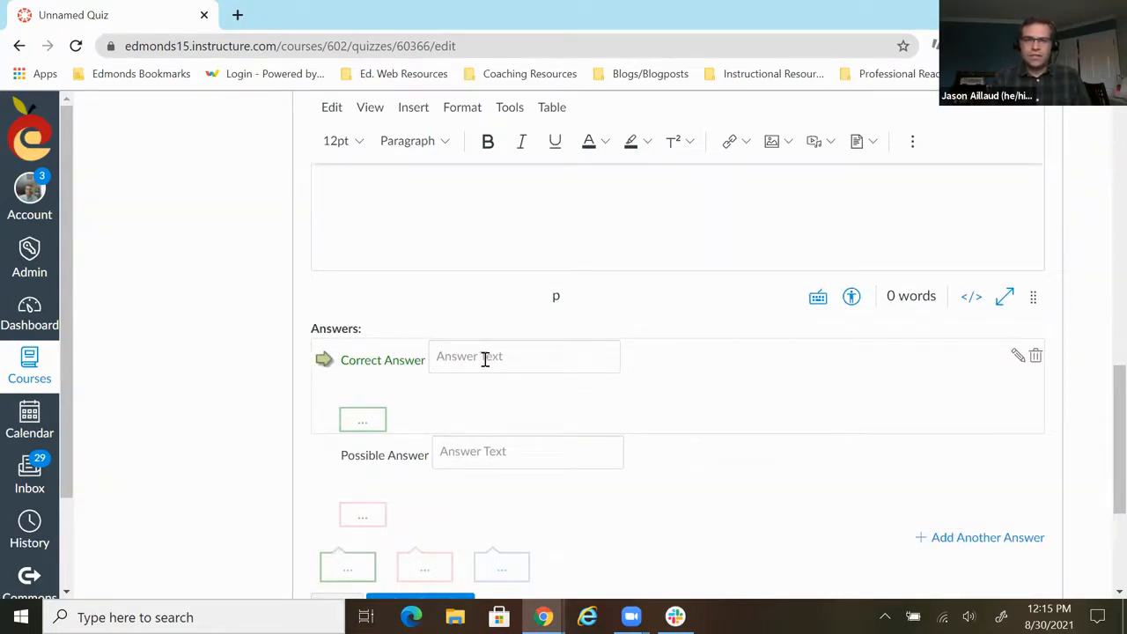
left_click(485, 359)
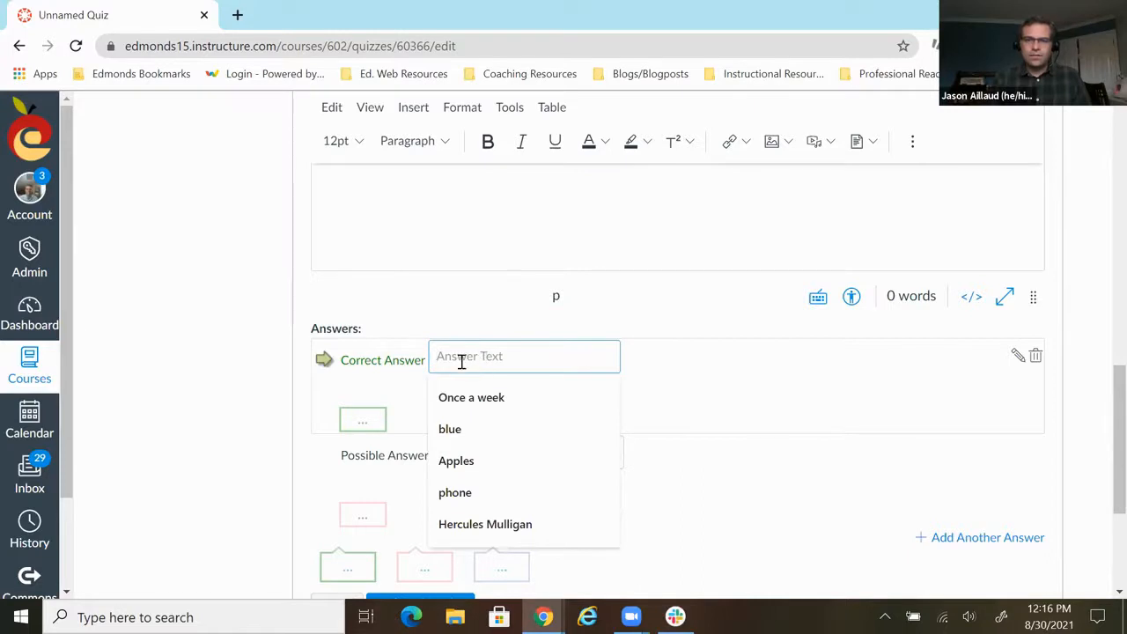
left_click(1017, 356)
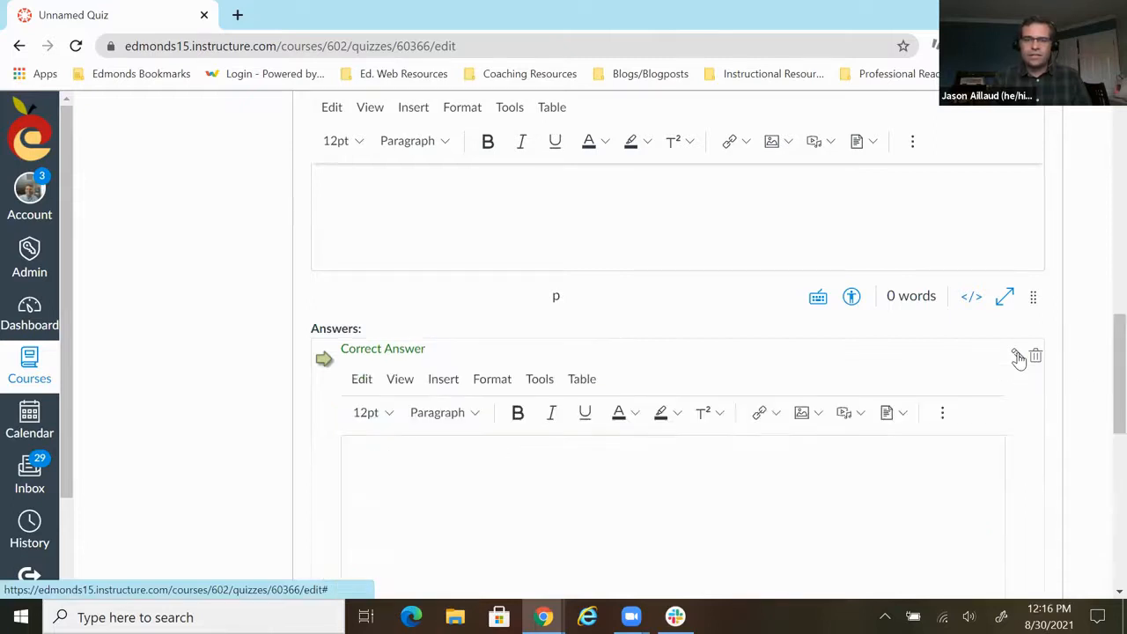
scroll(876, 350, "down", 1)
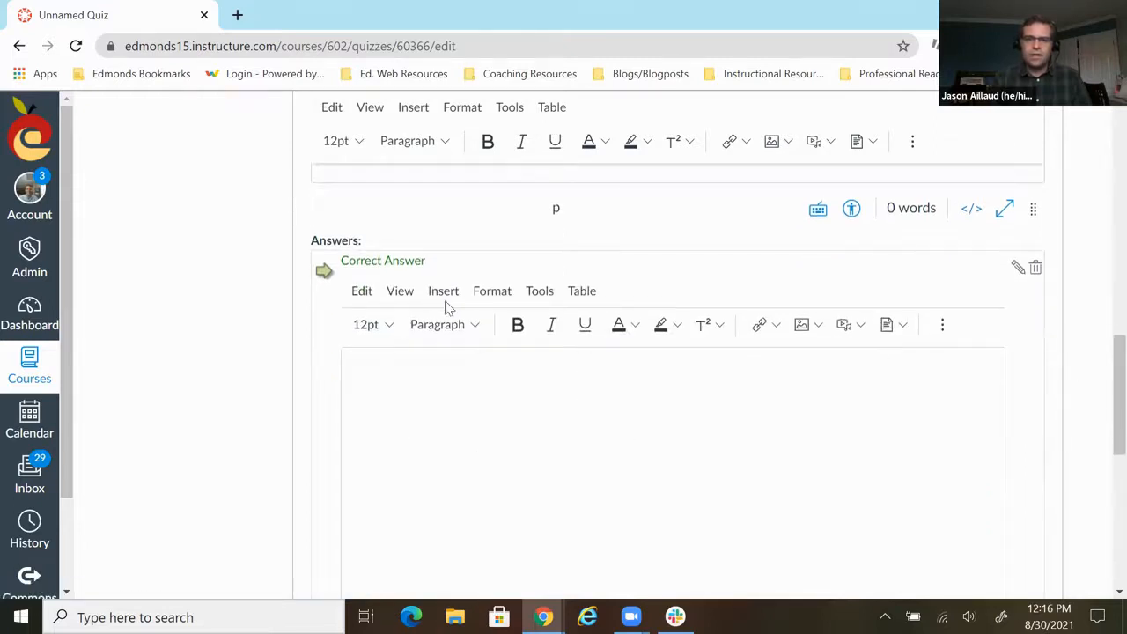
- Insert the fraction 5/6 as an equation in the correct answer and finish editing that answer
left_click(444, 296)
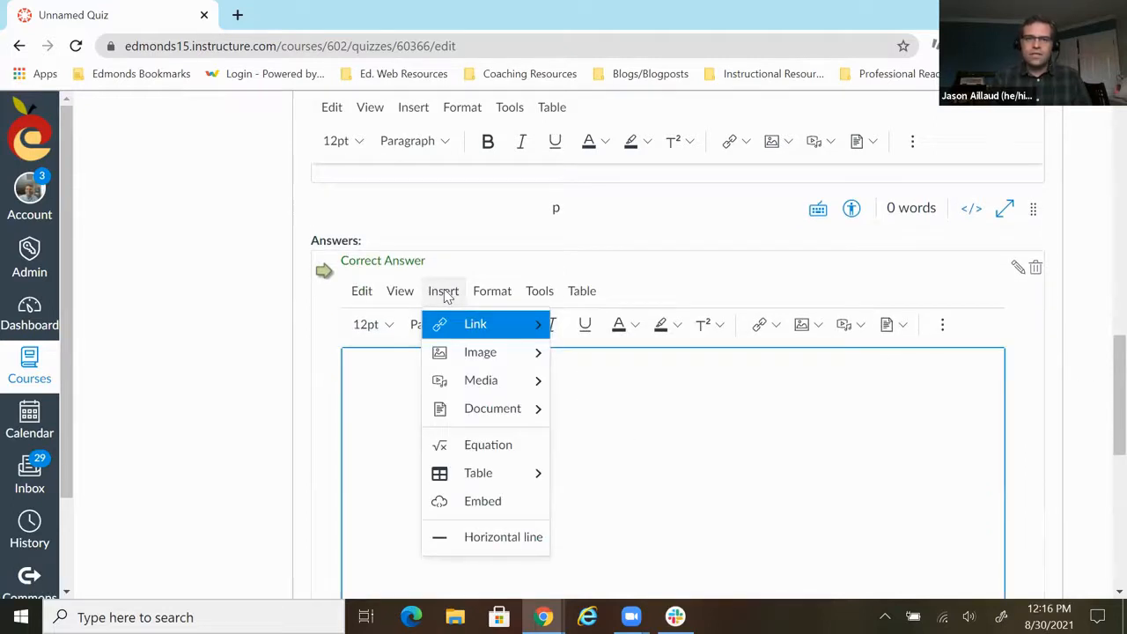
left_click(480, 445)
left_click(344, 201)
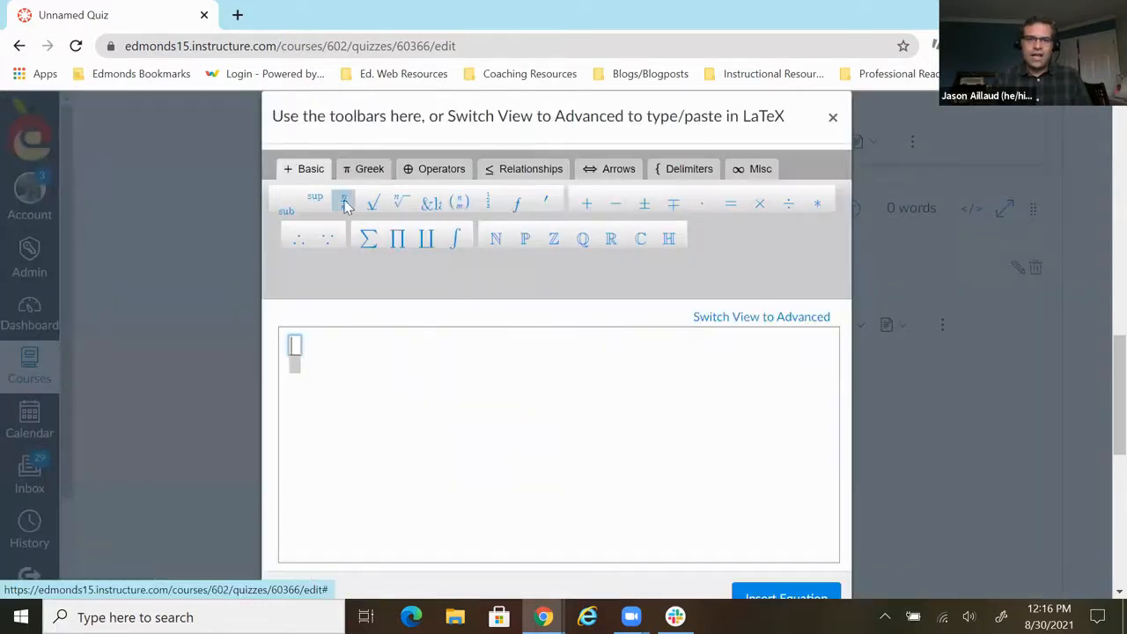
type("5")
key("Down")
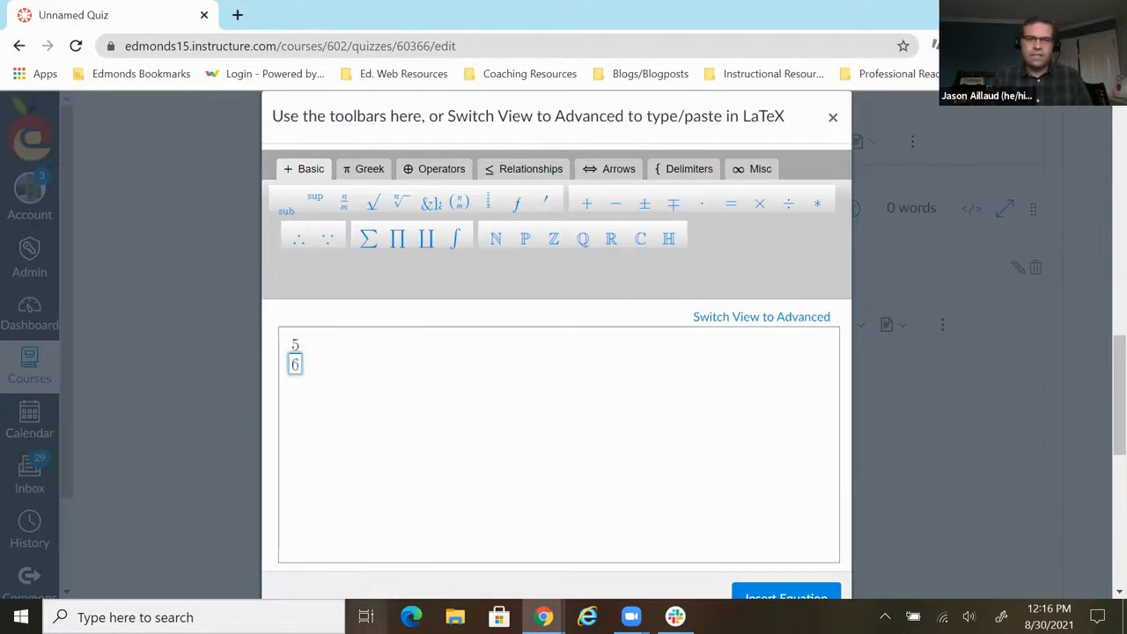
scroll(611, 511, "down", 2)
left_click(802, 430)
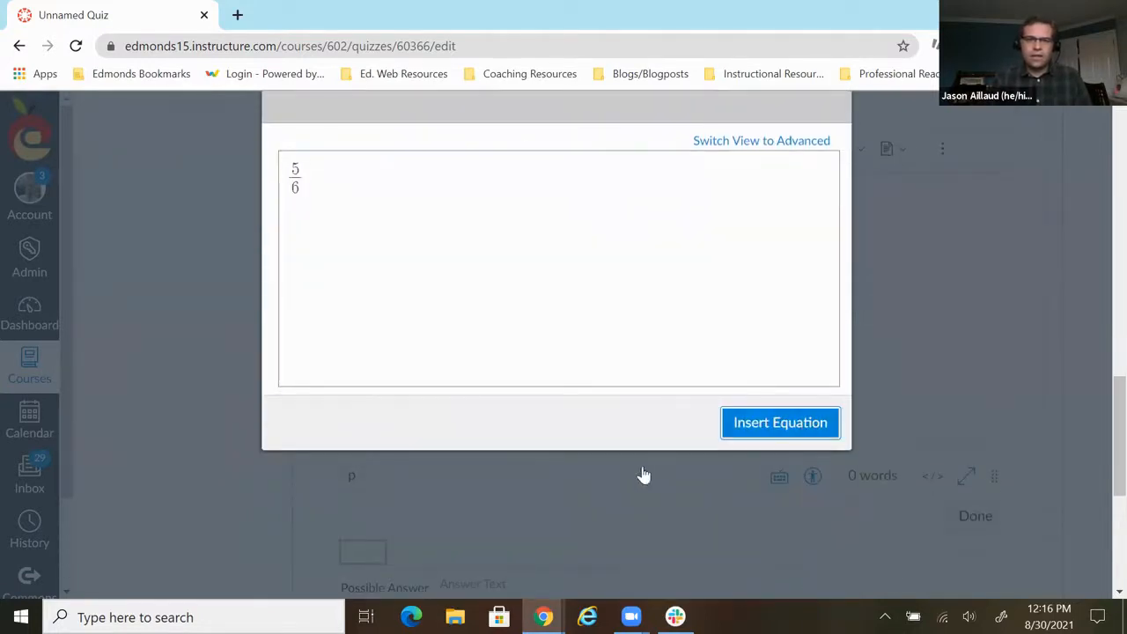
scroll(507, 404, "down", 2)
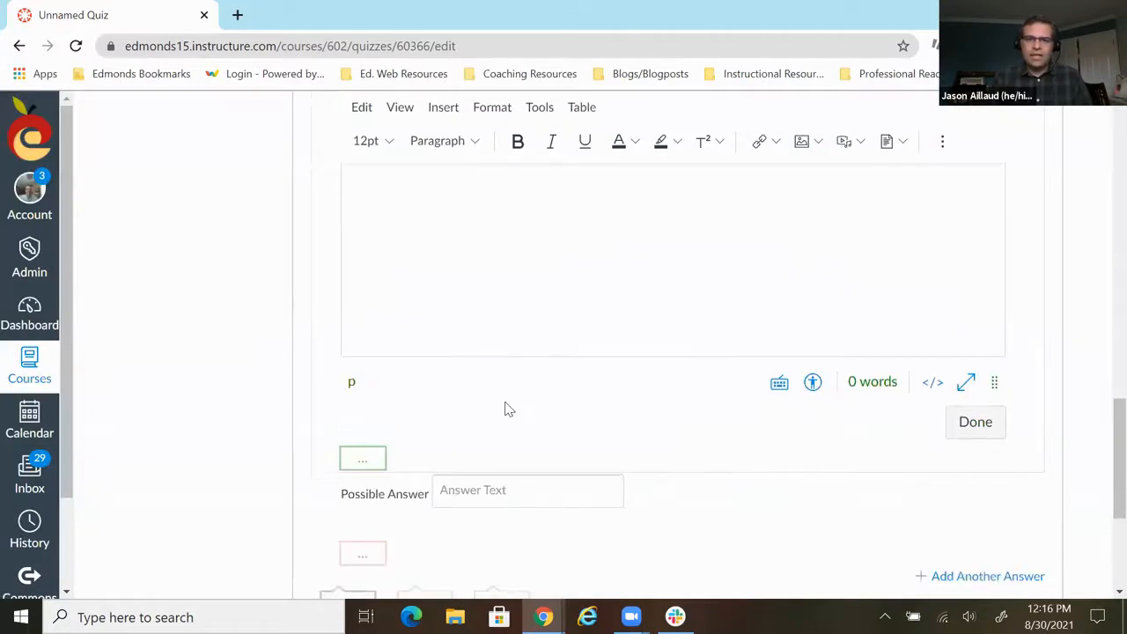
left_click(476, 410)
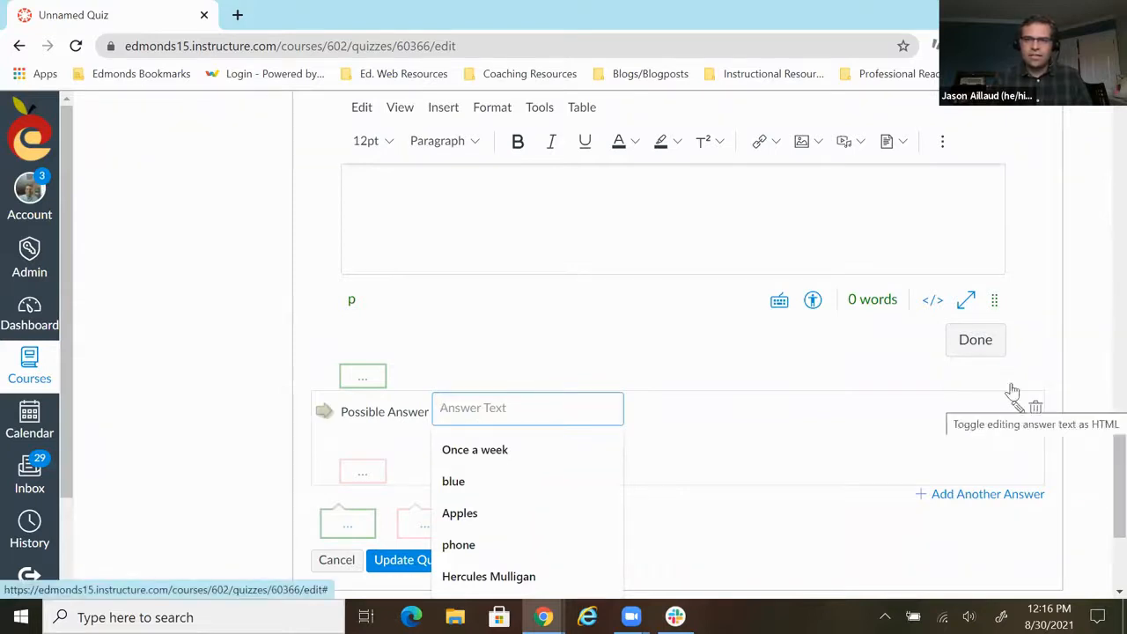
left_click(978, 340)
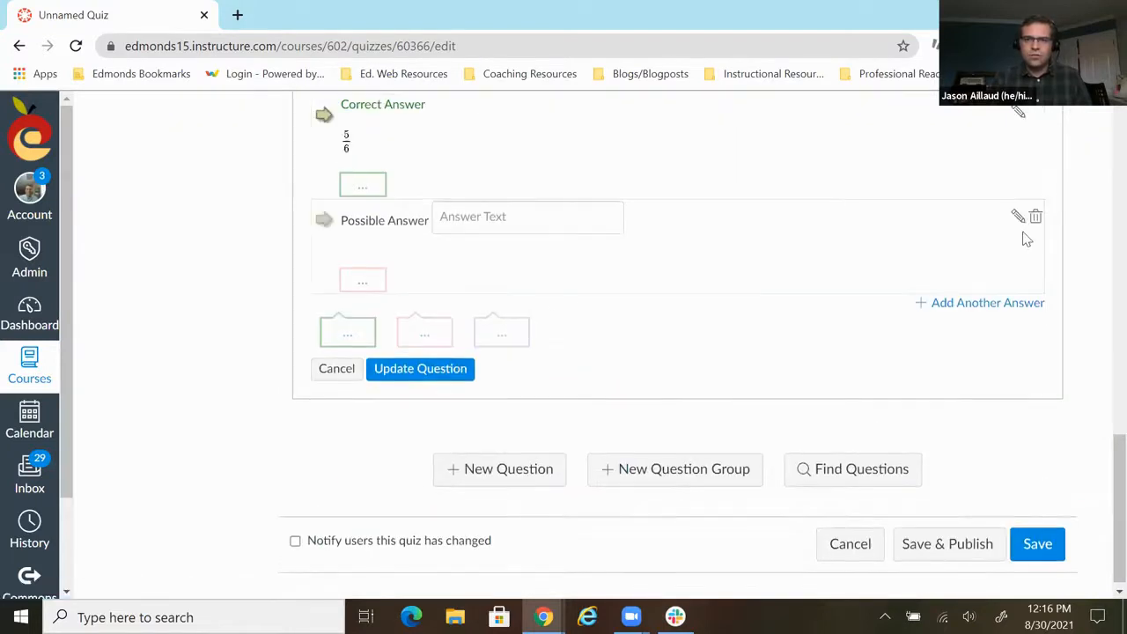
- Insert the fraction 2/5 as an equation in the possible answer using its rich text editor, and finish editing it
left_click(1016, 218)
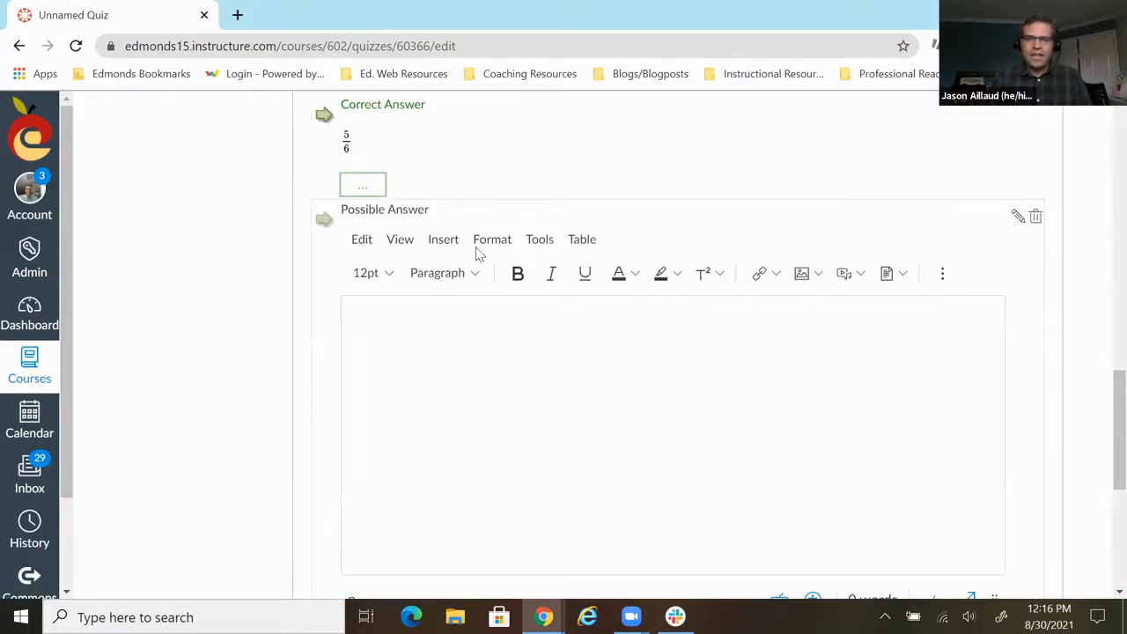
left_click(446, 240)
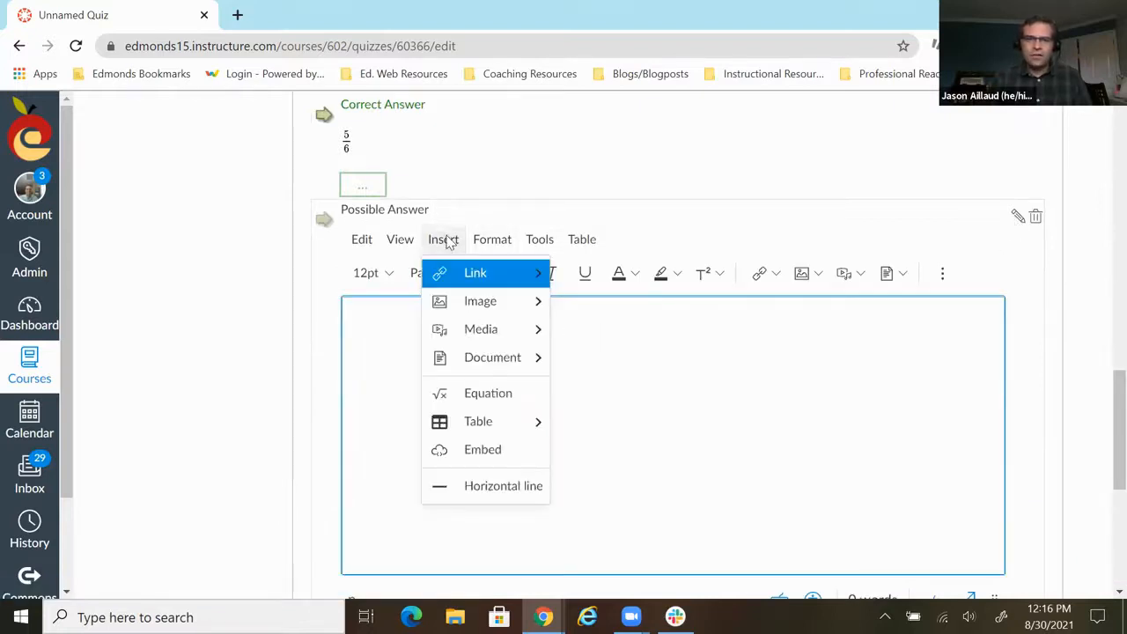
left_click(486, 396)
left_click(343, 188)
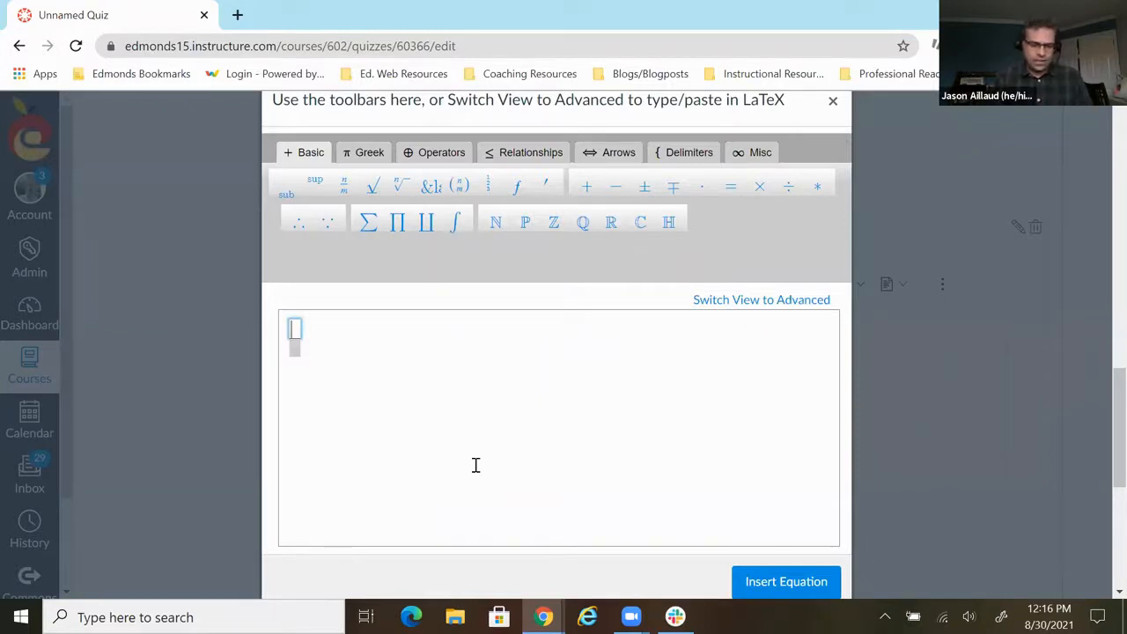
type("2")
key("Down")
type("5")
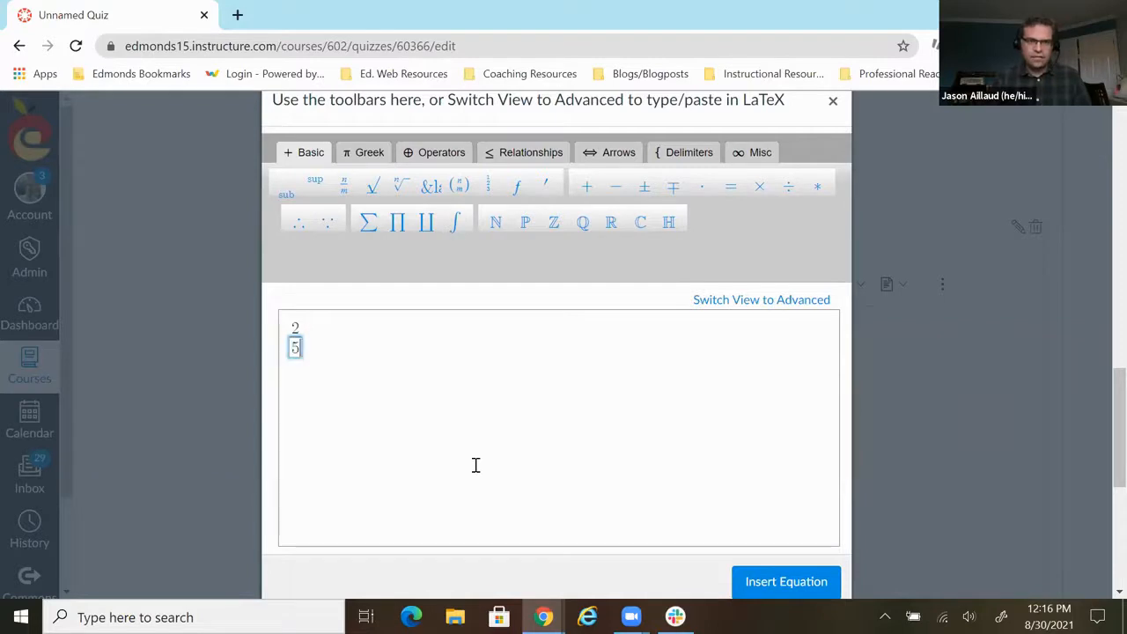
left_click(780, 583)
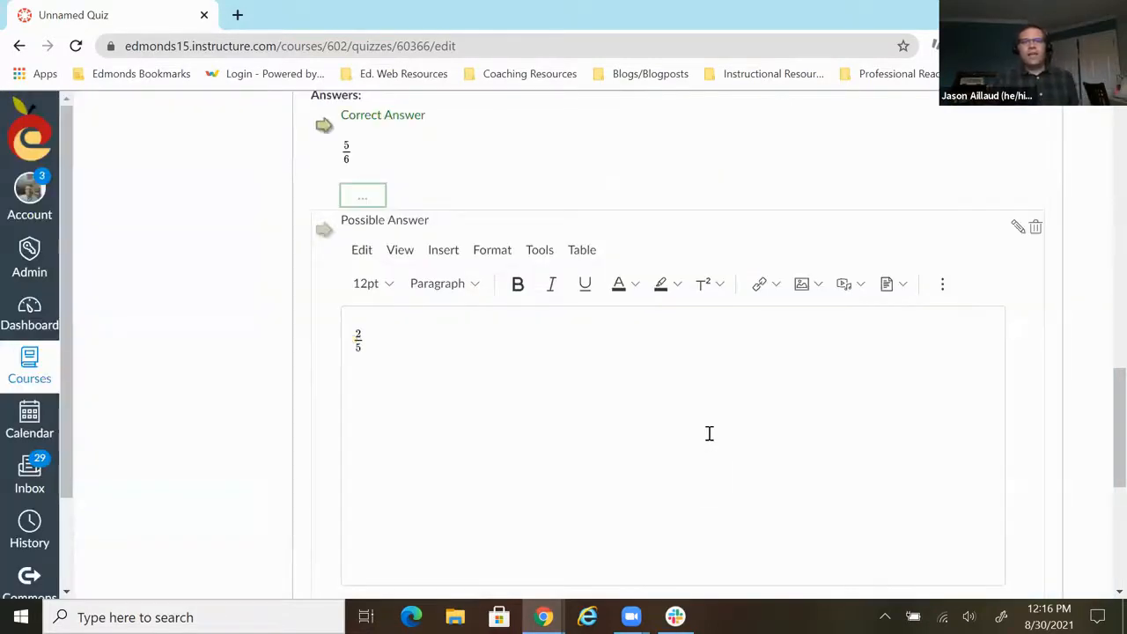
scroll(709, 433, "down", 2)
left_click(975, 476)
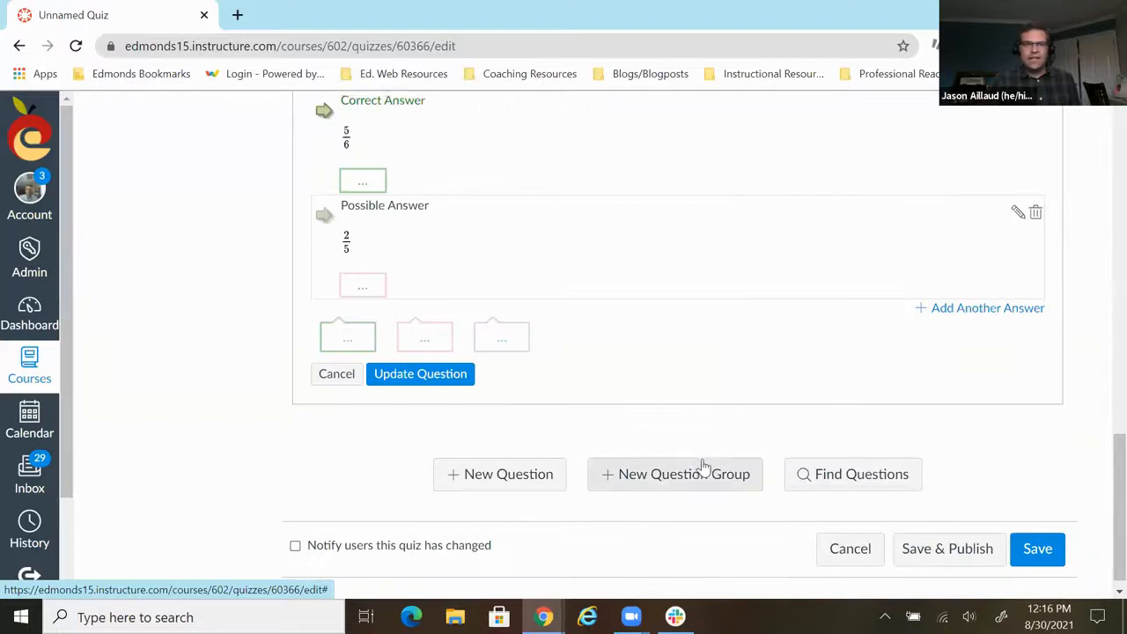
scroll(705, 467, "up", 2)
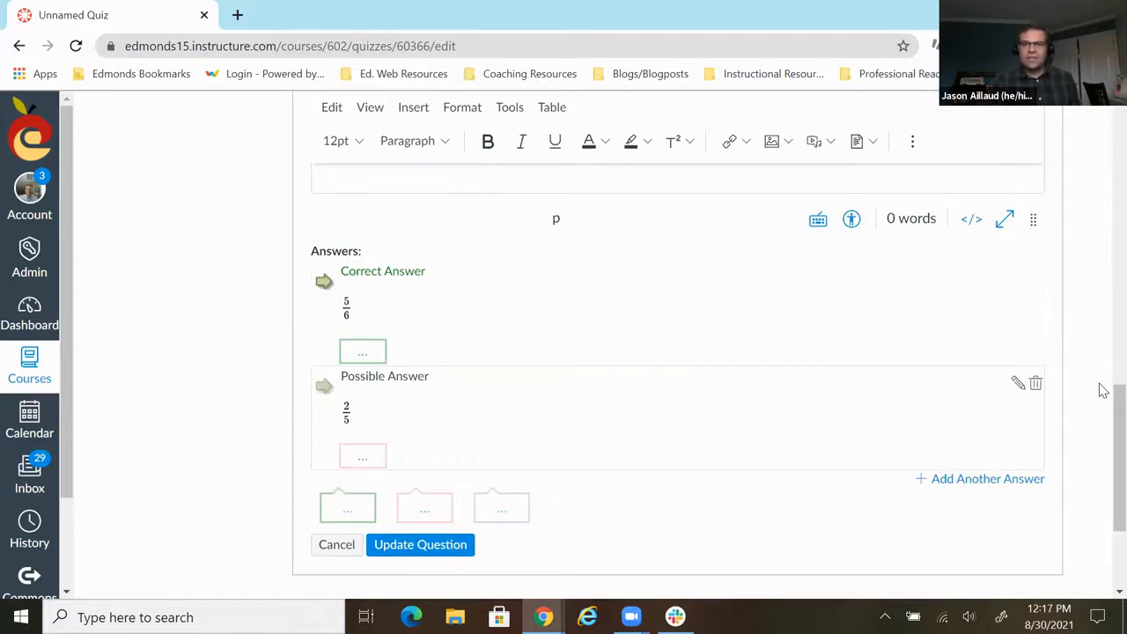
scroll(1067, 443, "down", 2)
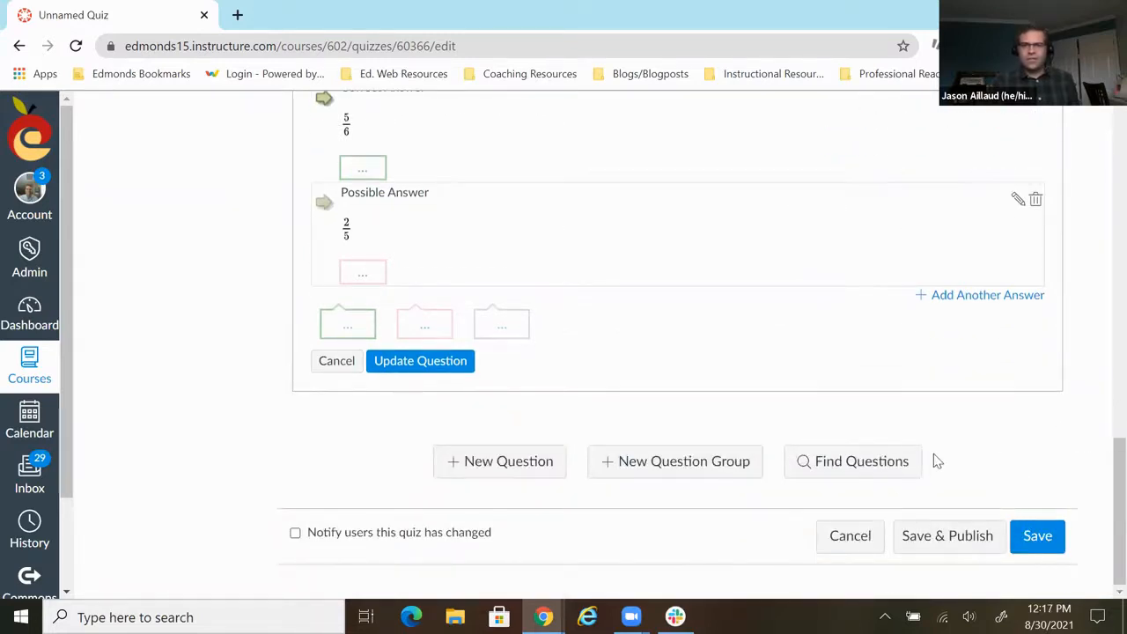
scroll(792, 471, "up", 3)
scroll(661, 472, "down", 2)
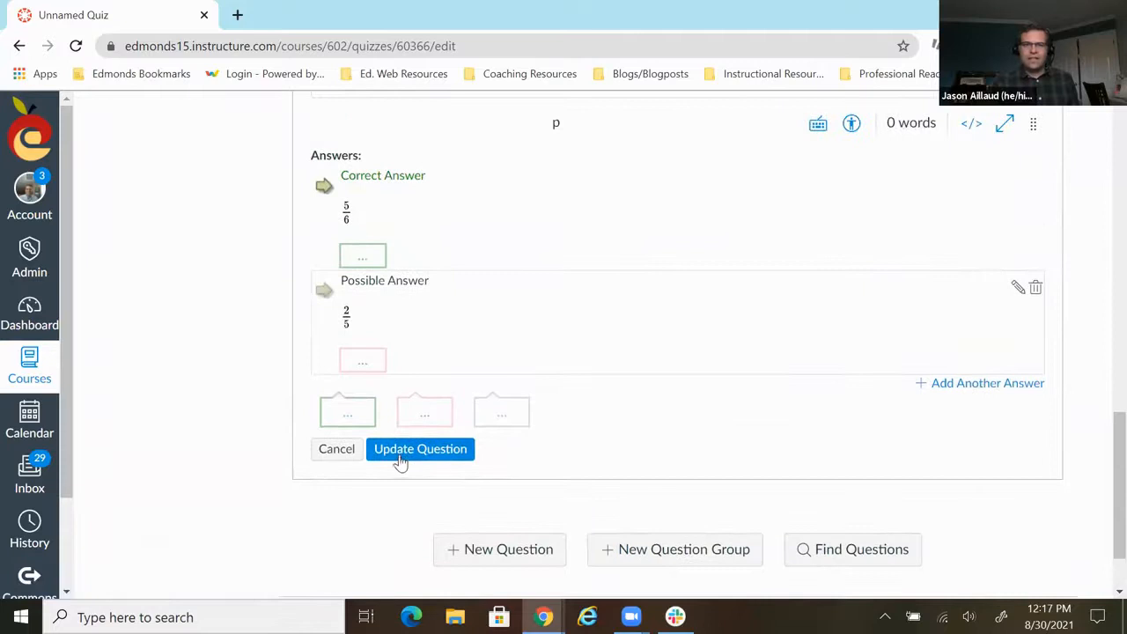
- Update question 3 with its fraction answers, and save and publish the quiz
left_click(408, 451)
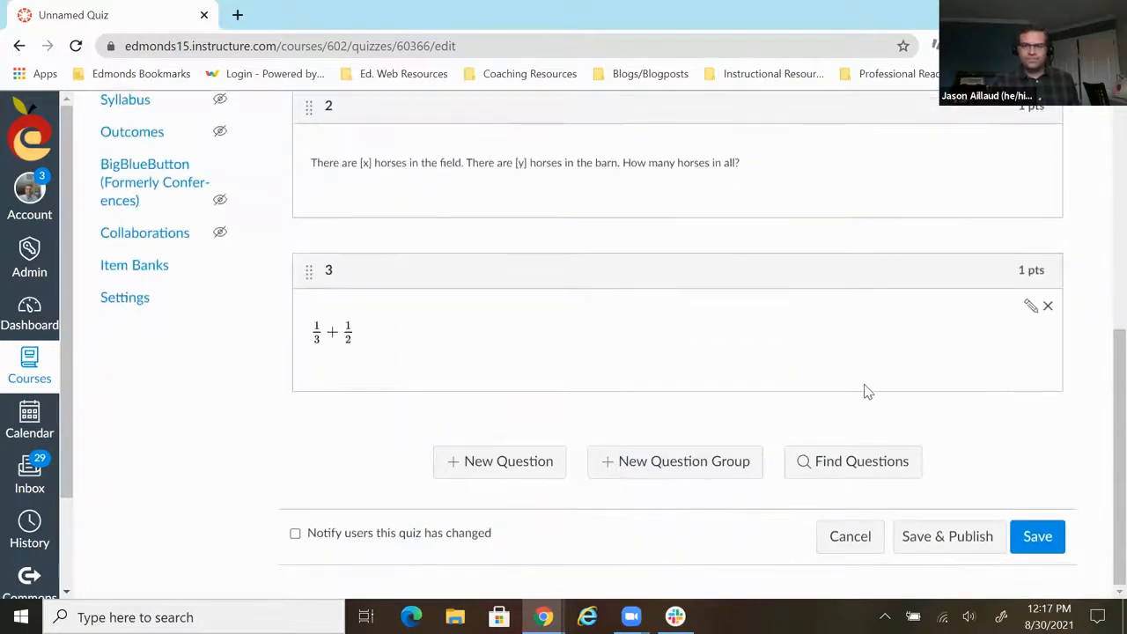
left_click(945, 543)
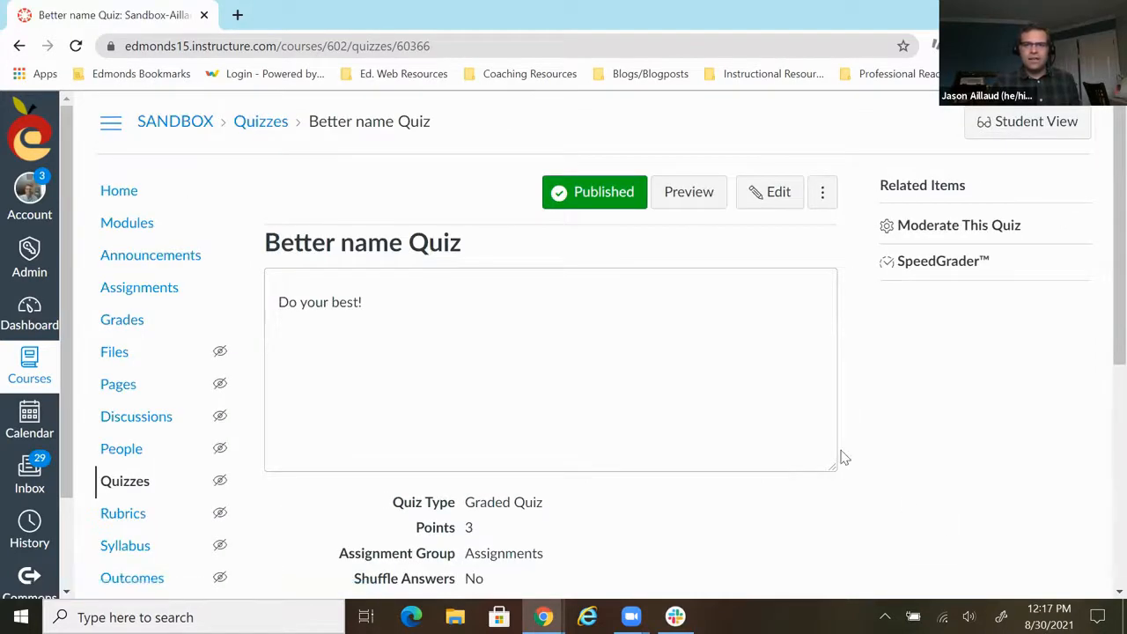
- Open the preview of the published quiz and examine how its three questions appear to students
scroll(841, 453, "down", 5)
scroll(840, 448, "up", 2)
scroll(839, 451, "down", 2)
left_click(554, 519)
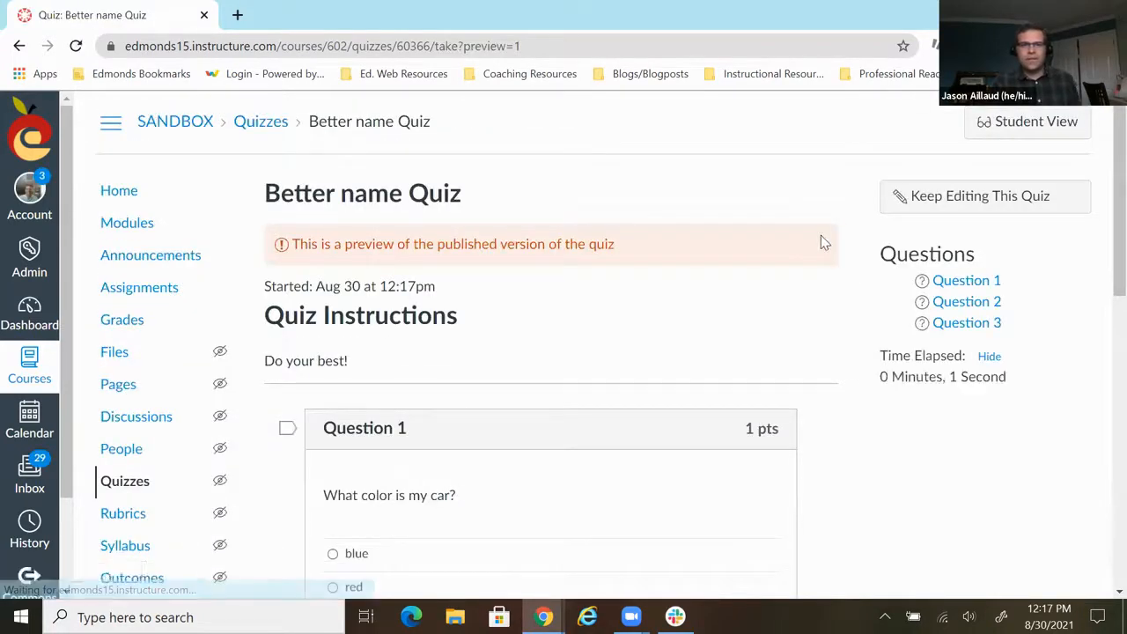
scroll(824, 242, "down", 1)
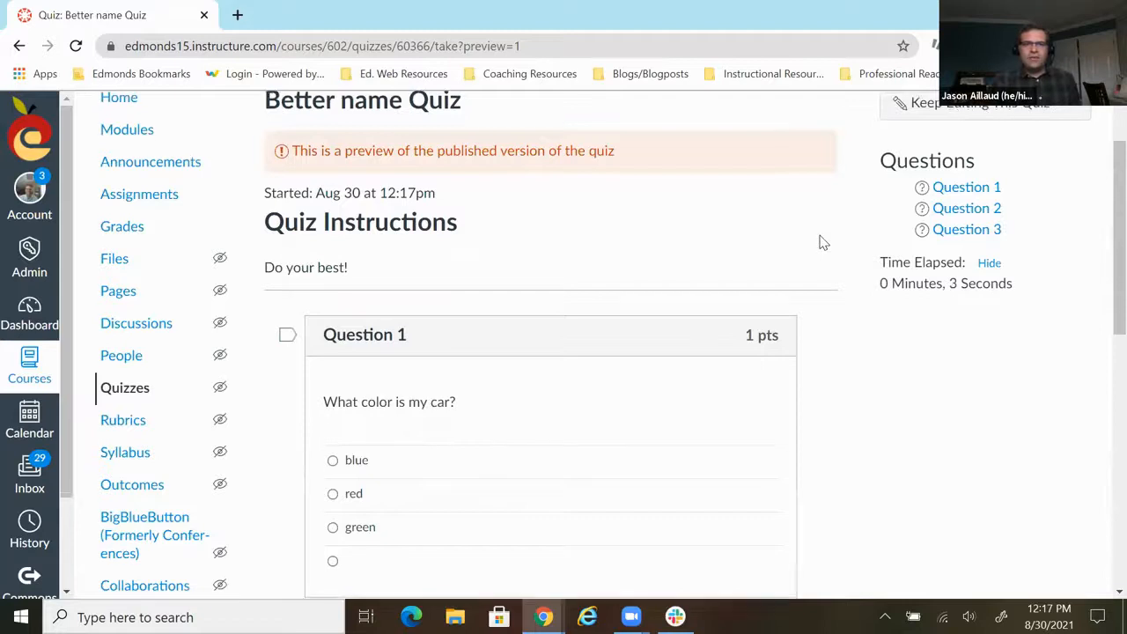
scroll(821, 243, "down", 1)
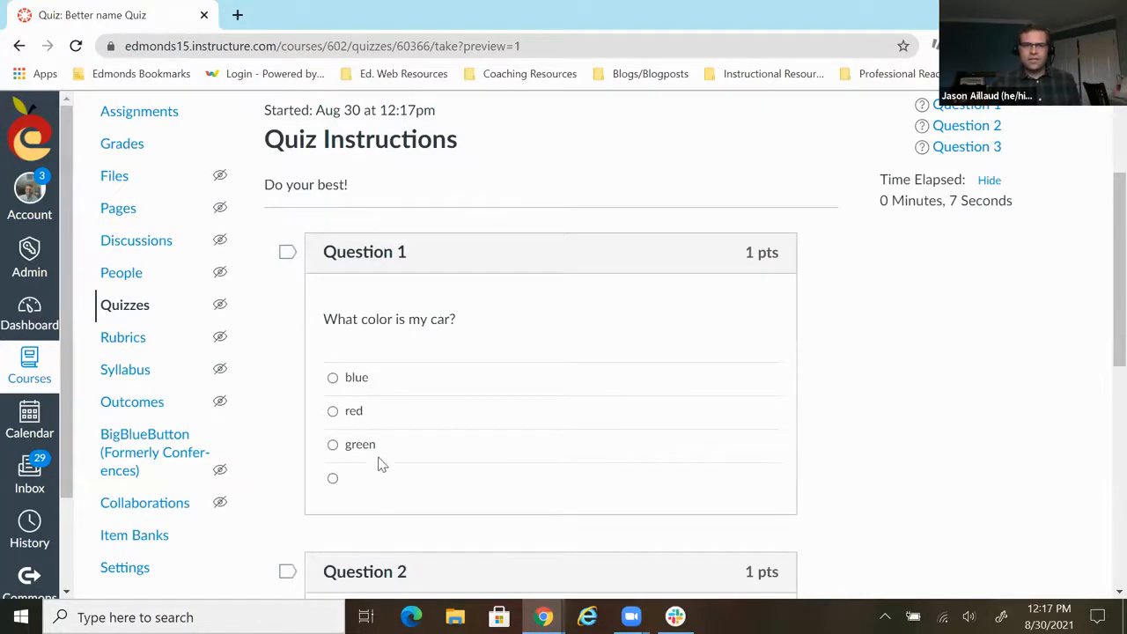
scroll(913, 395, "down", 3)
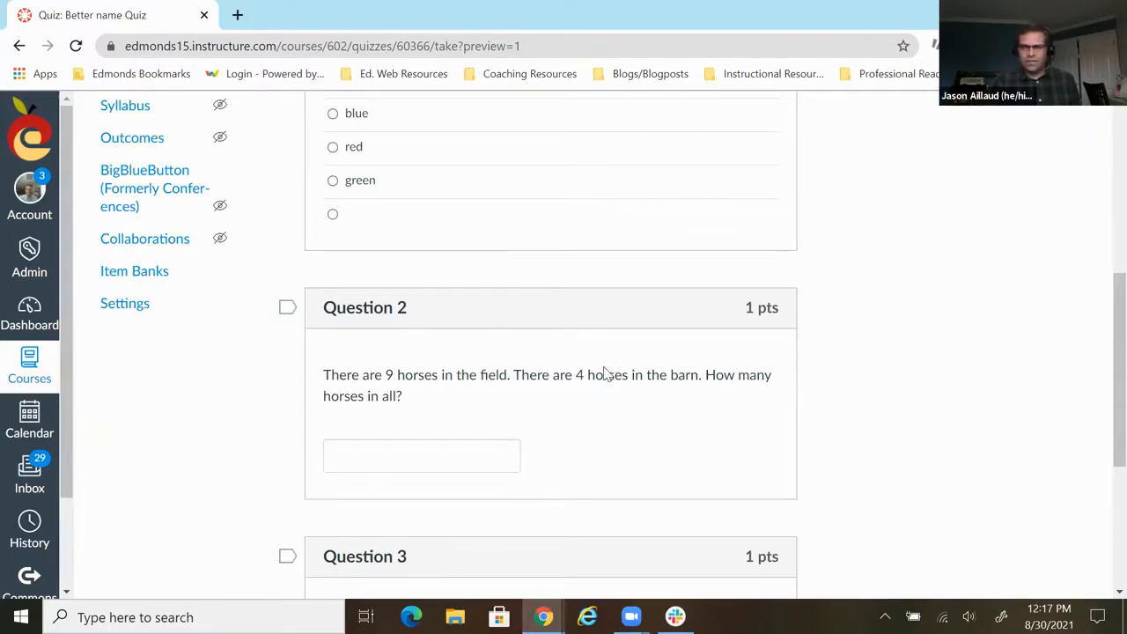
scroll(604, 373, "down", 1)
scroll(385, 426, "down", 2)
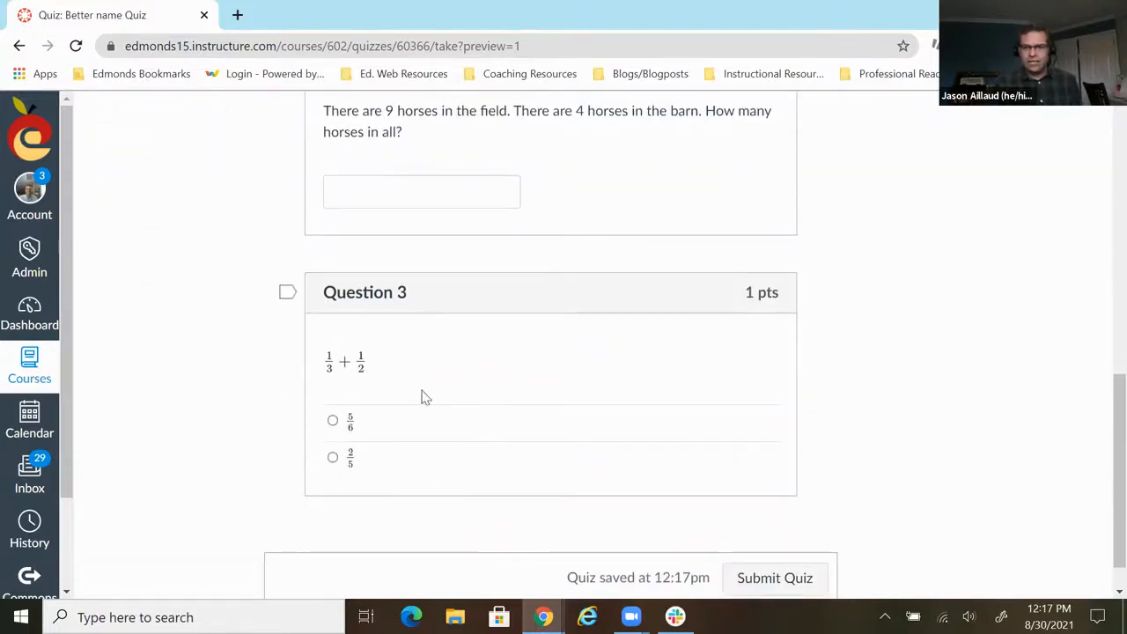
- Answer the preview with blue for question 1, 13 for question 2 and 5/6 for question 3, and submit the quiz
scroll(421, 398, "up", 10)
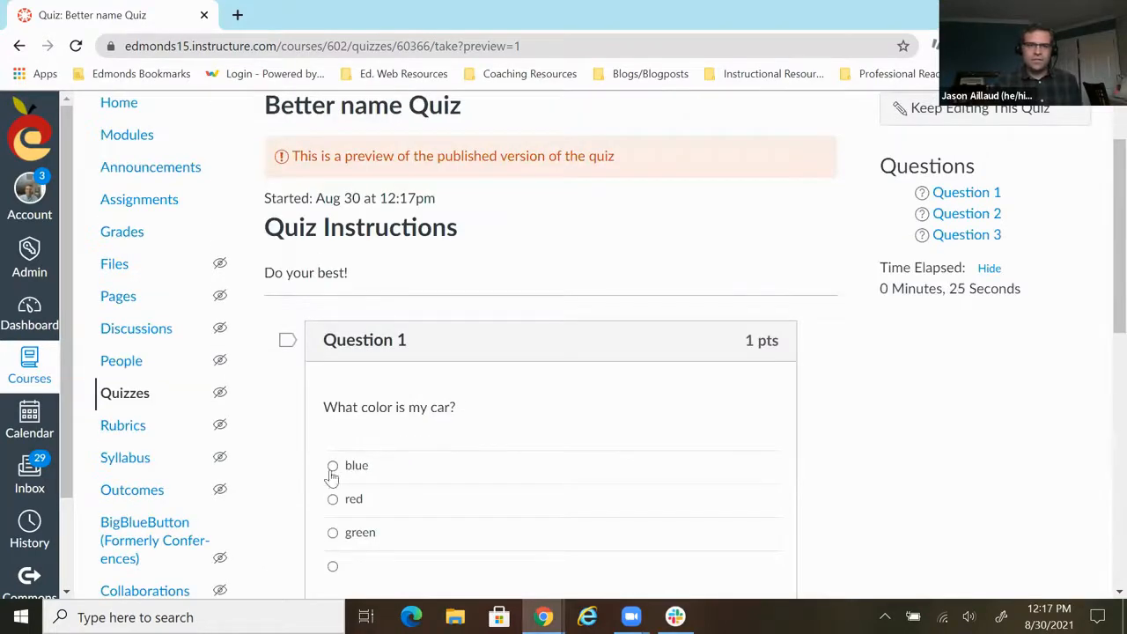
left_click(332, 466)
scroll(533, 431, "down", 5)
left_click(427, 368)
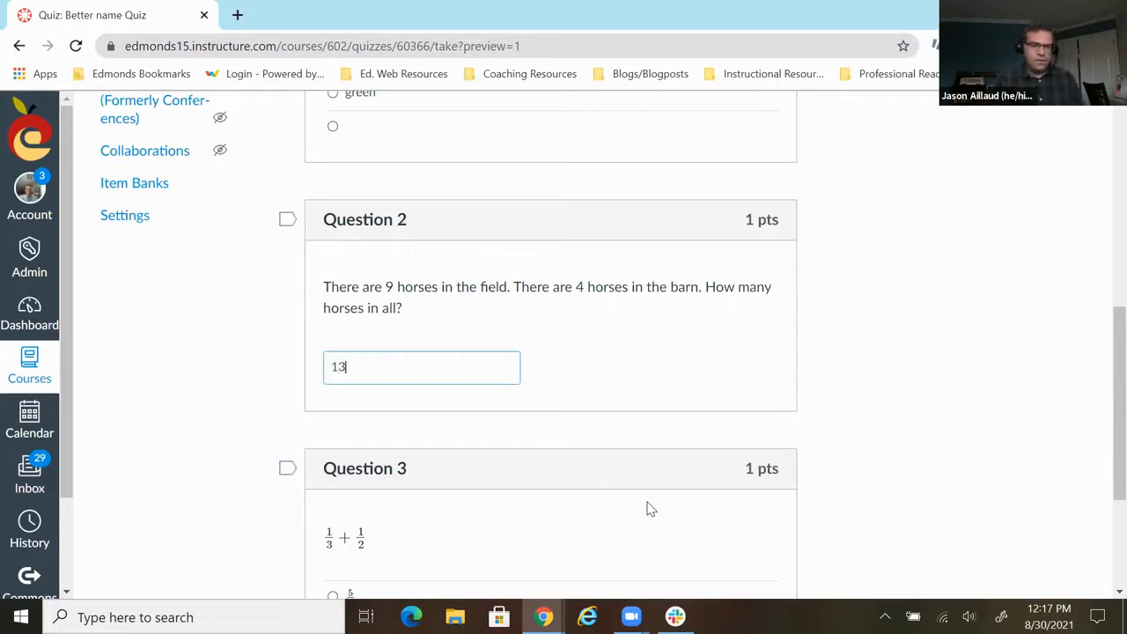
scroll(669, 484, "down", 3)
left_click(333, 376)
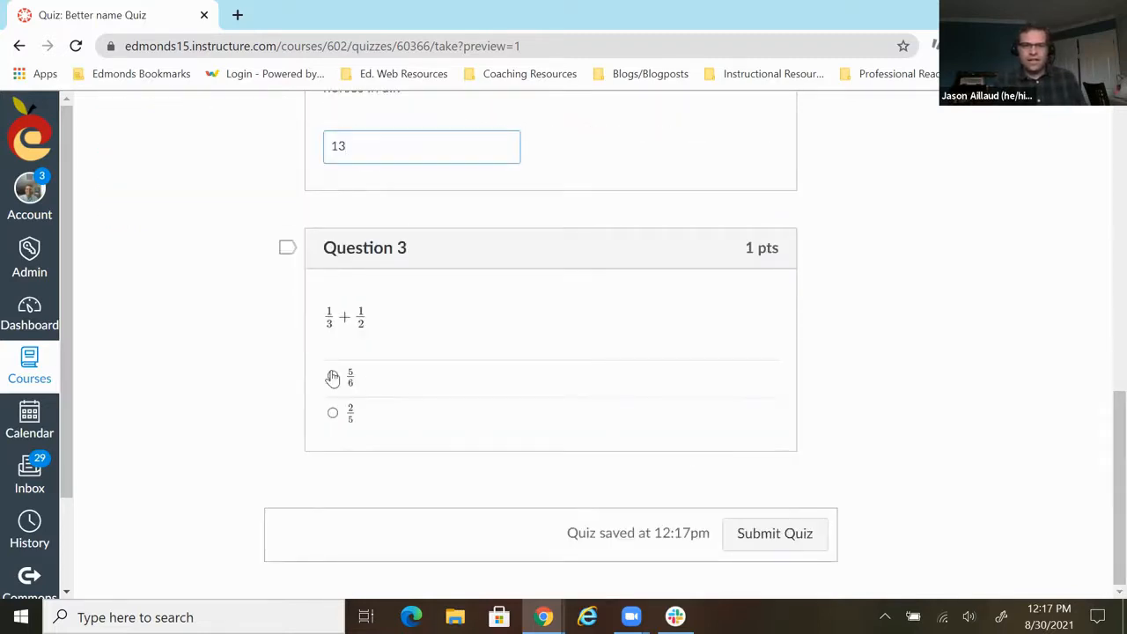
left_click(779, 539)
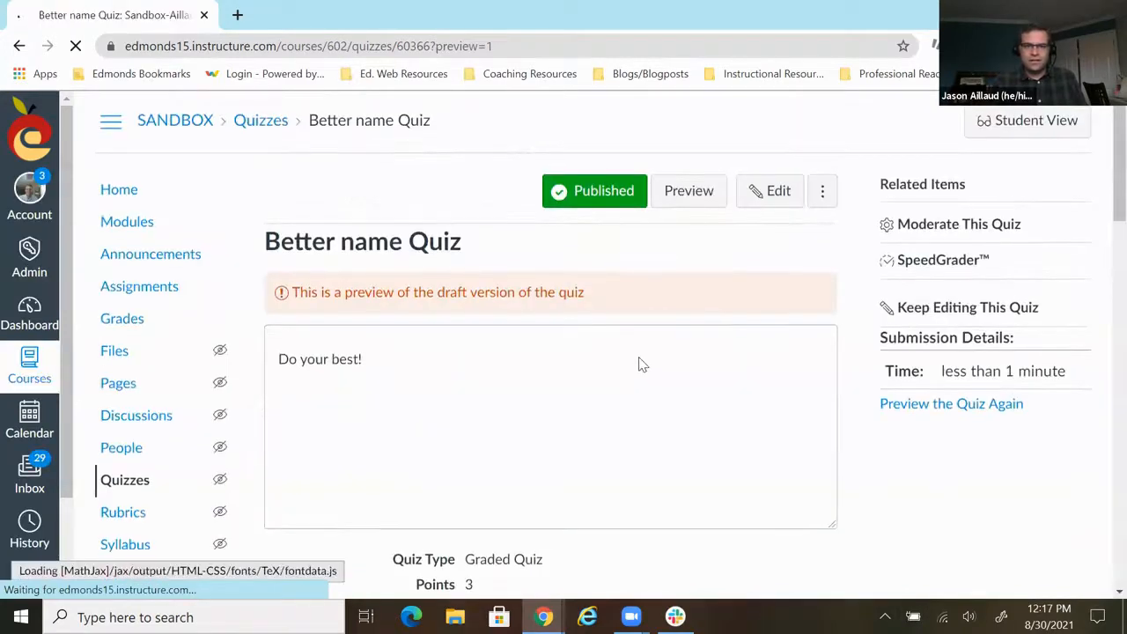
- Examine the submitted preview's score and the correct-answer feedback for each question
scroll(640, 364, "down", 4)
scroll(640, 368, "up", 3)
scroll(640, 369, "down", 5)
scroll(633, 372, "up", 6)
scroll(632, 374, "down", 6)
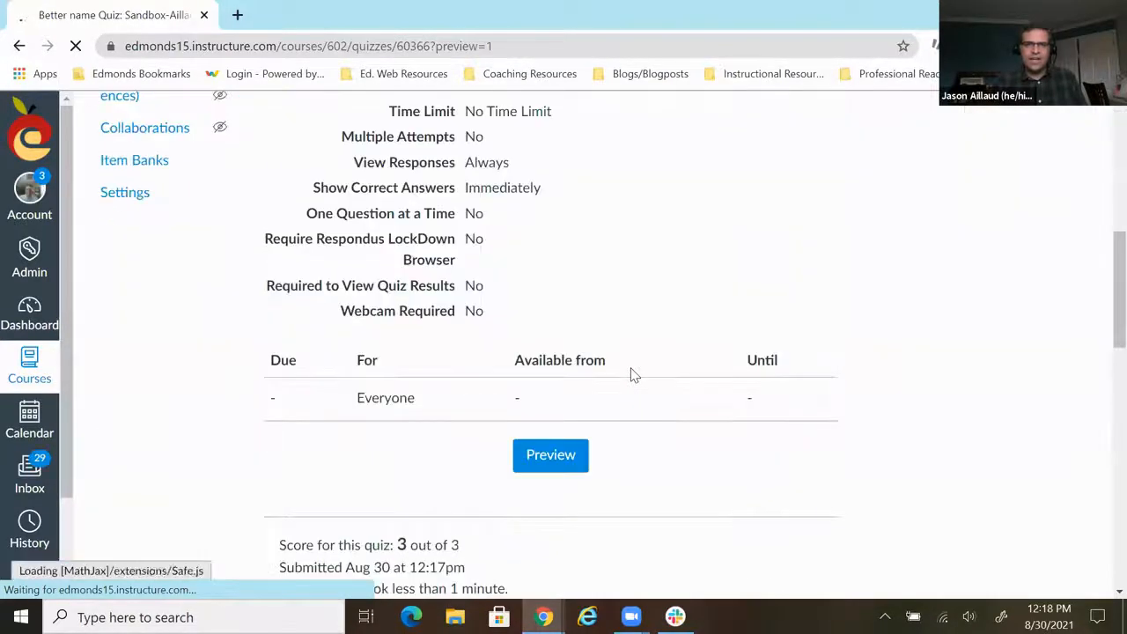
scroll(644, 367, "up", 1)
scroll(643, 367, "down", 5)
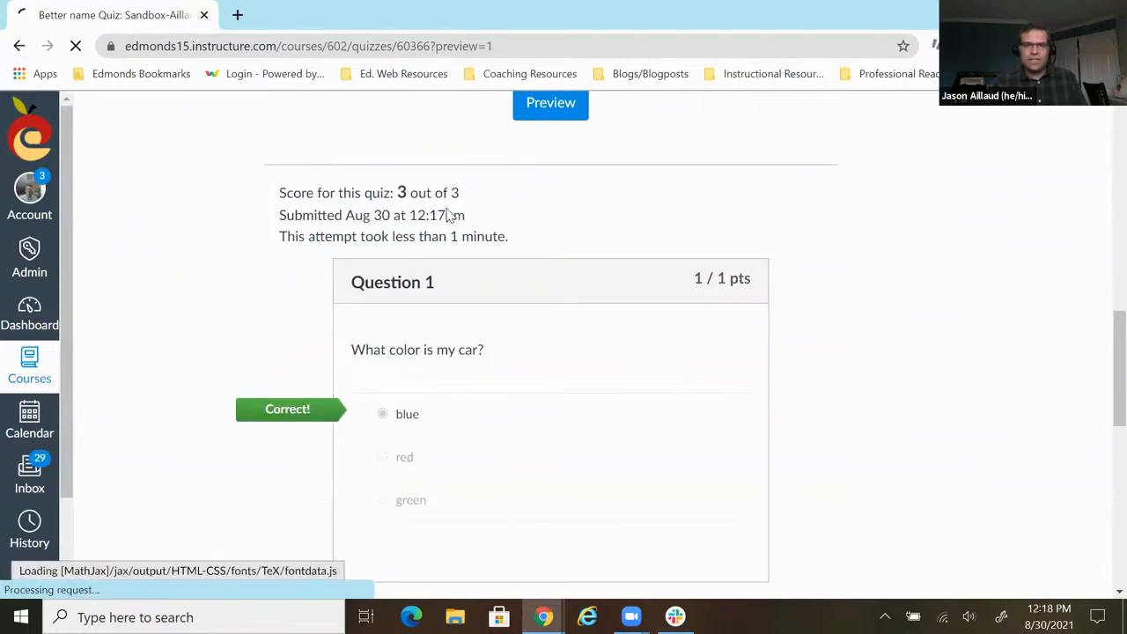
scroll(486, 349, "down", 3)
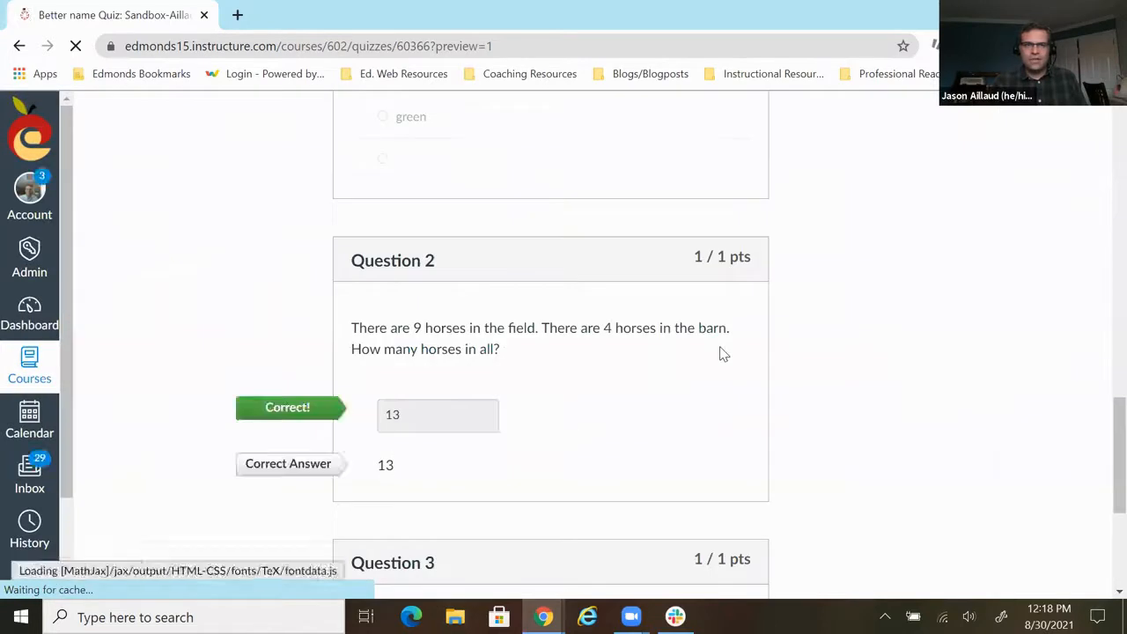
scroll(720, 354, "down", 3)
scroll(720, 354, "up", 3)
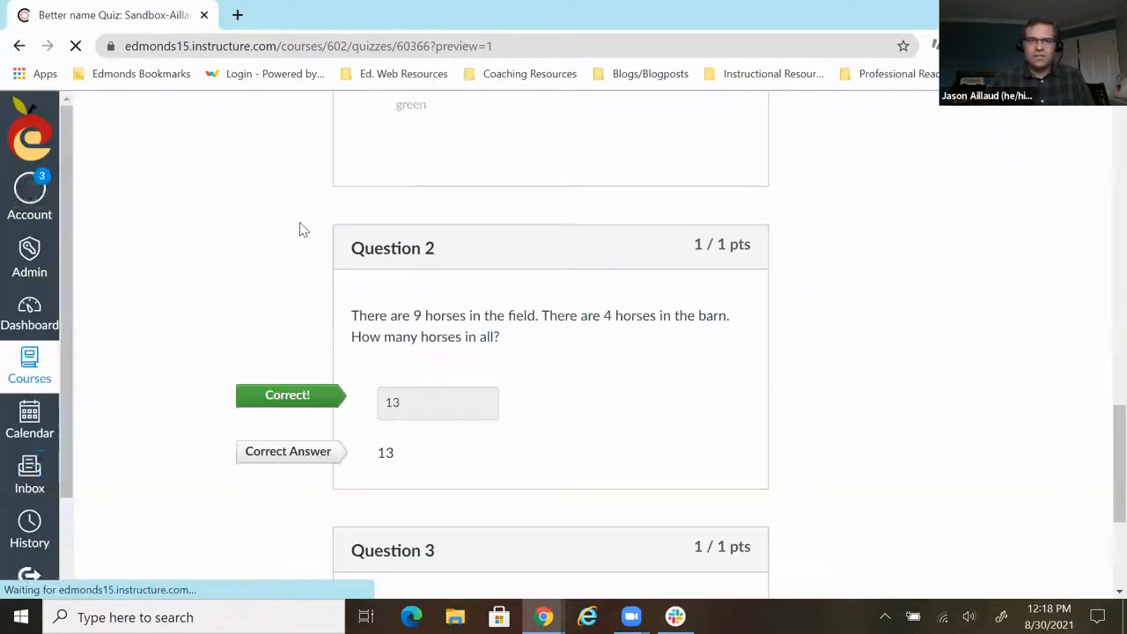
scroll(299, 229, "up", 7)
scroll(299, 229, "up", 4)
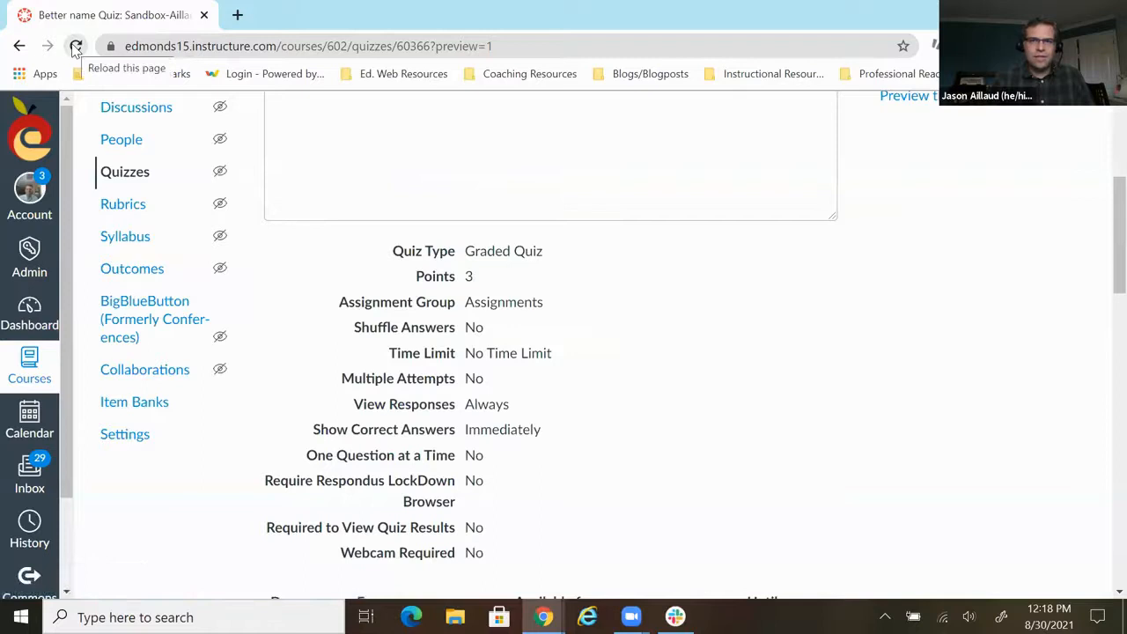
- Return to the course's quiz list and start a new quiz with the New Quizzes engine
left_click(76, 46)
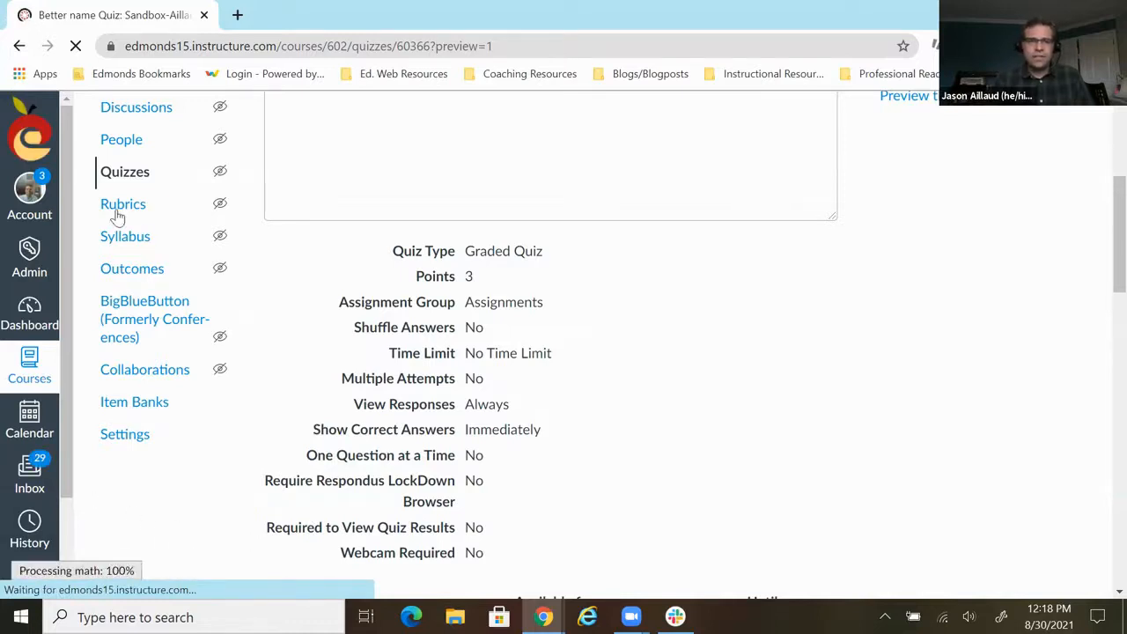
left_click(125, 181)
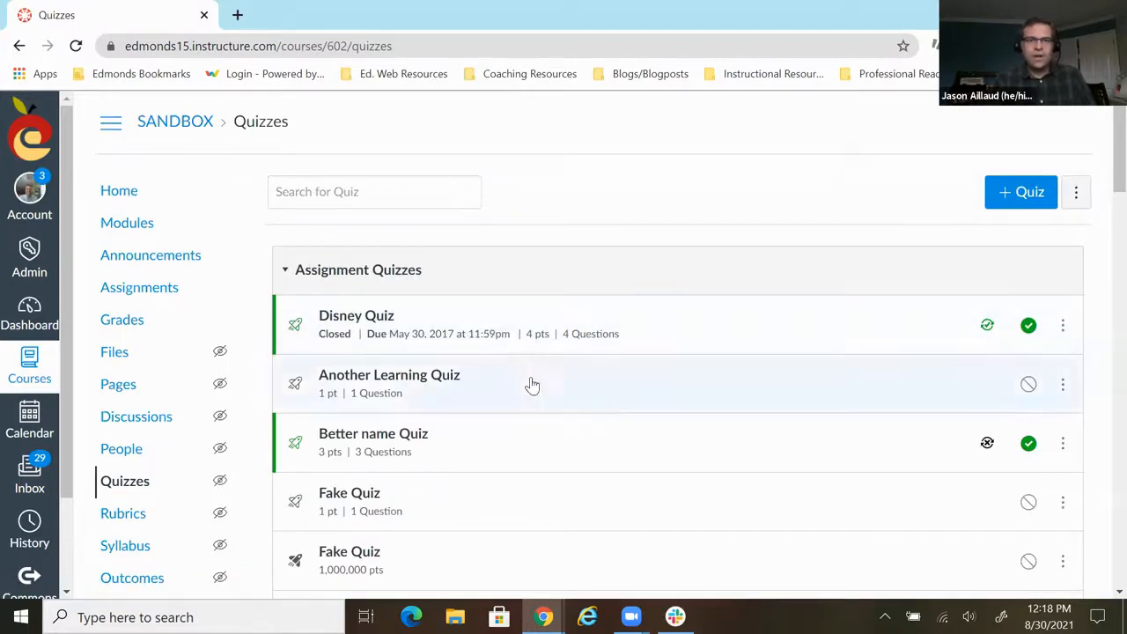
left_click(1020, 194)
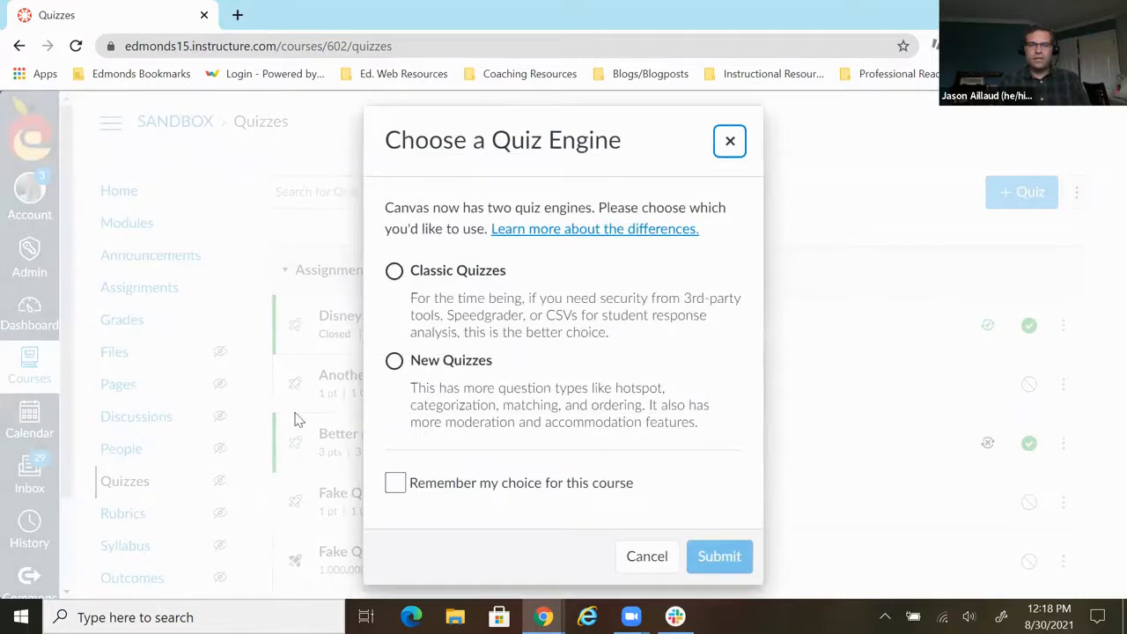
left_click(394, 360)
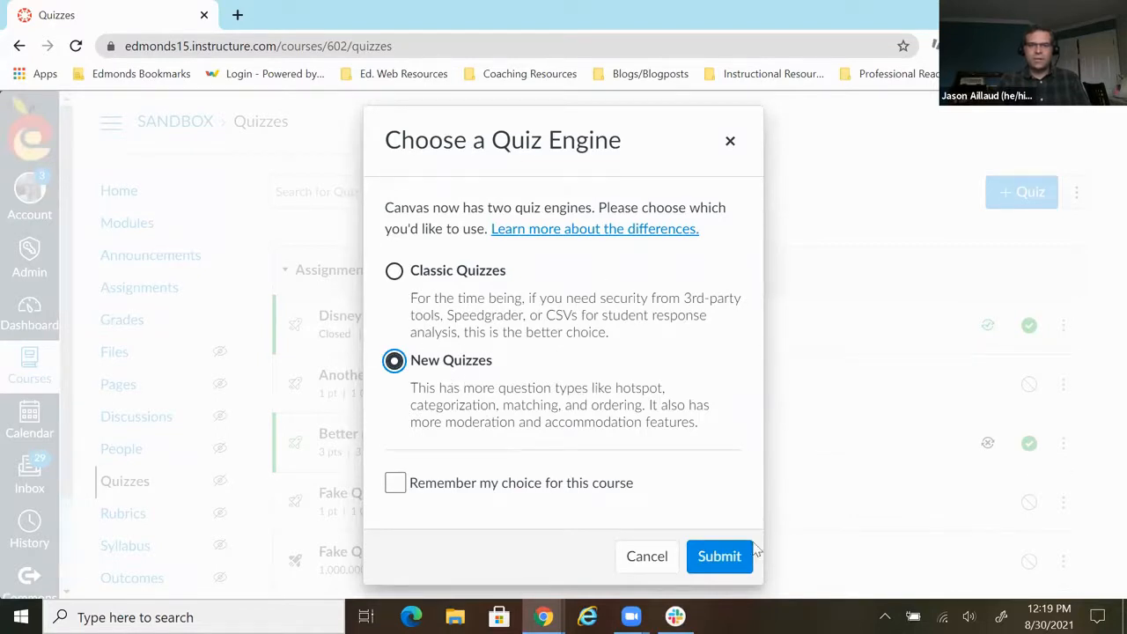
left_click(735, 565)
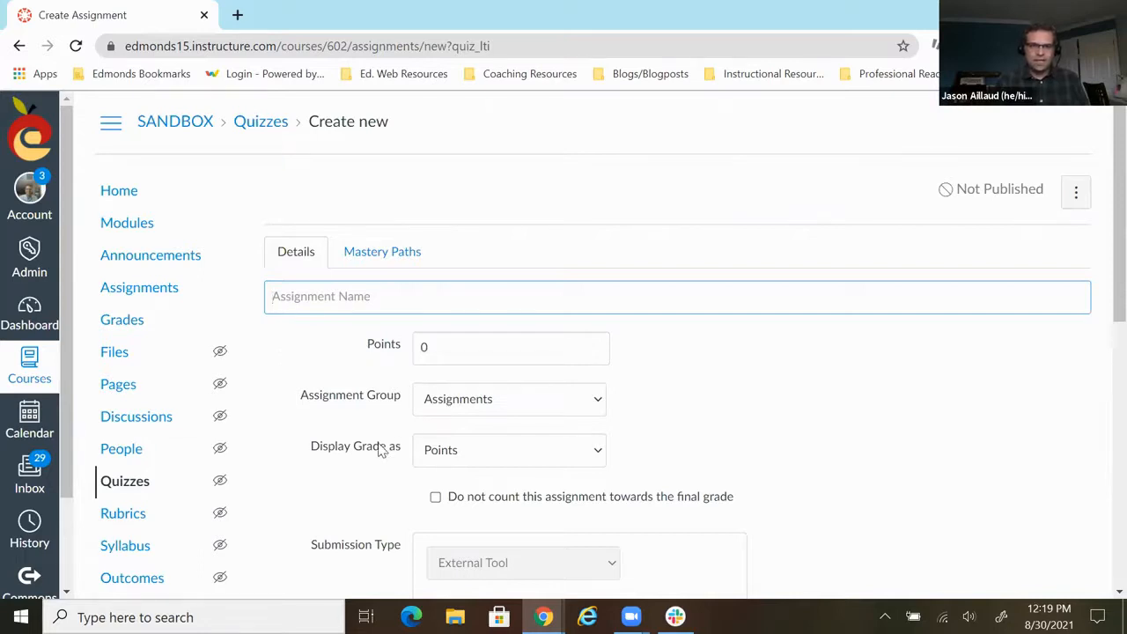
- Name the assignment "Sample New Quiz for Presentation 2" and set its points to 10
type("Sample New Quiz ")
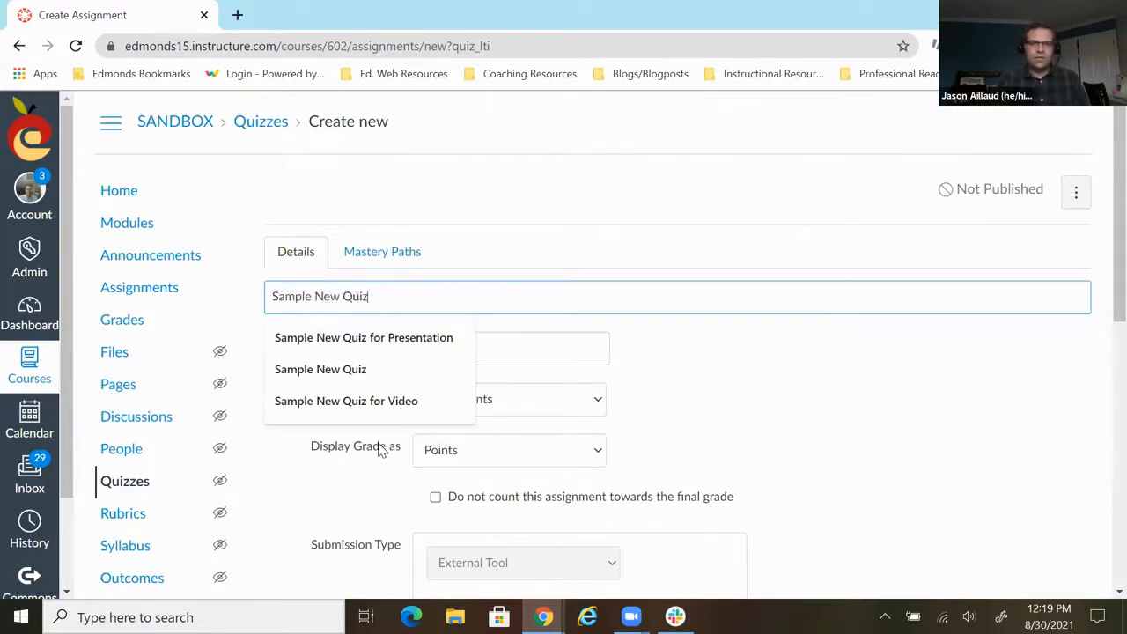
type("for Pr")
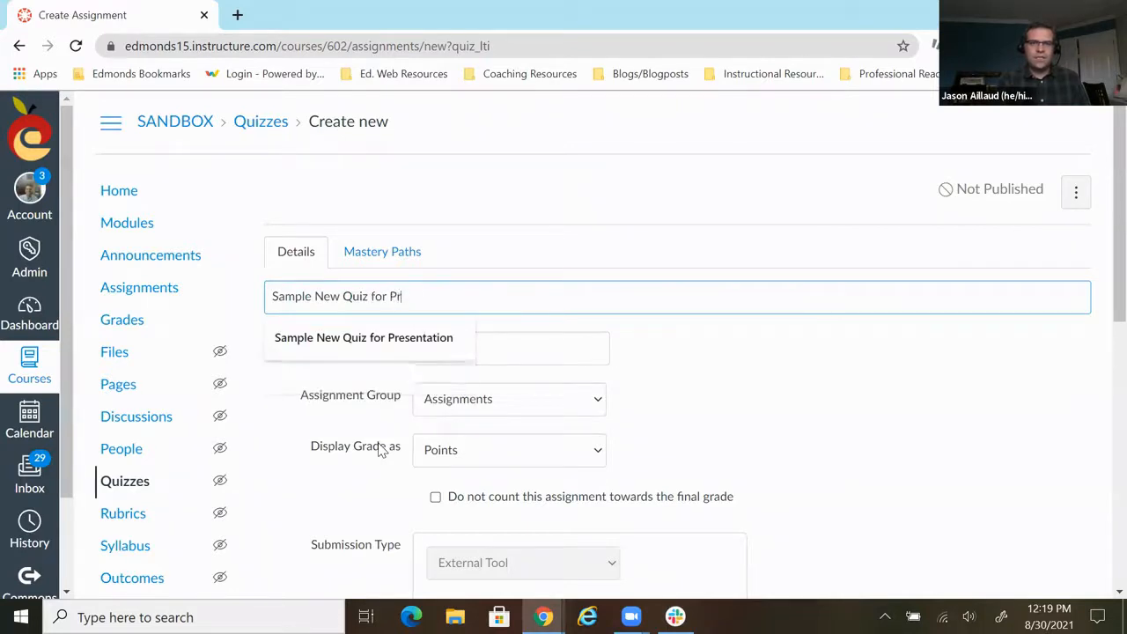
type("esentation 2")
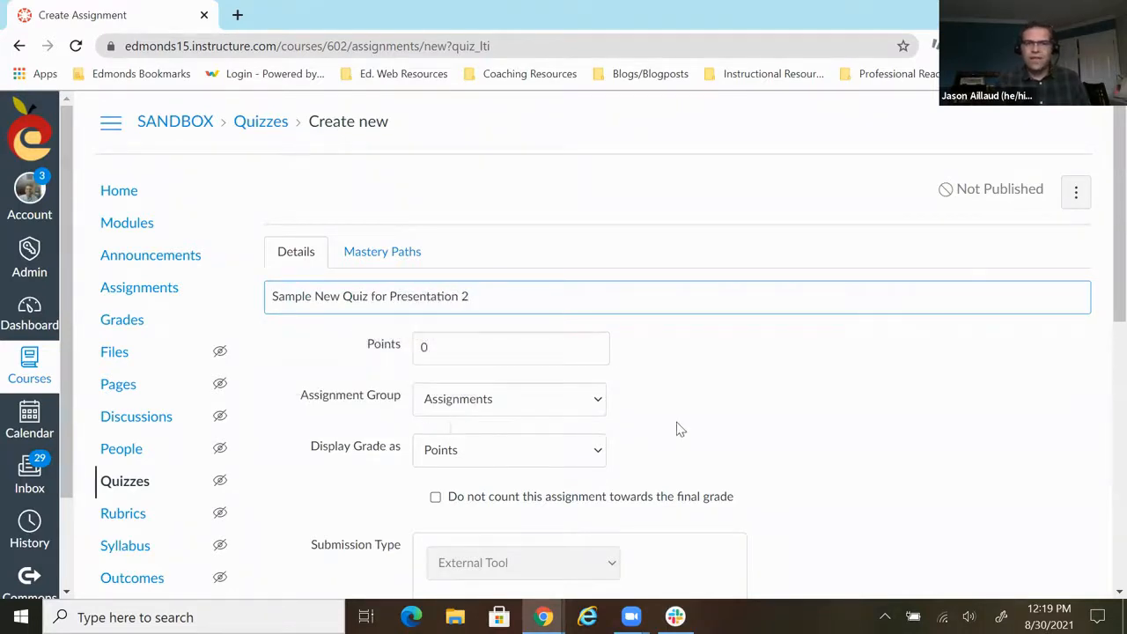
scroll(711, 403, "down", 1)
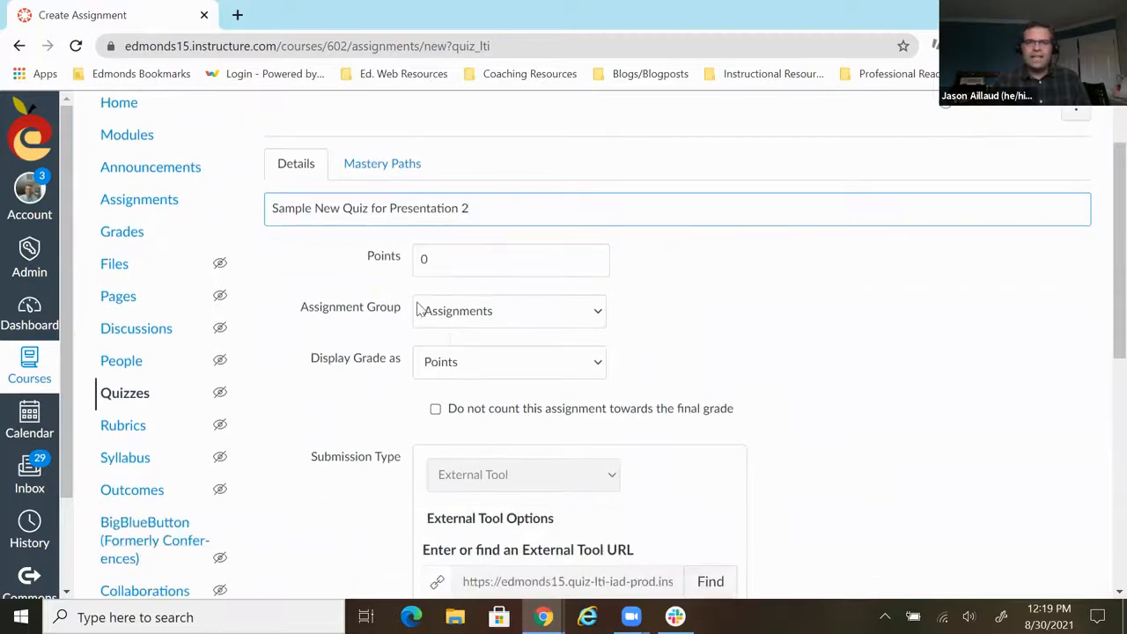
type("2")
left_click(422, 257)
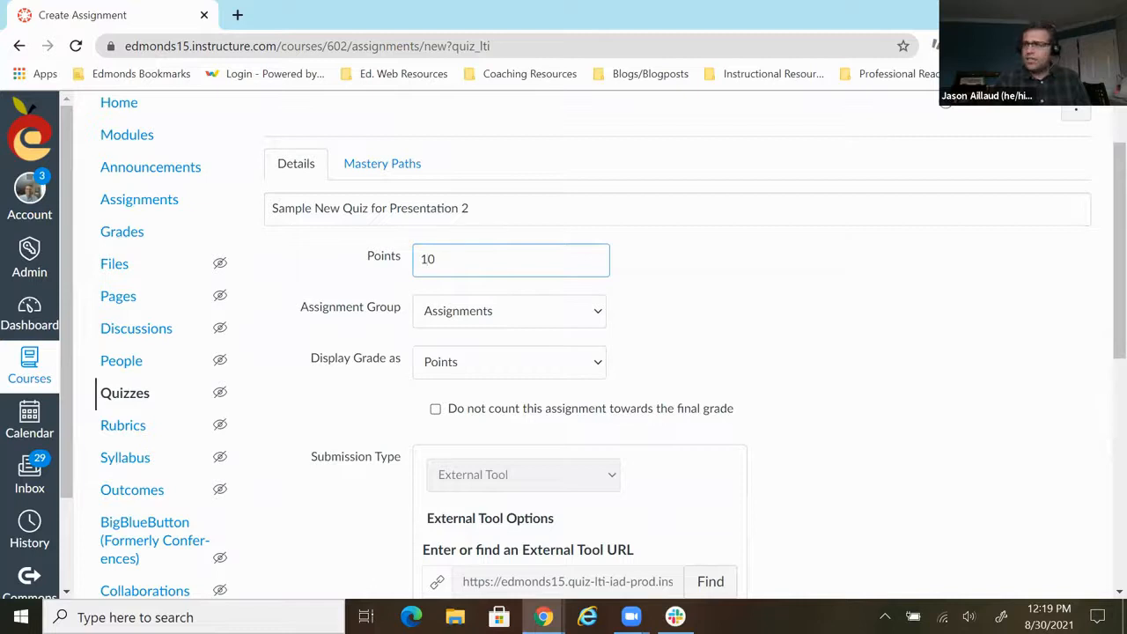
key("alt+Tab")
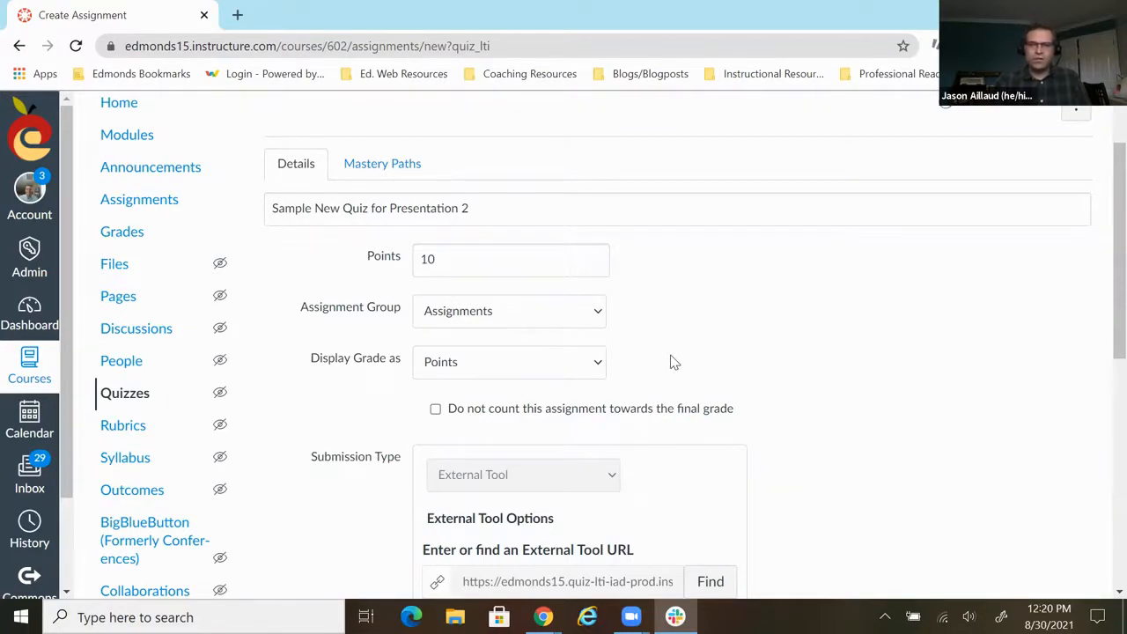
- Review the remaining submission and assignment settings and open the new quiz for building
scroll(672, 362, "down", 3)
scroll(713, 264, "up", 2)
scroll(707, 252, "down", 2)
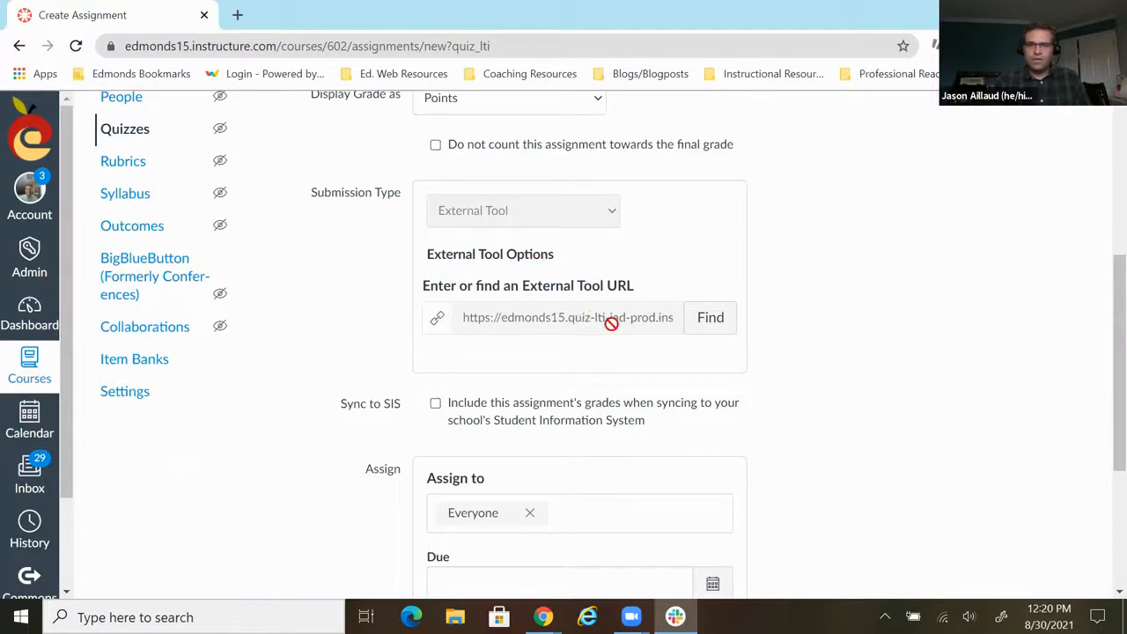
scroll(612, 322, "down", 2)
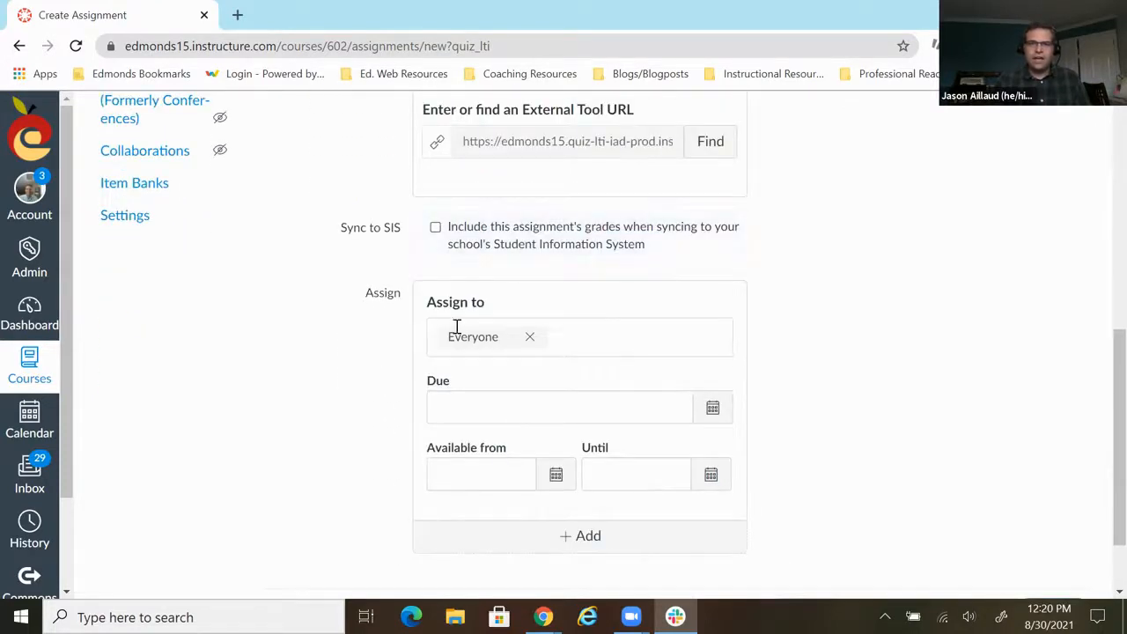
scroll(548, 347, "down", 1)
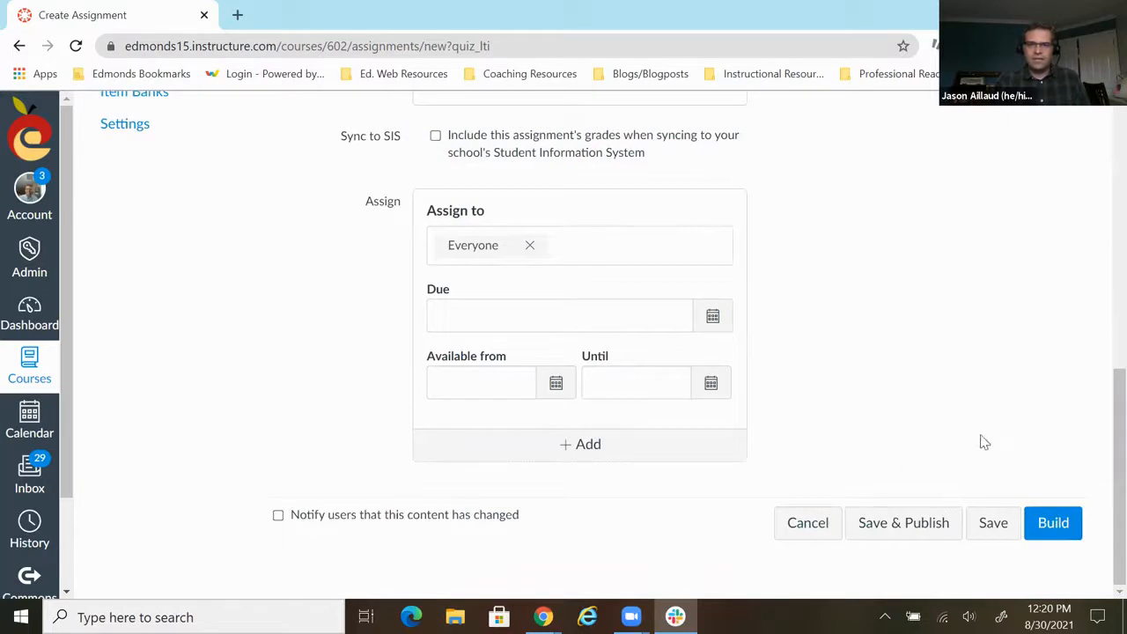
left_click(1073, 537)
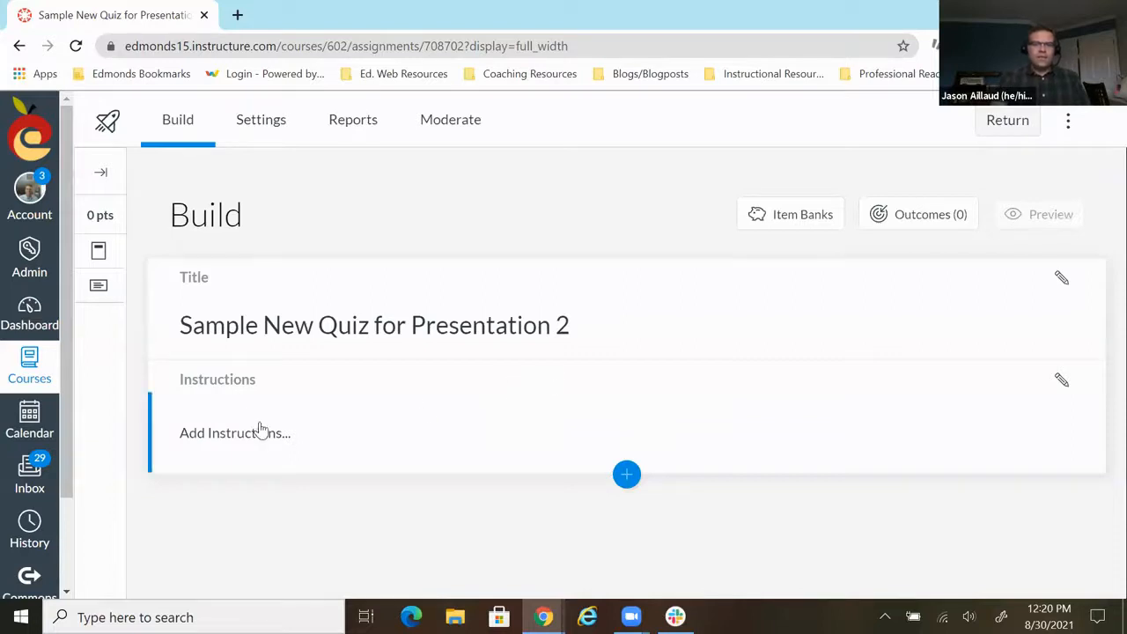
- Add the quiz instructions "Do your best!" and save them
left_click(202, 446)
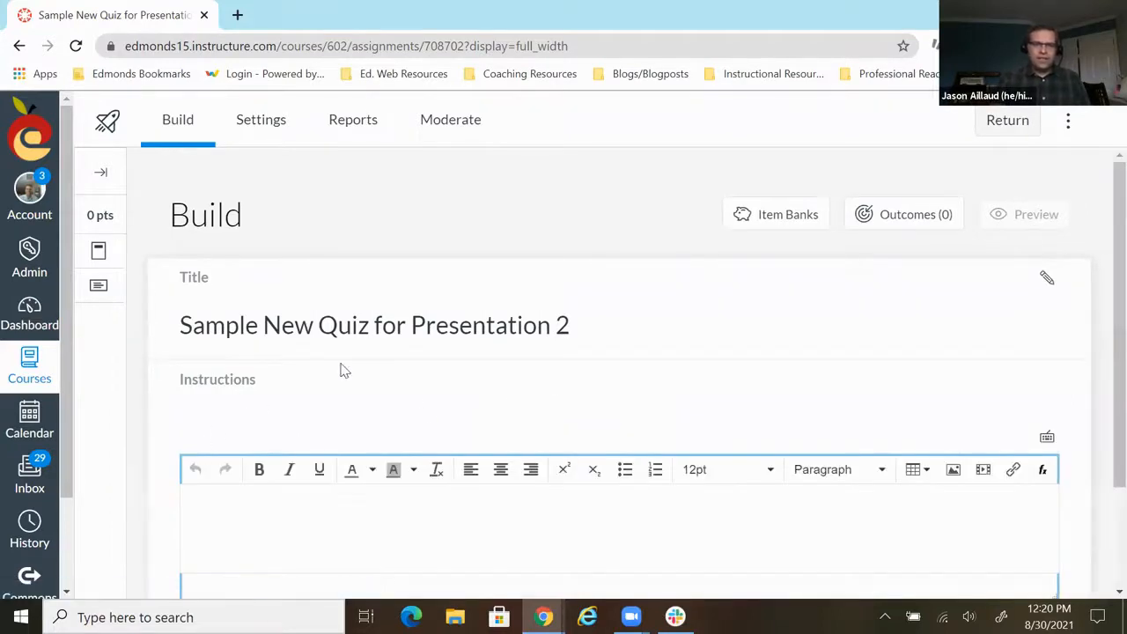
scroll(343, 370, "down", 2)
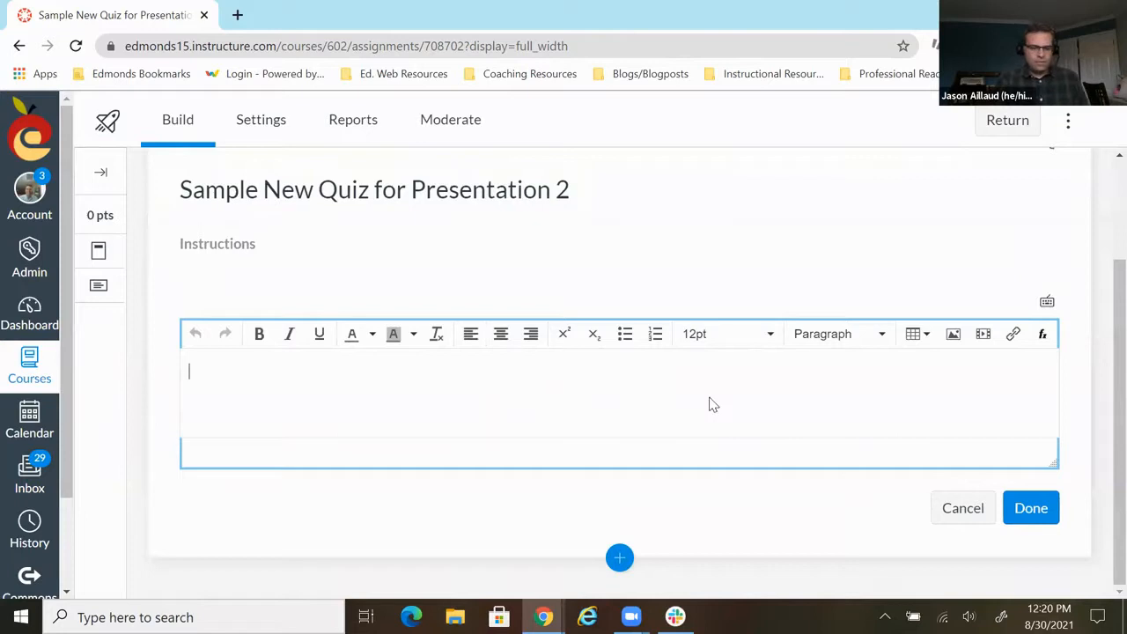
type("Do your")
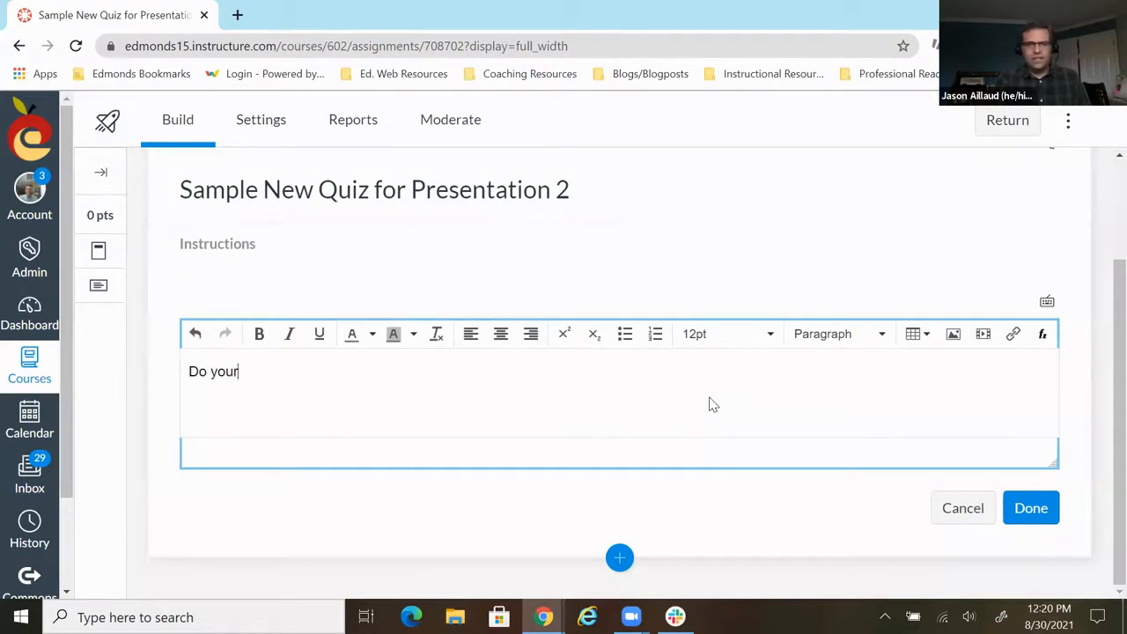
type(" best!")
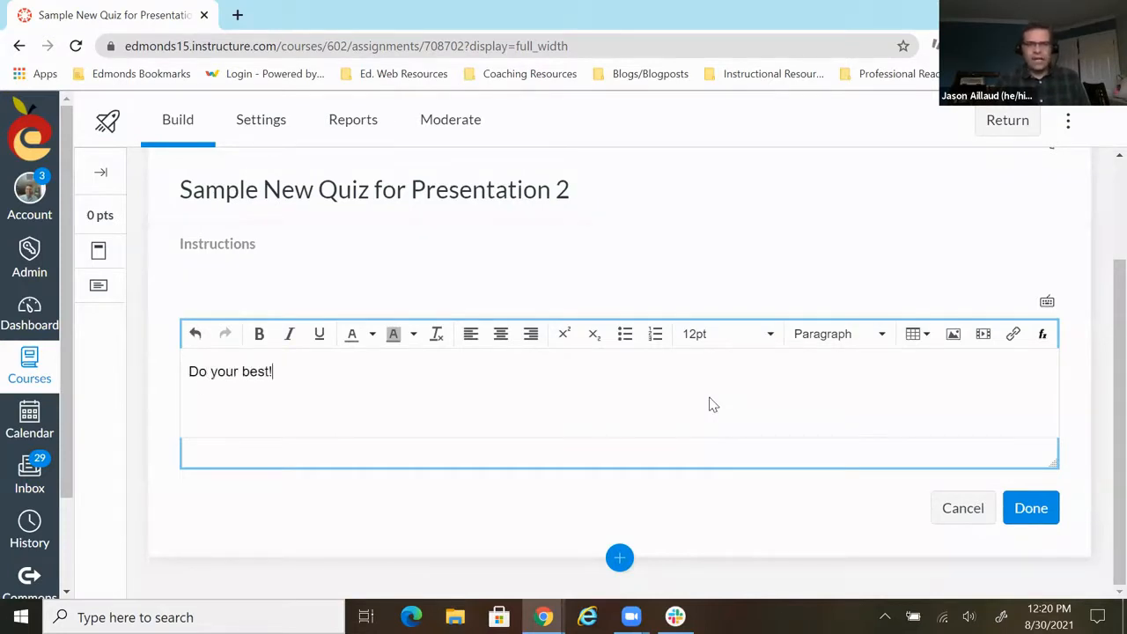
left_click(1049, 519)
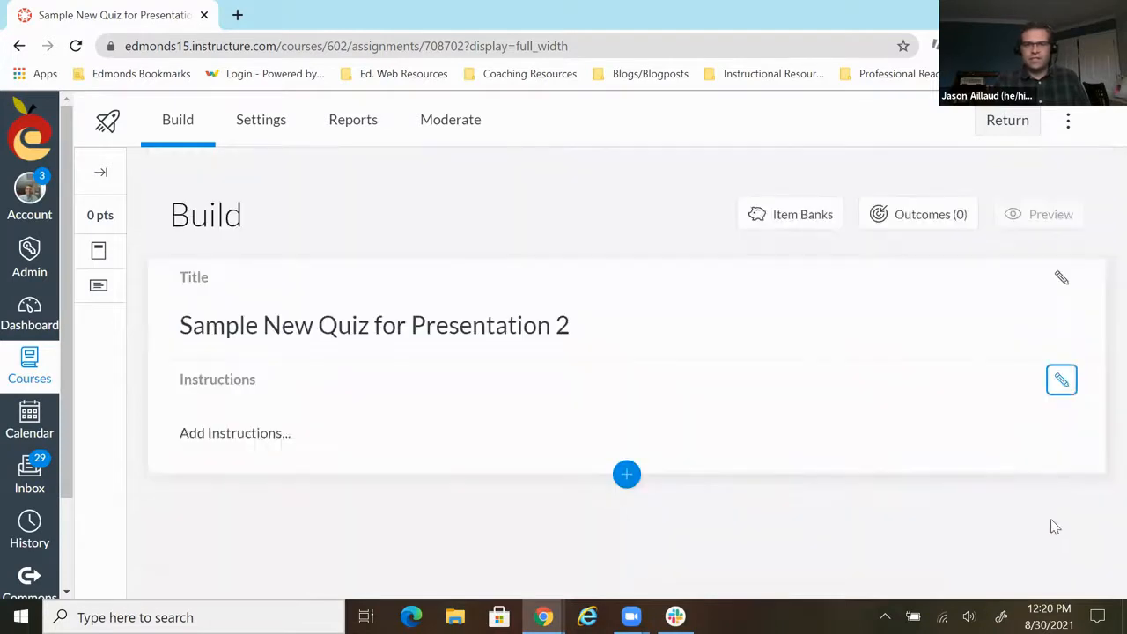
- Insert a Categorization question into the quiz and title it "1"
left_click(627, 475)
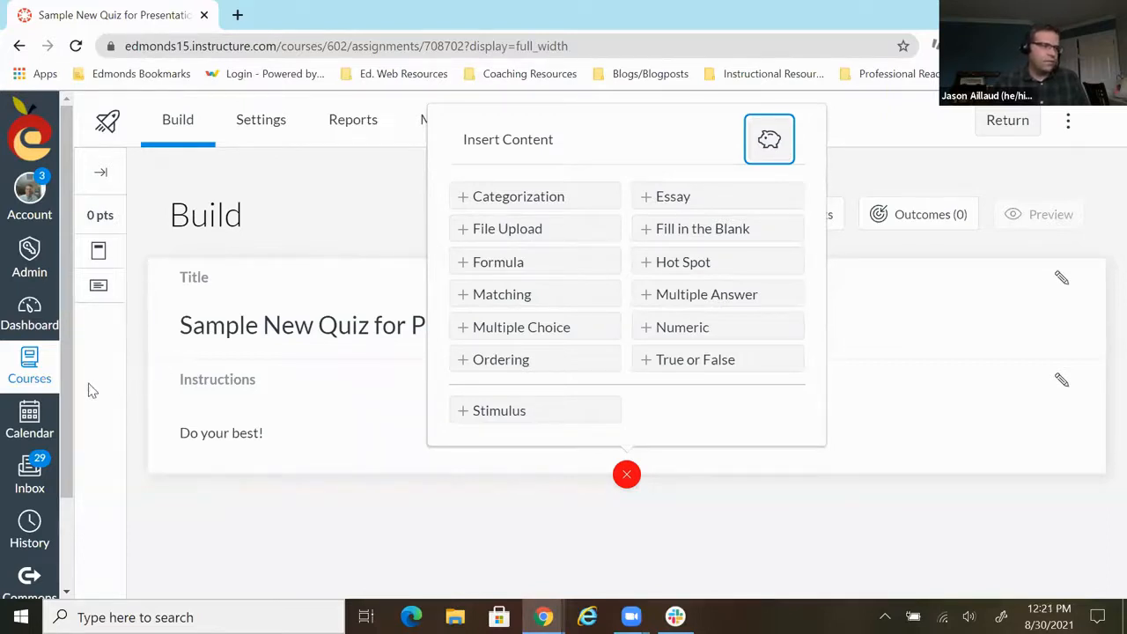
left_click(511, 203)
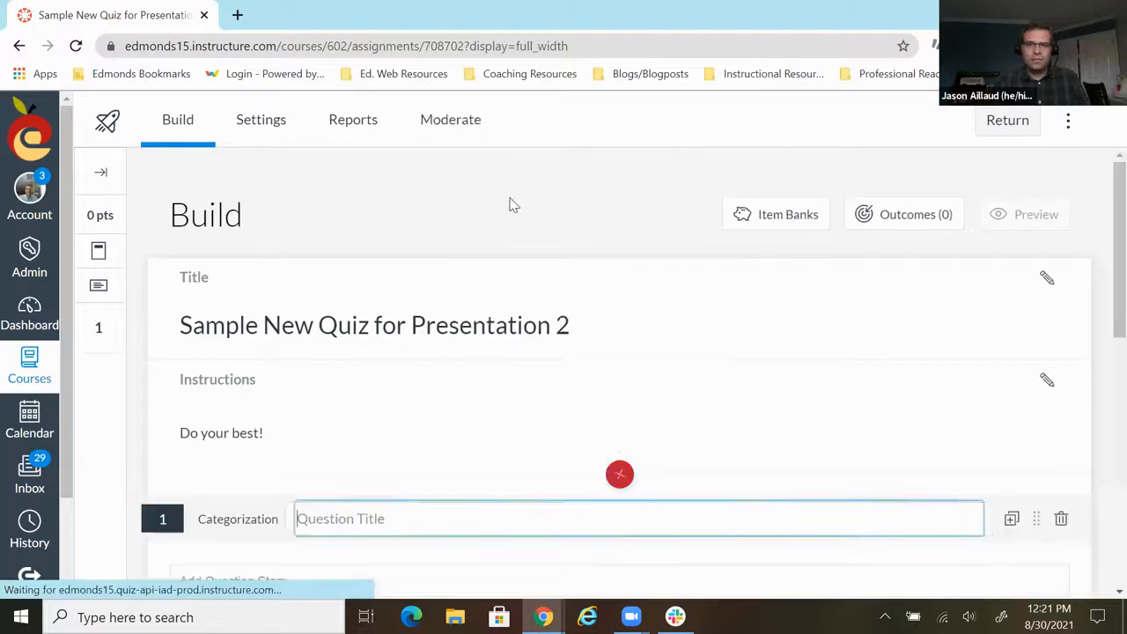
scroll(515, 204, "down", 2)
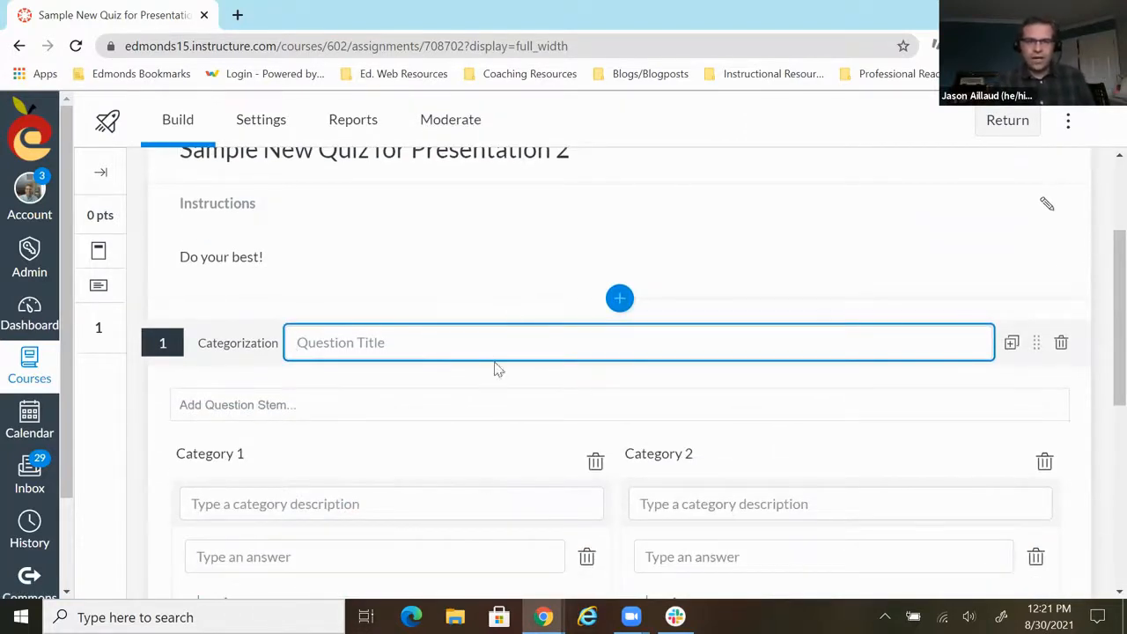
type("1")
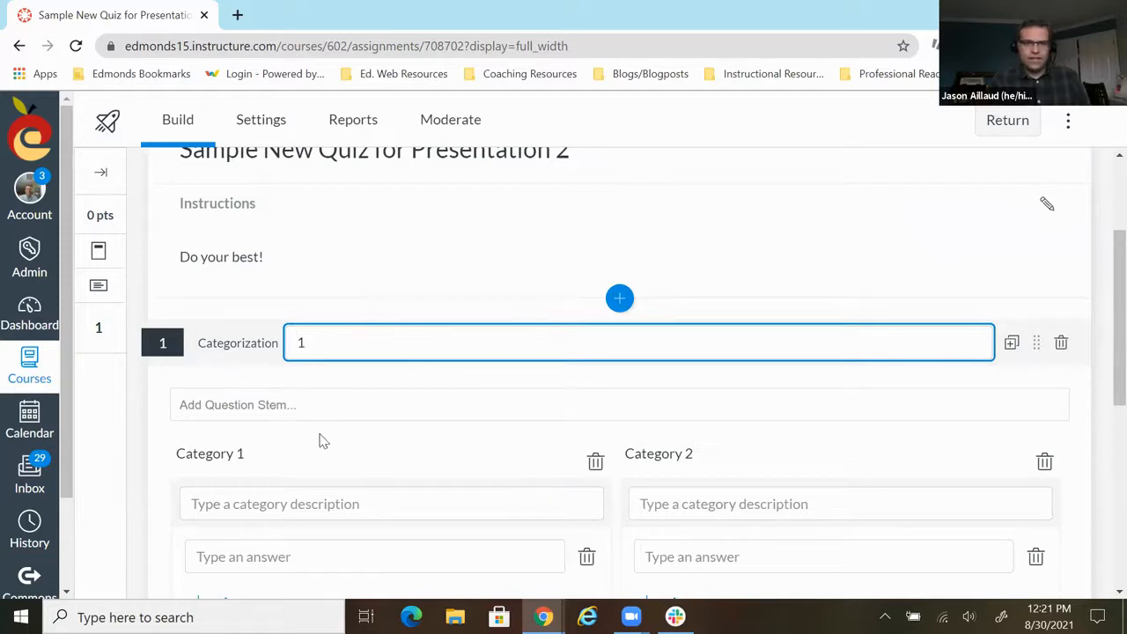
- Enter the question stem "Organize into US states or Canadian provinces"
left_click(279, 398)
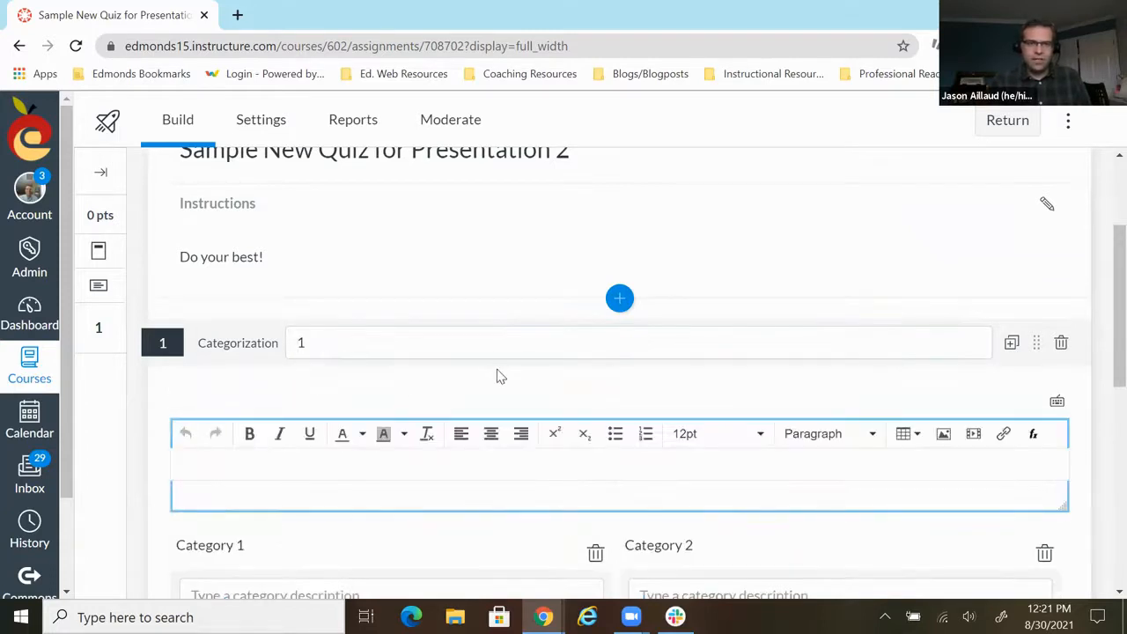
scroll(480, 362, "down", 2)
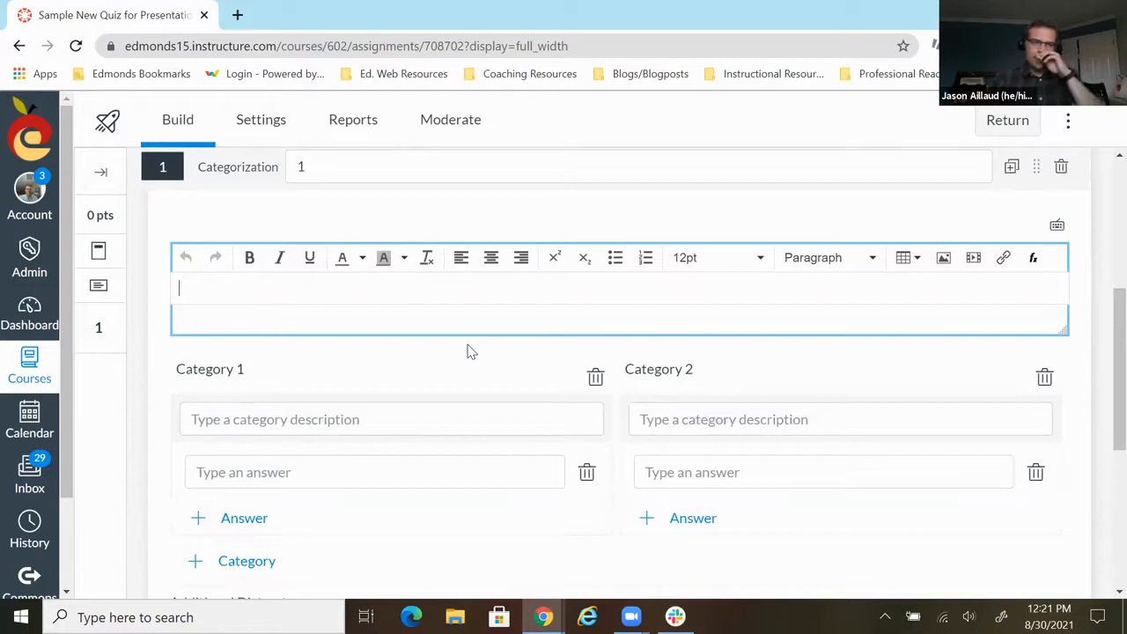
type("Org")
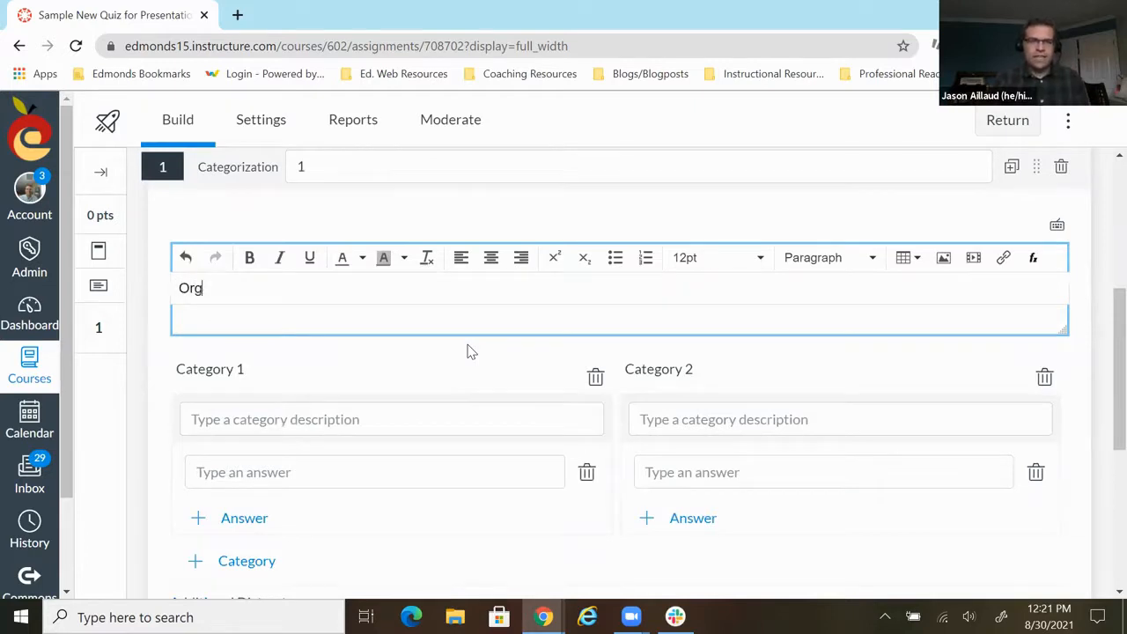
type("anize ")
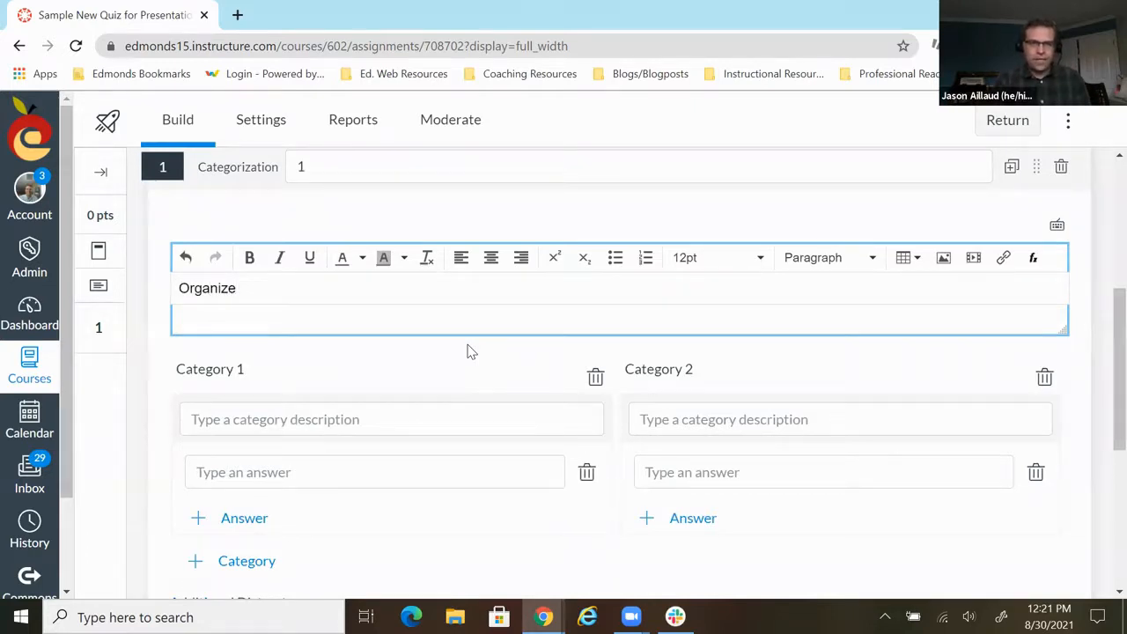
type("in")
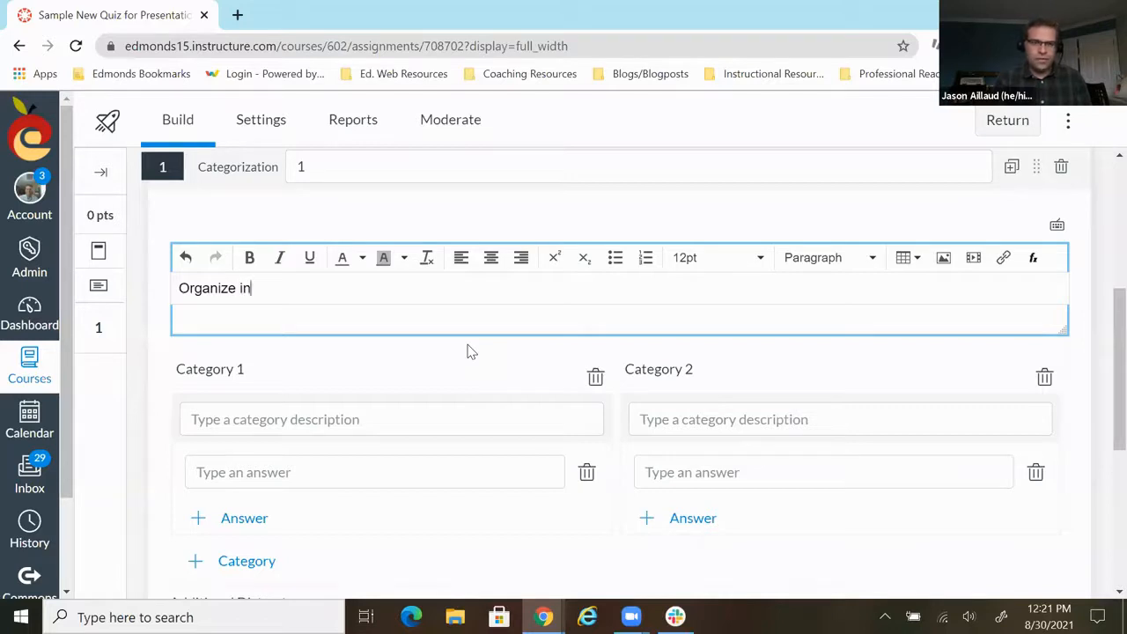
type("to s")
type("US state")
type("s or Canadia")
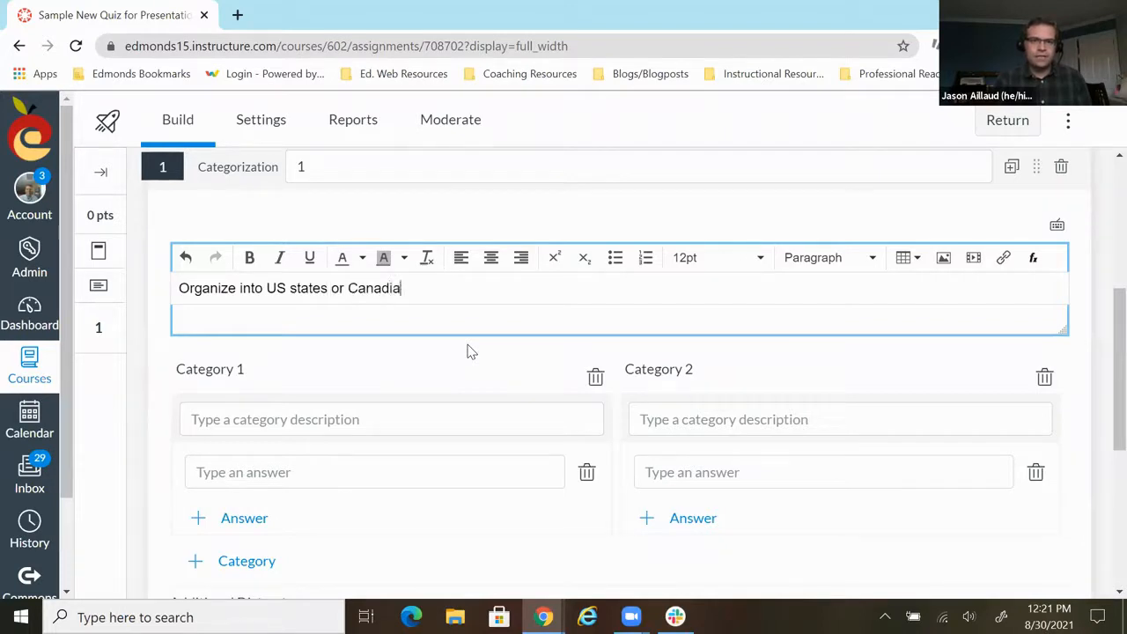
type("n provinces")
- Name the first category "US states" and the second category "Canadian provinces"
scroll(414, 352, "down", 1)
left_click(325, 331)
scroll(326, 339, "down", 1)
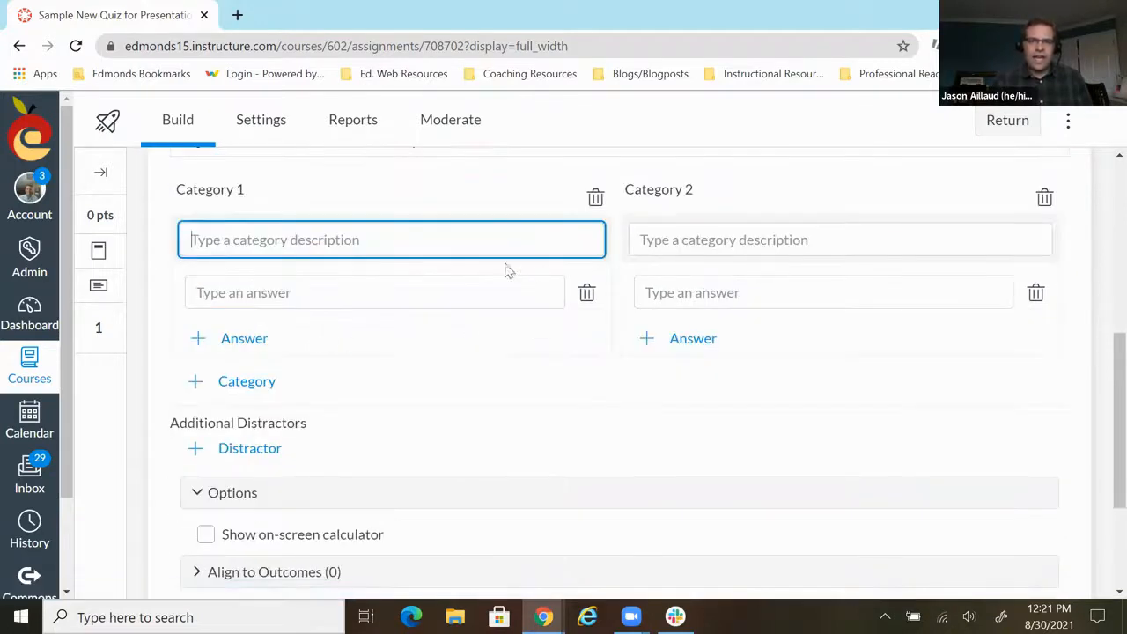
type("US states")
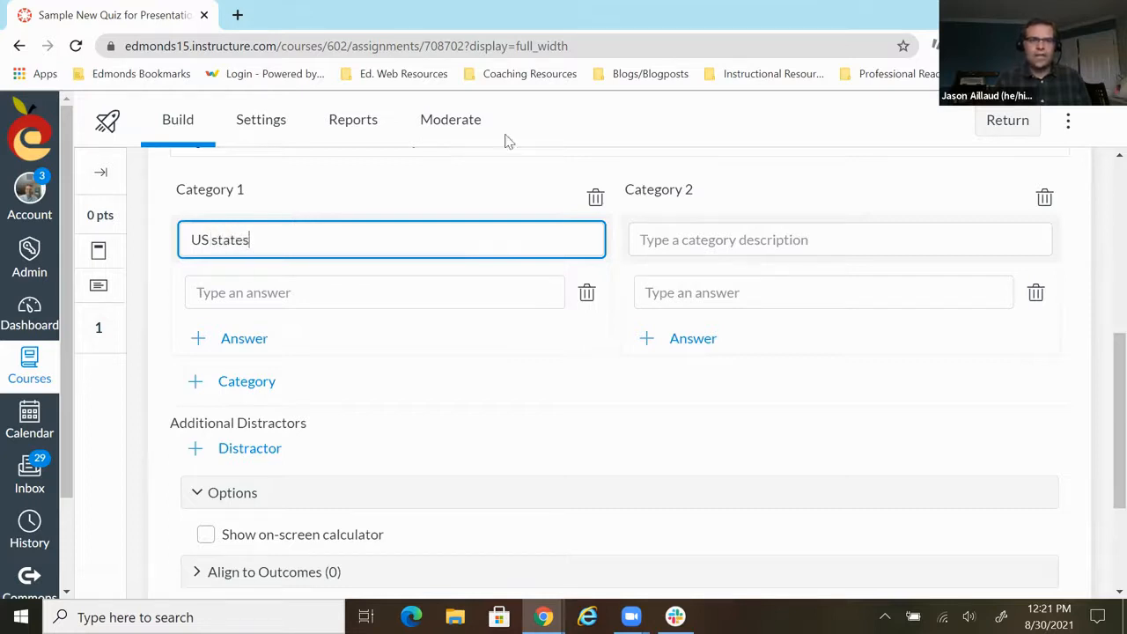
left_click(681, 239)
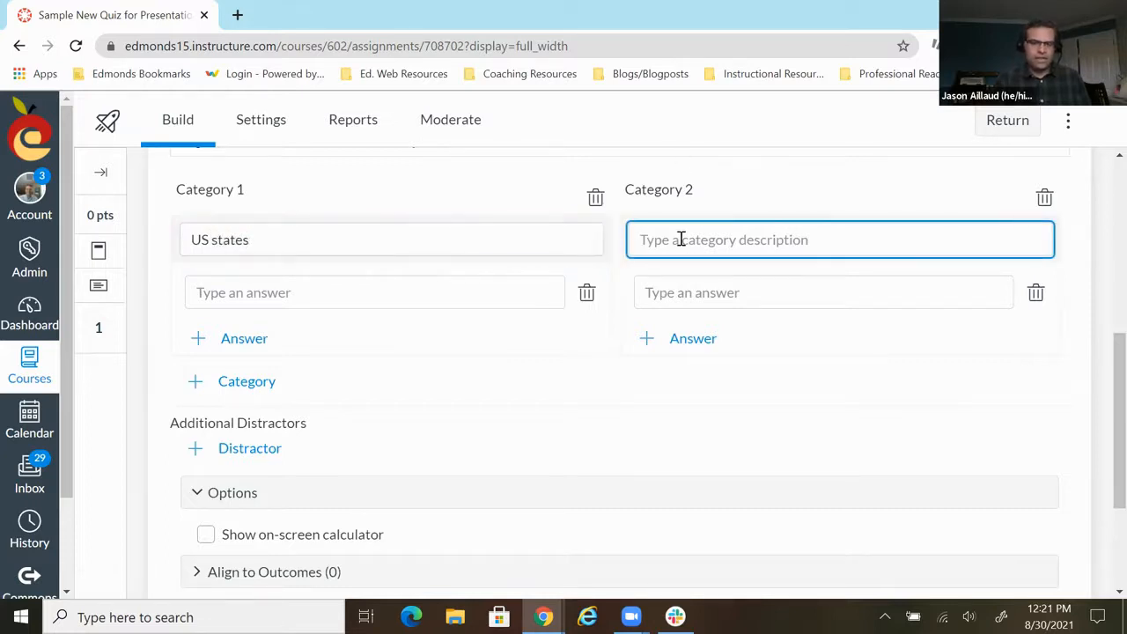
type("Canadian pro")
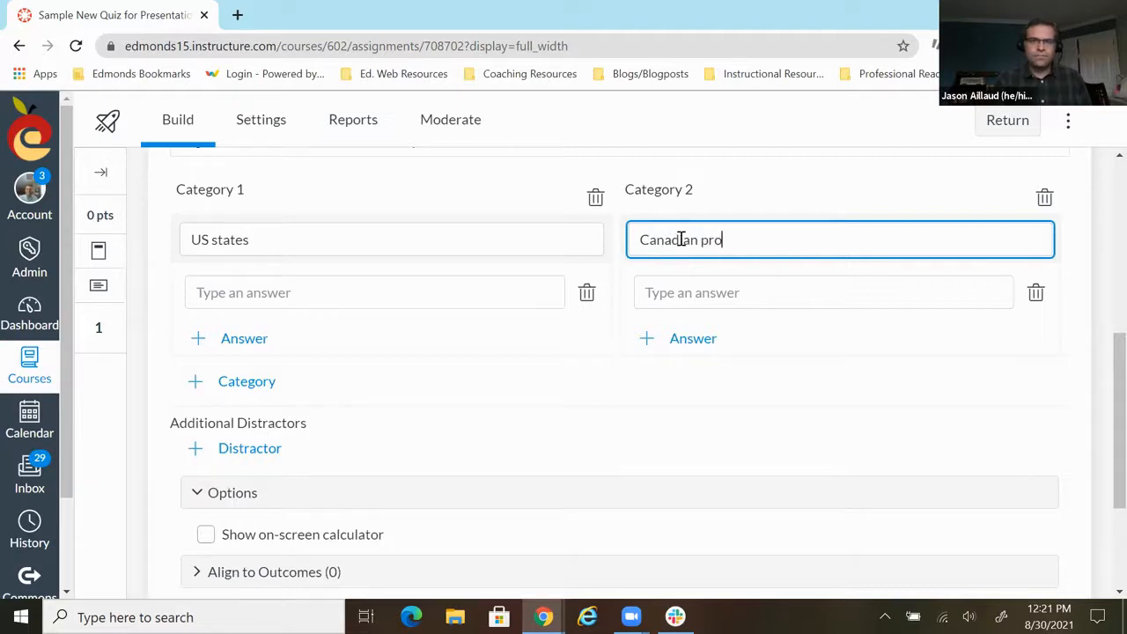
type("vinces")
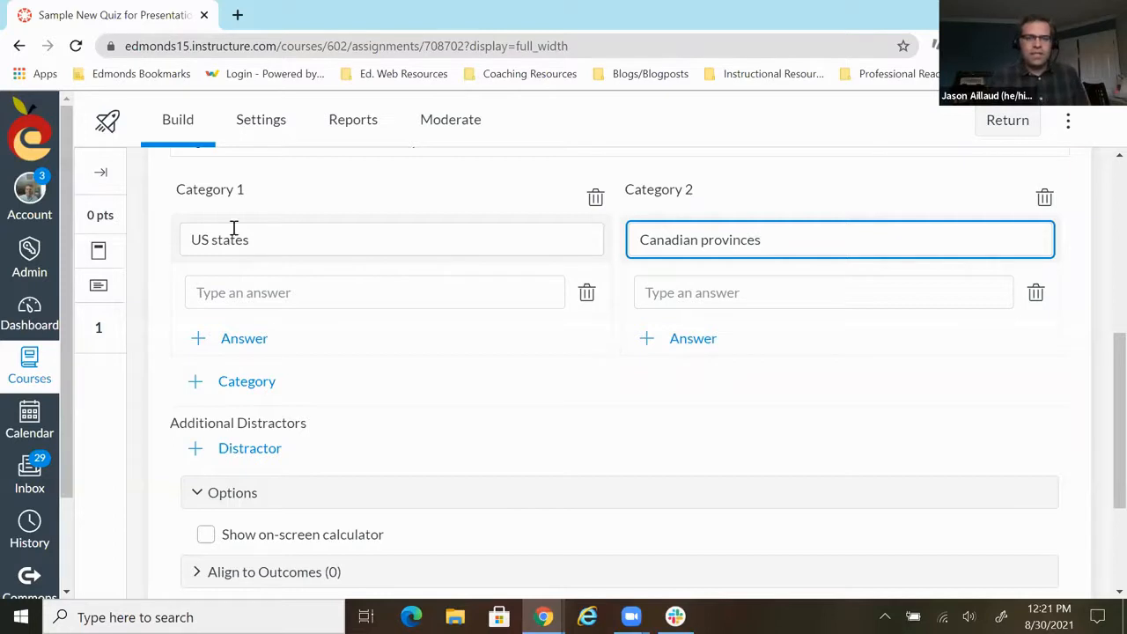
- Give the US states category the answers Washington, Oregon and California
left_click(226, 300)
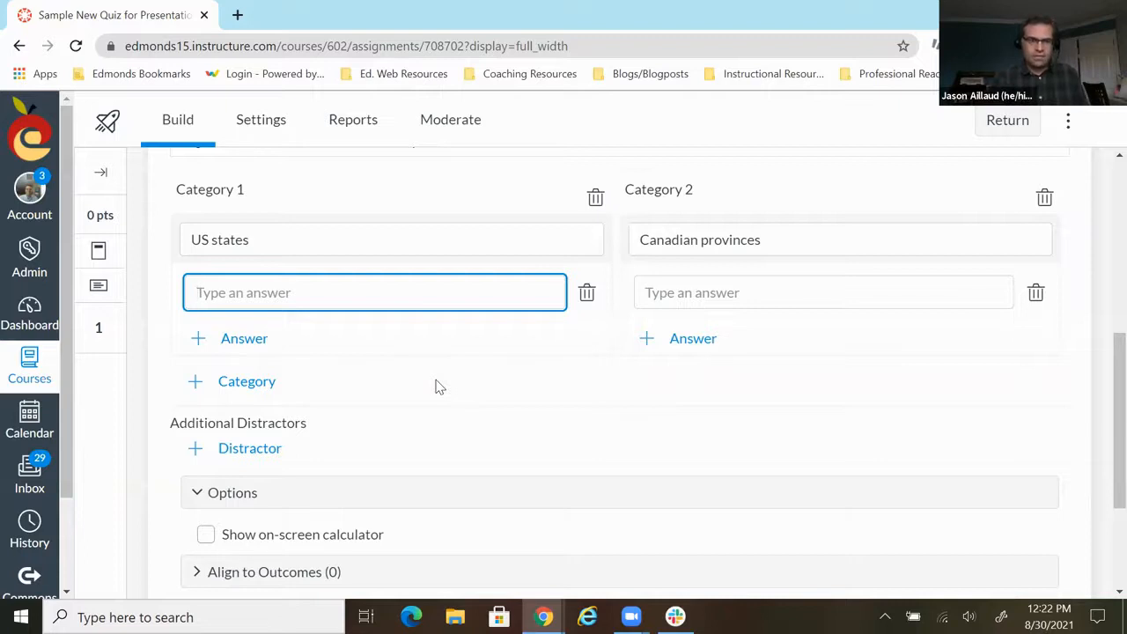
type("Washington")
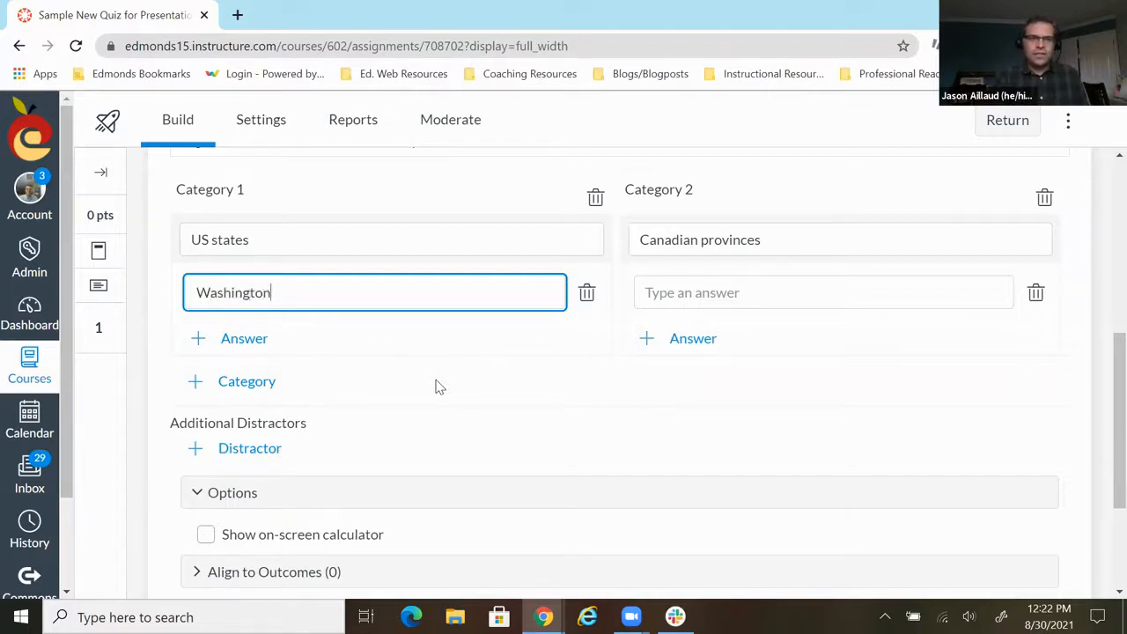
left_click(225, 346)
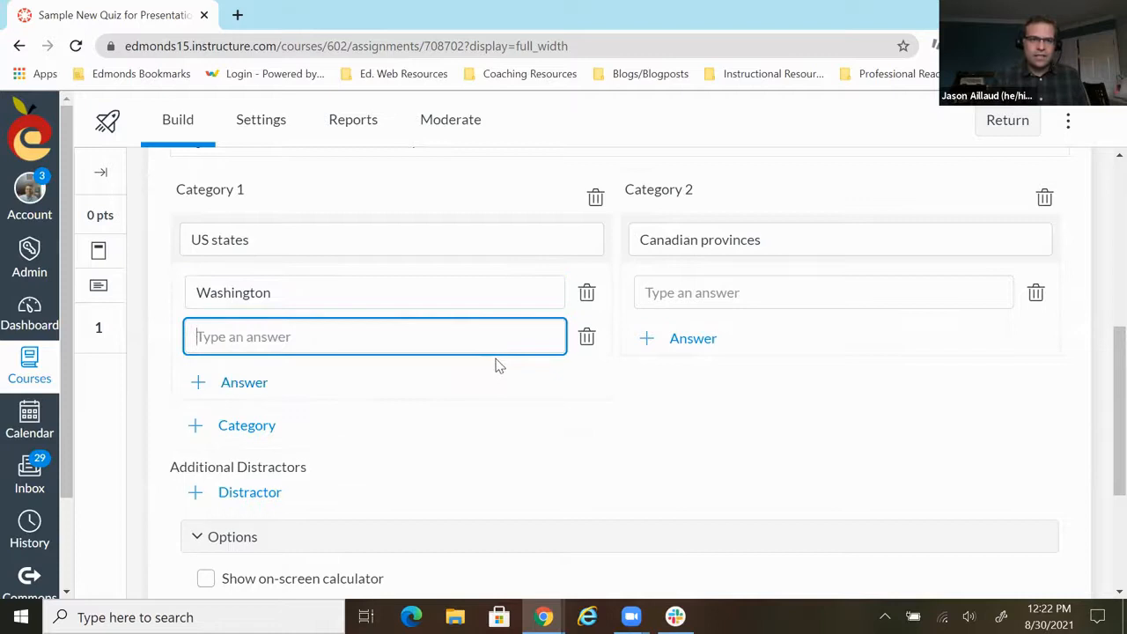
type("Oregon")
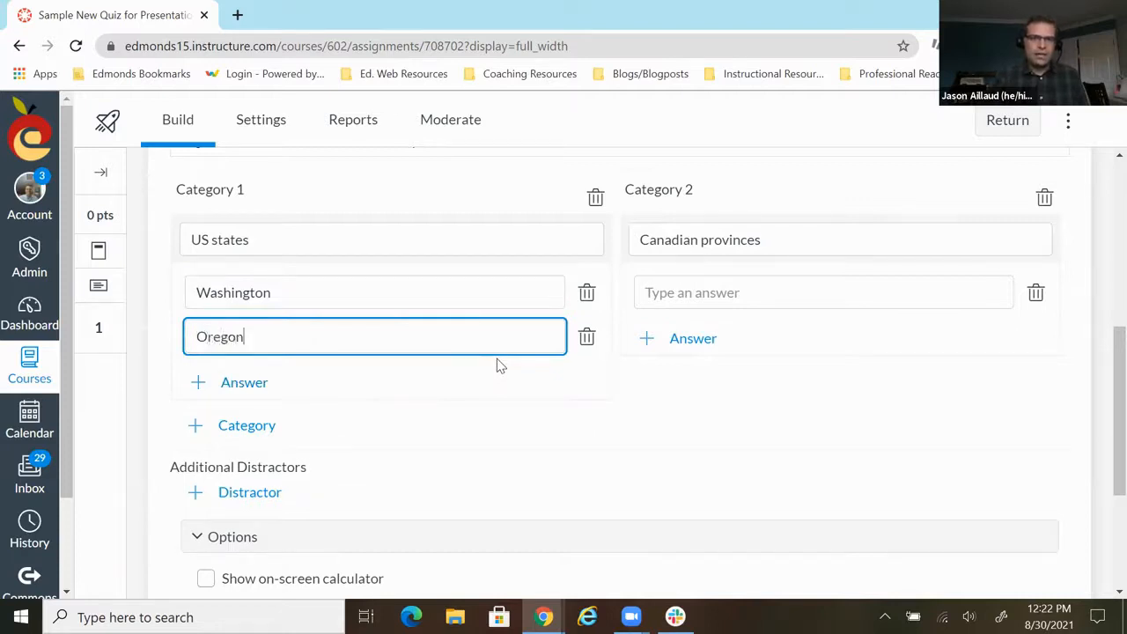
left_click(269, 386)
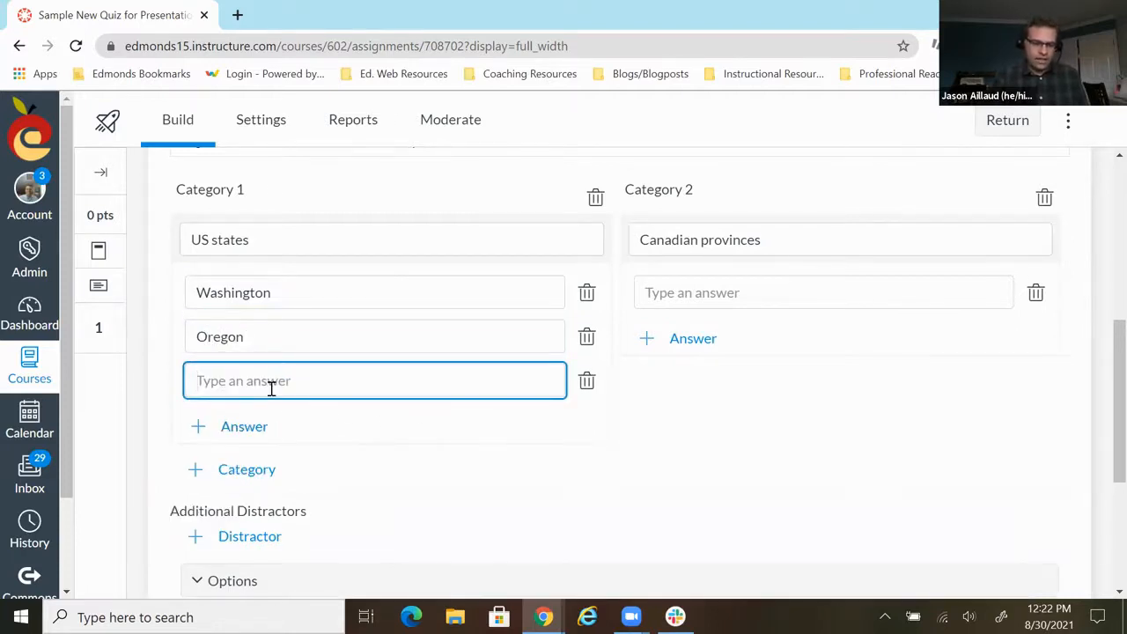
type("California")
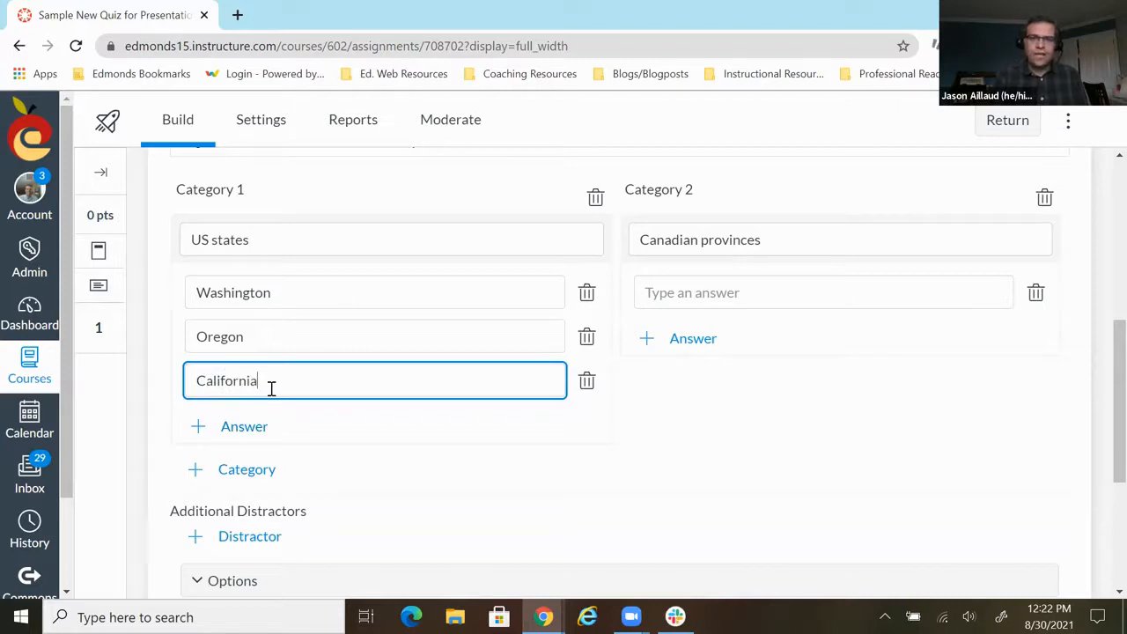
- Give the Canadian provinces category the answers British Columbia, Alberta and Saskatchewan
left_click(746, 291)
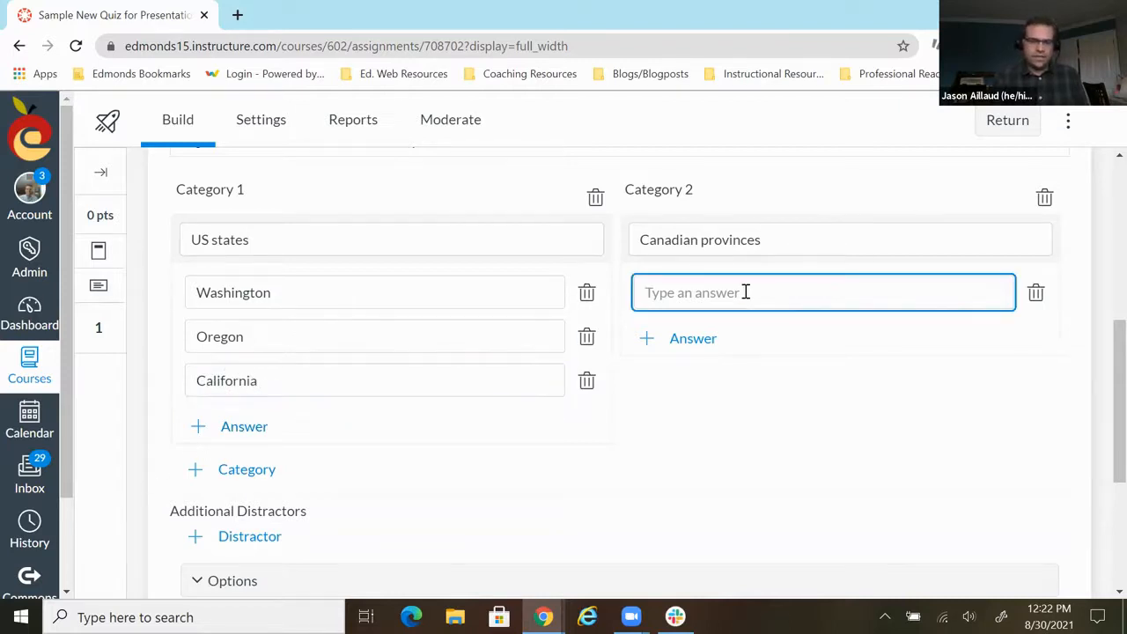
type("British Columbia")
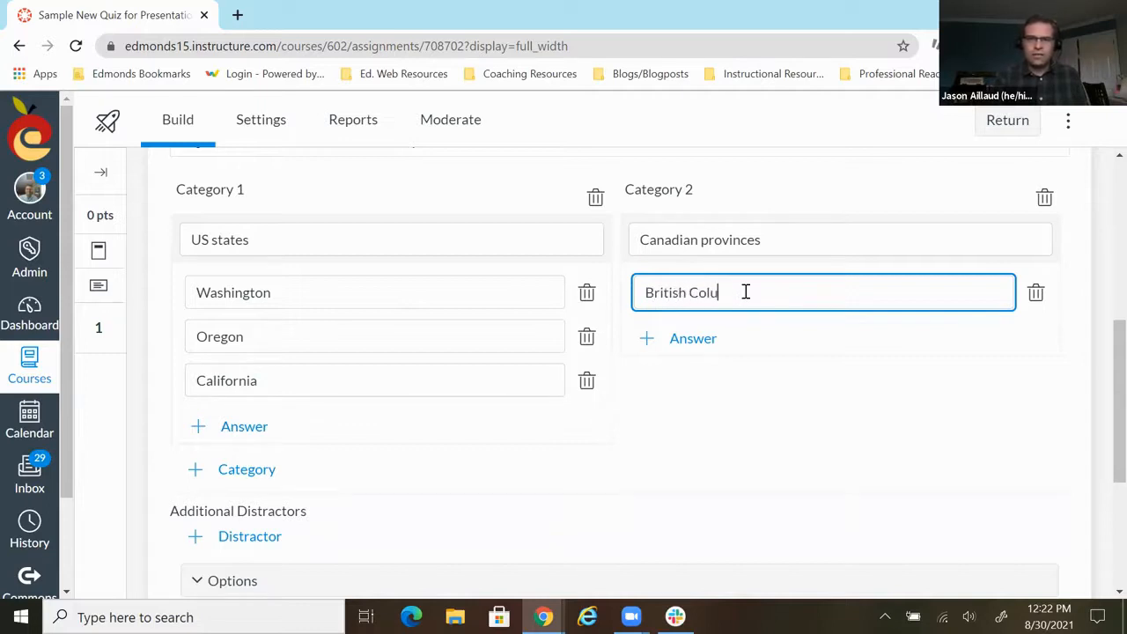
left_click(709, 338)
type("Alberta")
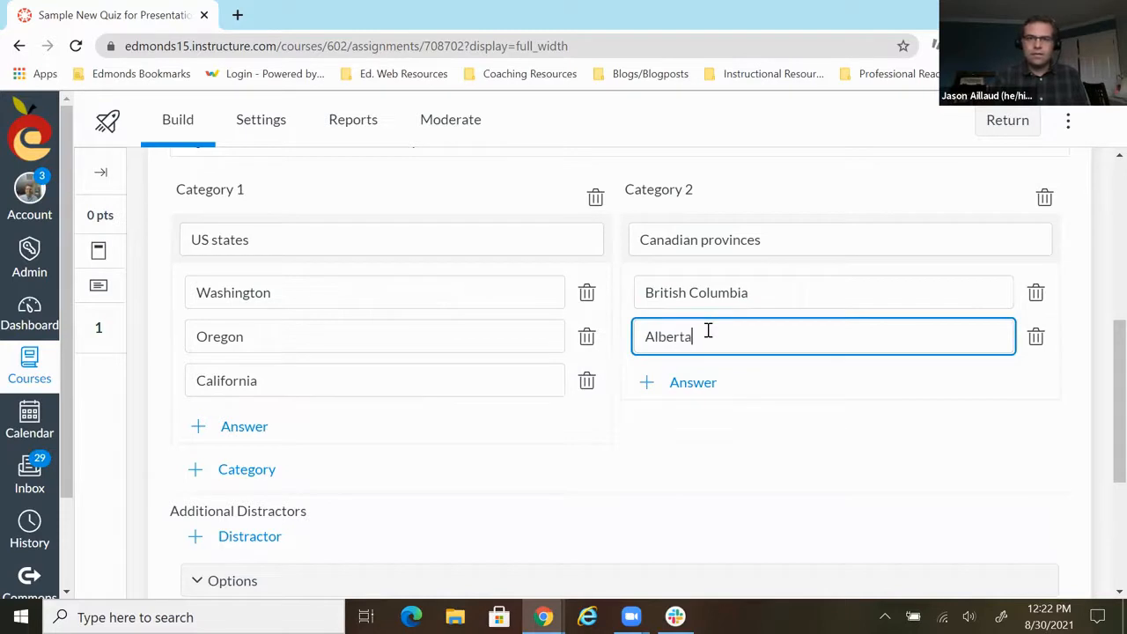
left_click(691, 382)
type("Saskatch")
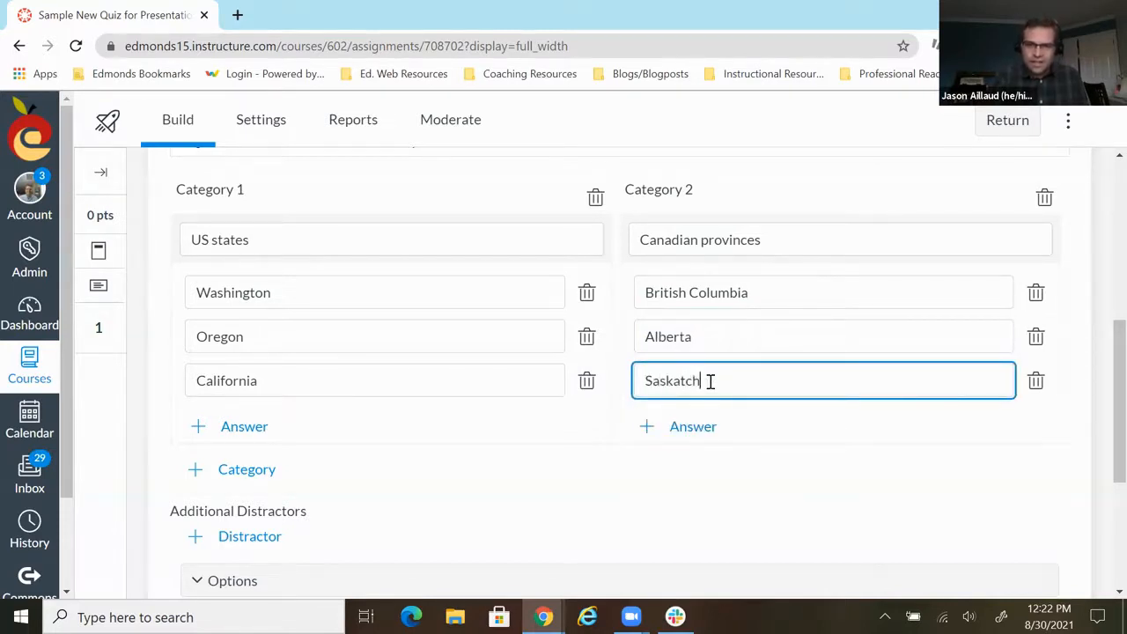
- Add the distractors "New South Wales" and "Scotland" to the categorization question and save it
scroll(836, 467, "down", 1)
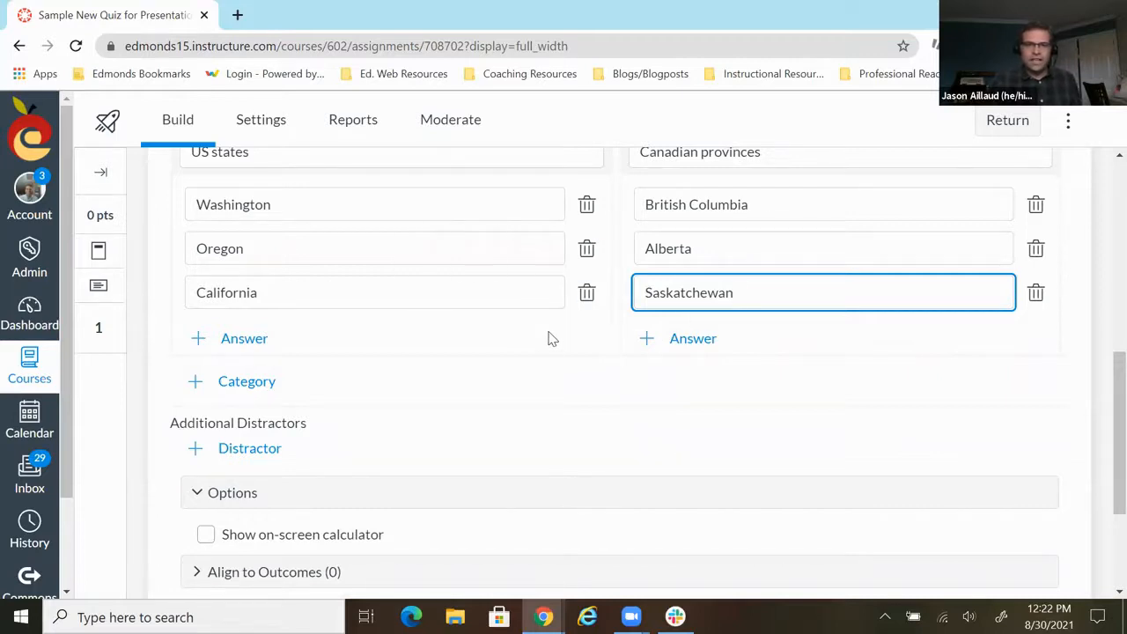
scroll(548, 339, "down", 1)
scroll(547, 337, "up", 1)
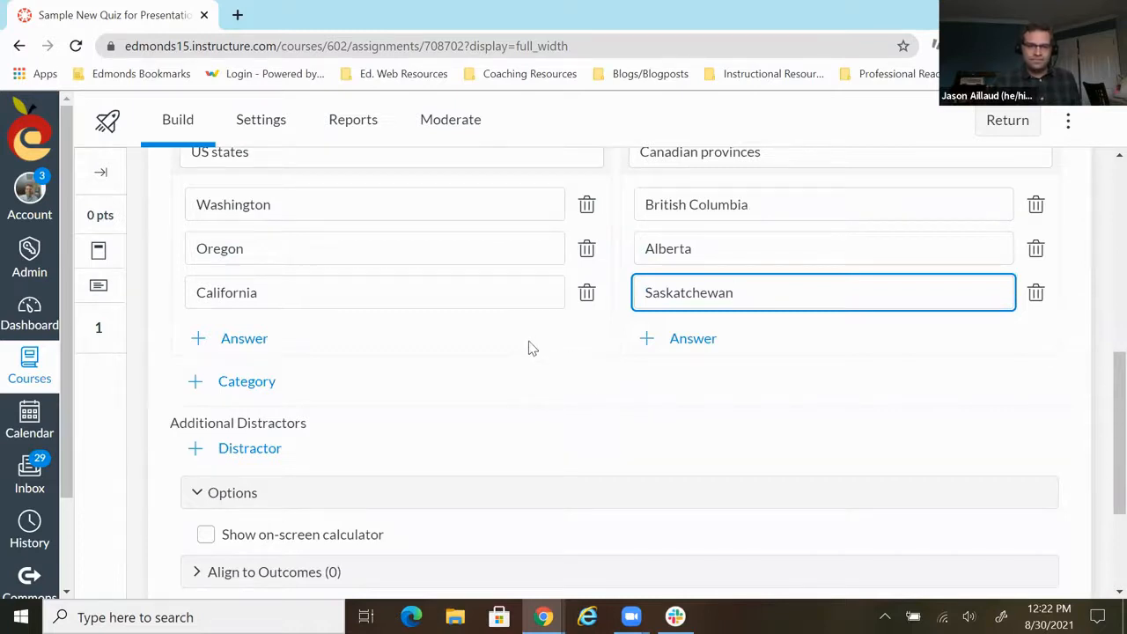
scroll(531, 348, "down", 1)
left_click(264, 371)
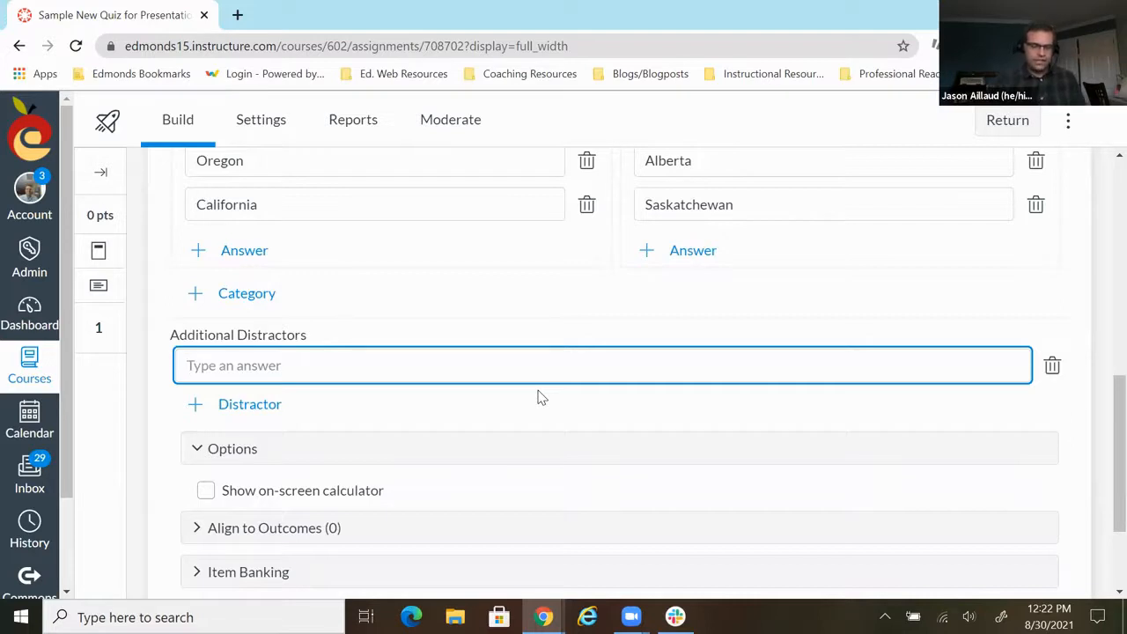
type("New South Wales")
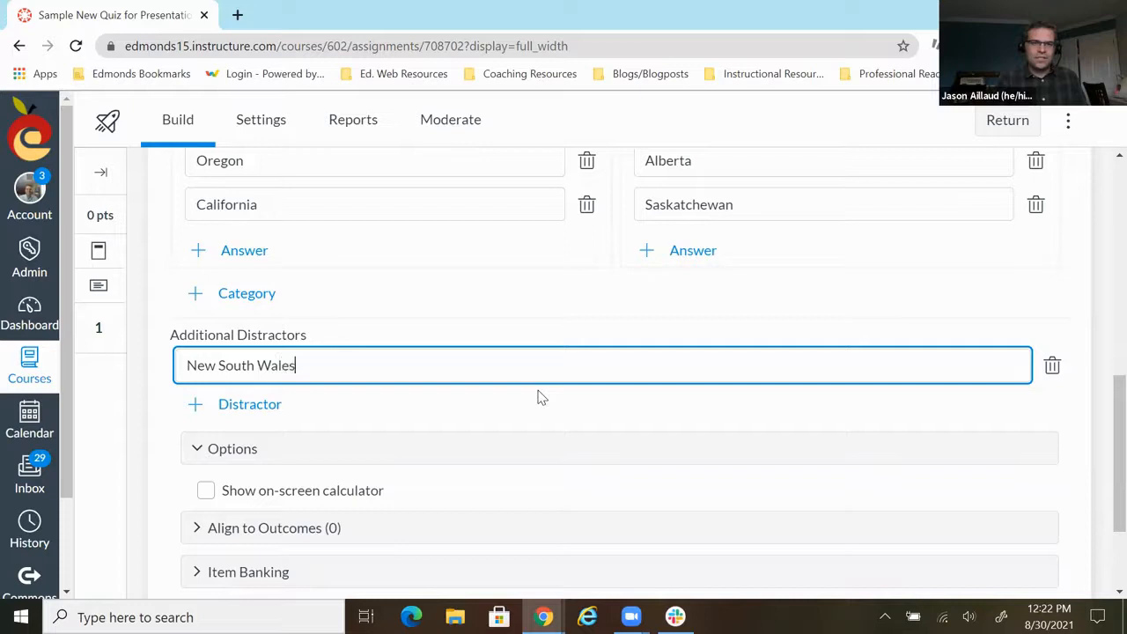
left_click(234, 407)
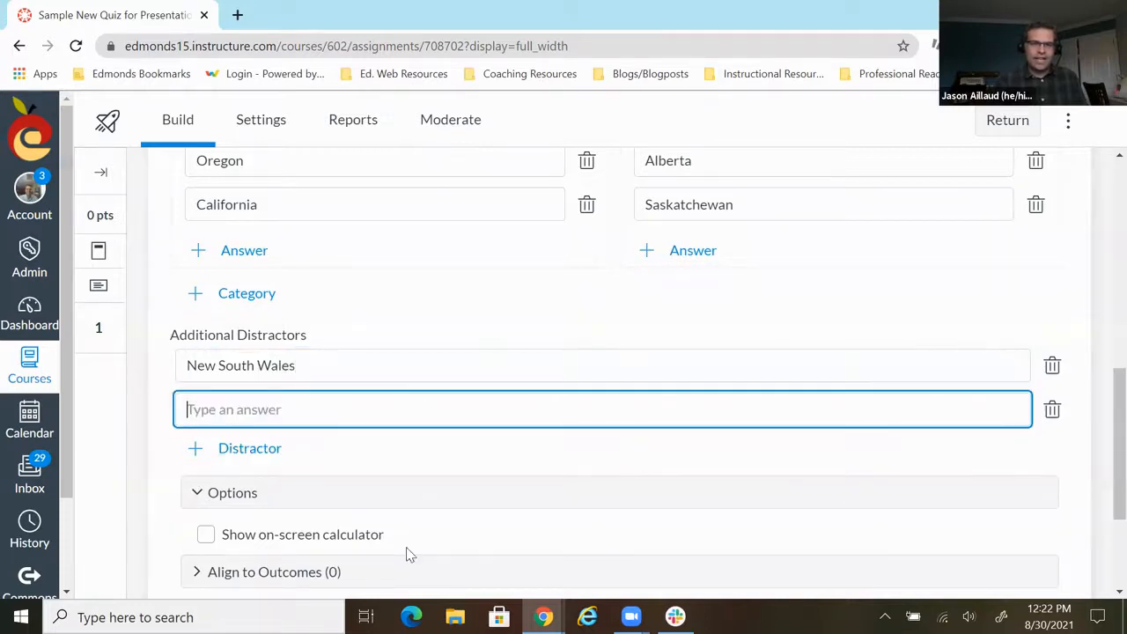
type("Scotland")
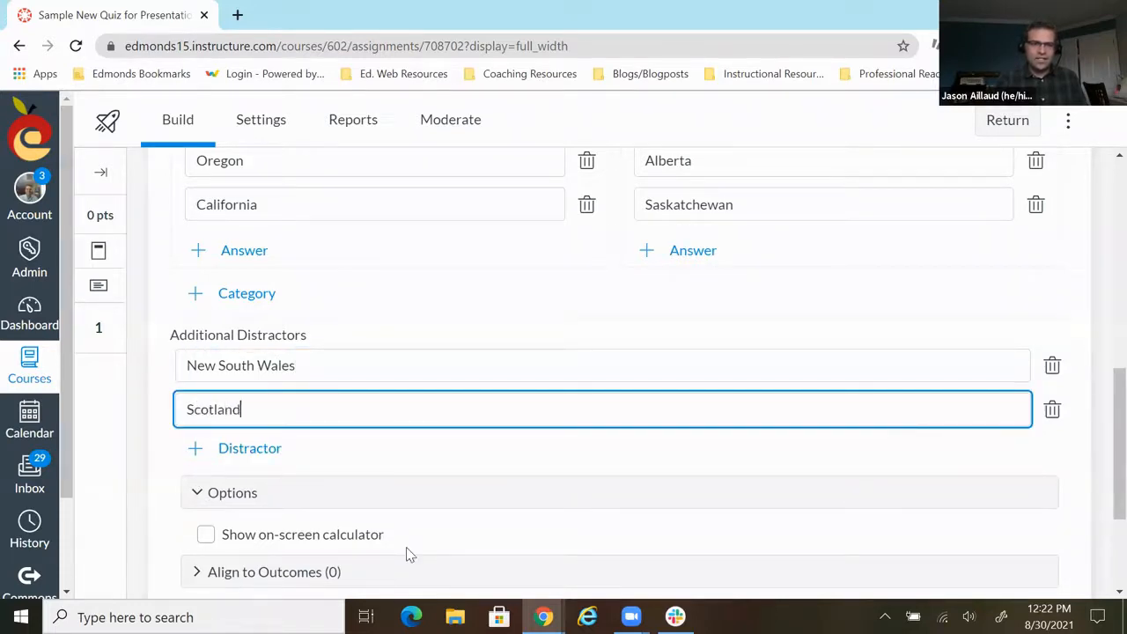
scroll(449, 484, "down", 1)
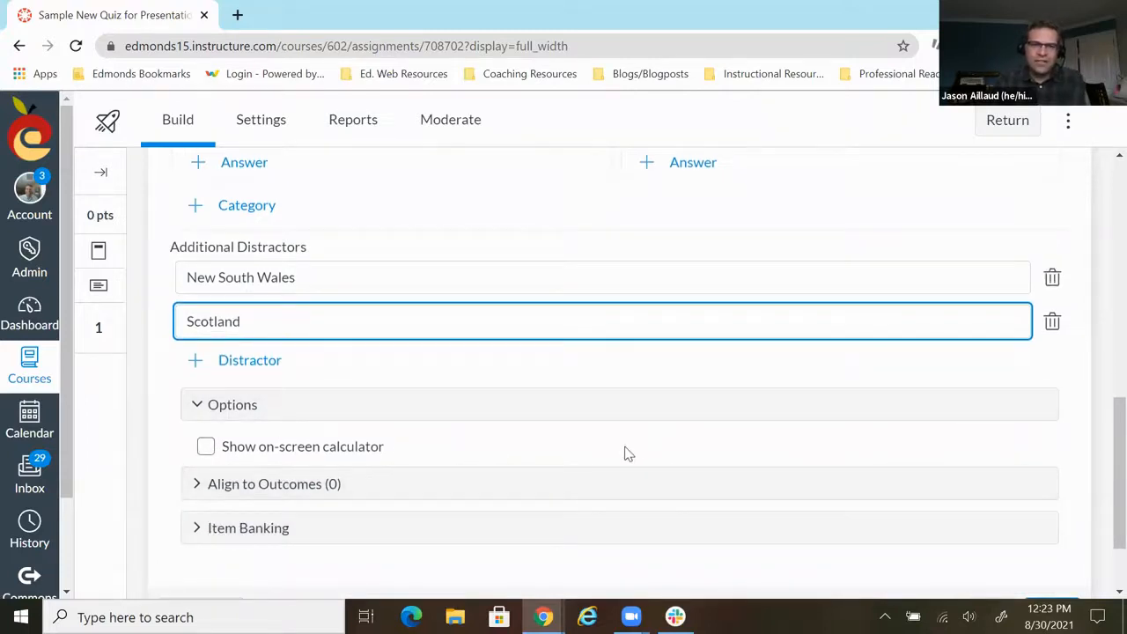
scroll(521, 397, "down", 1)
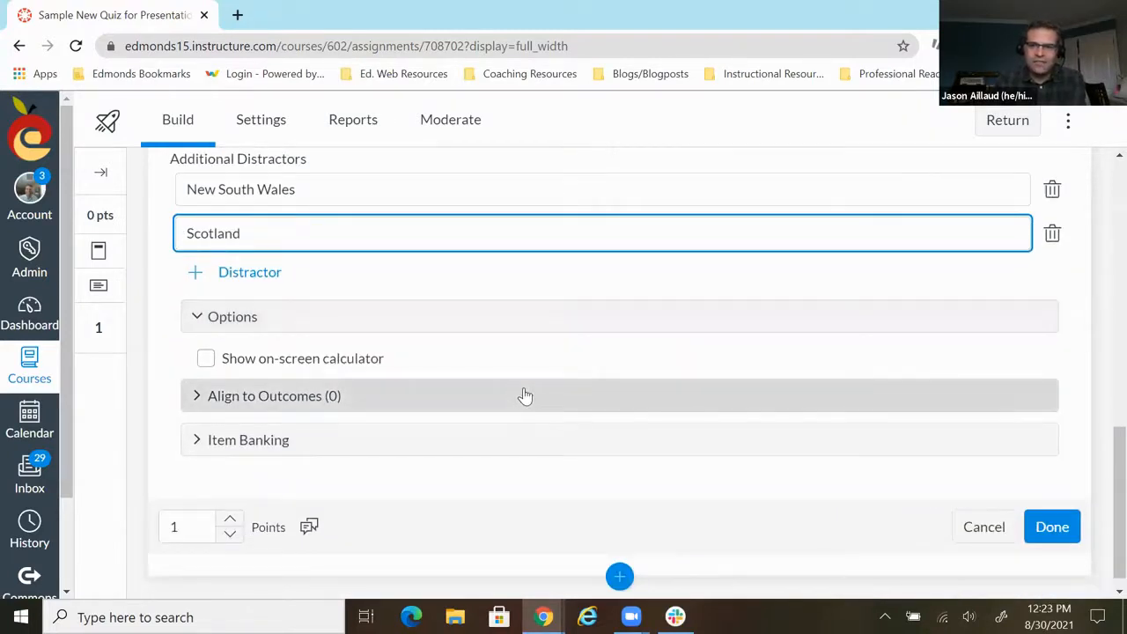
left_click(1063, 532)
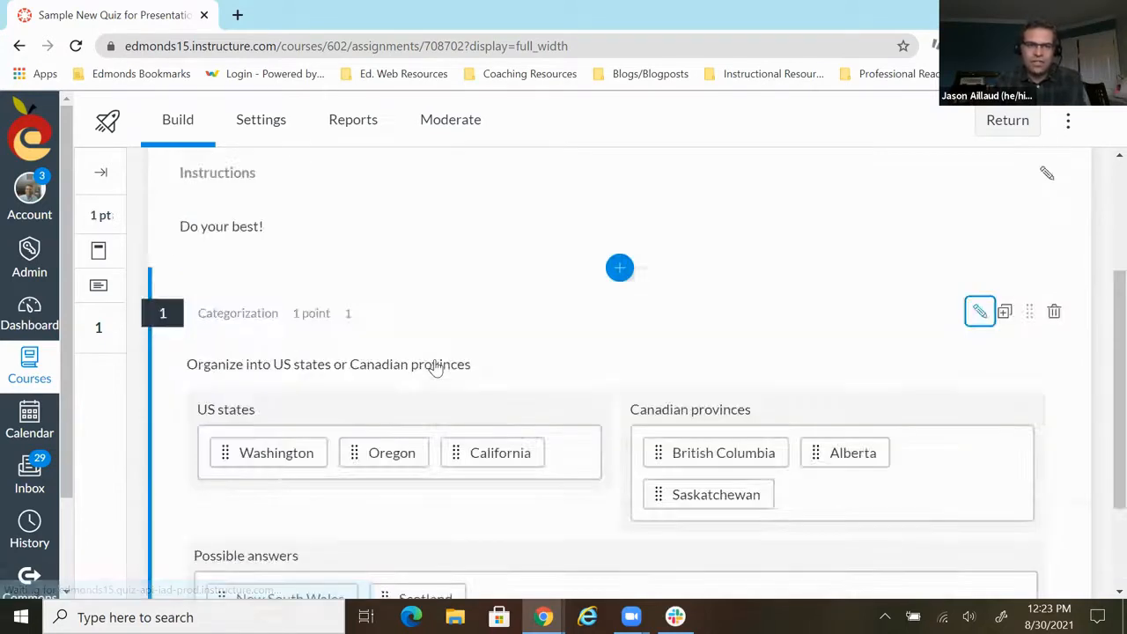
- Insert an Ordering question after the categorization question and title it "2"
scroll(556, 464, "down", 1)
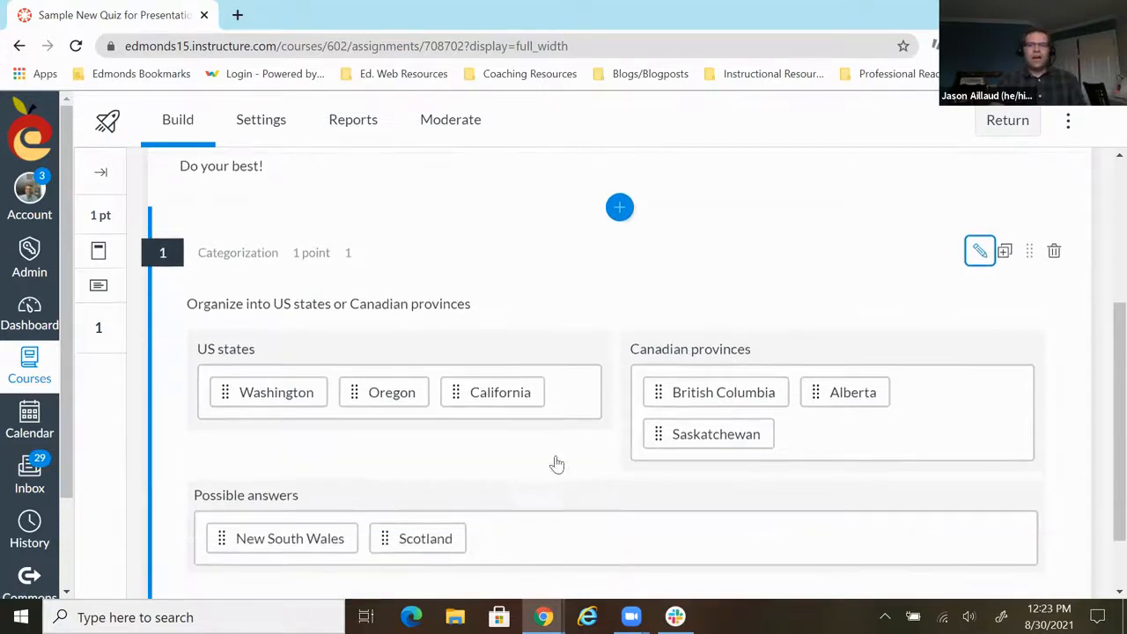
scroll(556, 464, "down", 1)
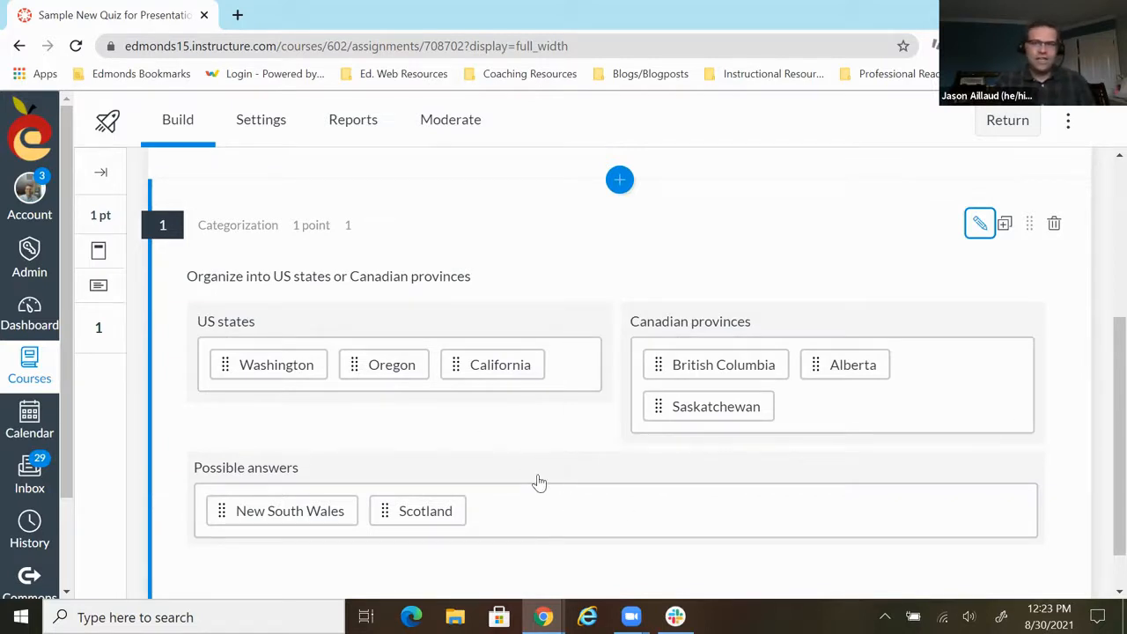
scroll(539, 483, "down", 1)
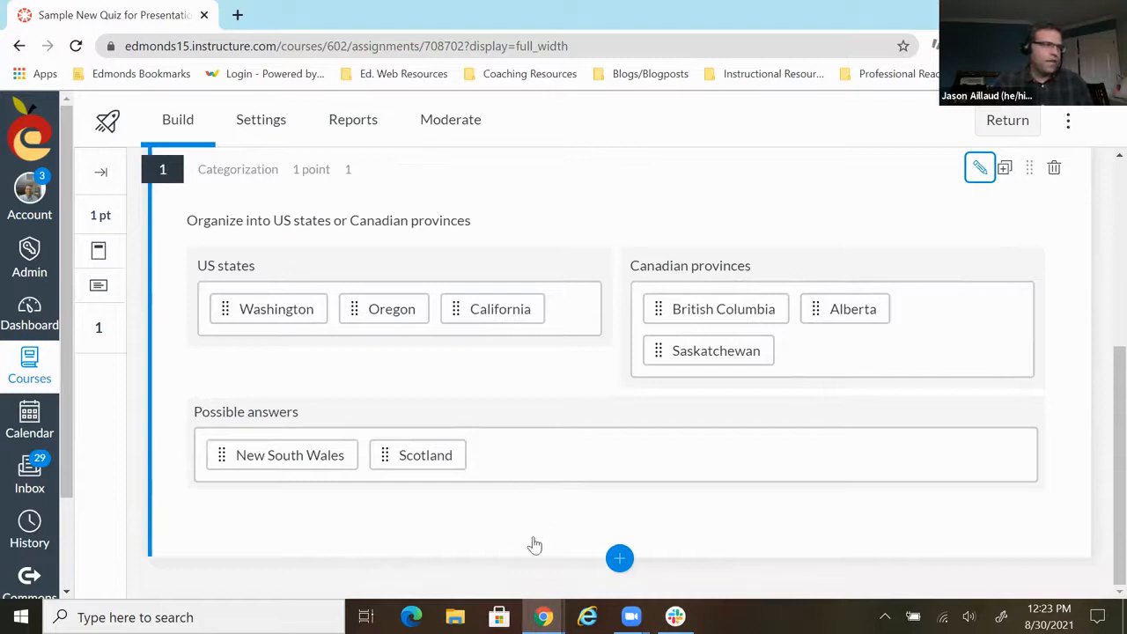
left_click(619, 561)
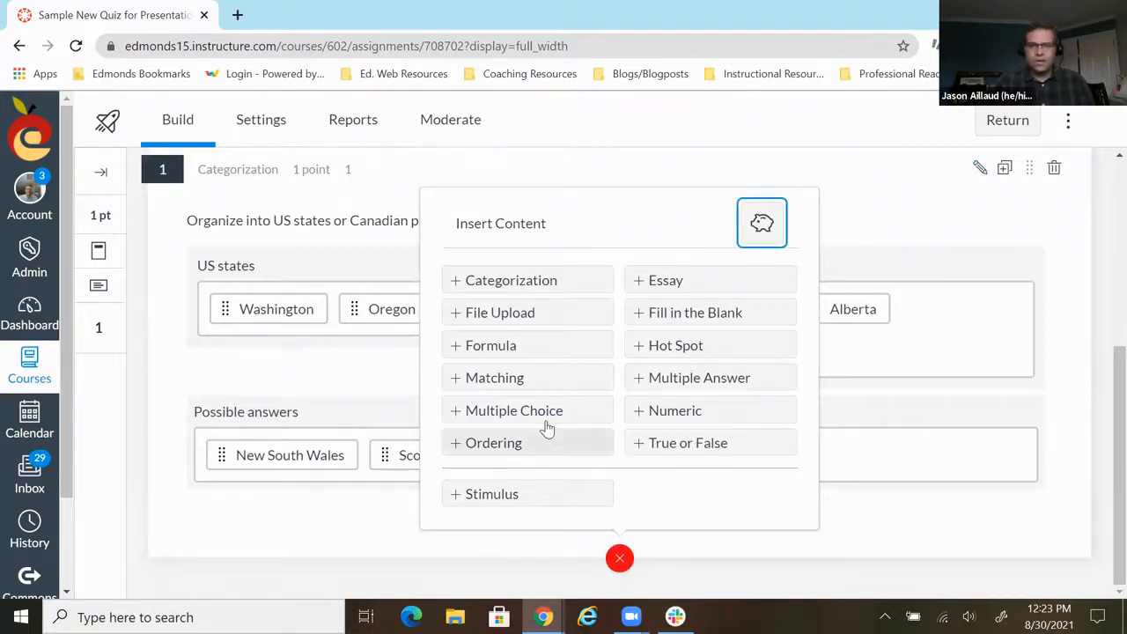
left_click(522, 446)
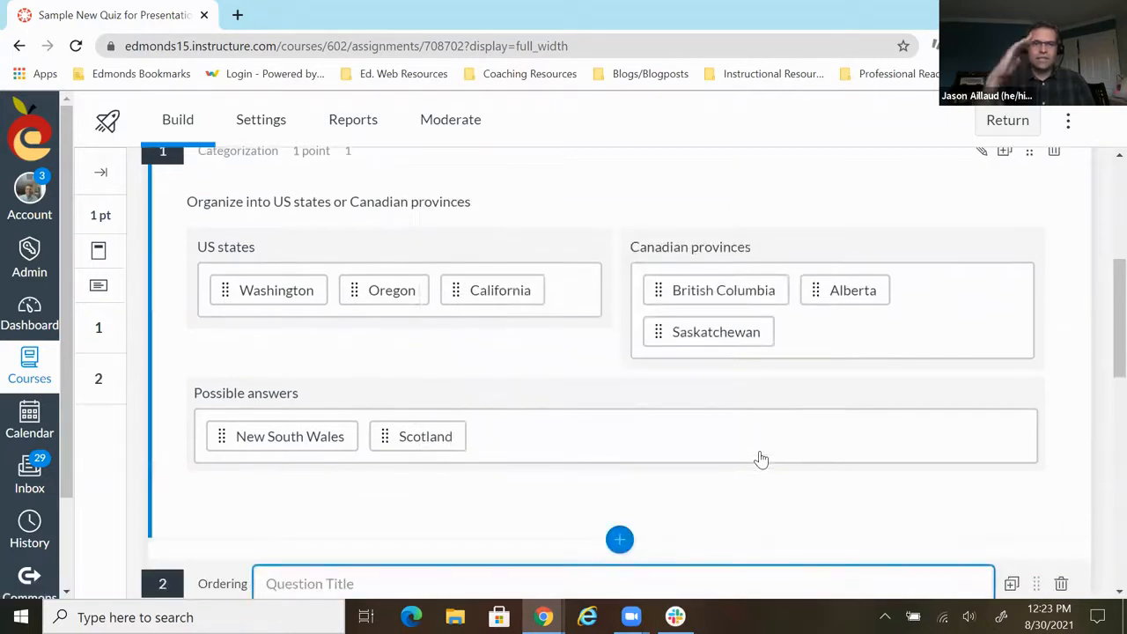
scroll(690, 457, "down", 1)
scroll(691, 460, "down", 1)
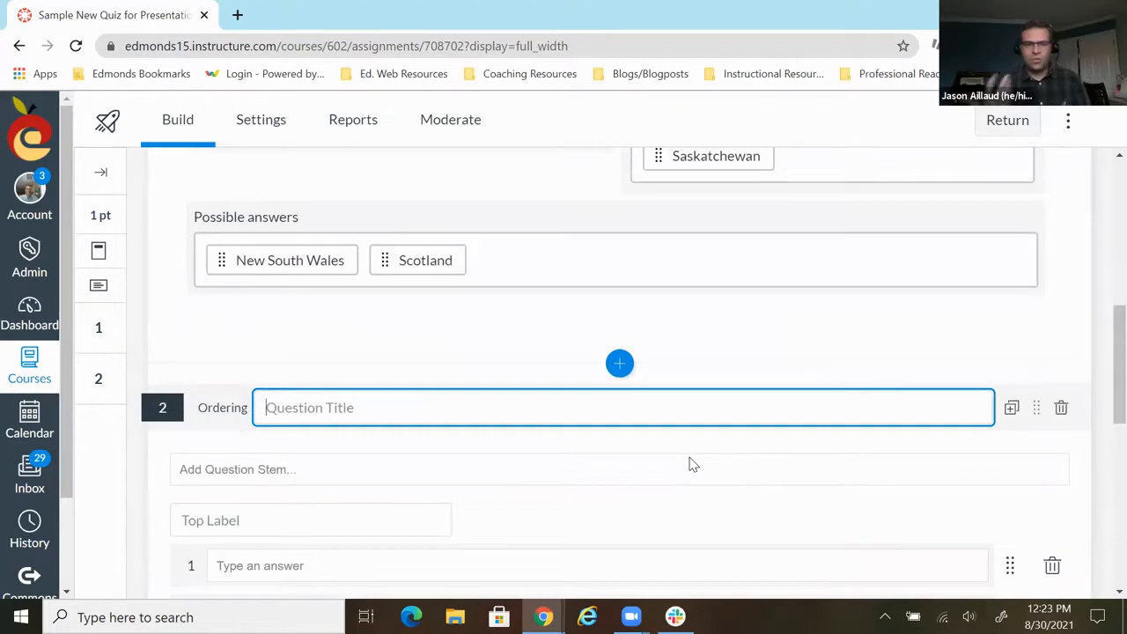
type("2")
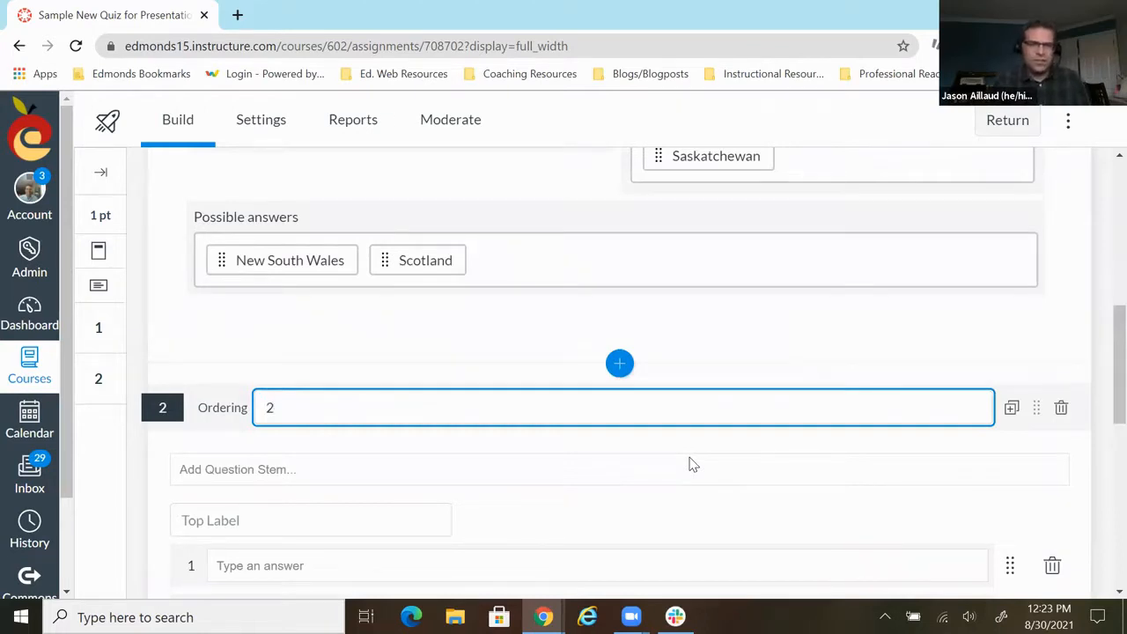
- Enter the Ordering question's stem "Order from least to greatest"
left_click(253, 469)
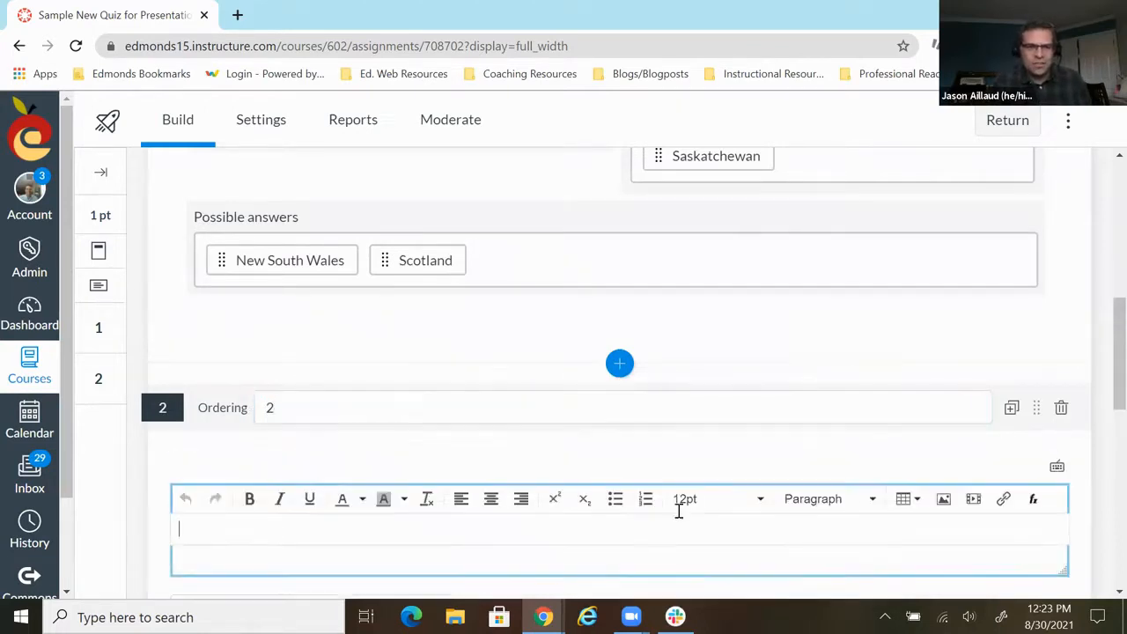
scroll(751, 498, "down", 2)
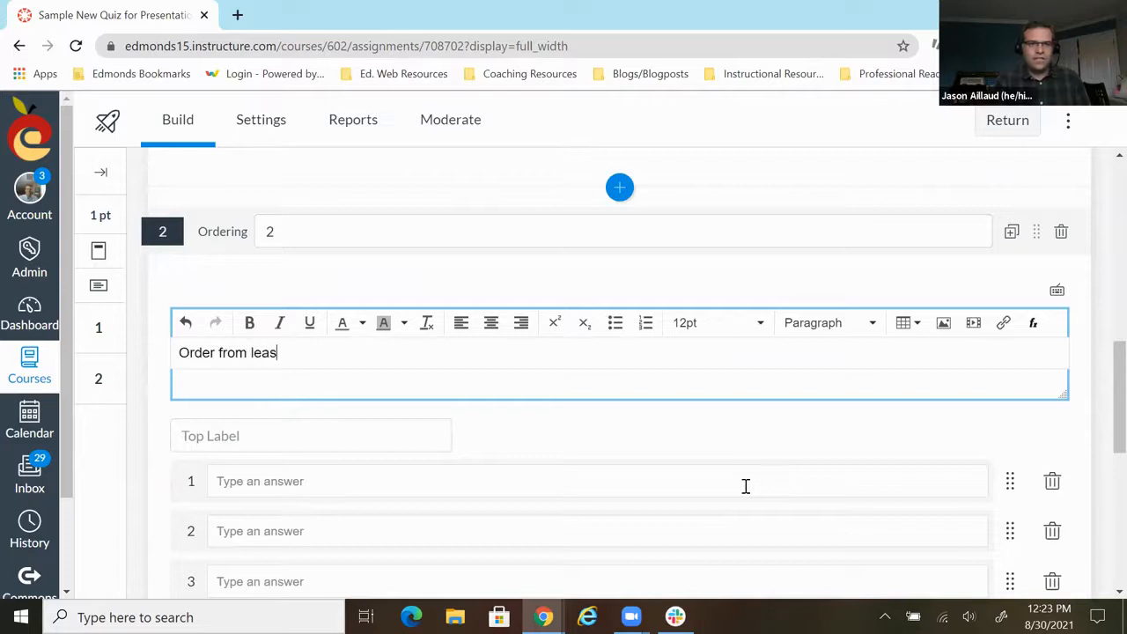
type("Order from least to greatest")
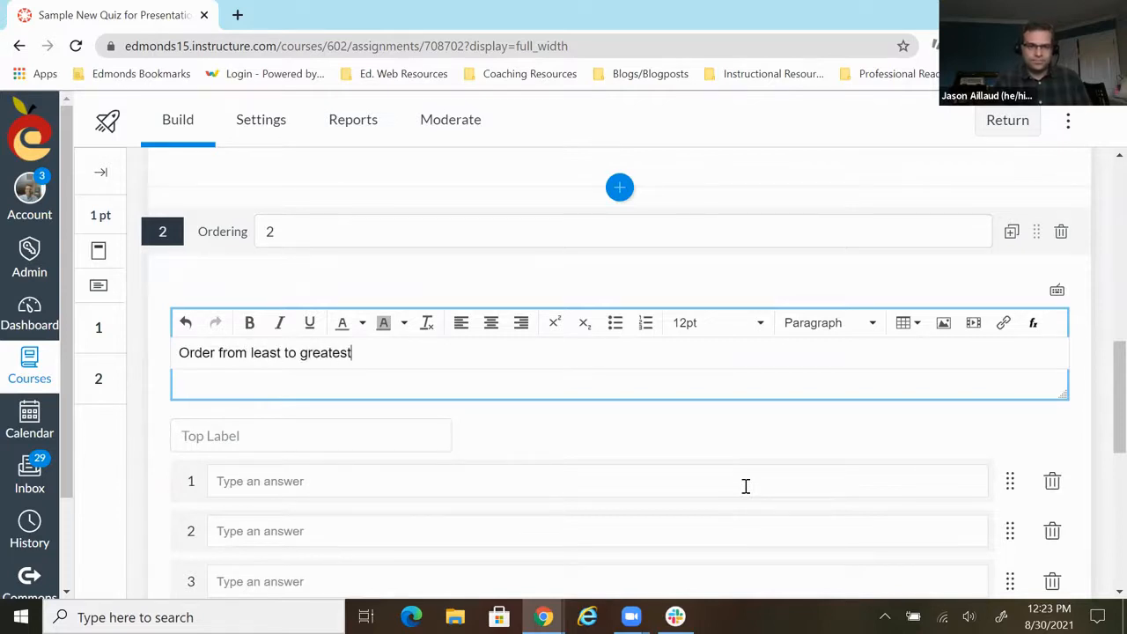
- Set the Ordering question's top label to "Least"
scroll(740, 423, "down", 2)
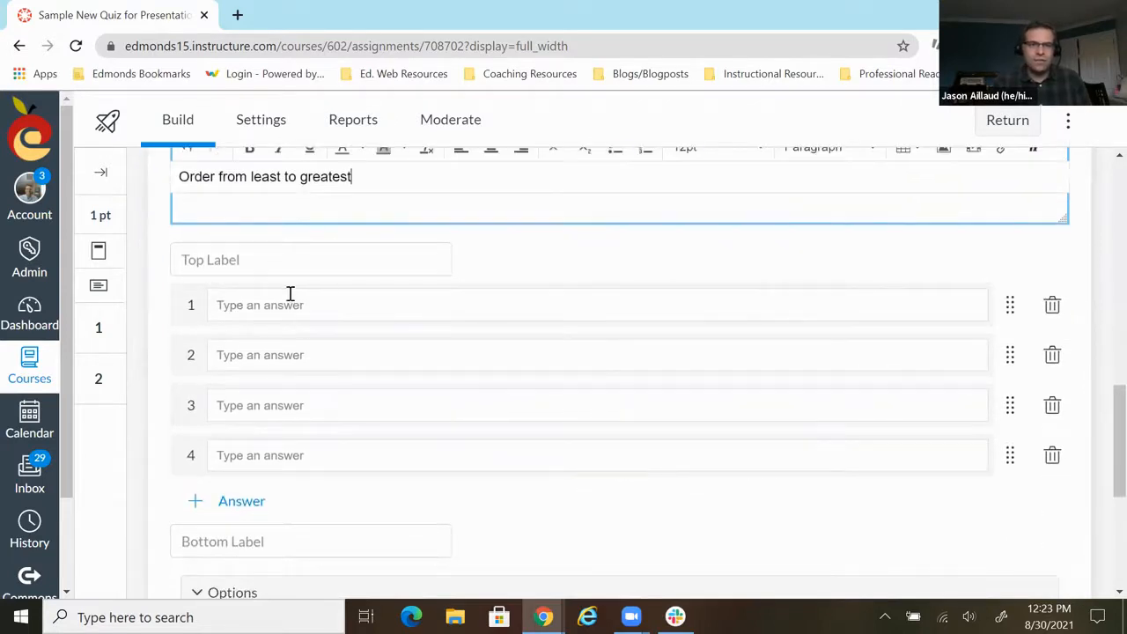
scroll(308, 327, "up", 1)
left_click(287, 343)
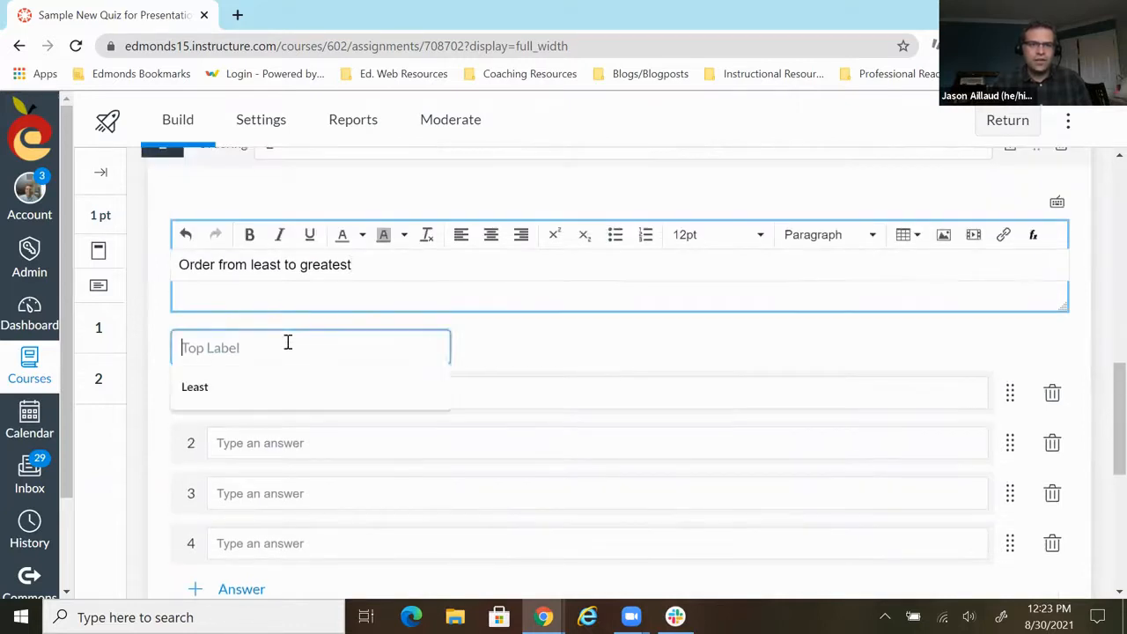
left_click(198, 387)
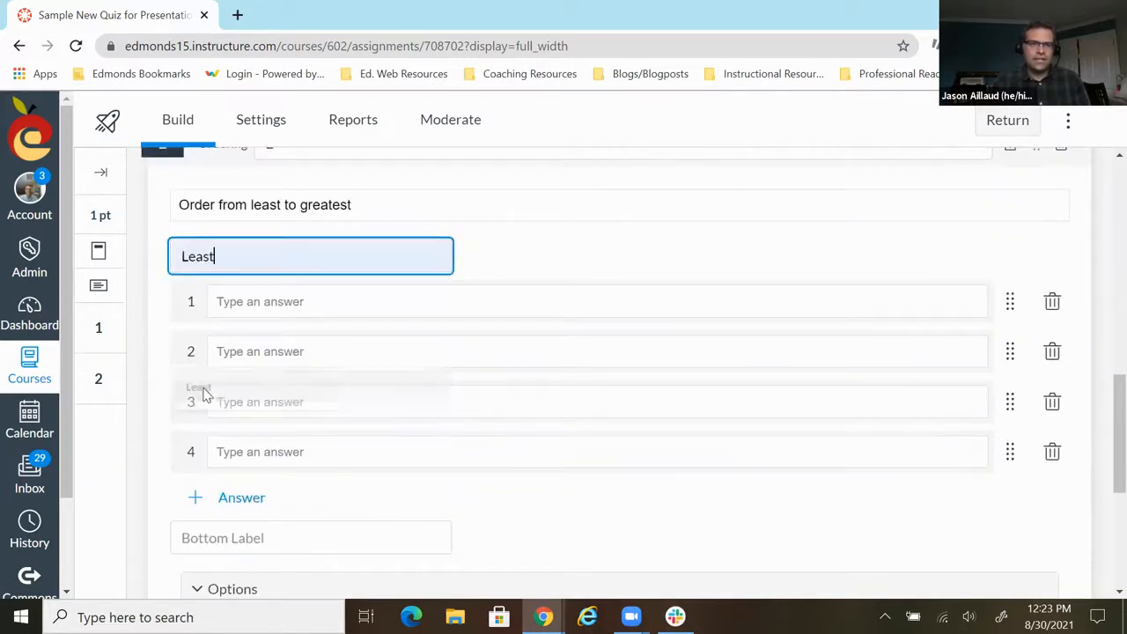
- Fill in the four ordered answers with 1, 2, 3 and 4
left_click(297, 302)
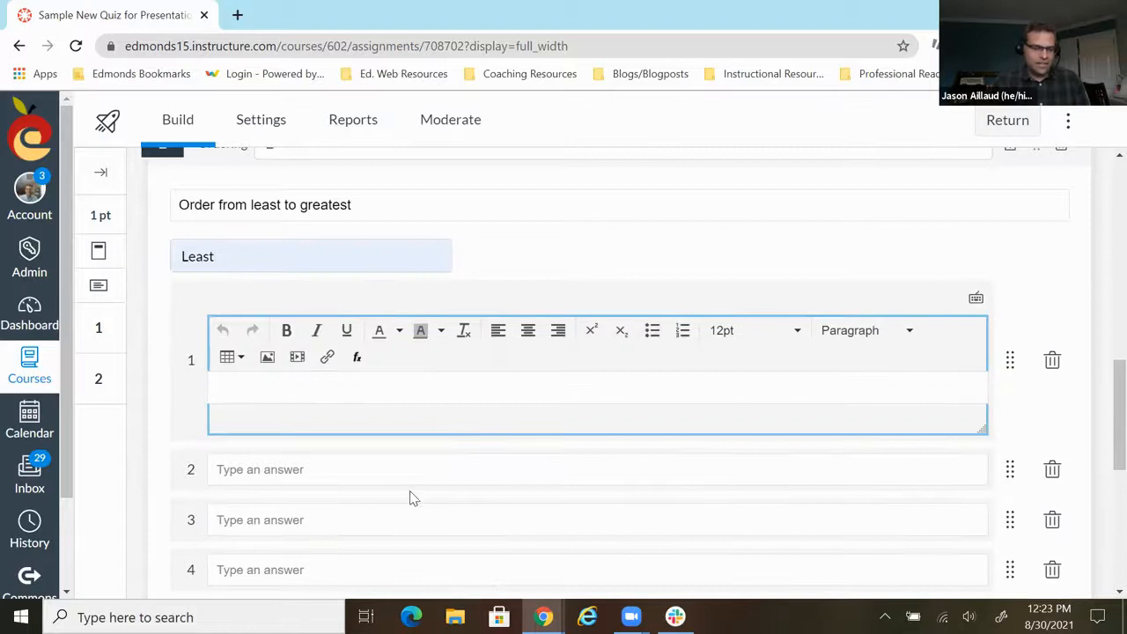
type("1")
left_click(268, 472)
type("2")
left_click(256, 521)
type("3")
left_click(267, 573)
type("4")
- Set the bottom label to "Greatest" and save the Ordering question
scroll(291, 502, "down", 2)
left_click(238, 473)
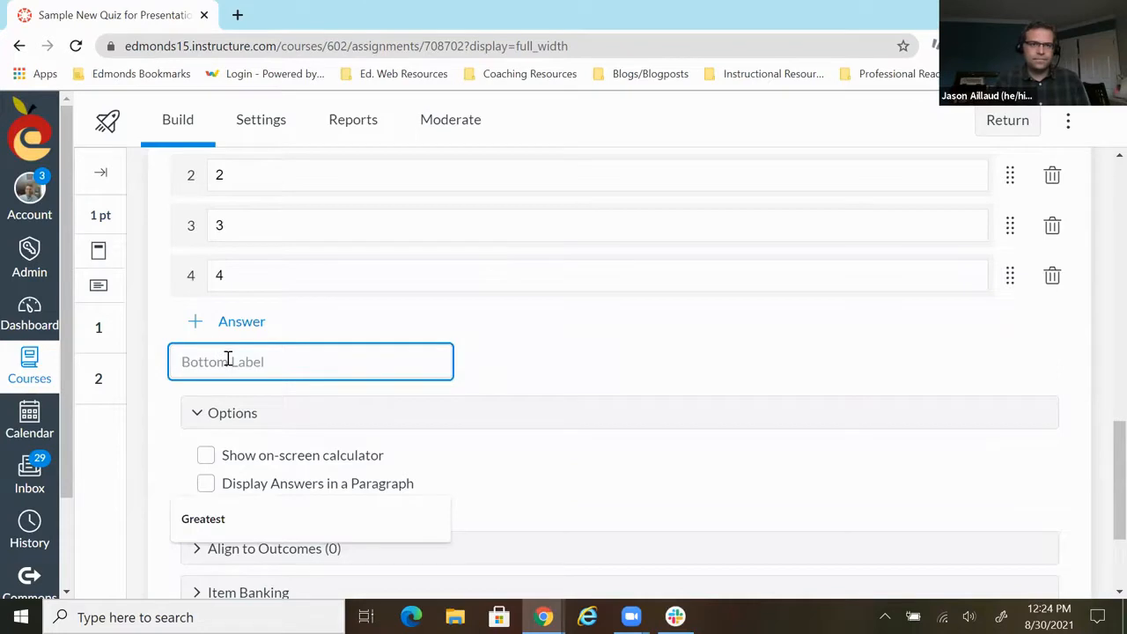
type("Greatest")
left_click(700, 392)
scroll(691, 394, "down", 3)
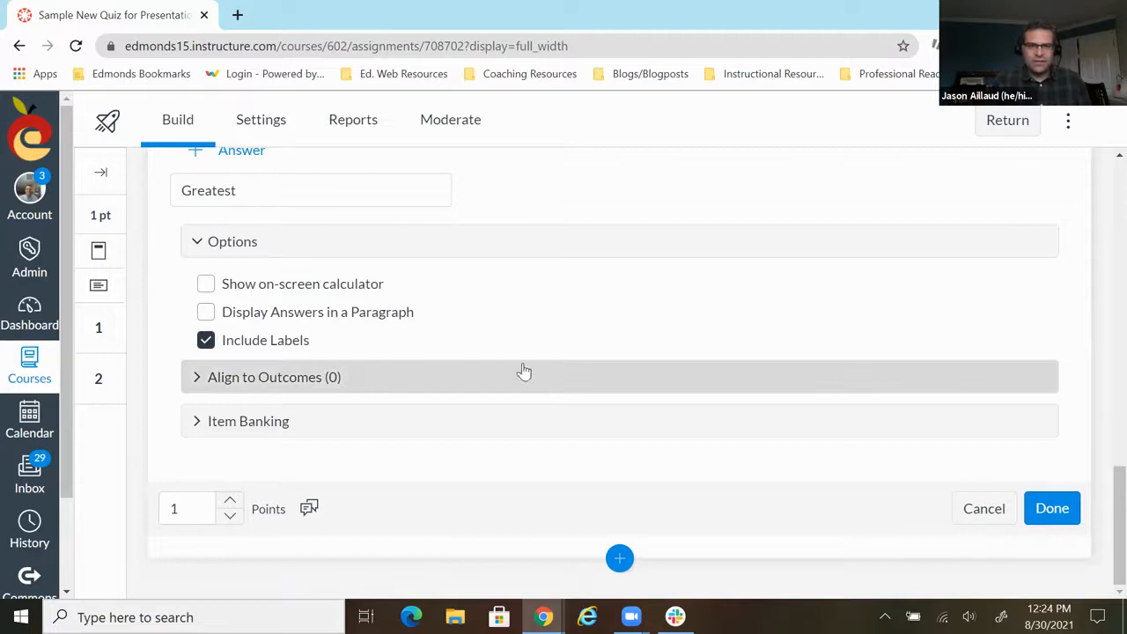
left_click(1048, 511)
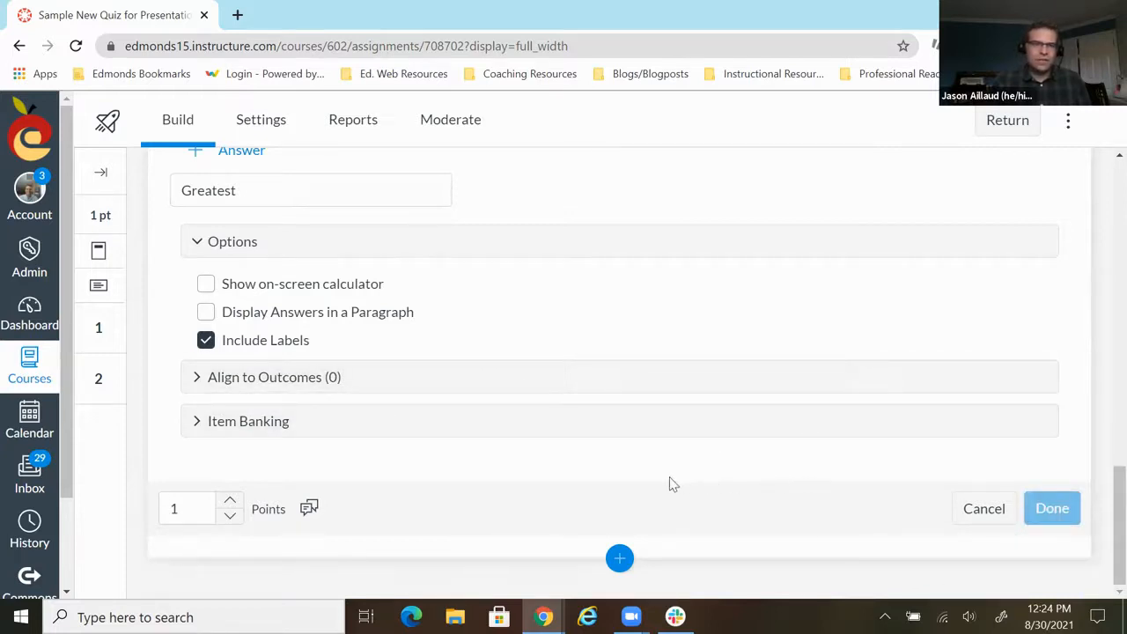
- Insert a Hot Spot question after the Ordering question and title it "3"
scroll(407, 405, "down", 1)
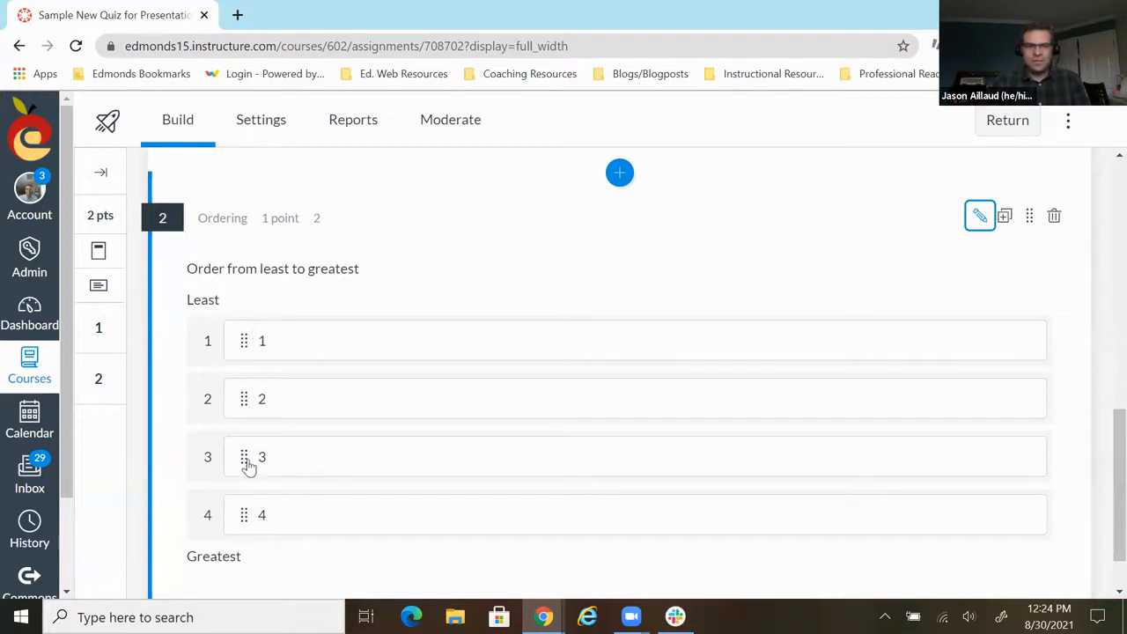
scroll(402, 430, "down", 1)
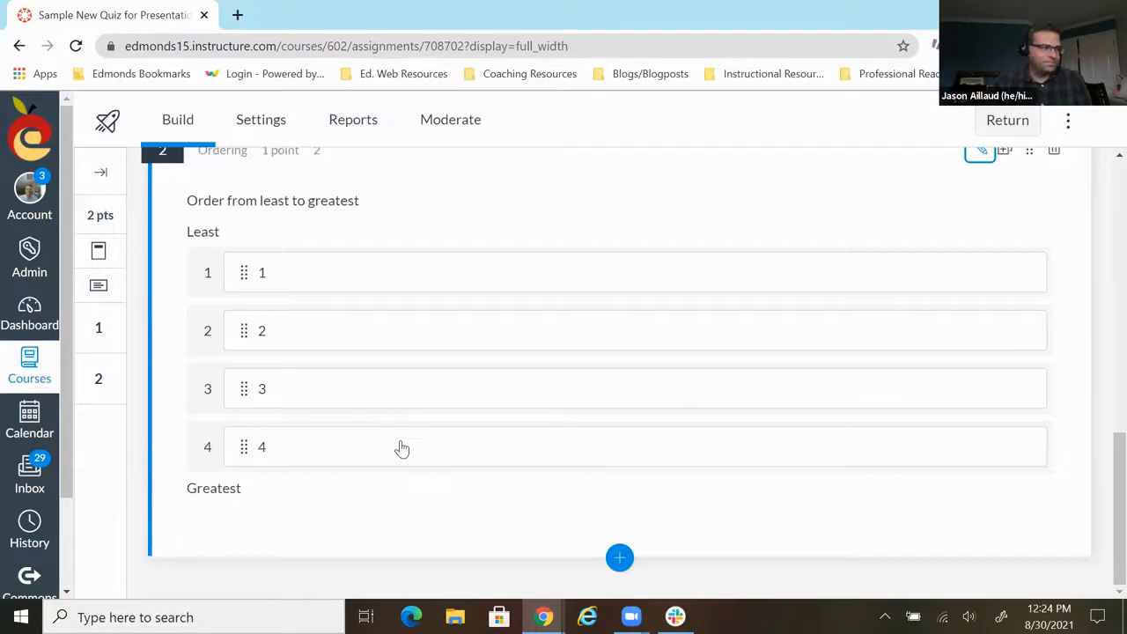
left_click(620, 559)
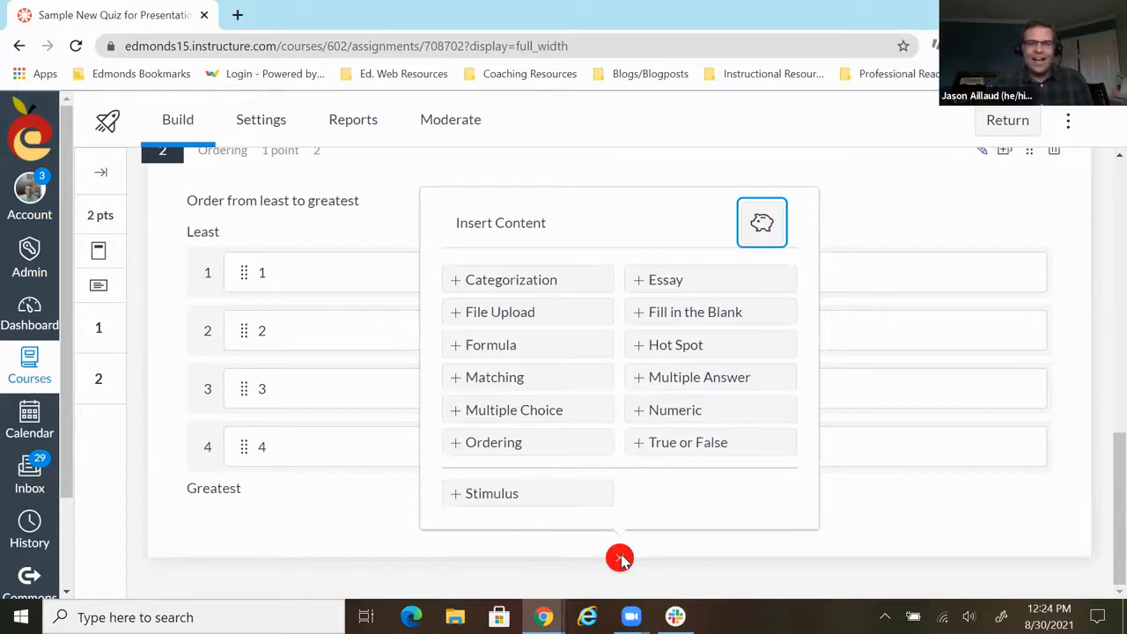
left_click(673, 352)
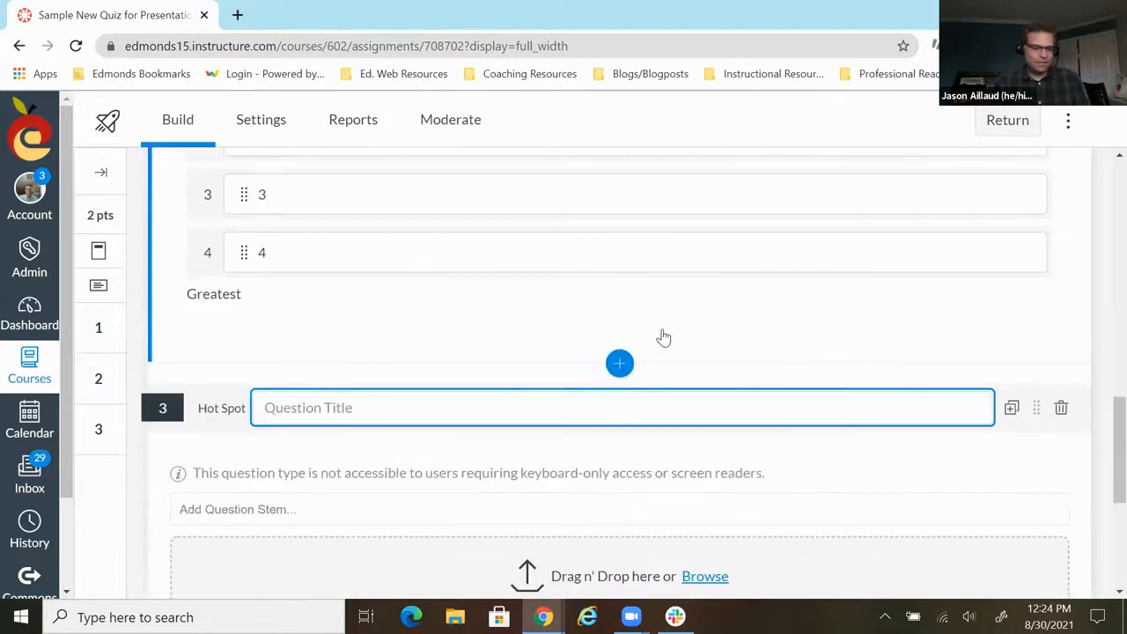
type("3")
- Enter the Hot Spot question's stem "Click on the state of Colorado."
scroll(665, 330, "down", 1)
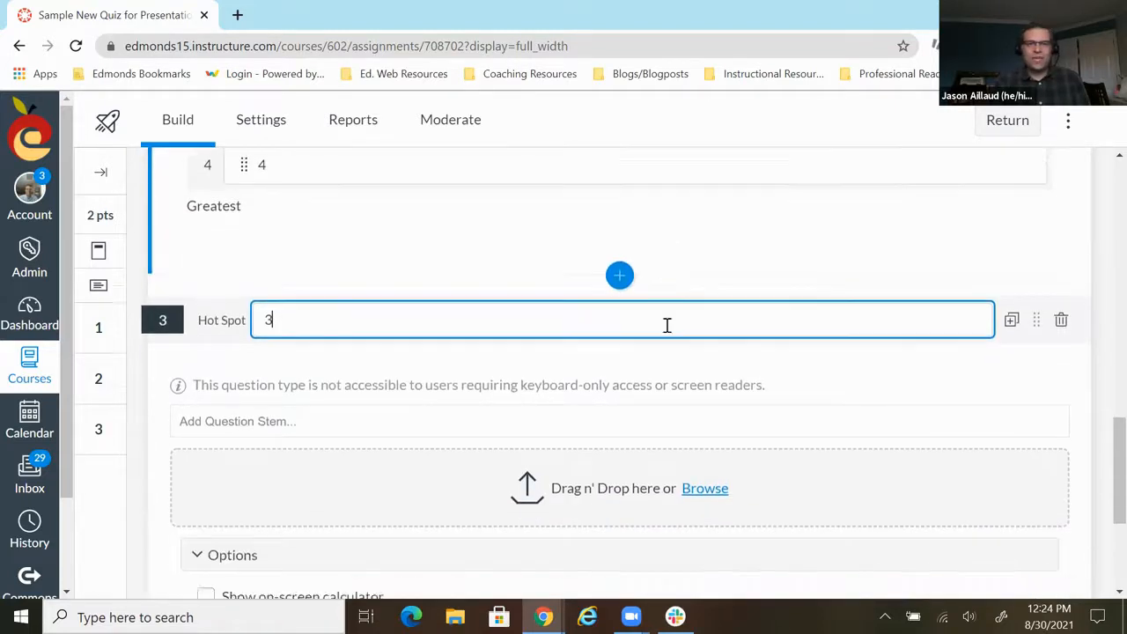
left_click(262, 422)
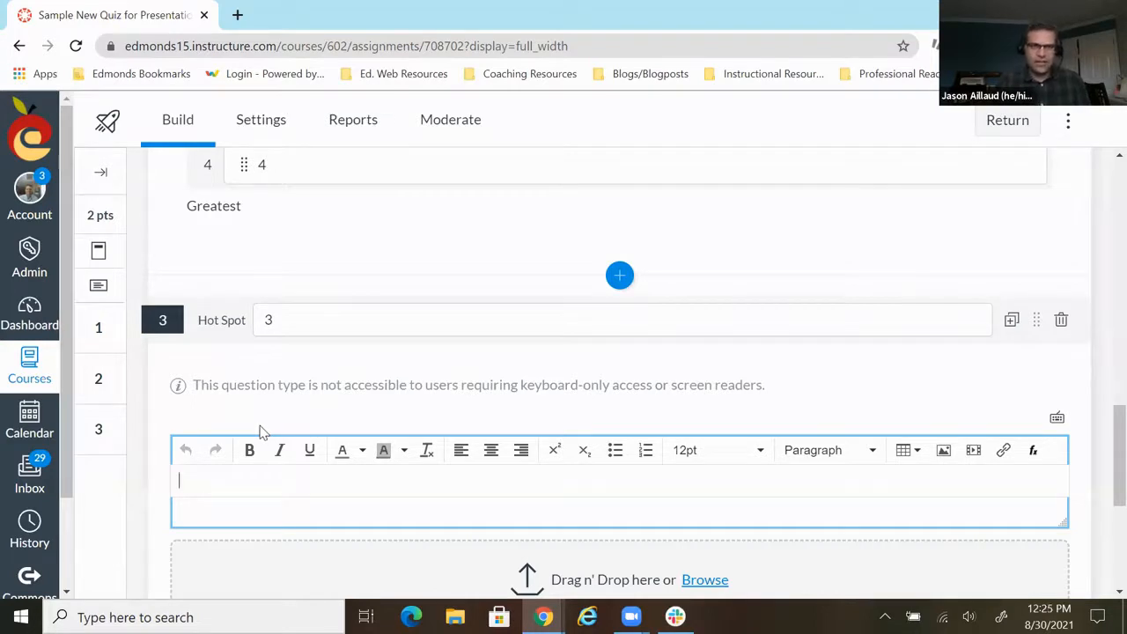
scroll(352, 536, "down", 1)
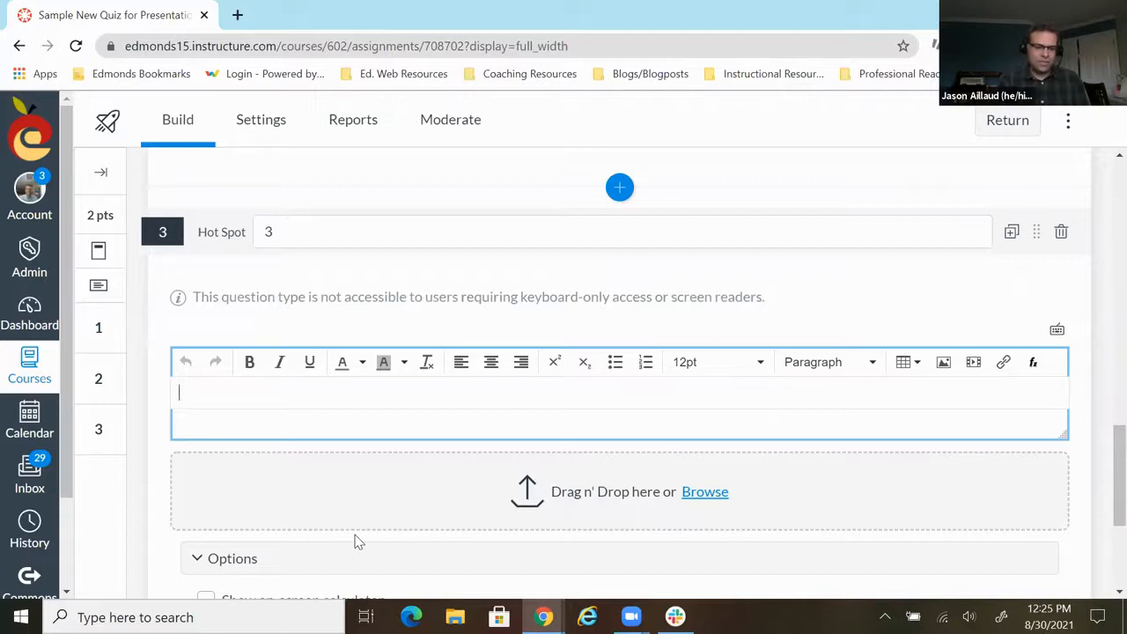
type("lick on the state of Colorado.")
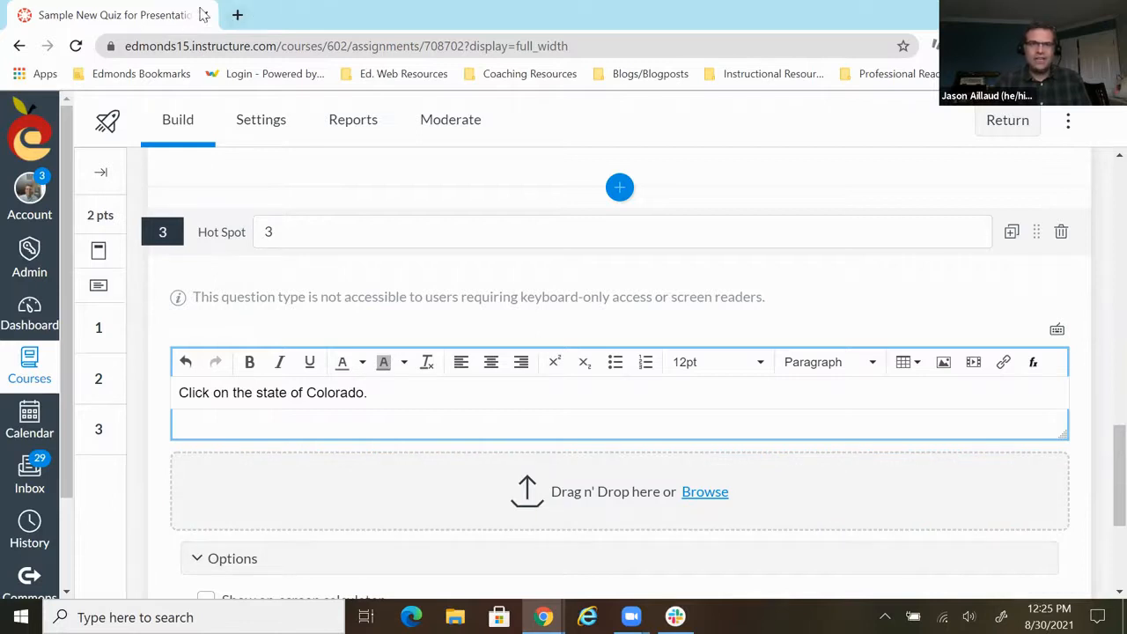
- Search Google for "us map blank" in a new browser tab
left_click(237, 15)
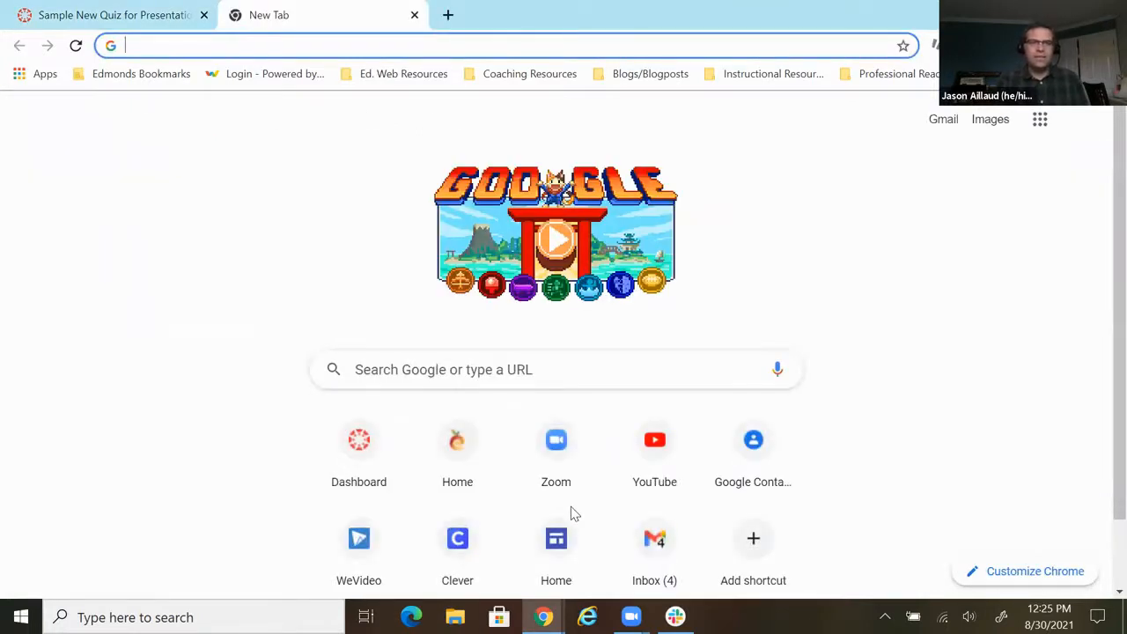
type("us map ")
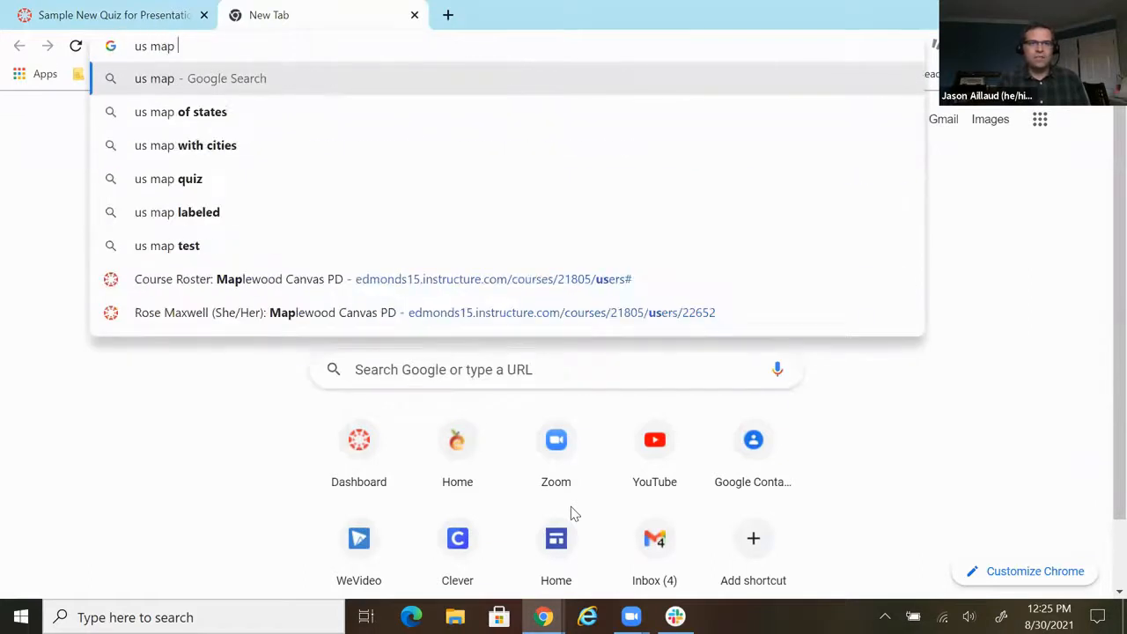
type("blank")
key("Return")
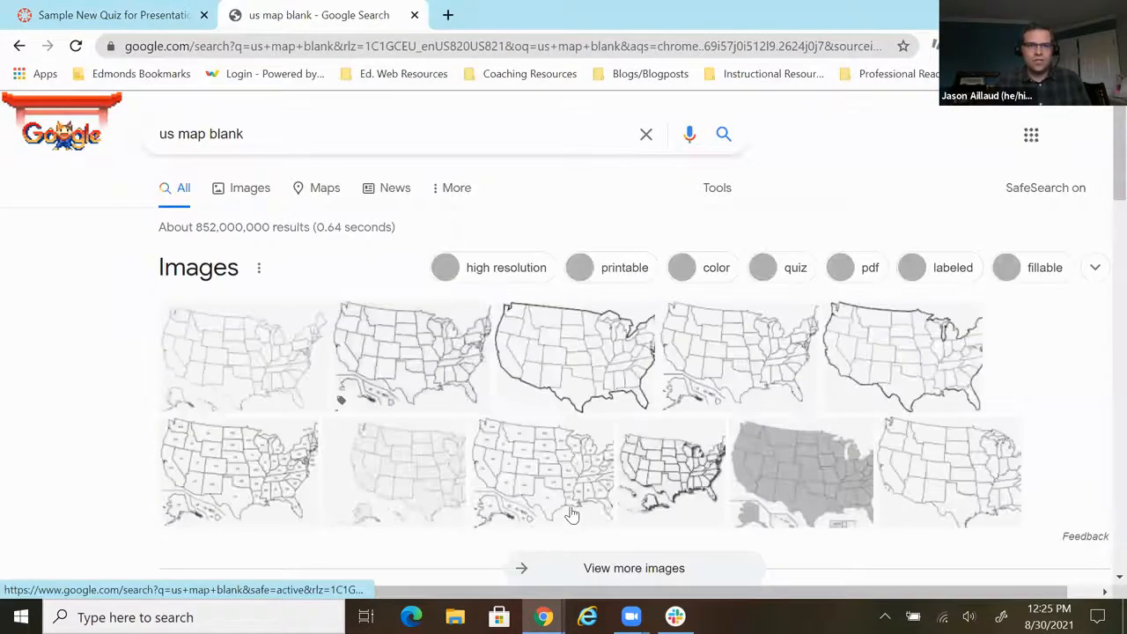
- Open the 50states.com blank US map from the image results and save it to Downloads as the JPEG "US-Blank-map"
left_click(250, 366)
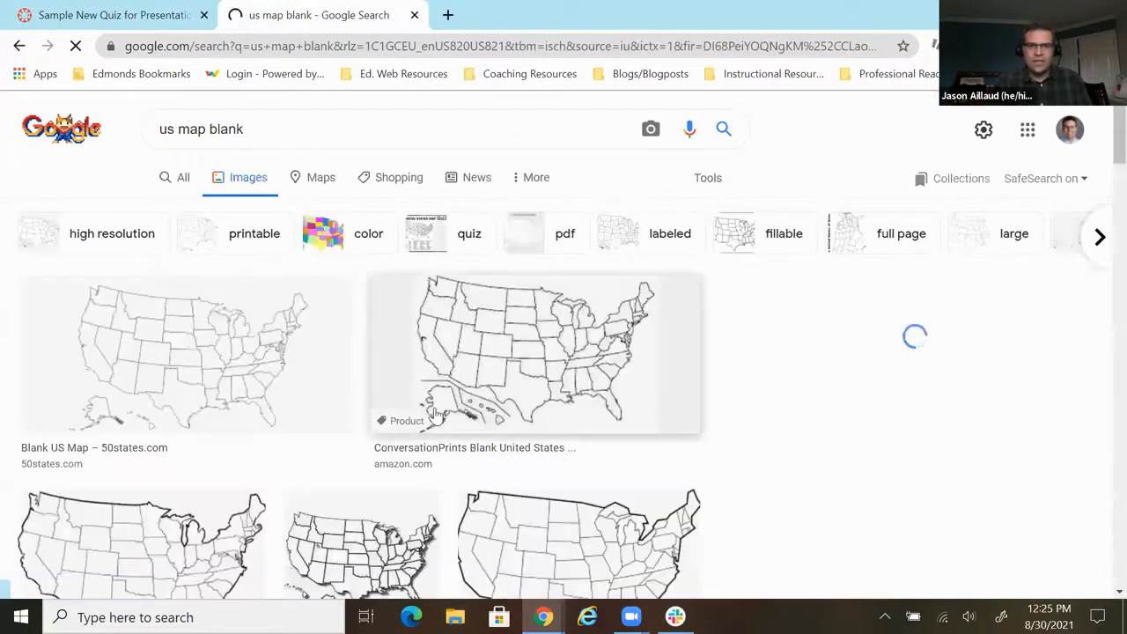
left_click(250, 367)
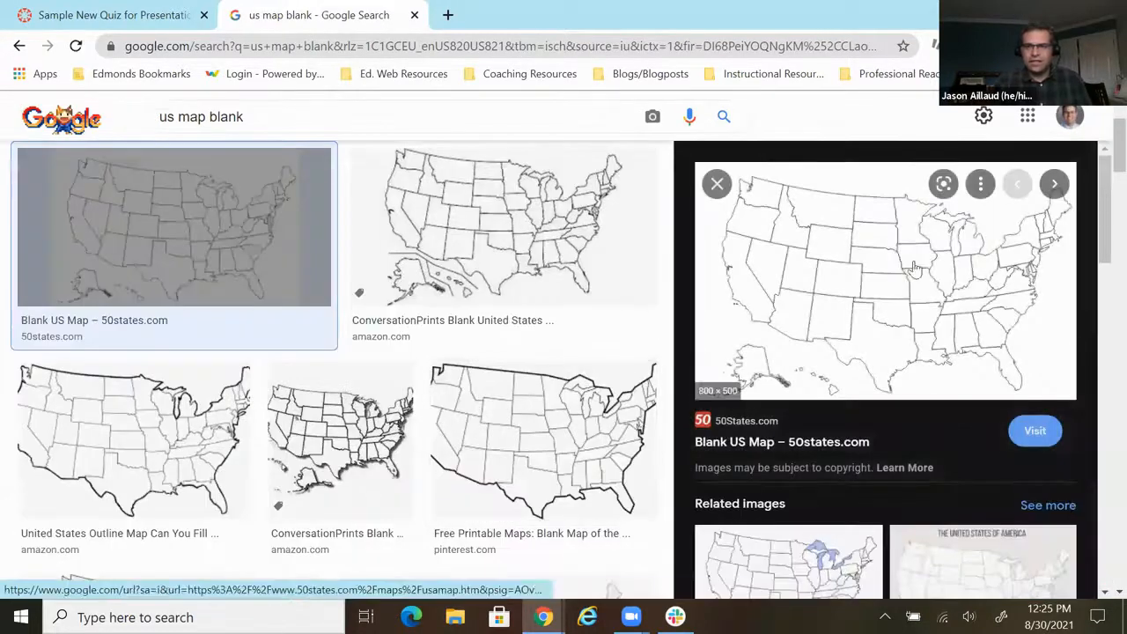
right_click(908, 306)
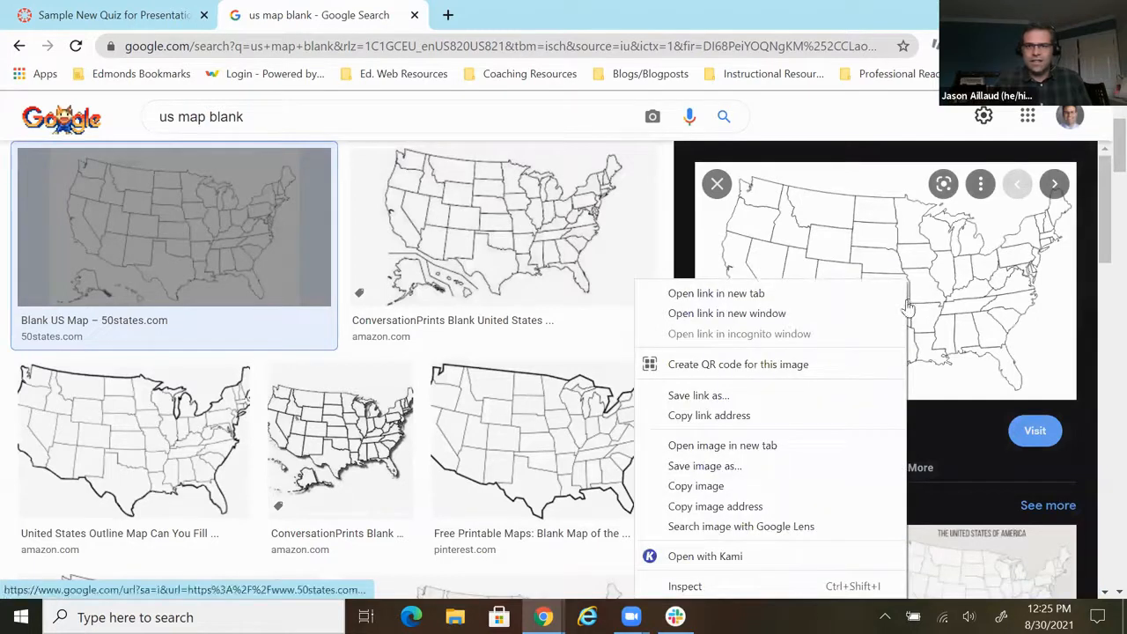
left_click(760, 465)
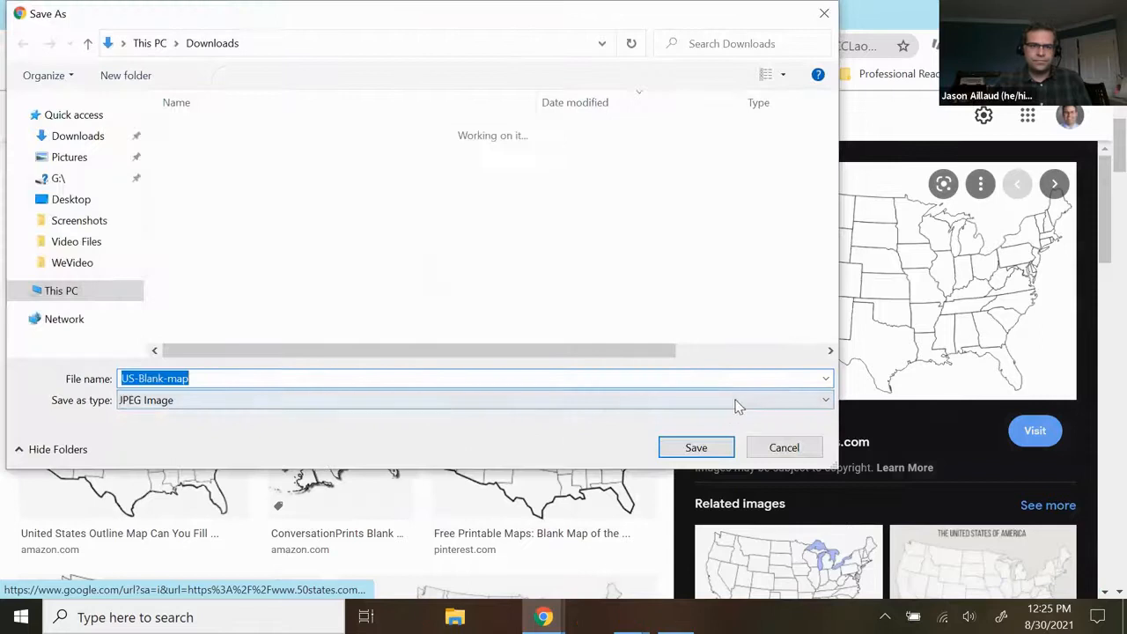
left_click(696, 449)
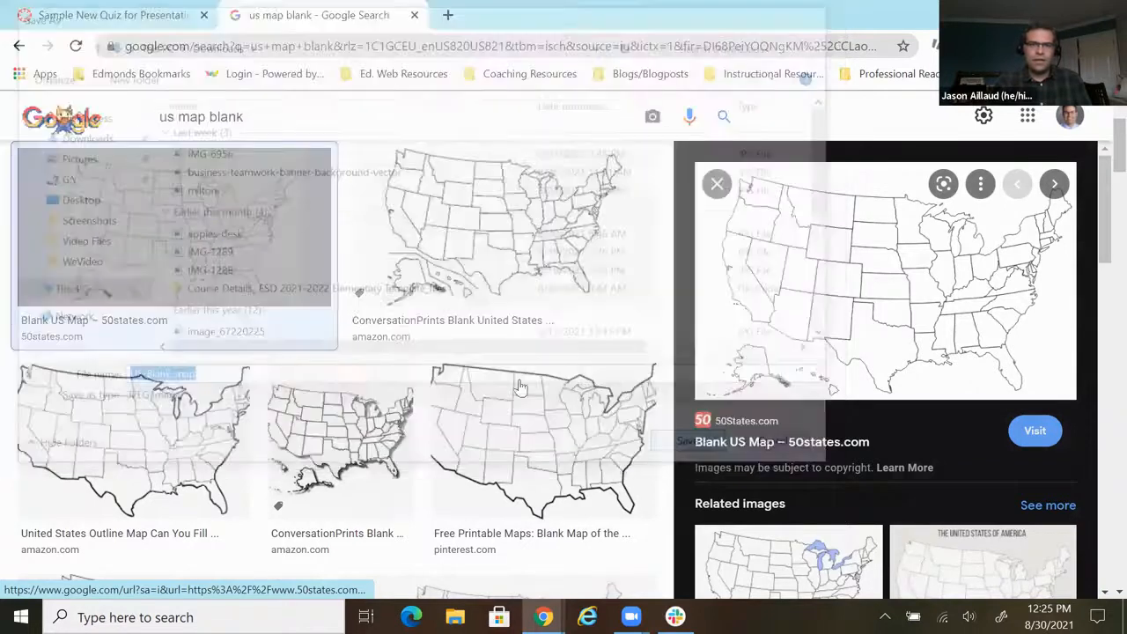
- Return to the quiz and upload US-Blank-map from Downloads as the Hot Spot question's image
left_click(104, 15)
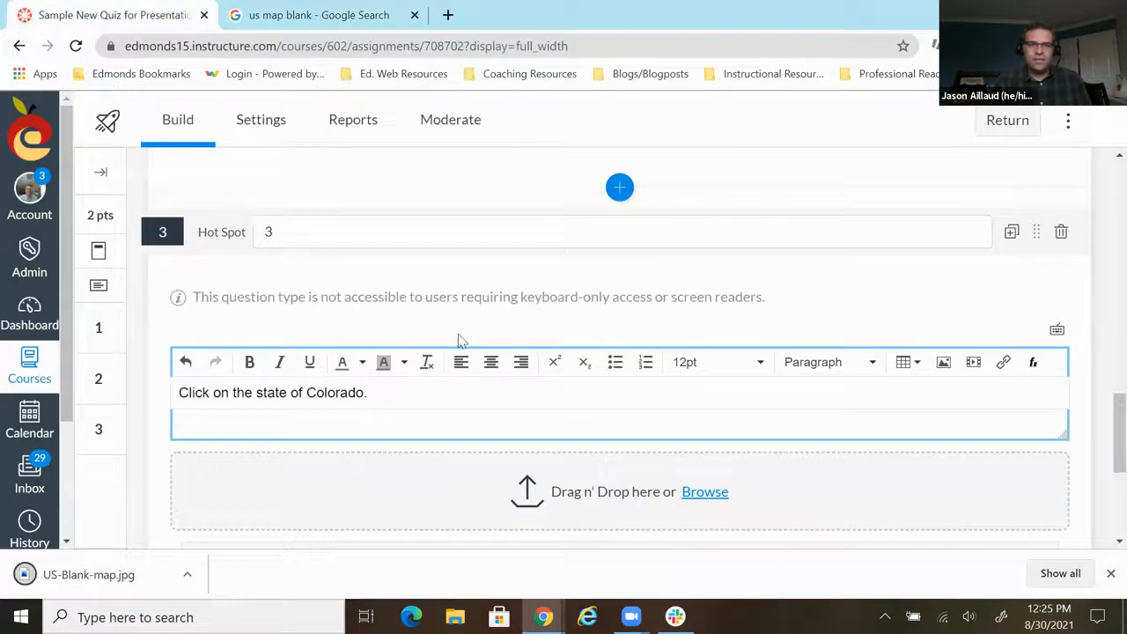
left_click(1110, 573)
left_click(709, 495)
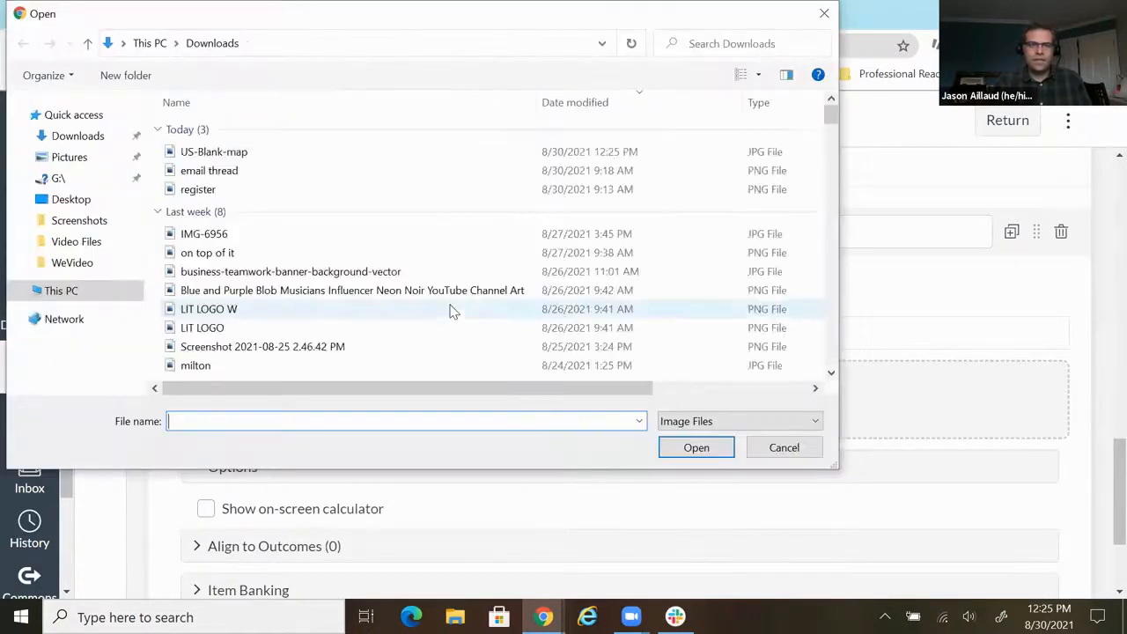
left_click(215, 151)
key("Return")
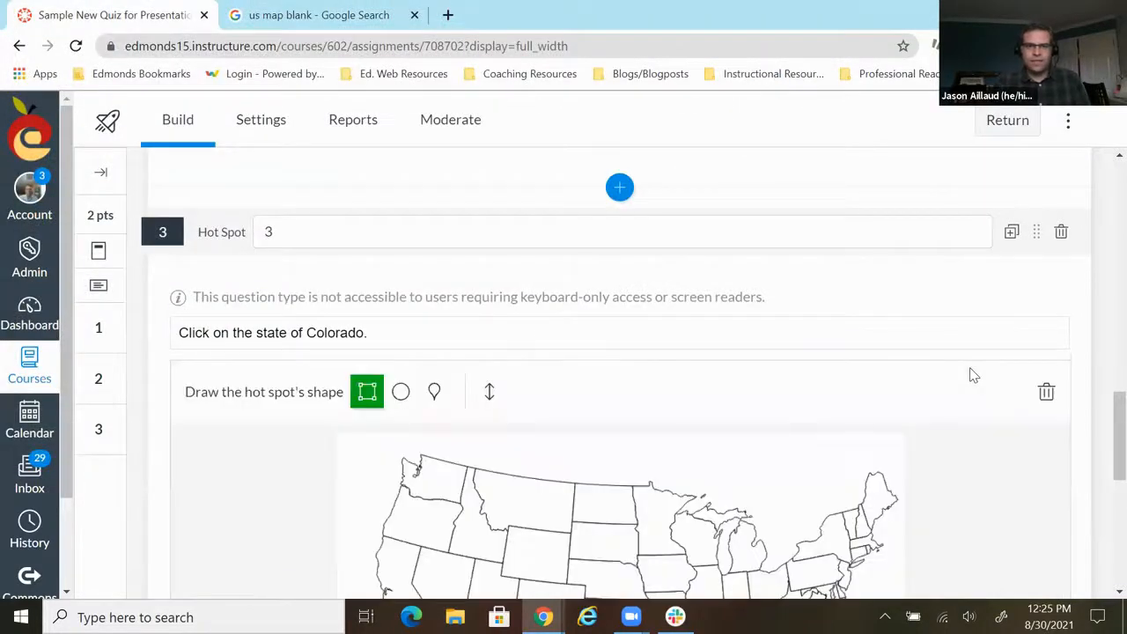
- Draw a polygon hot spot along the four borders of Colorado on the map and close the shape
scroll(795, 368, "down", 2)
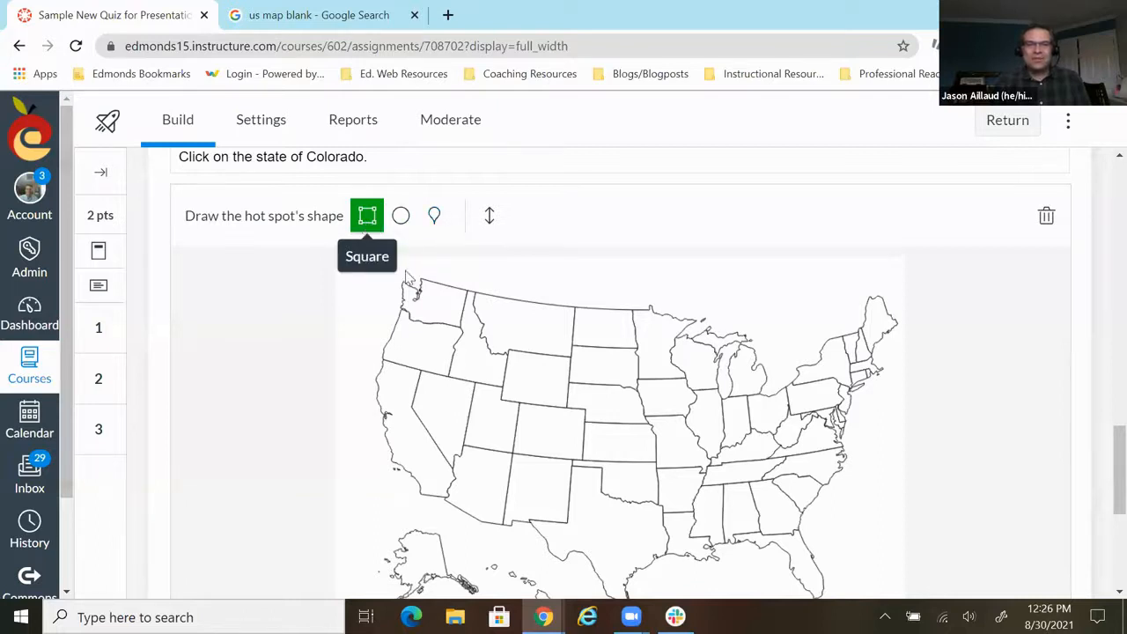
left_click(436, 218)
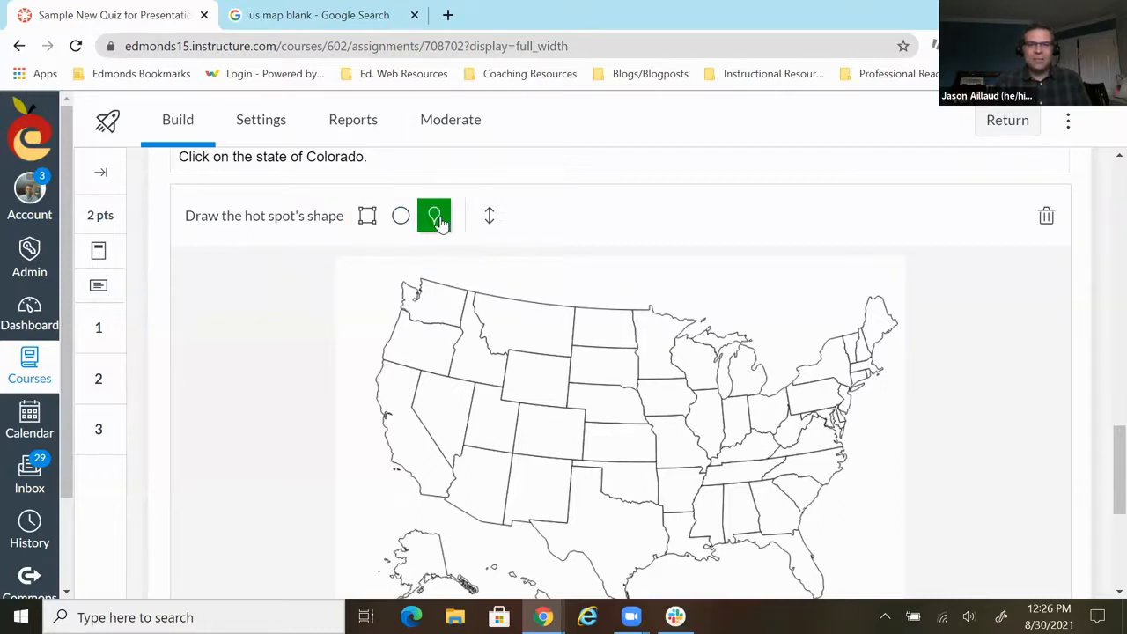
left_click(518, 400)
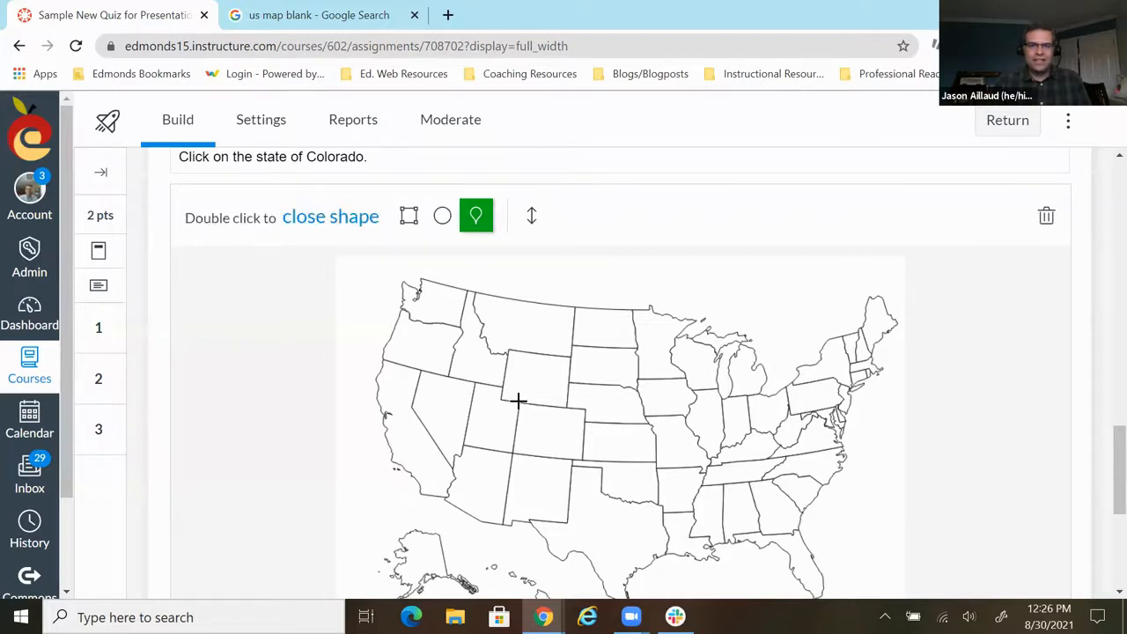
left_click(511, 453)
left_click(584, 460)
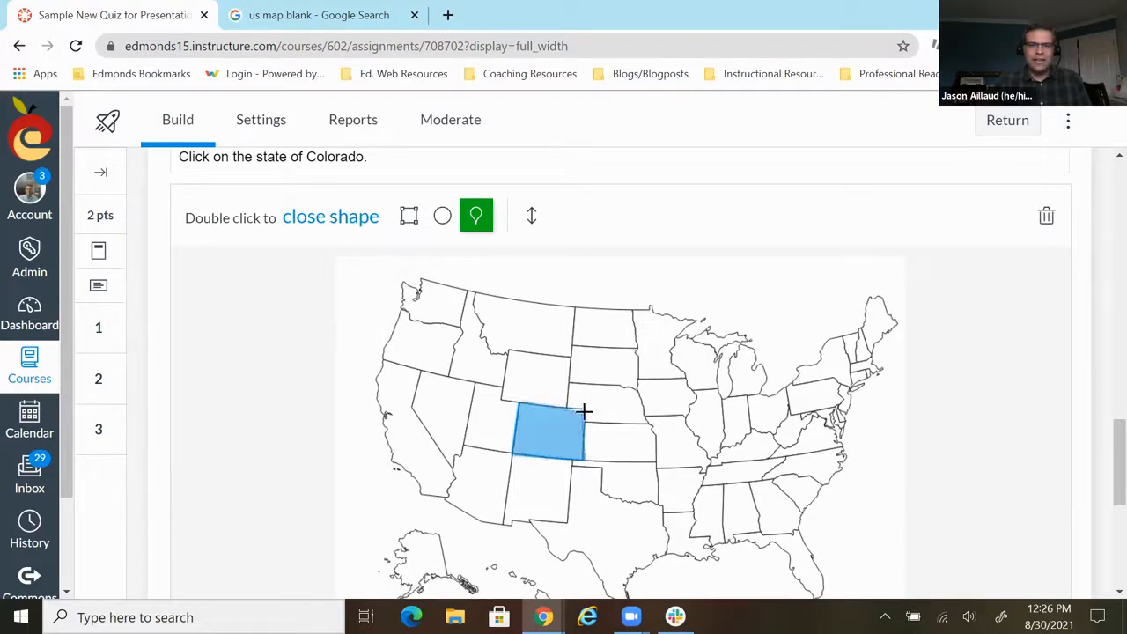
left_click(586, 409)
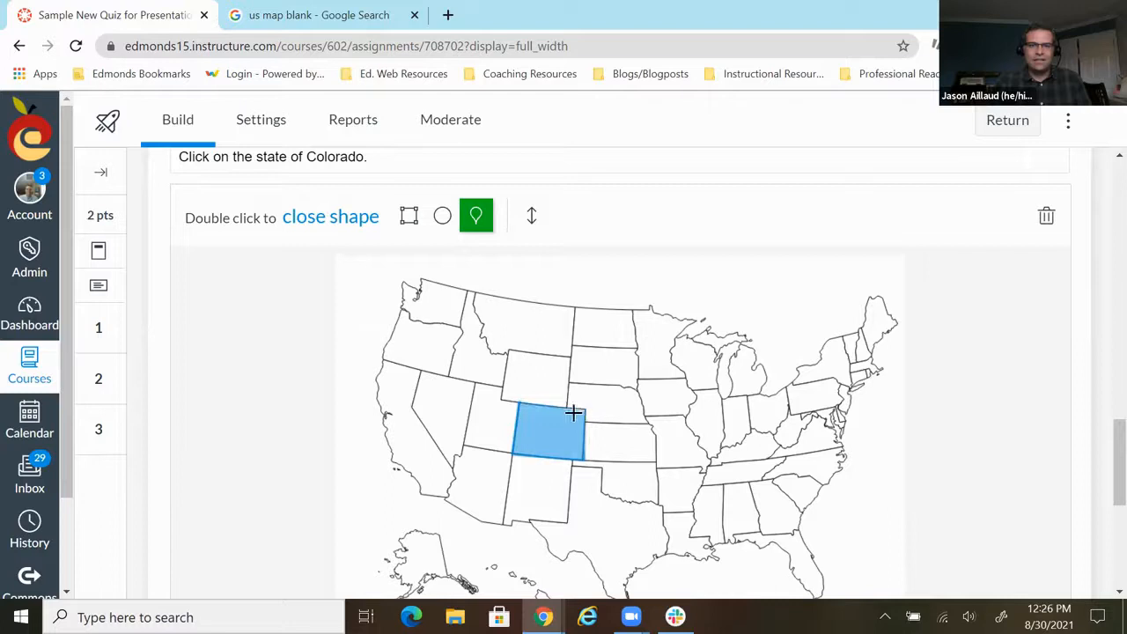
double_click(517, 401)
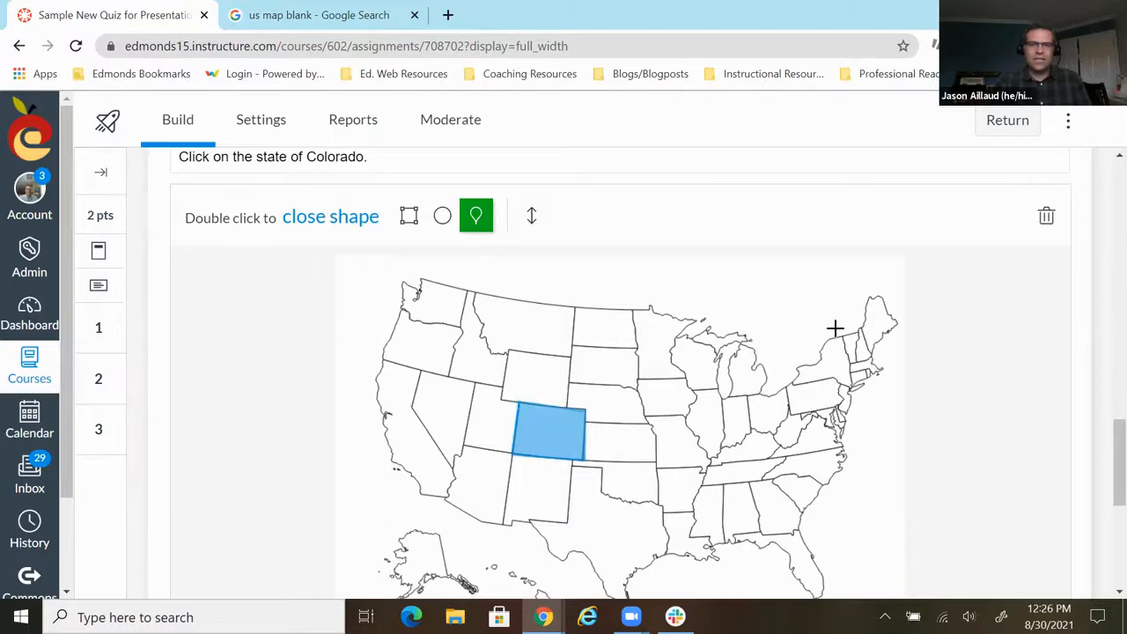
- Finish and save the Hot Spot question
scroll(791, 379, "down", 1)
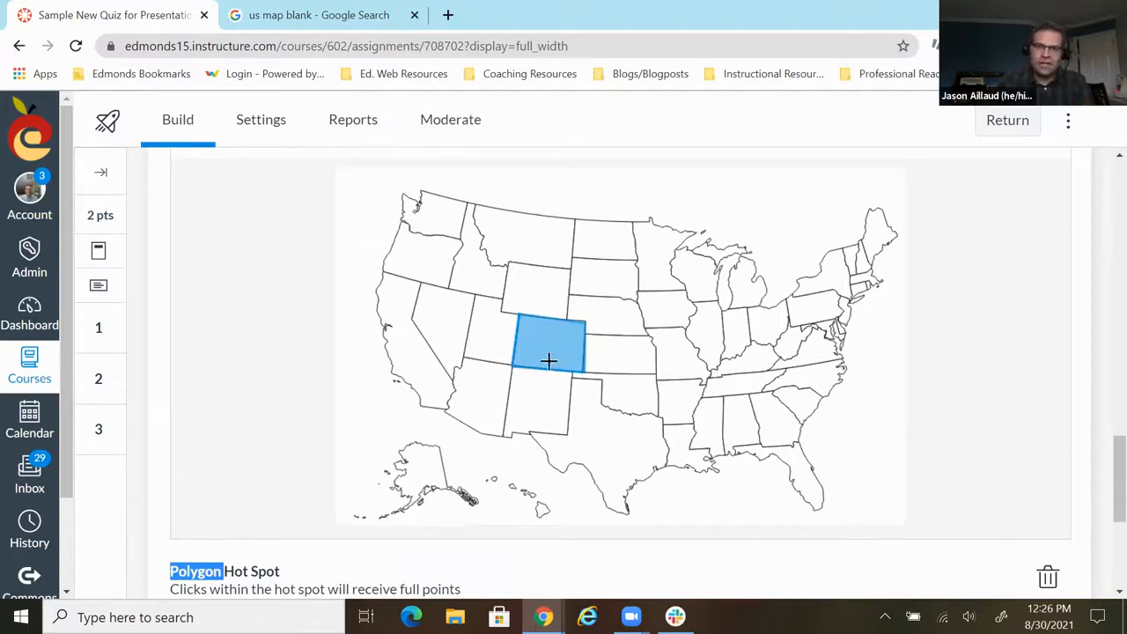
scroll(489, 361, "down", 2)
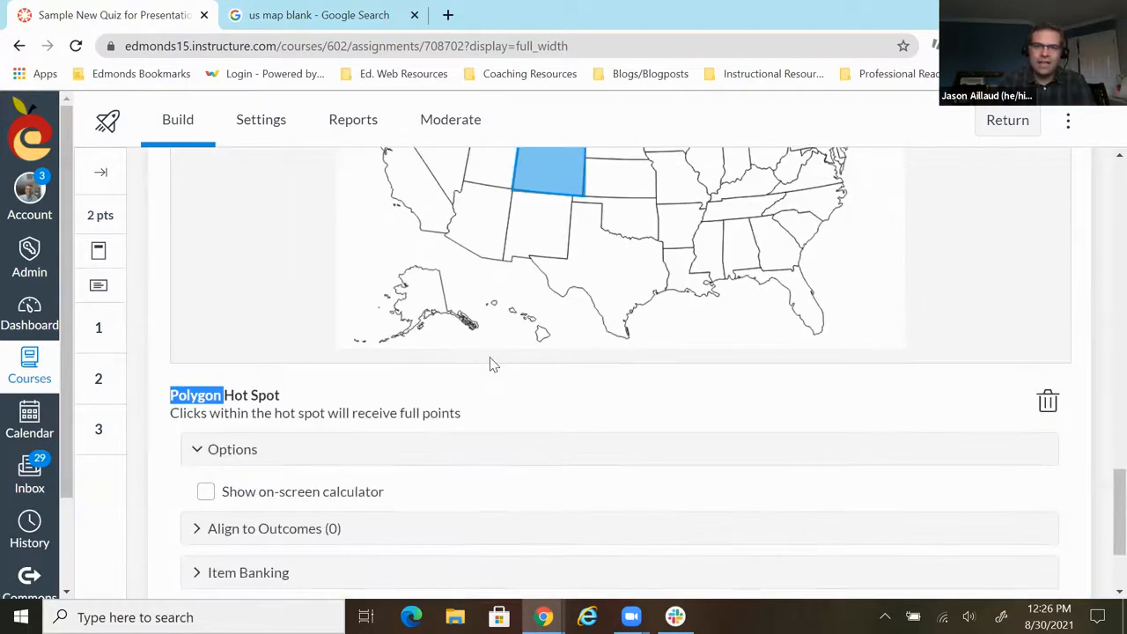
scroll(490, 361, "down", 2)
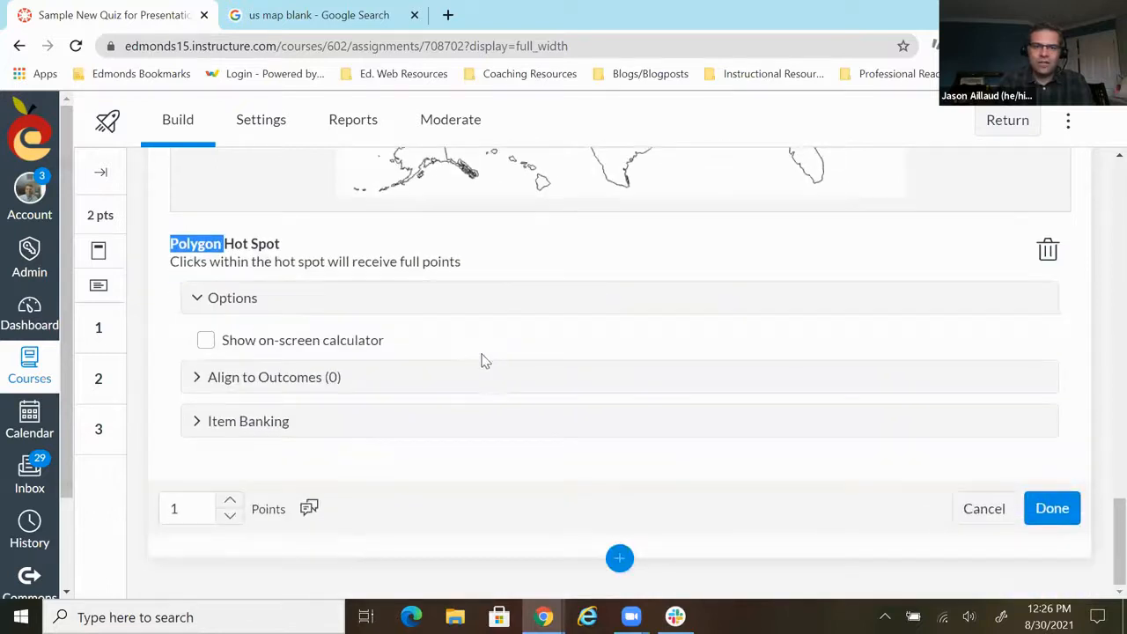
left_click(1051, 509)
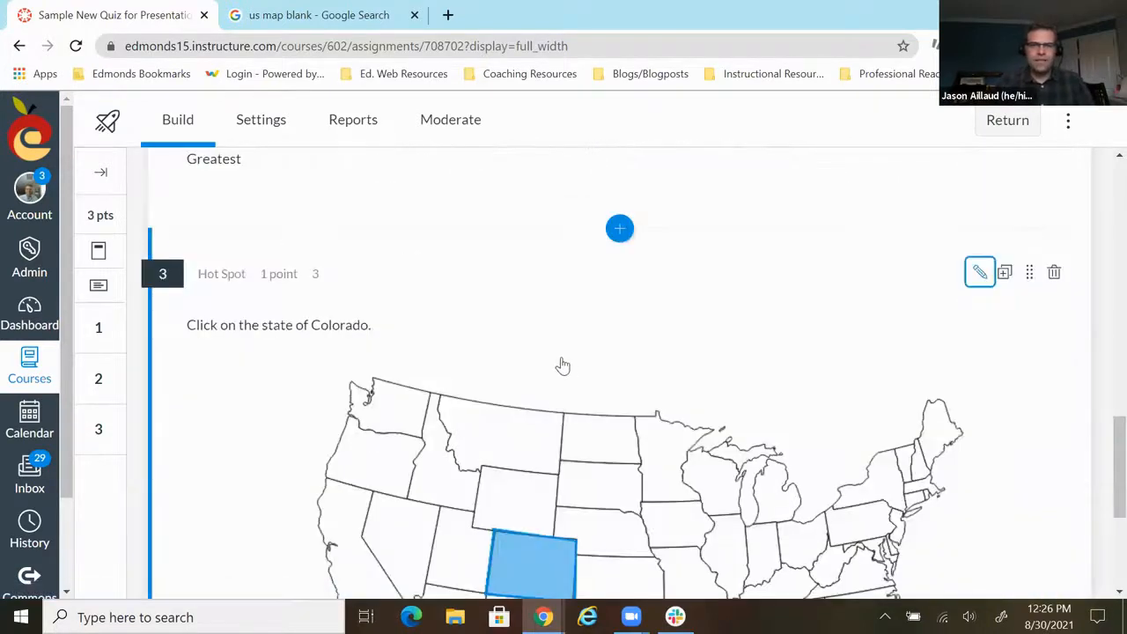
- Insert a Stimulus after the Hot Spot question at the end of the quiz
scroll(559, 370, "down", 3)
scroll(669, 423, "up", 1)
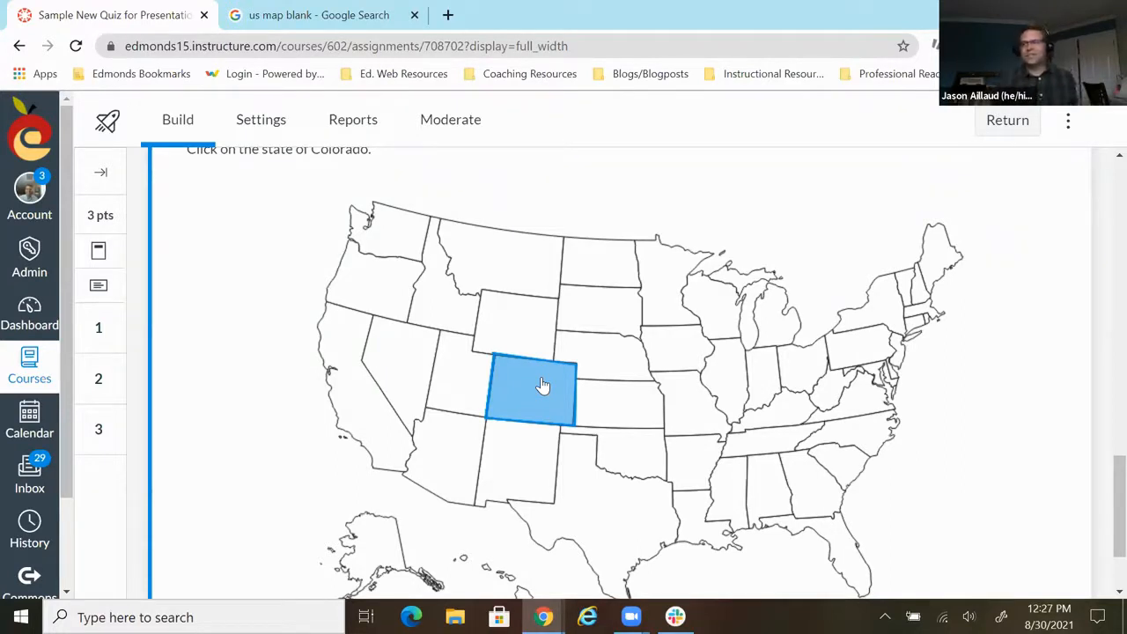
scroll(551, 387, "down", 2)
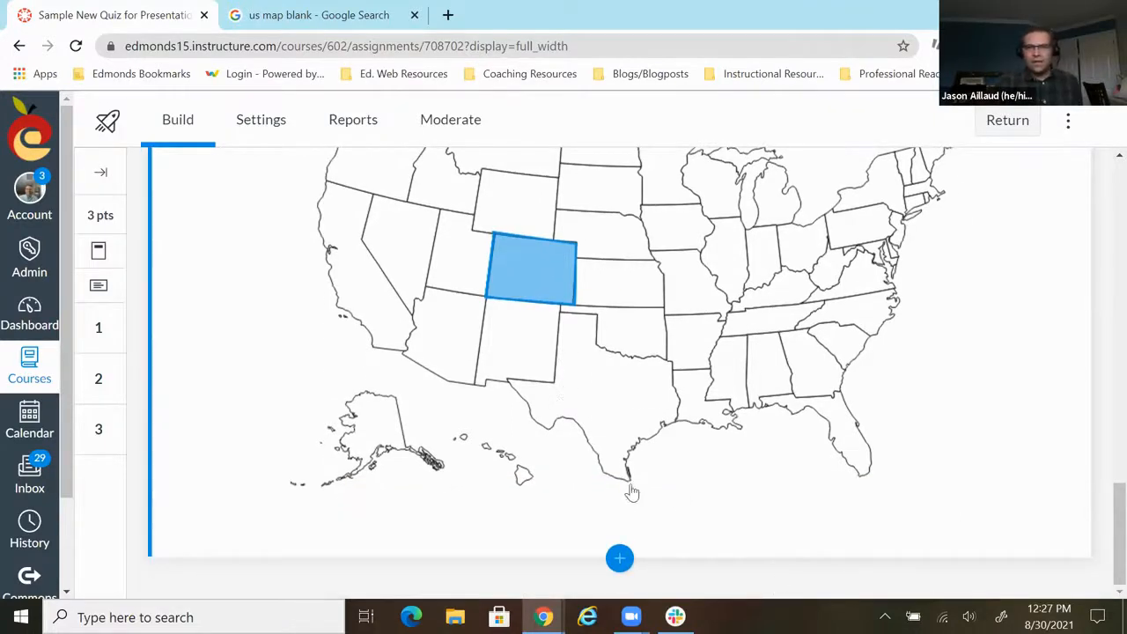
left_click(620, 561)
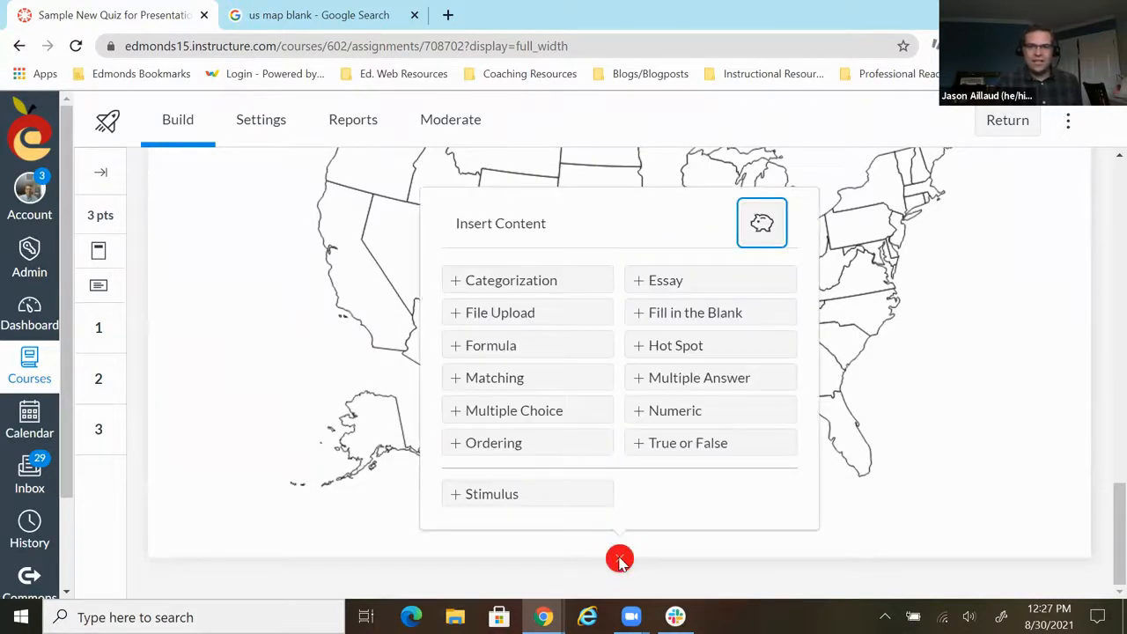
left_click(531, 495)
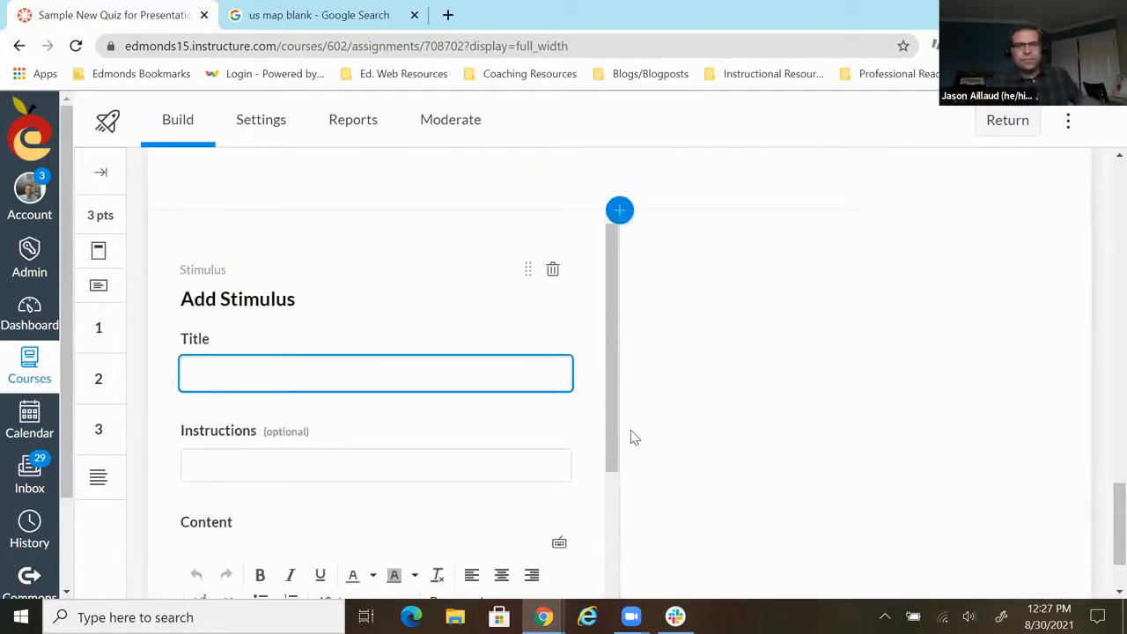
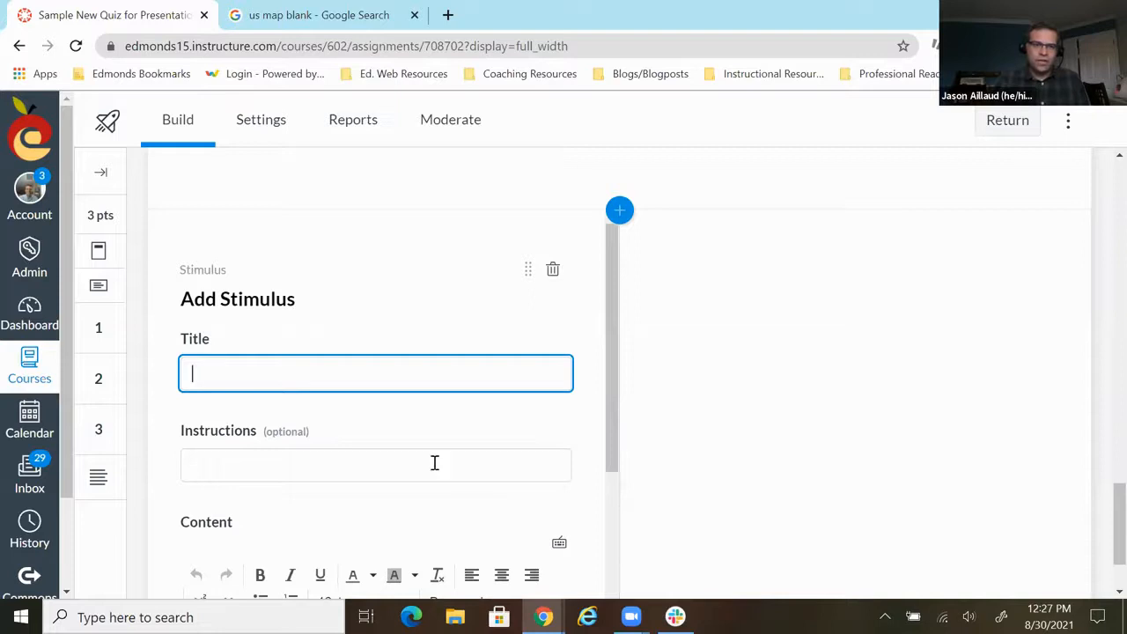
- Title the stimulus 4 and enter the instructions "Read the passage and answer the questions."
scroll(390, 446, "down", 1)
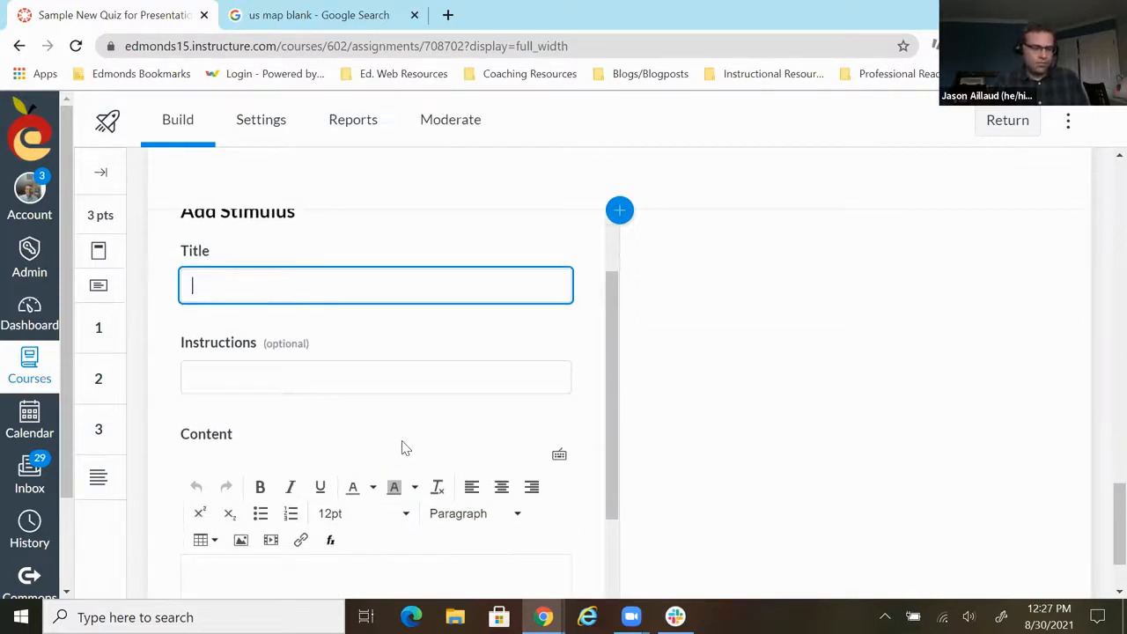
scroll(385, 447, "up", 2)
scroll(385, 451, "down", 2)
type("4")
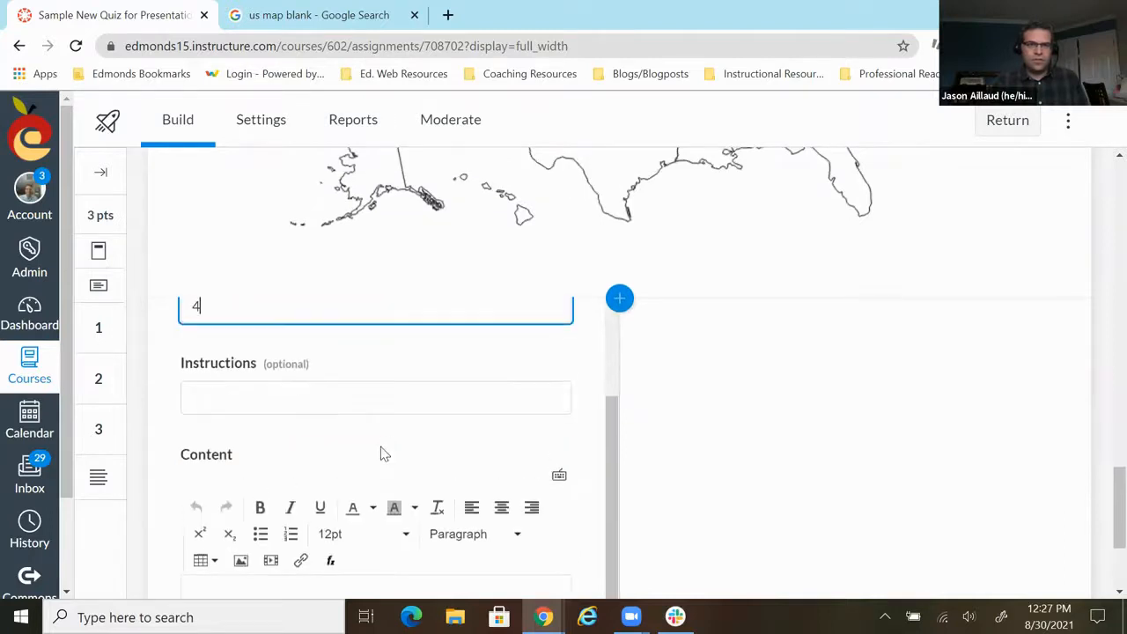
left_click(284, 396)
type("Read the passage and answer the questions.")
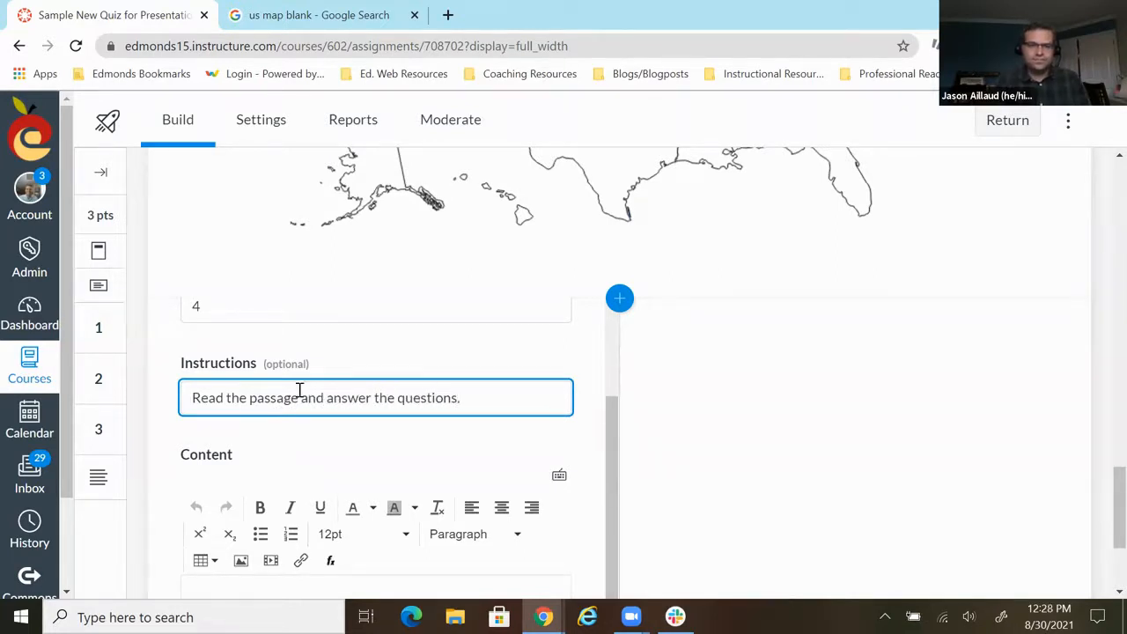
- Paste the copied passage beginning "ALICE was beginning to get very tired" into the stimulus content
scroll(282, 400, "down", 2)
scroll(352, 467, "down", 1)
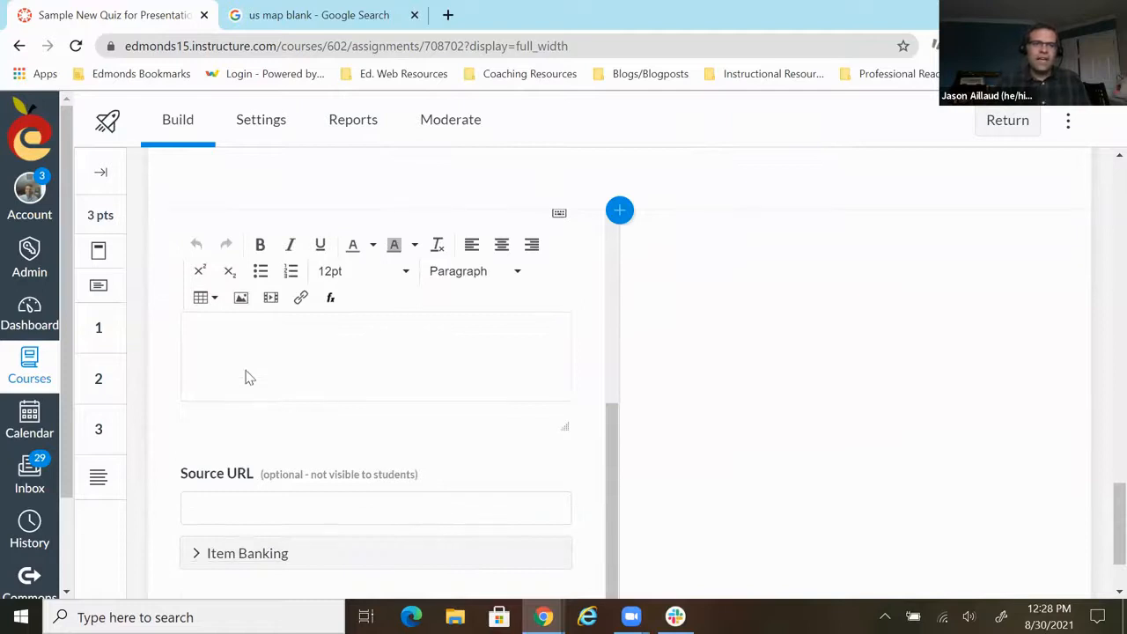
left_click(200, 350)
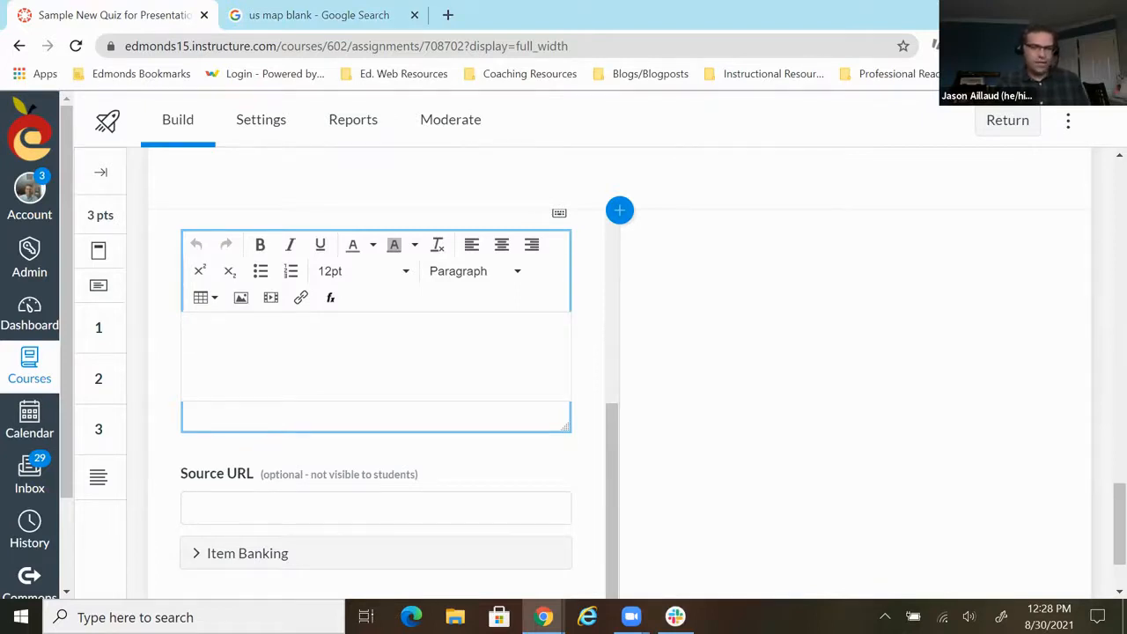
right_click(211, 338)
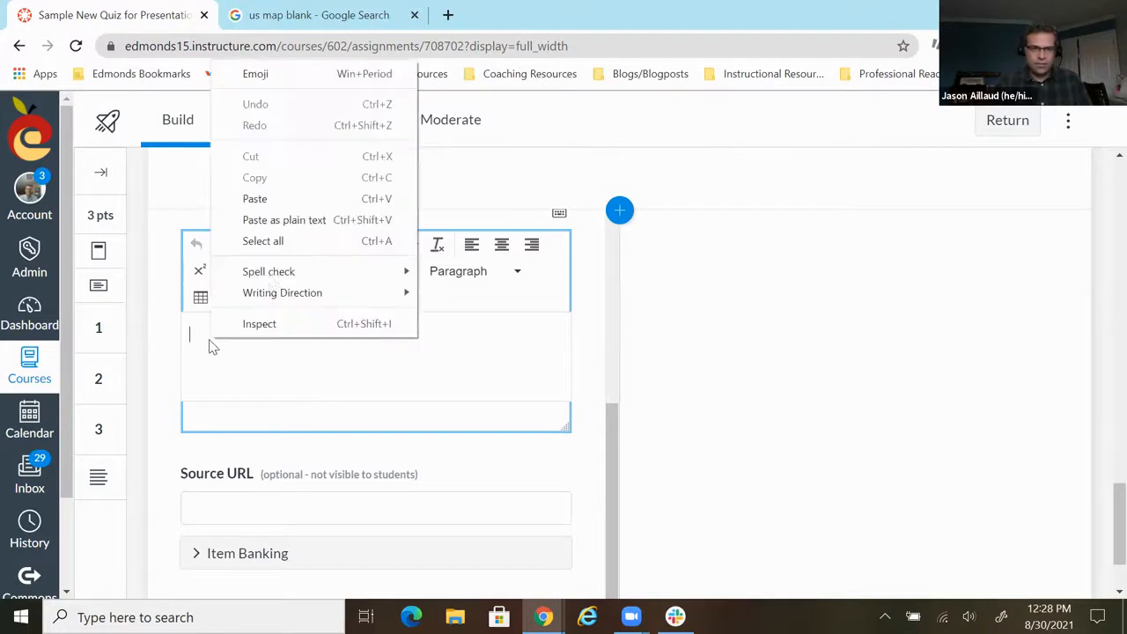
left_click(273, 199)
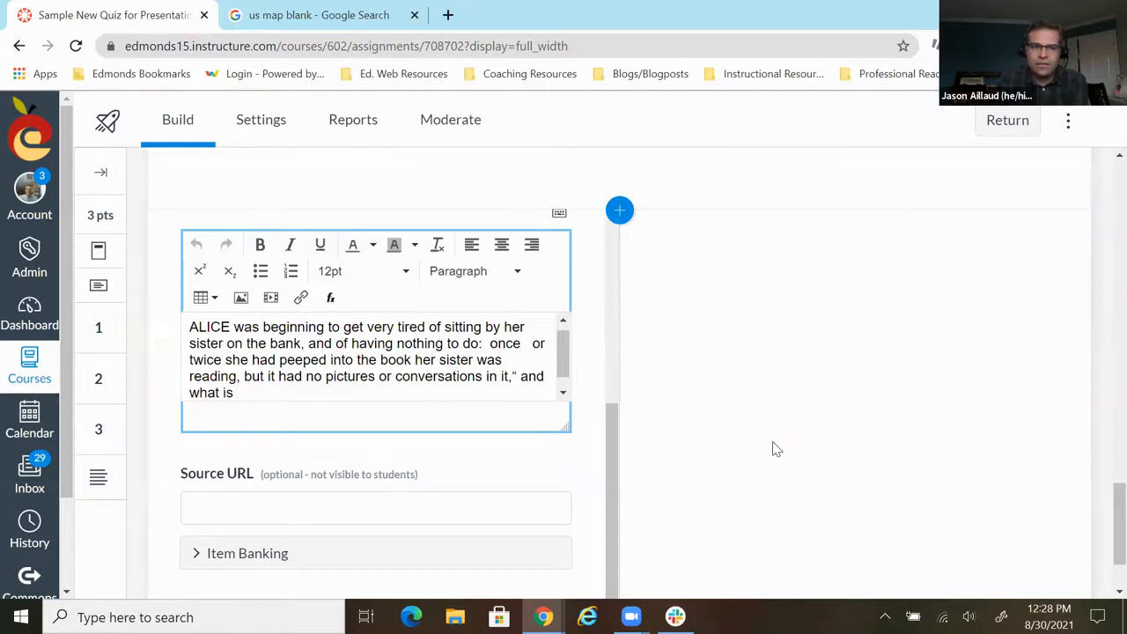
- Add the completed stimulus to the quiz
scroll(1045, 370, "up", 1)
scroll(611, 276, "up", 1)
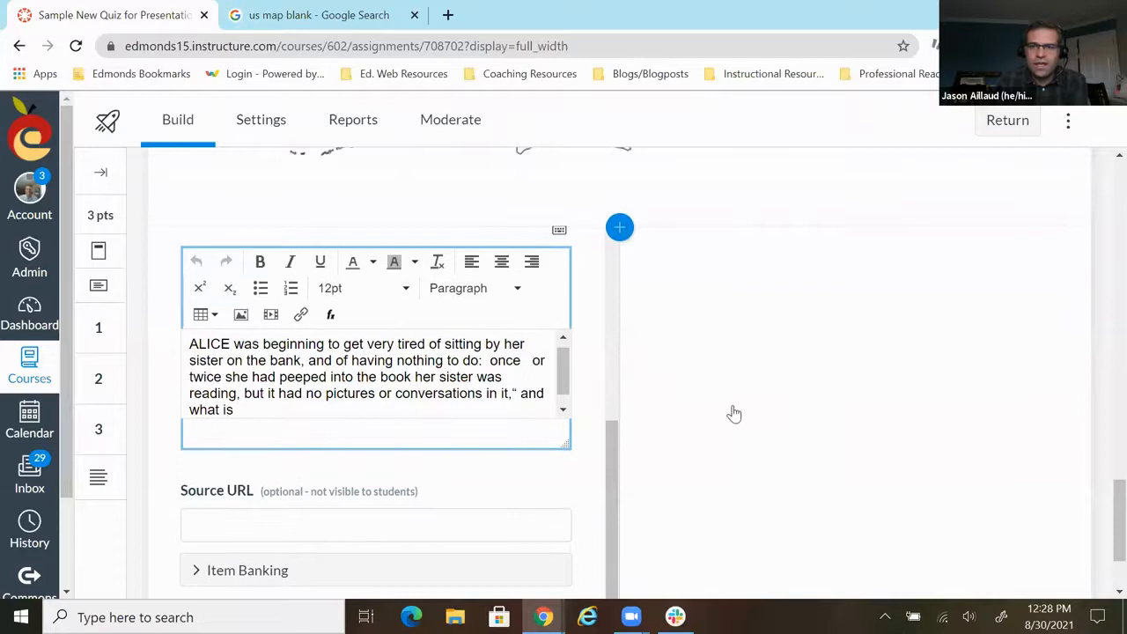
scroll(738, 412, "up", 1)
scroll(740, 411, "down", 3)
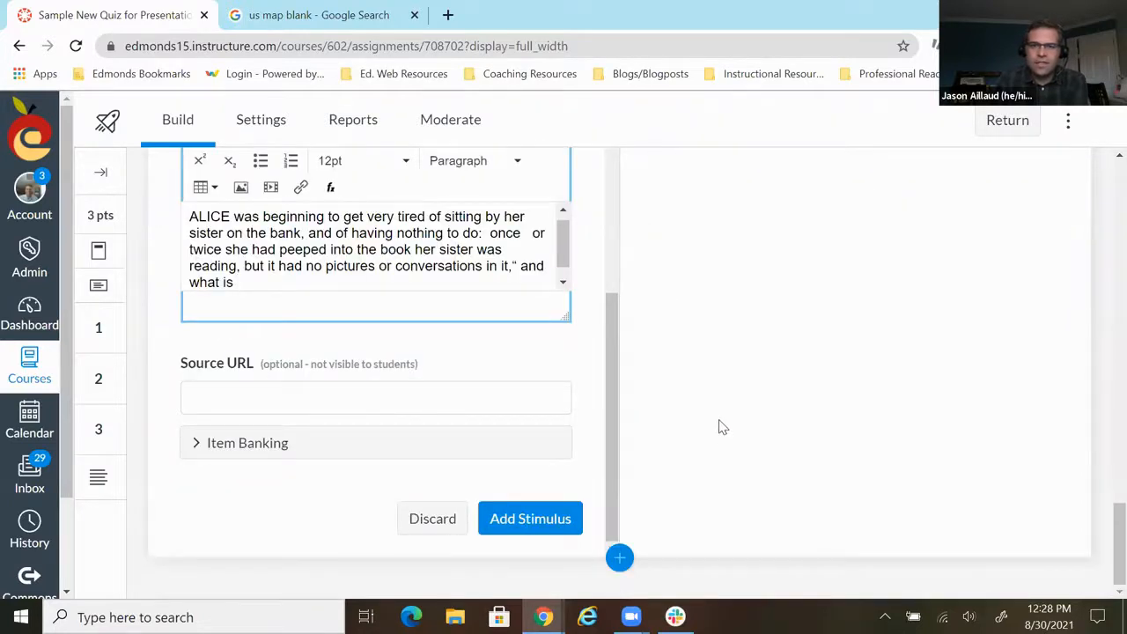
scroll(717, 430, "up", 1)
scroll(635, 500, "down", 1)
left_click(551, 519)
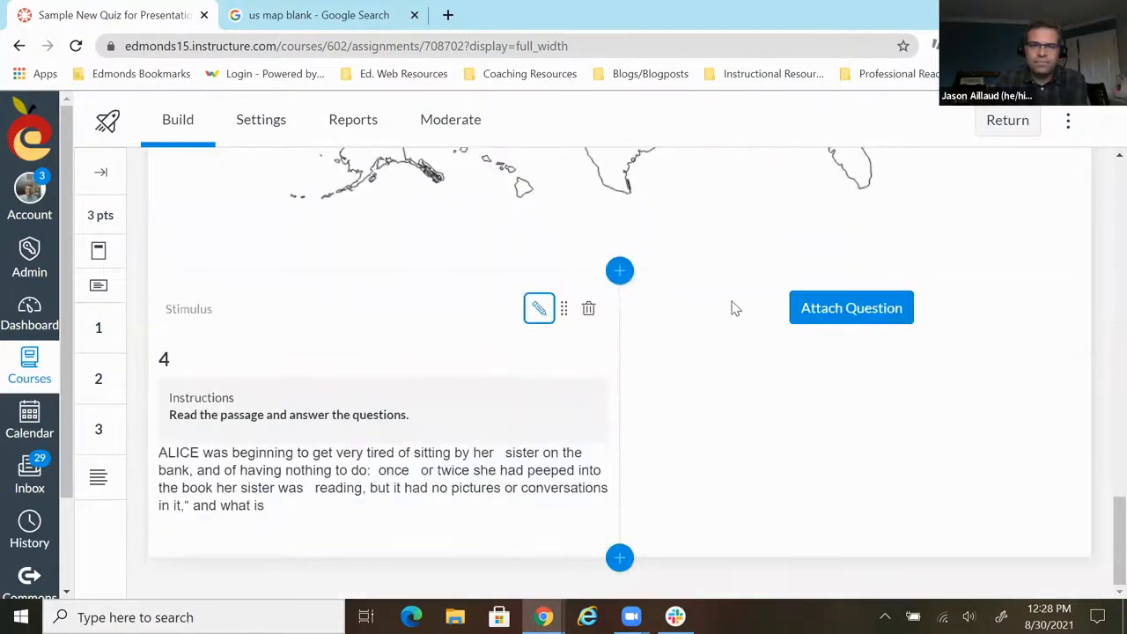
left_click(551, 480)
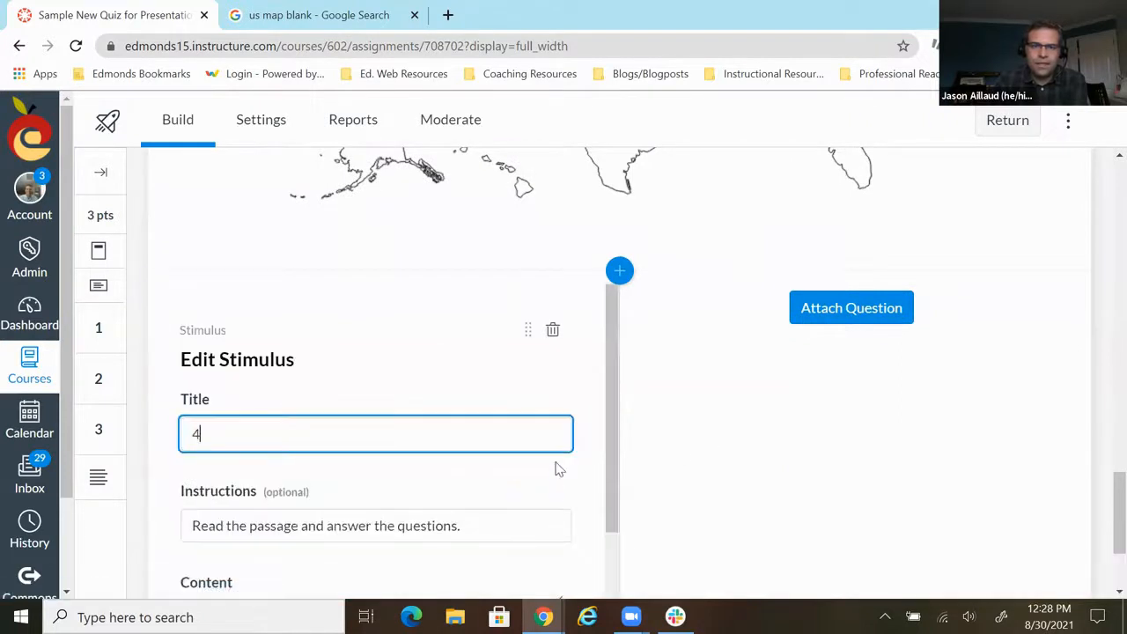
- Attach a Multiple Choice question to the stimulus with the stem "Who is the main character?"
left_click(859, 327)
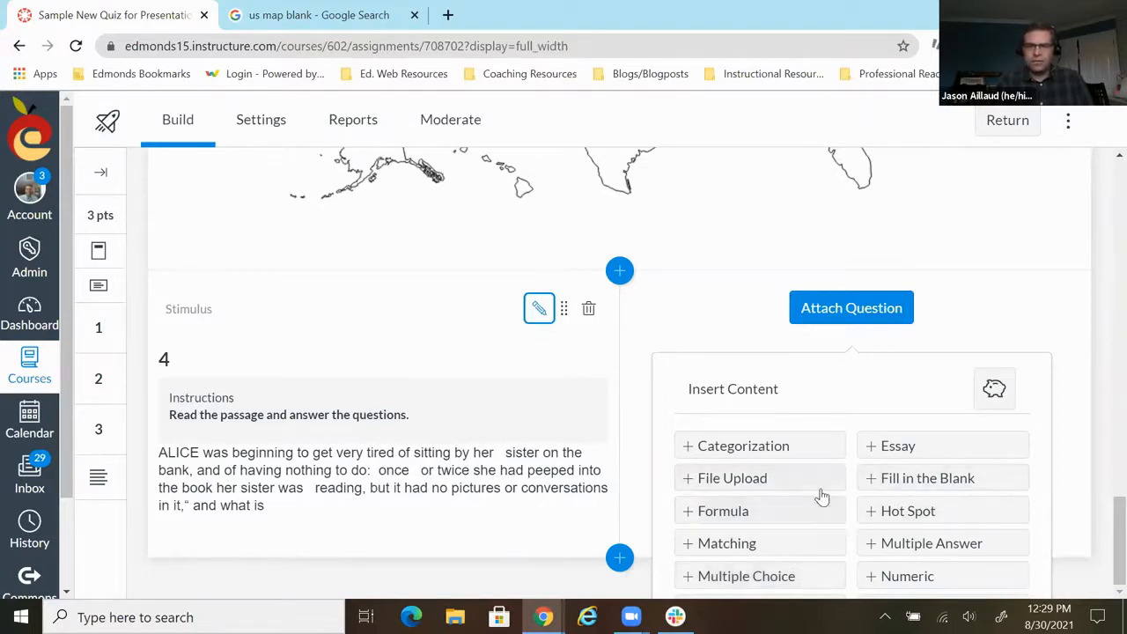
left_click(713, 583)
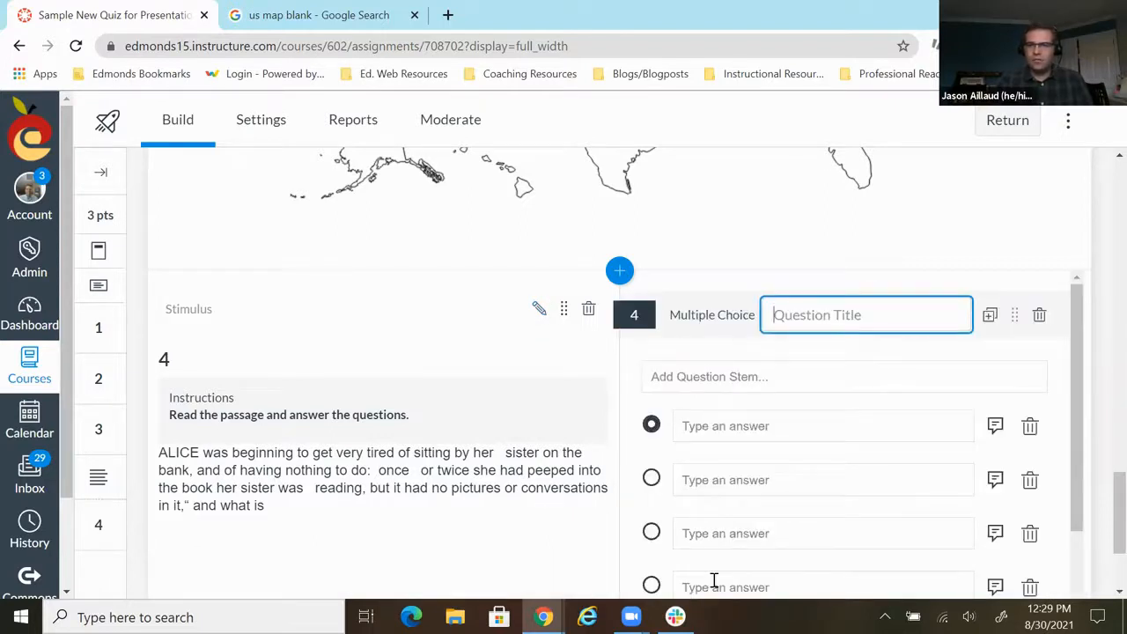
left_click(683, 377)
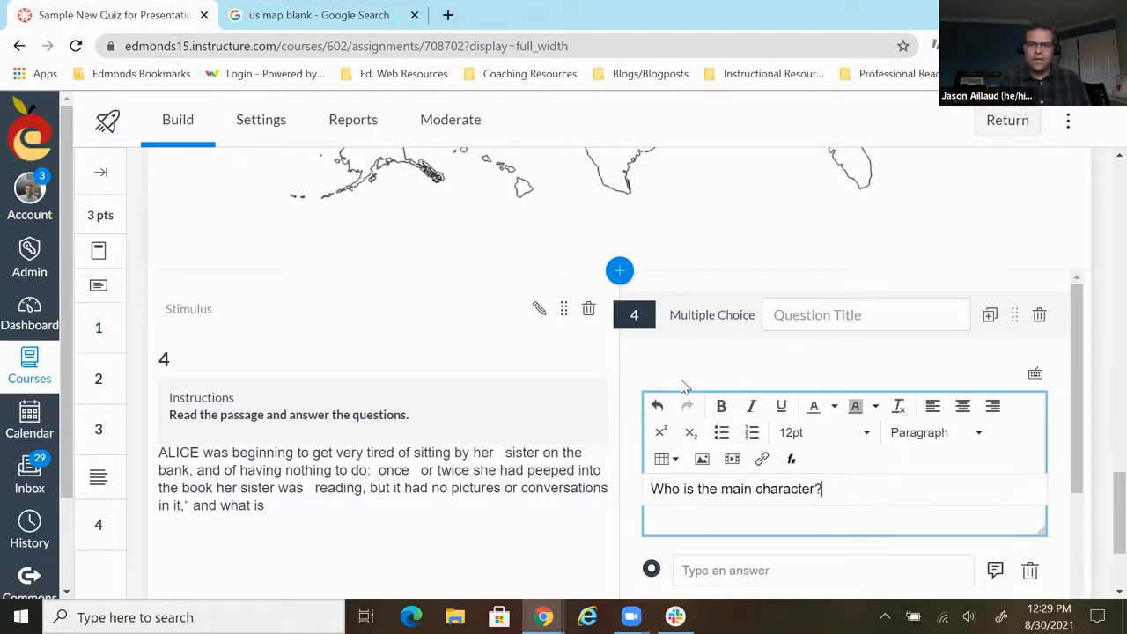
- Enter "Alice" as the correct first answer and two other first names as the second and third answers
left_click(713, 364)
left_click(714, 311)
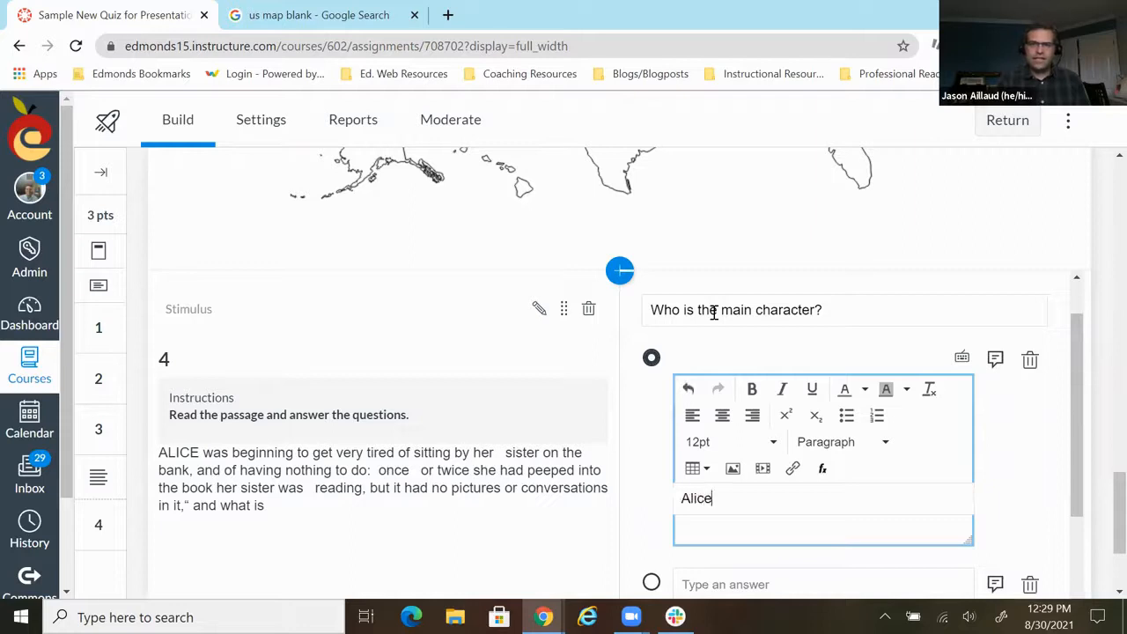
type("Alice")
scroll(727, 370, "down", 2)
left_click(737, 405)
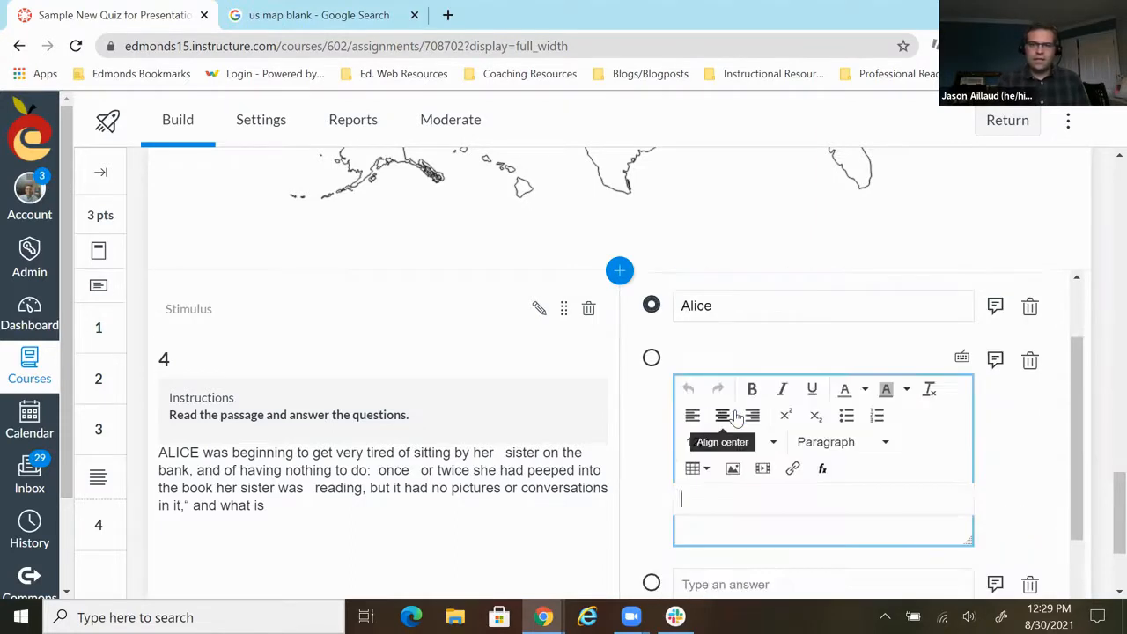
type("Jason")
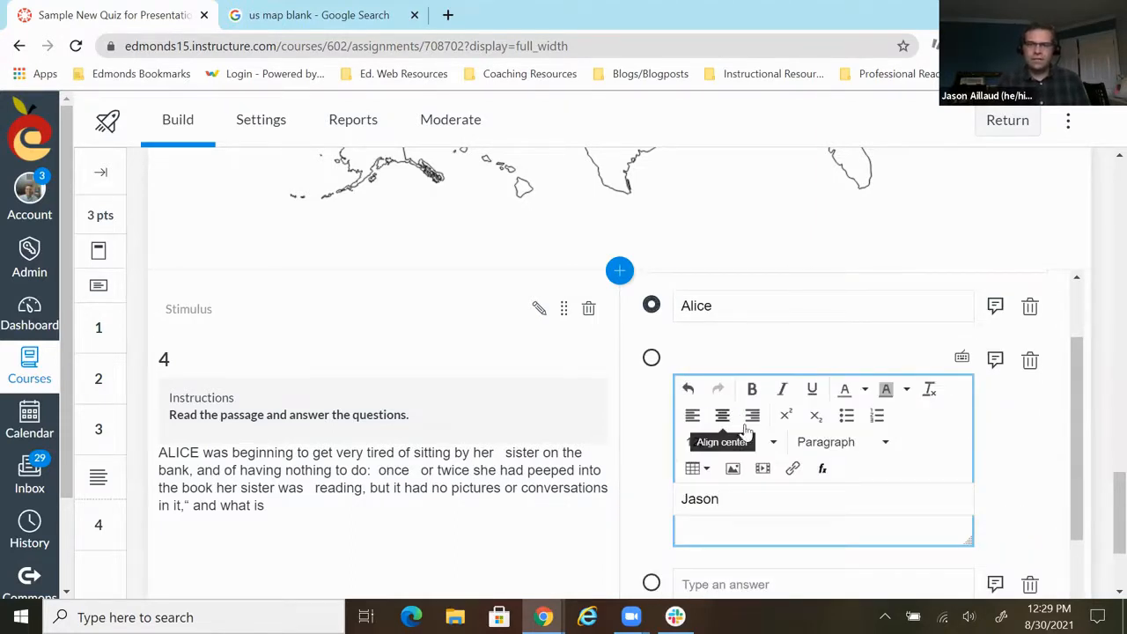
scroll(734, 423, "down", 2)
left_click(723, 403)
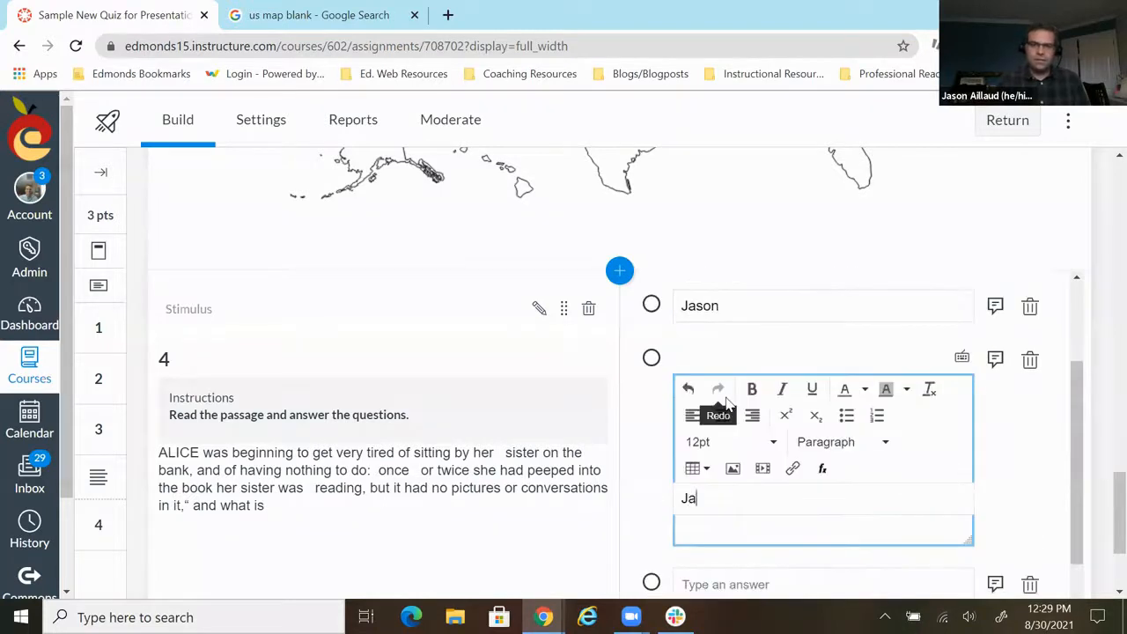
- Enter "The white rabbit" as the fourth answer and save the Multiple Choice question
scroll(745, 405, "down", 3)
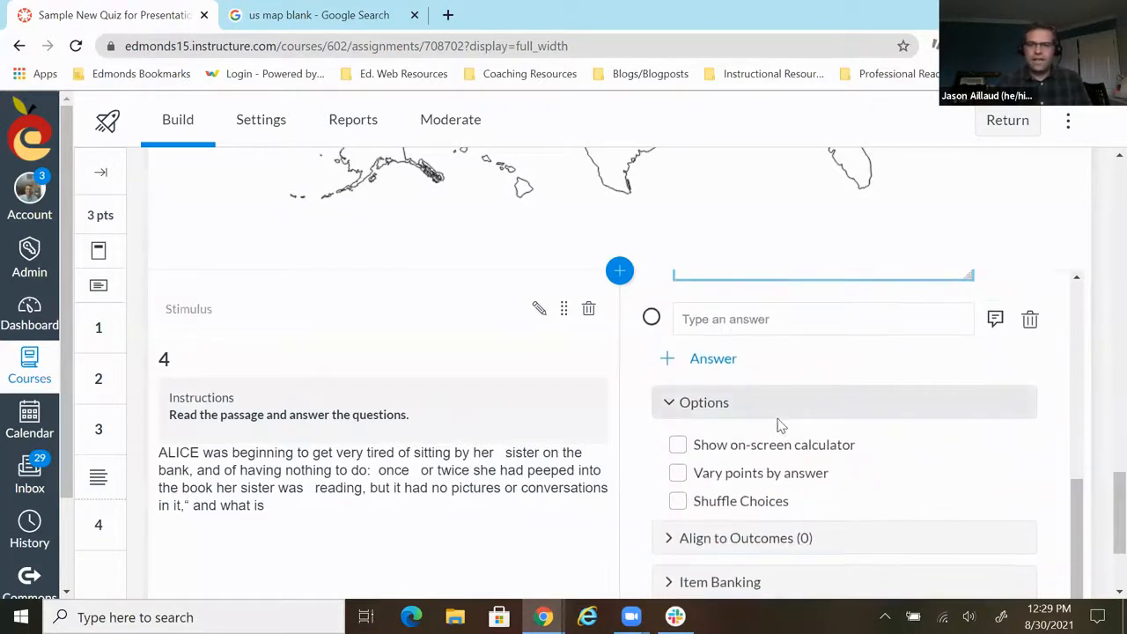
scroll(784, 433, "up", 1)
scroll(792, 440, "down", 1)
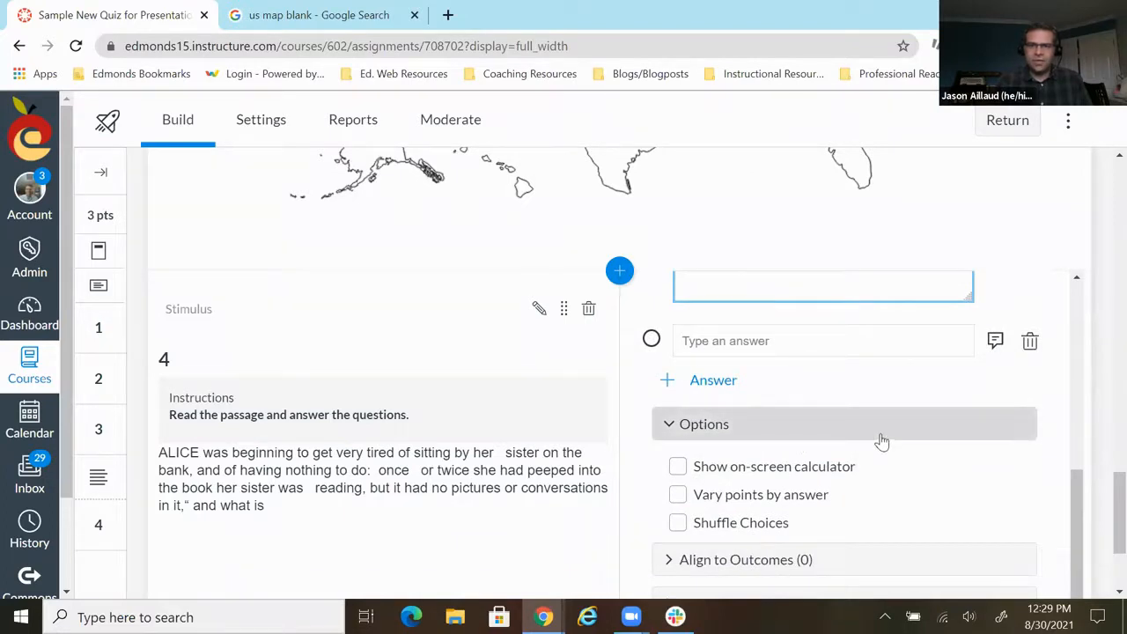
scroll(882, 441, "down", 4)
left_click(1046, 517)
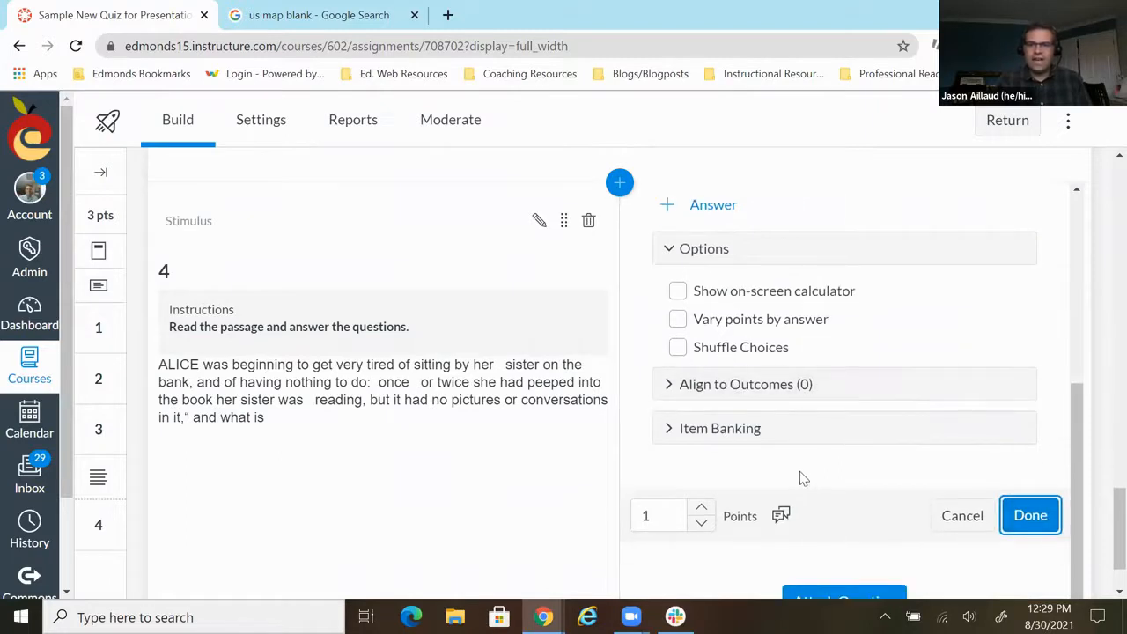
scroll(797, 325, "up", 3)
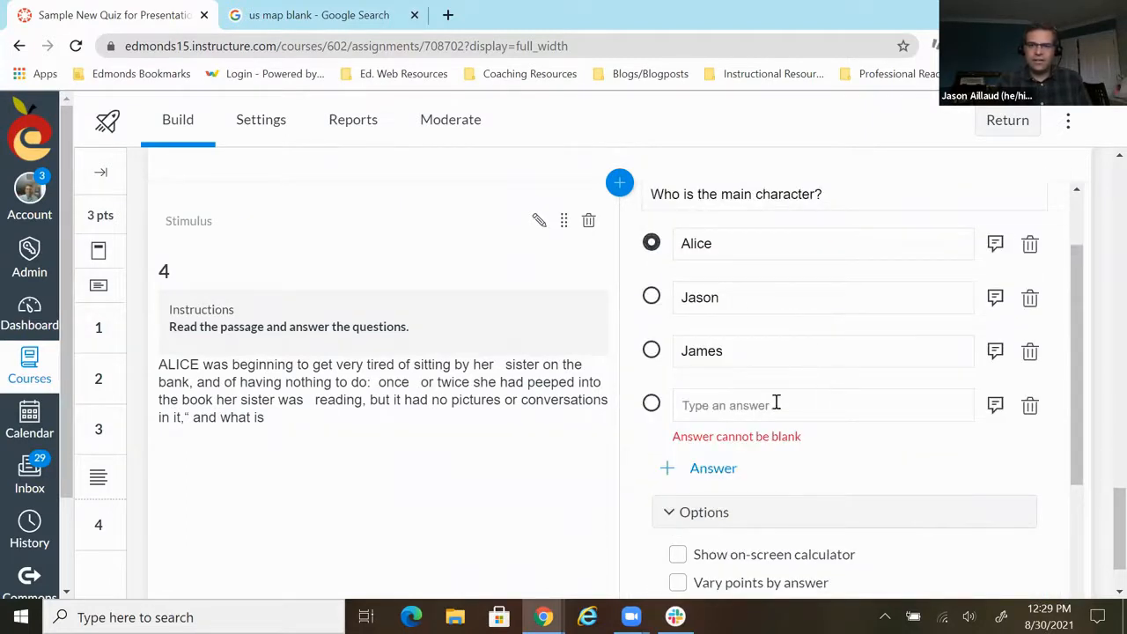
left_click(701, 401)
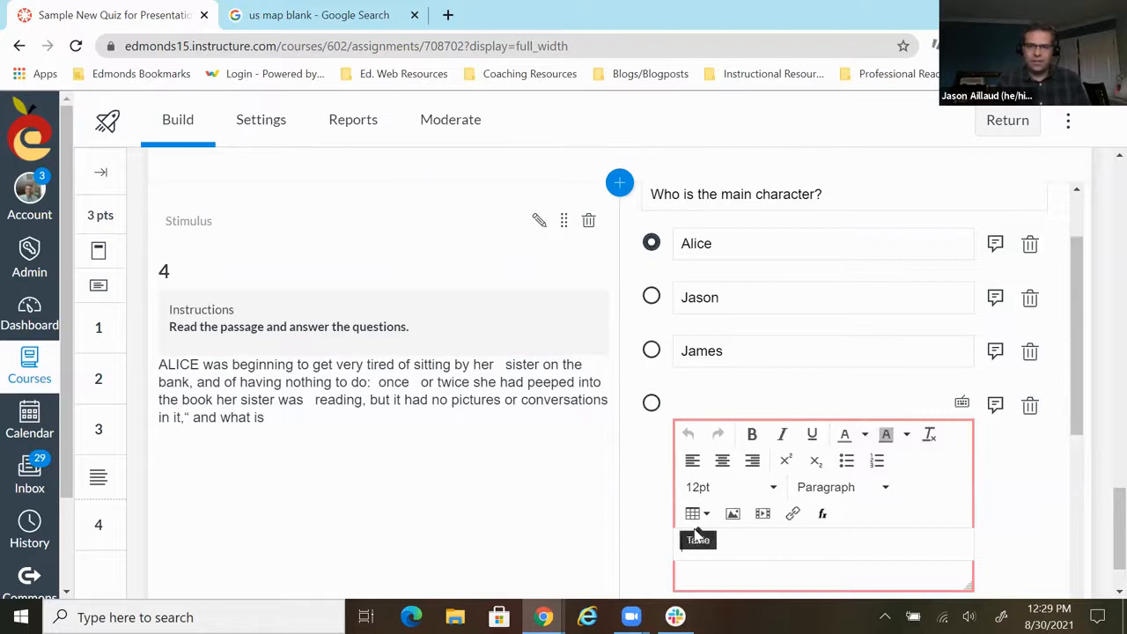
type("The white rabbit")
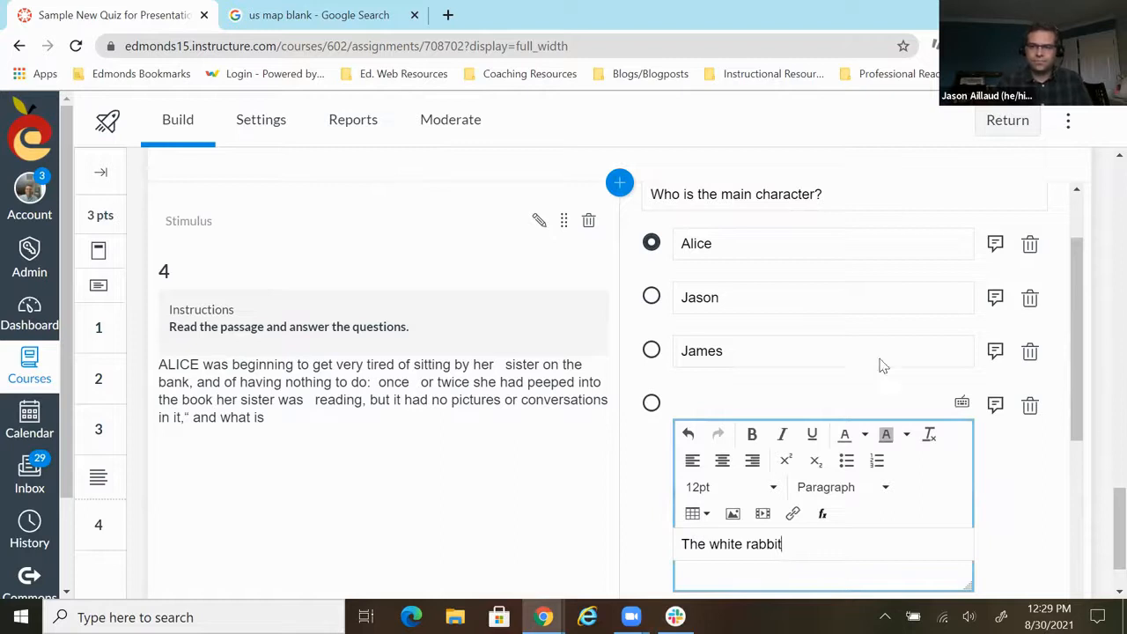
scroll(884, 366, "down", 4)
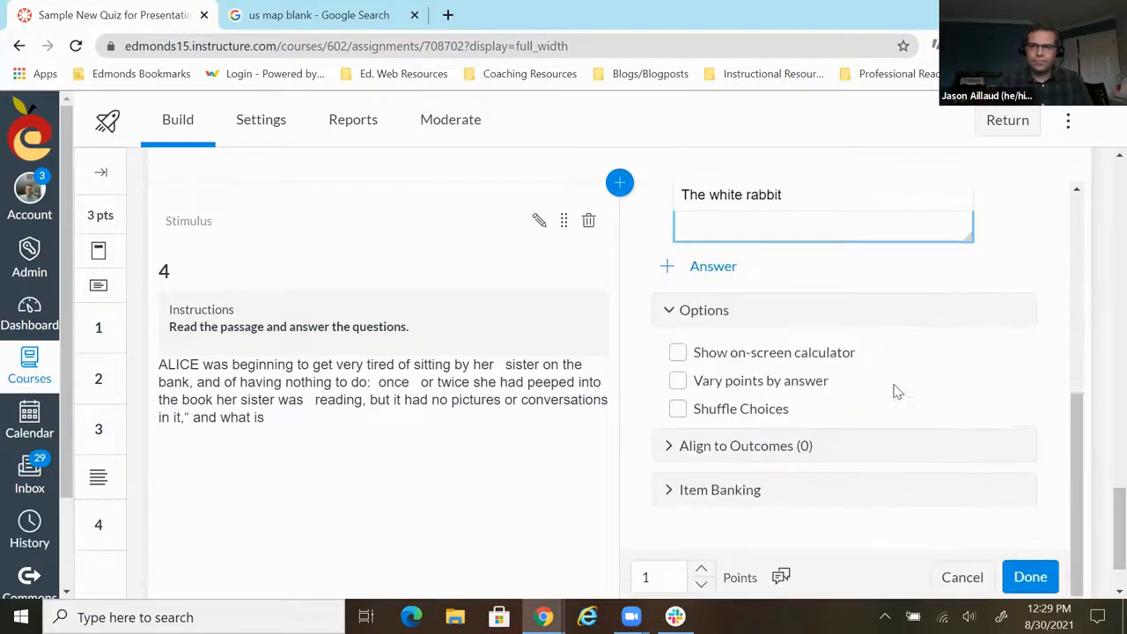
left_click(1028, 575)
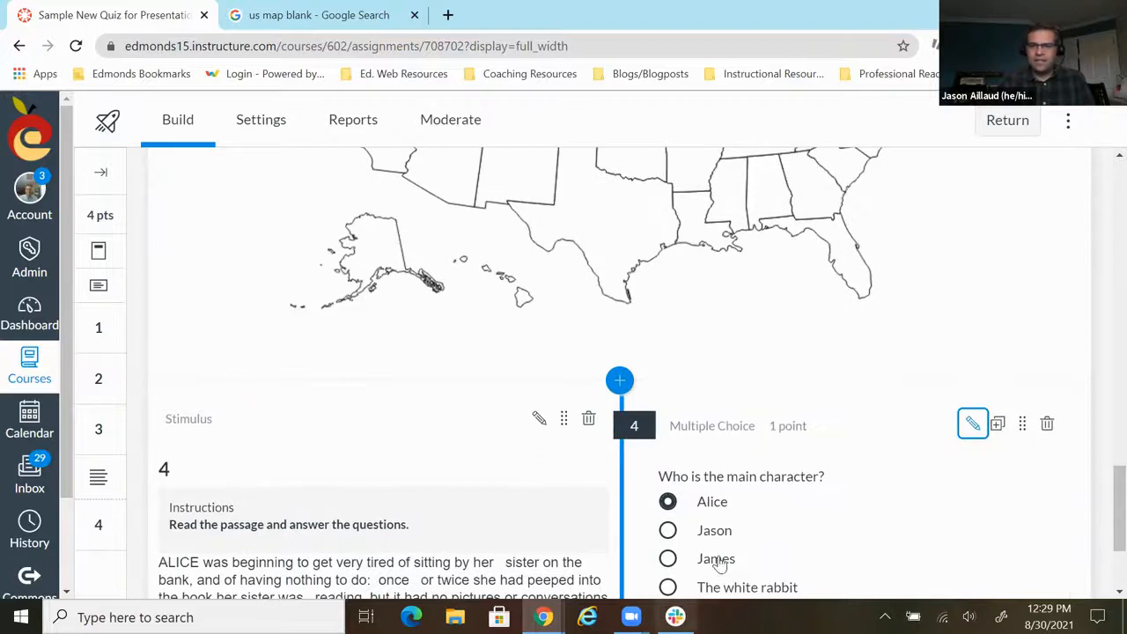
- Look over the finished quiz items and open the quiz preview
scroll(905, 458, "down", 2)
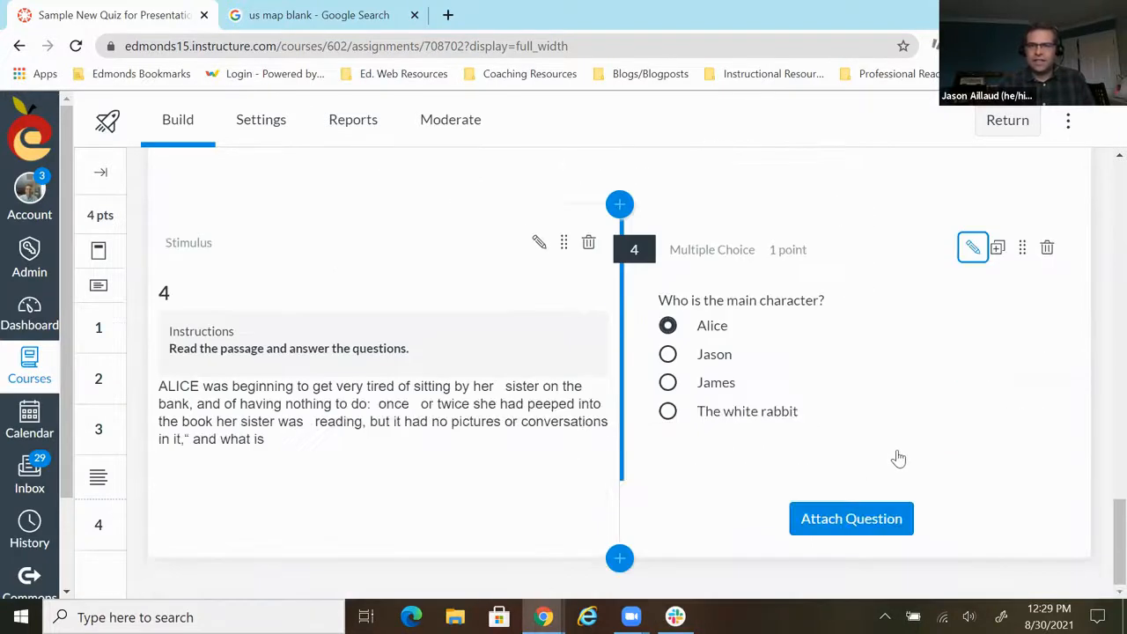
scroll(897, 458, "up", 20)
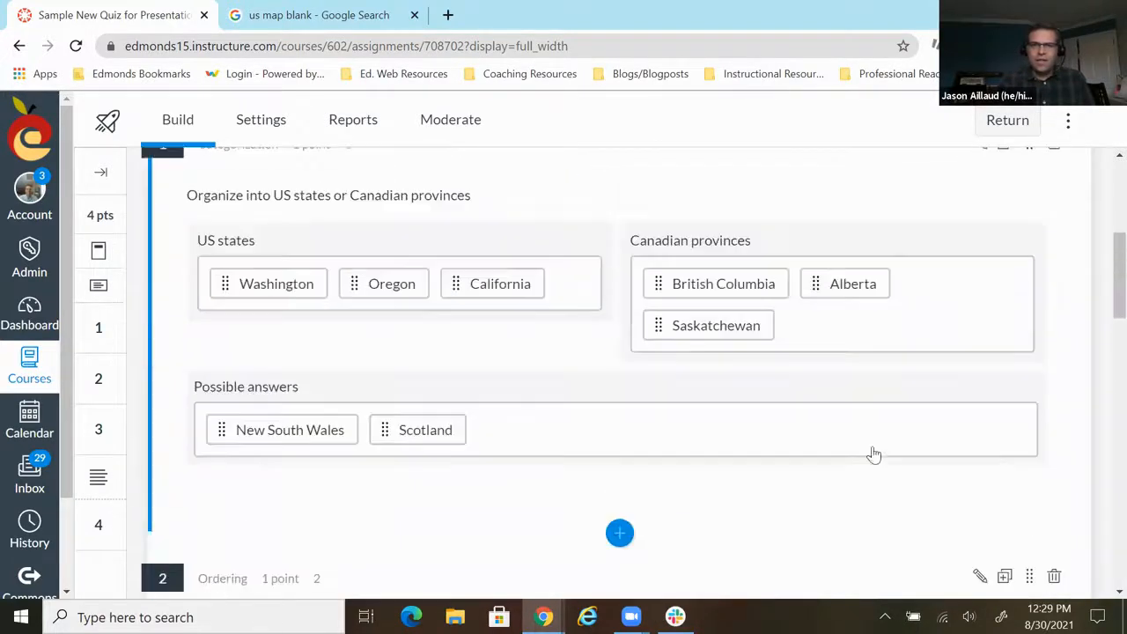
scroll(867, 446, "up", 2)
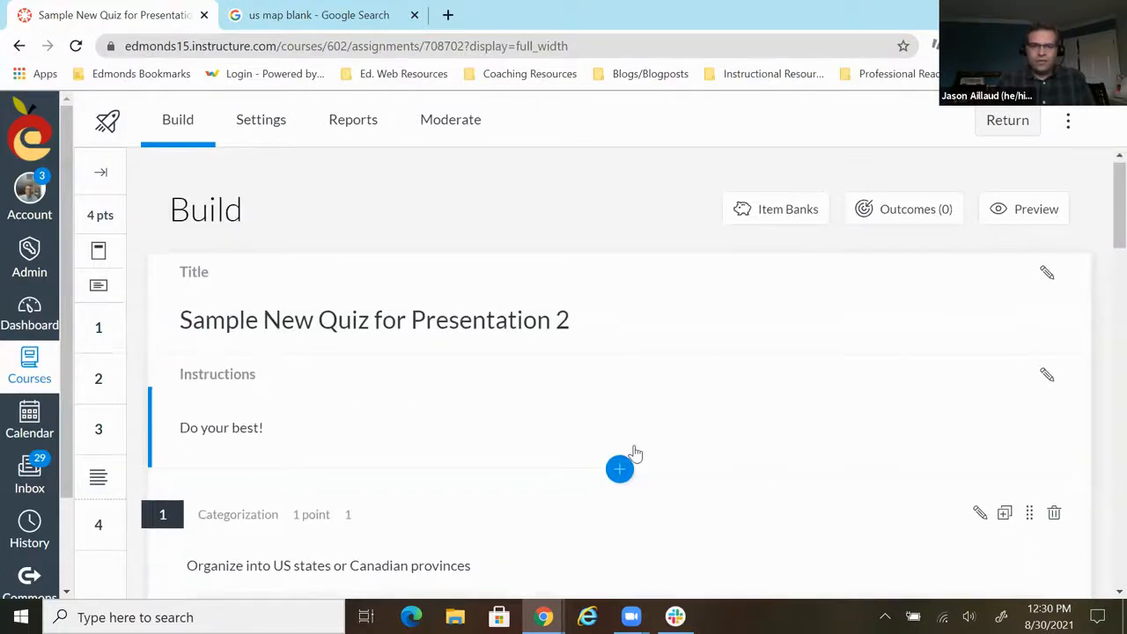
scroll(634, 453, "down", 3)
scroll(636, 453, "down", 15)
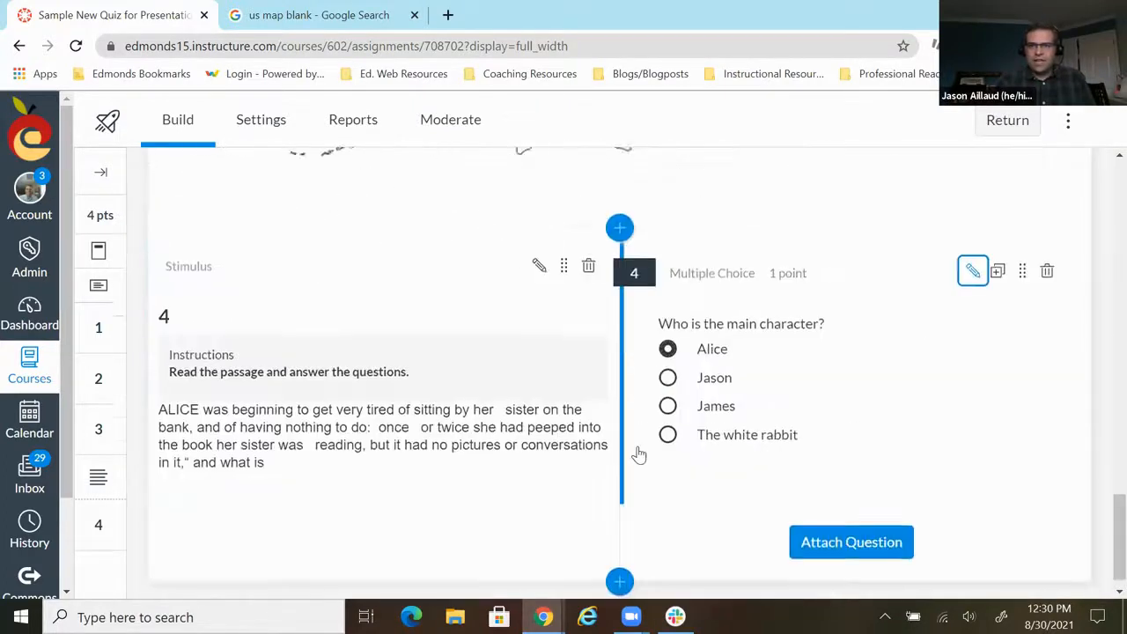
scroll(831, 385, "up", 20)
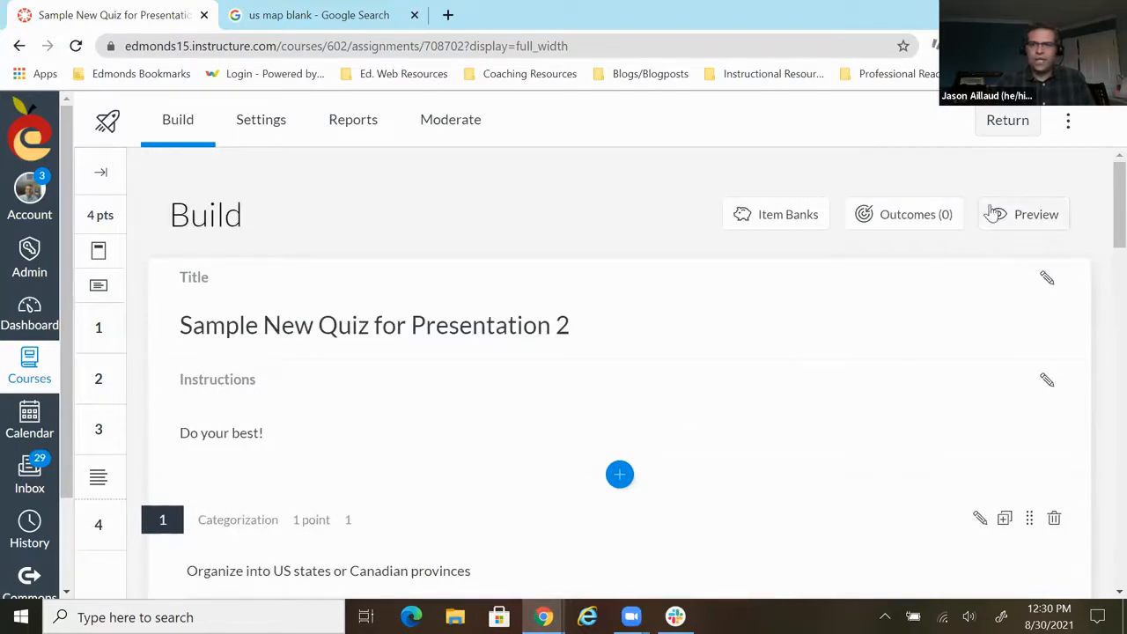
left_click(1029, 221)
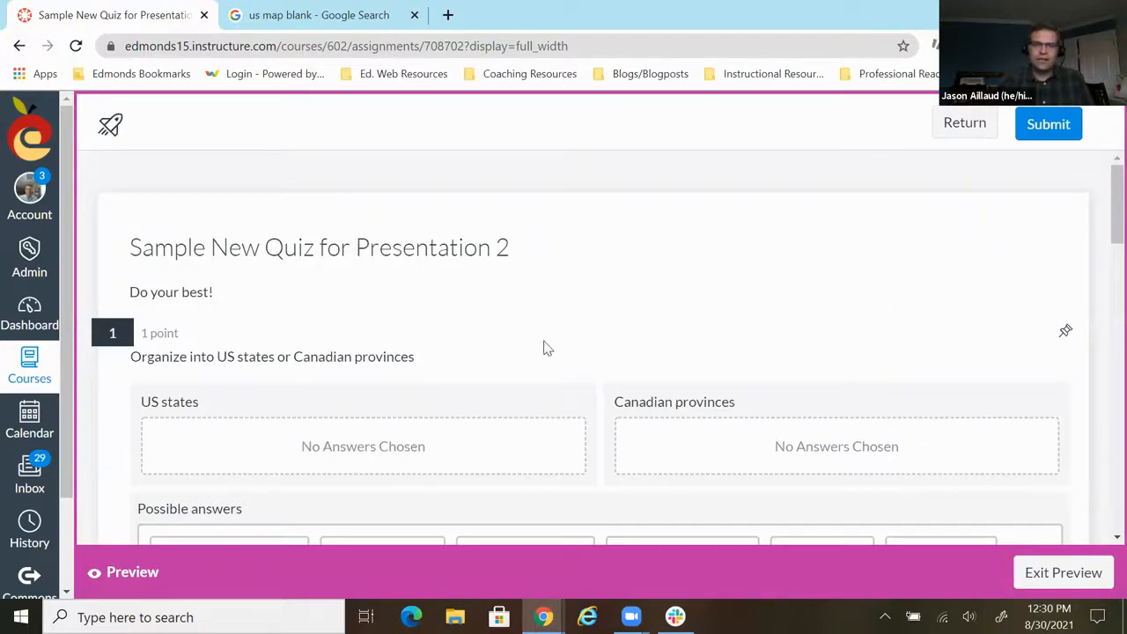
- In the preview's categorization question, place Washington under US states and Saskatchewan under Canadian provinces
scroll(544, 348, "down", 1)
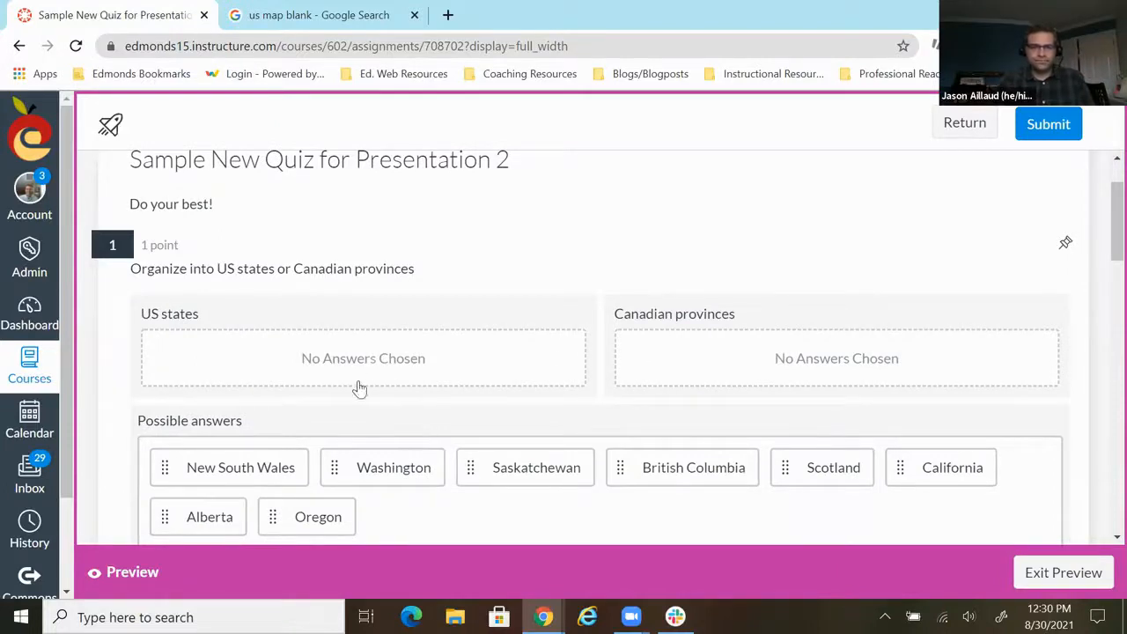
scroll(443, 426, "down", 1)
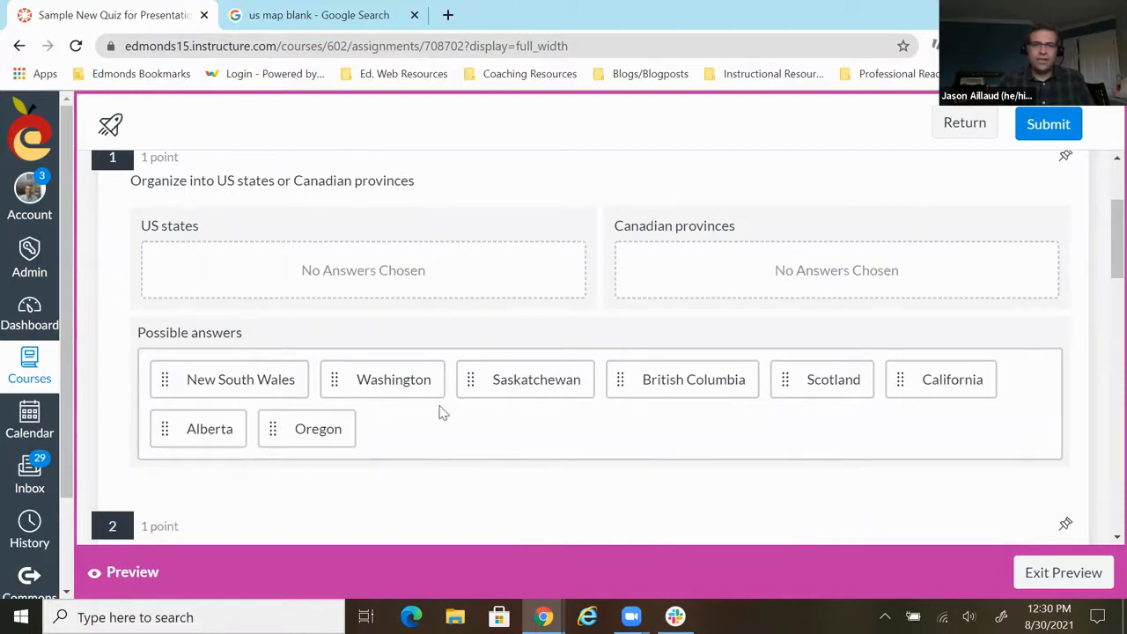
left_click_drag(398, 380, 317, 291)
left_click_drag(453, 370, 772, 287)
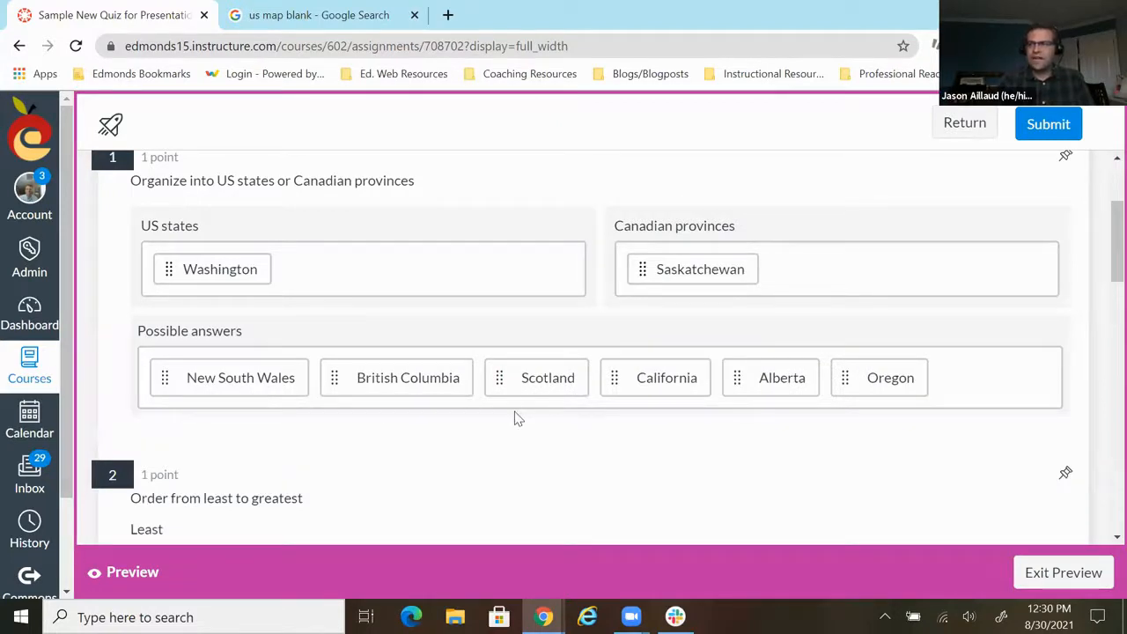
- Arrange the ordering question's items from least to greatest as 1, 2, 3, 4
scroll(499, 359, "down", 3)
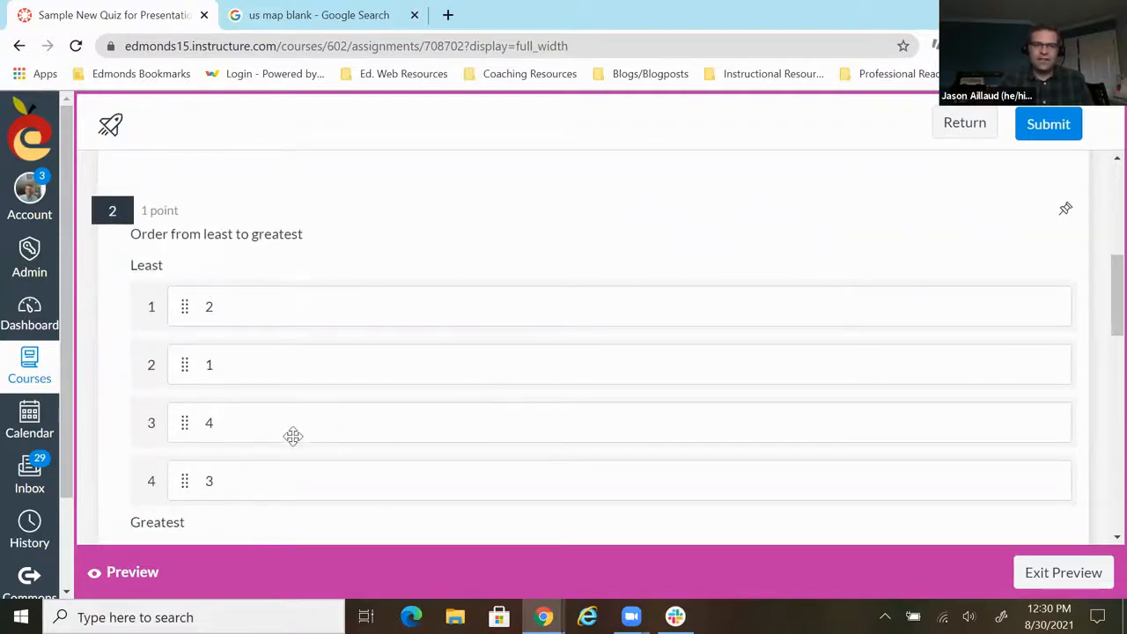
left_click_drag(186, 368, 186, 310)
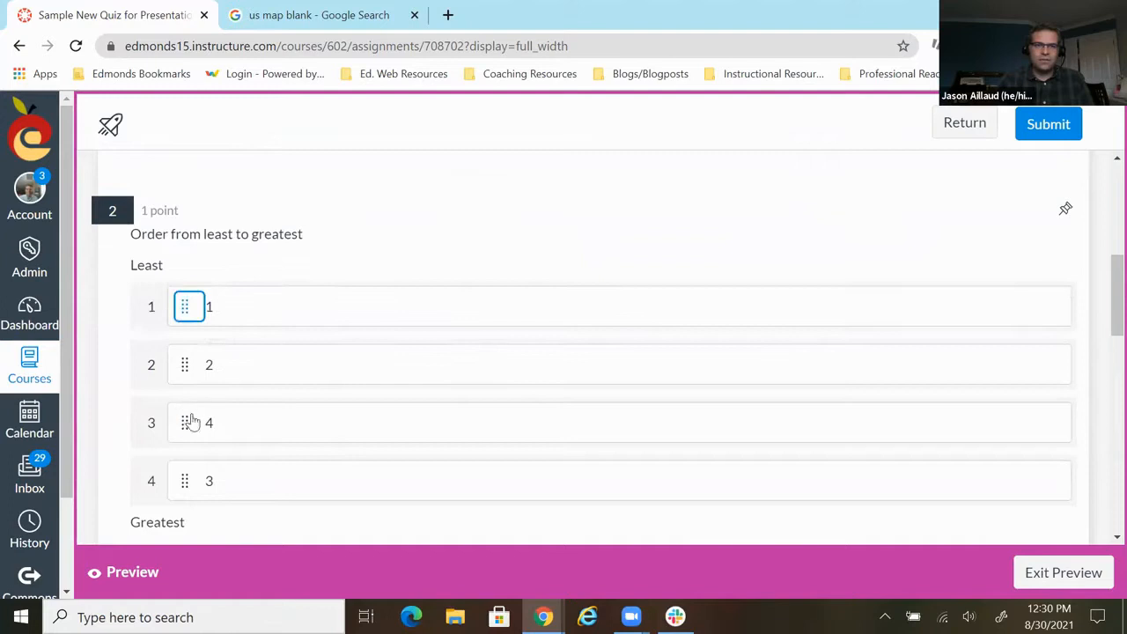
left_click_drag(185, 425, 185, 483)
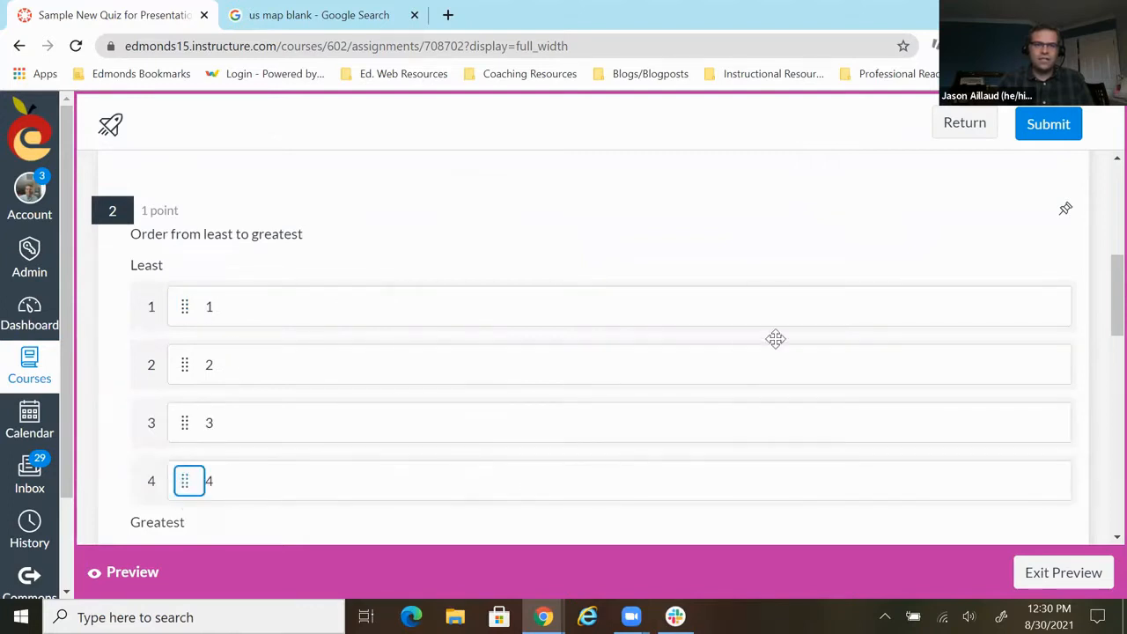
- Mark the state of Colorado on the US map in the hot spot question
scroll(775, 340, "down", 5)
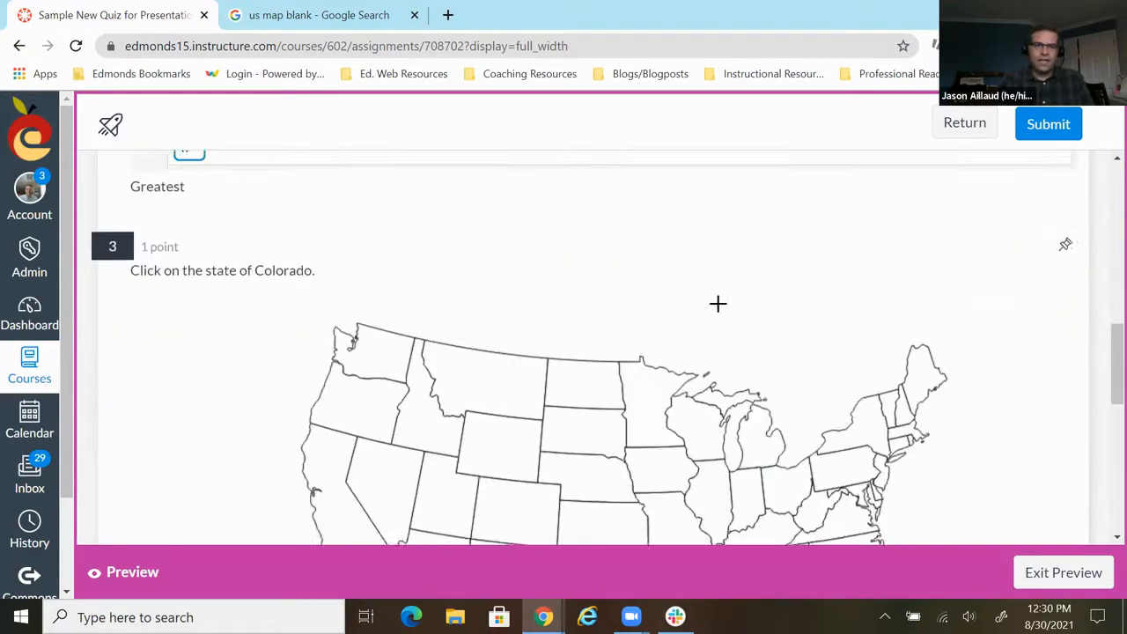
scroll(402, 423, "down", 1)
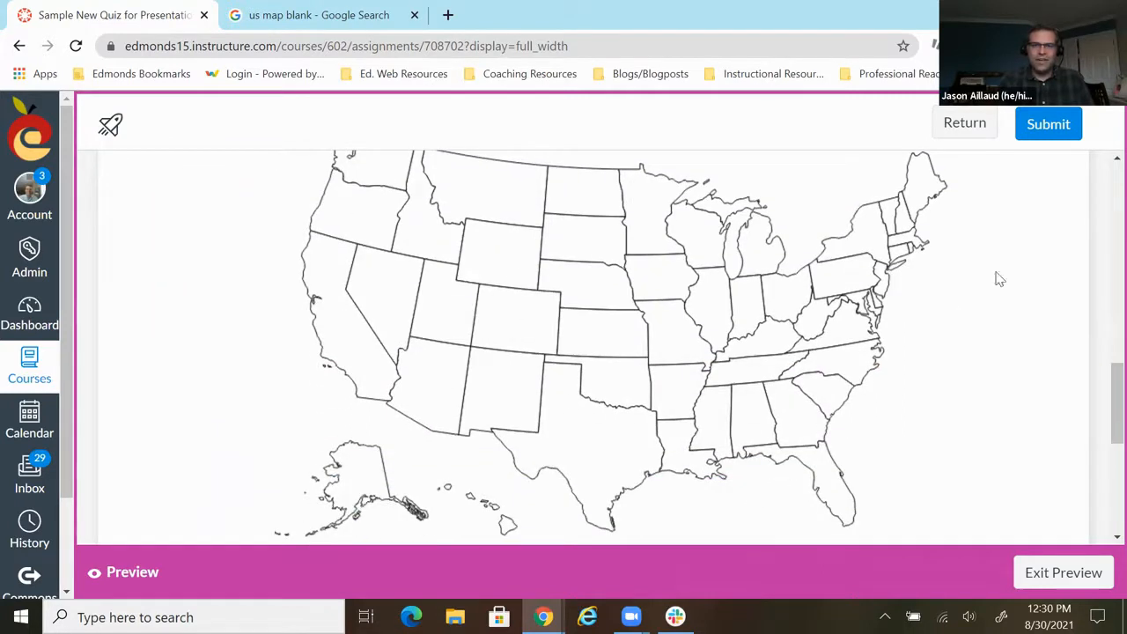
left_click(506, 318)
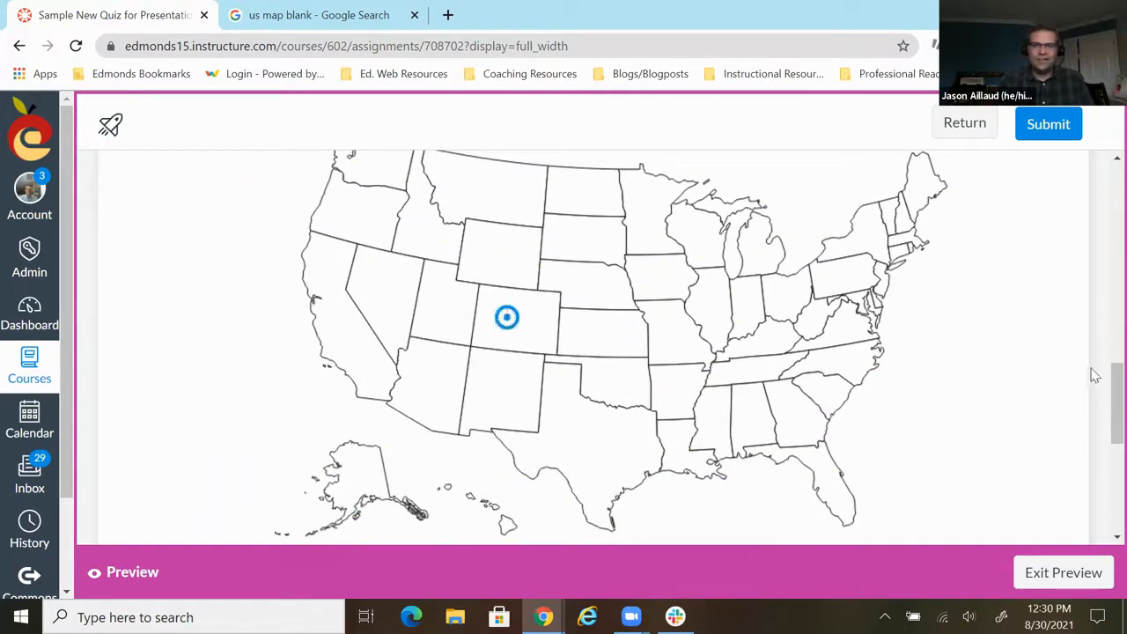
- Choose "Alice" as the main character in the passage question and submit the previewed quiz, confirming the submission
scroll(1021, 394, "down", 5)
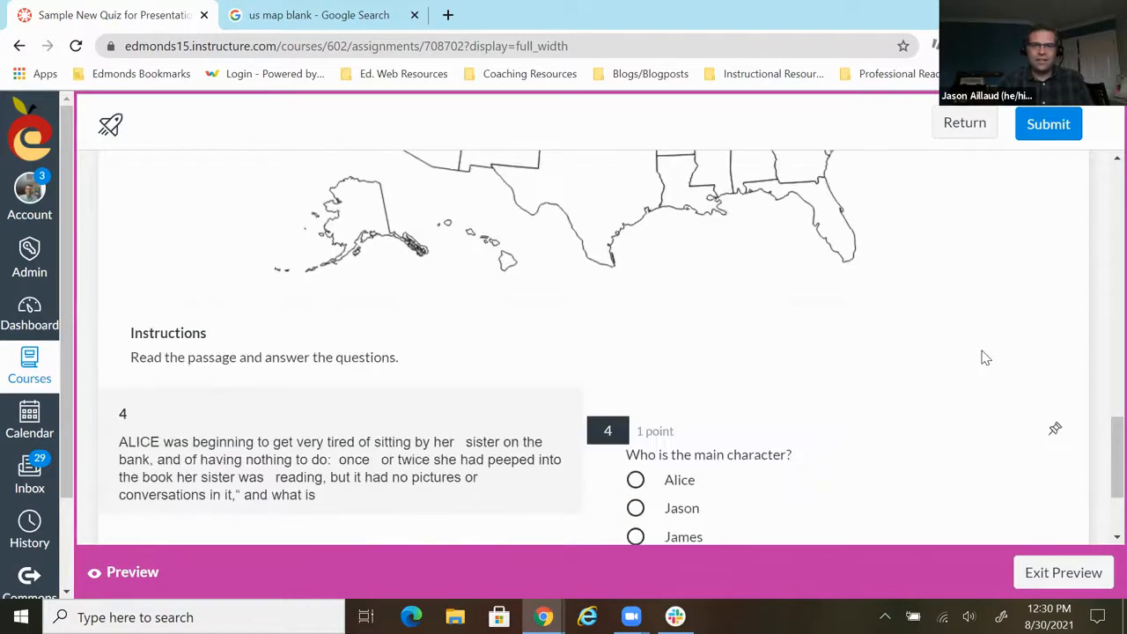
left_click(635, 324)
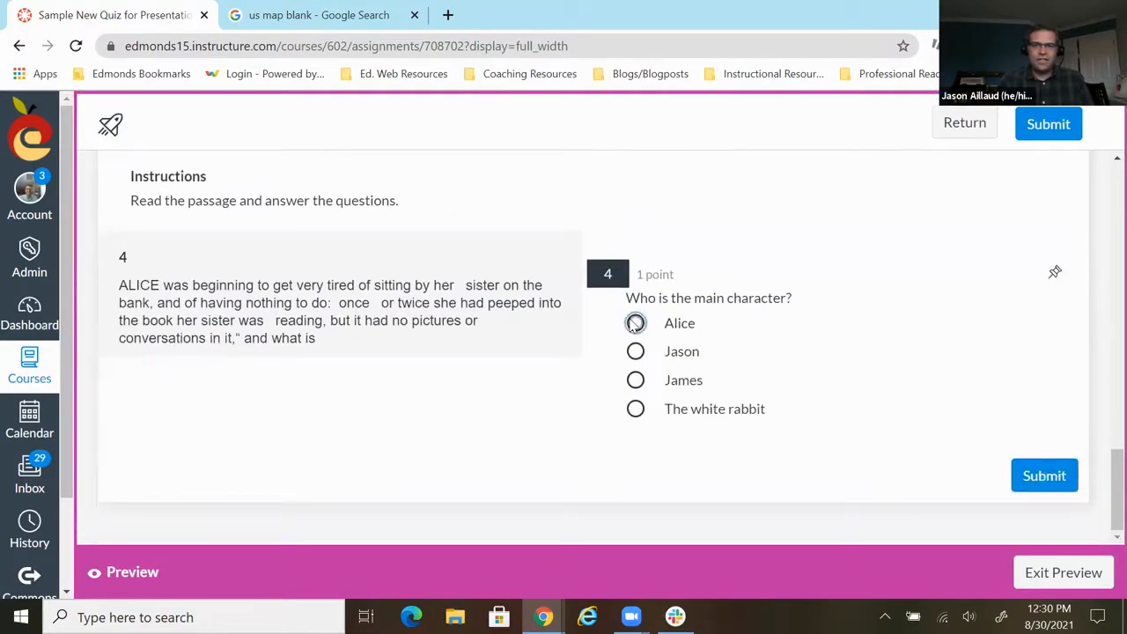
left_click(1057, 476)
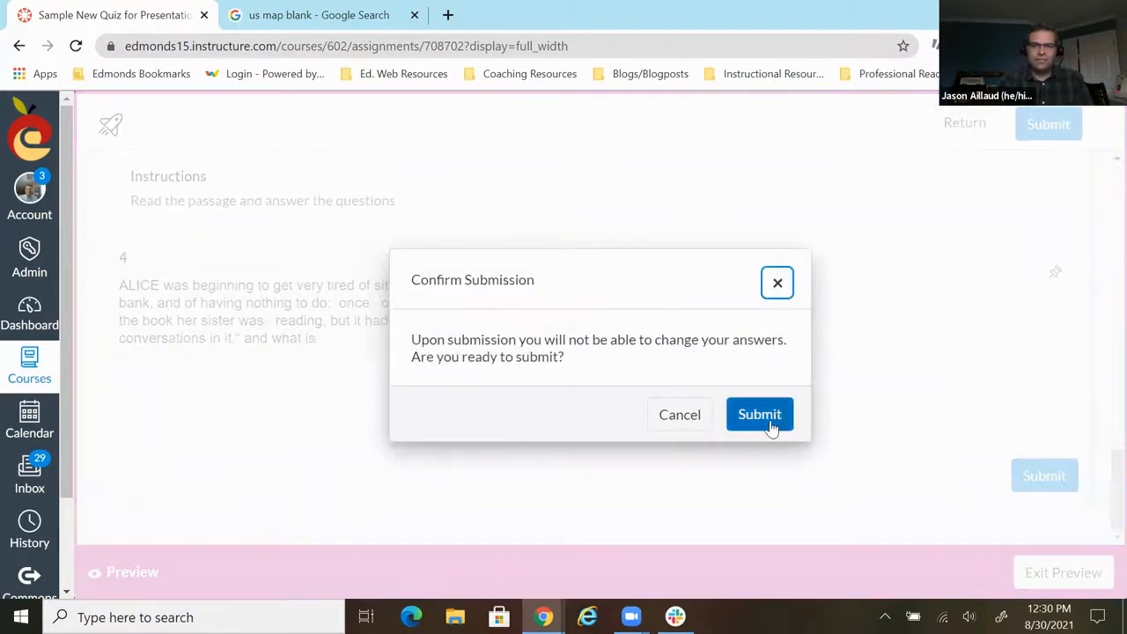
left_click(770, 425)
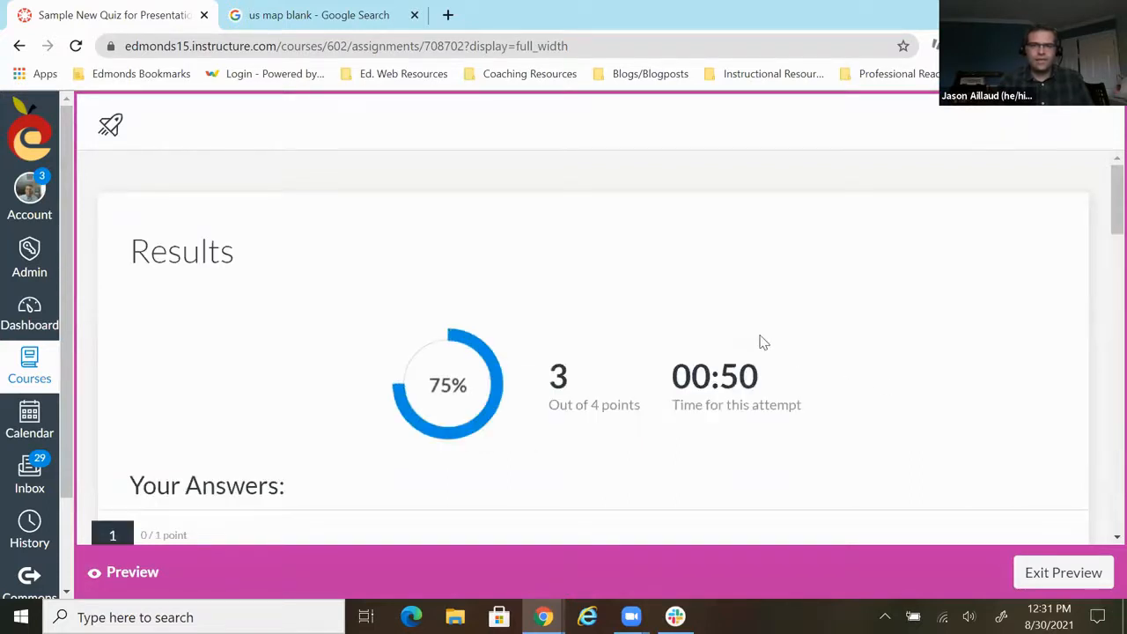
- Review the score and the graded answers of all four questions, and leave the quiz preview
scroll(763, 343, "down", 3)
scroll(763, 343, "down", 2)
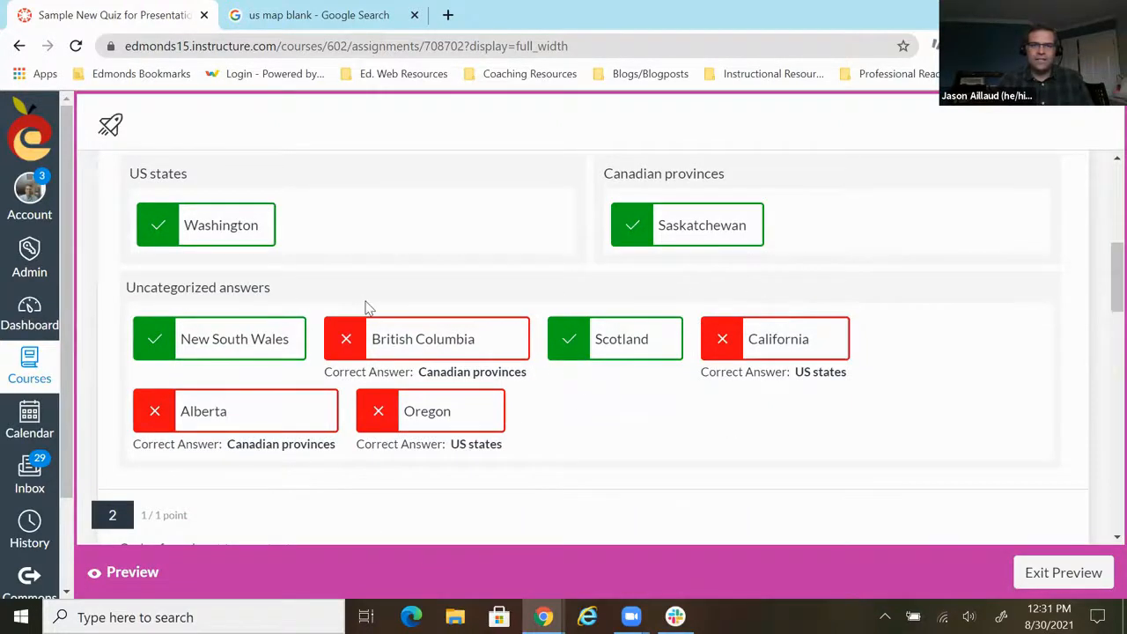
scroll(369, 307, "down", 4)
scroll(330, 297, "down", 4)
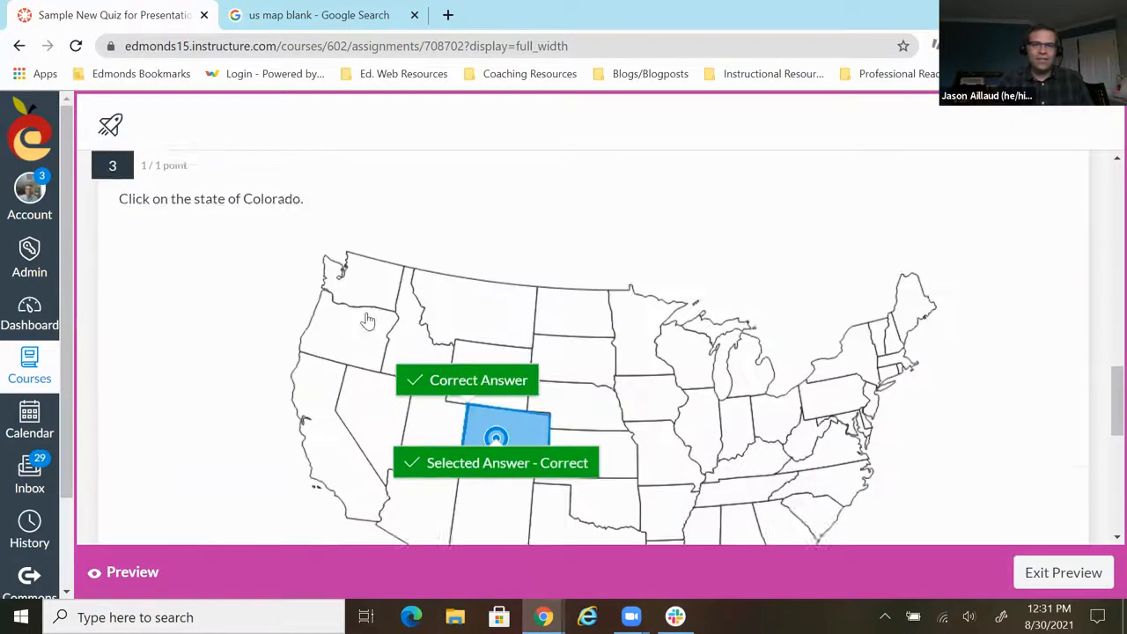
scroll(369, 320, "down", 1)
scroll(534, 357, "down", 5)
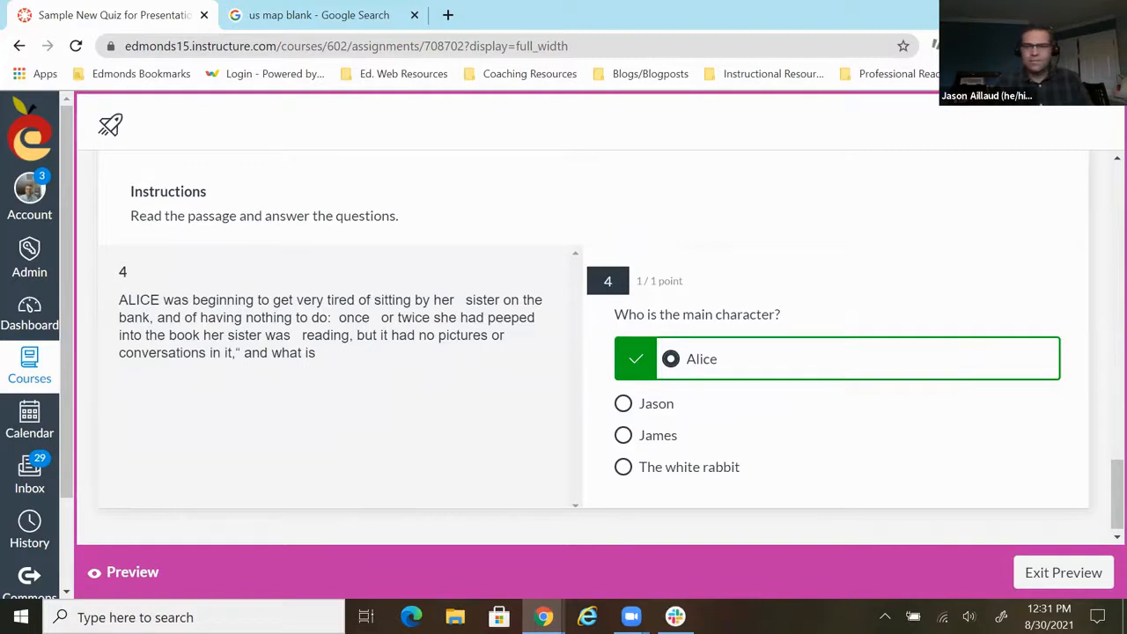
left_click(1065, 581)
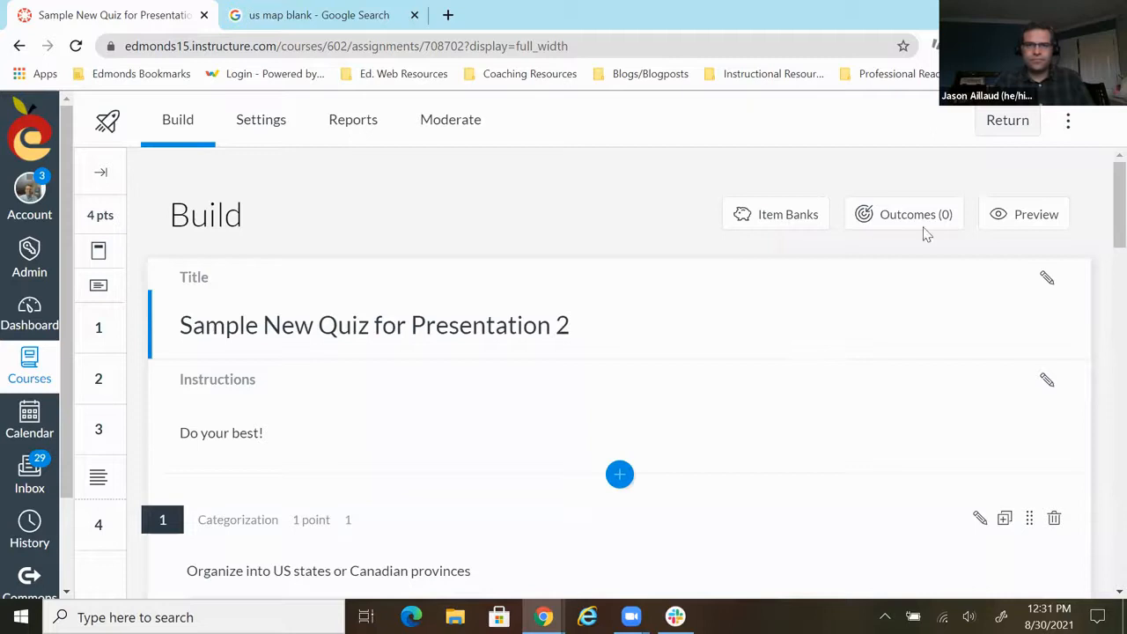
- Return to the course's quiz list and open "Sample New Quiz for Presentation 2" for editing its details
left_click(1008, 121)
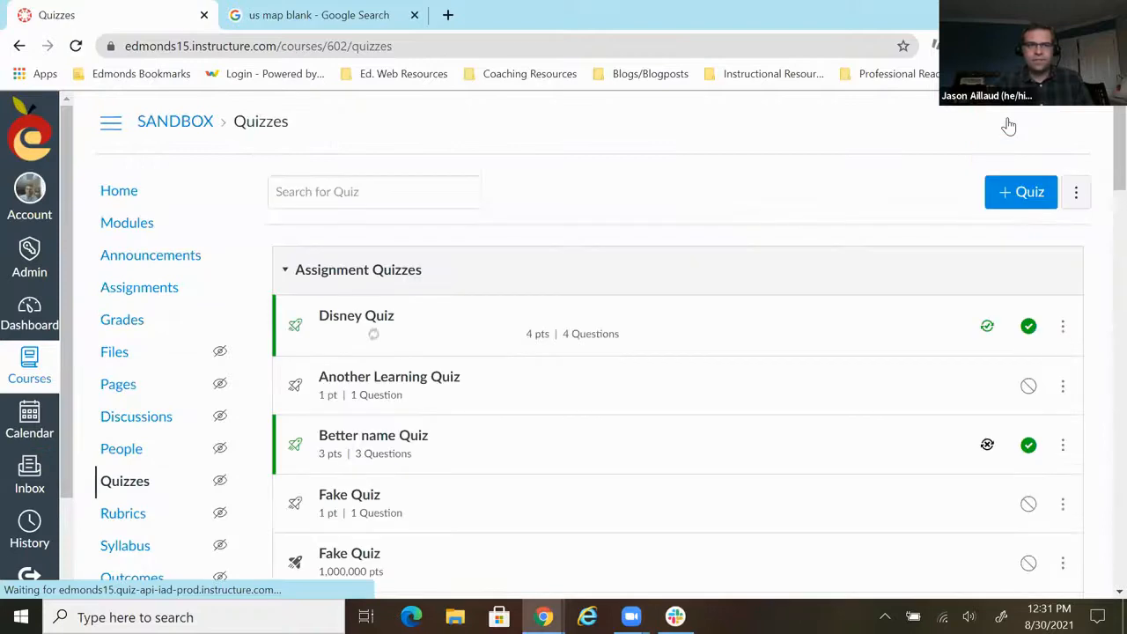
scroll(498, 361, "down", 3)
scroll(499, 361, "down", 10)
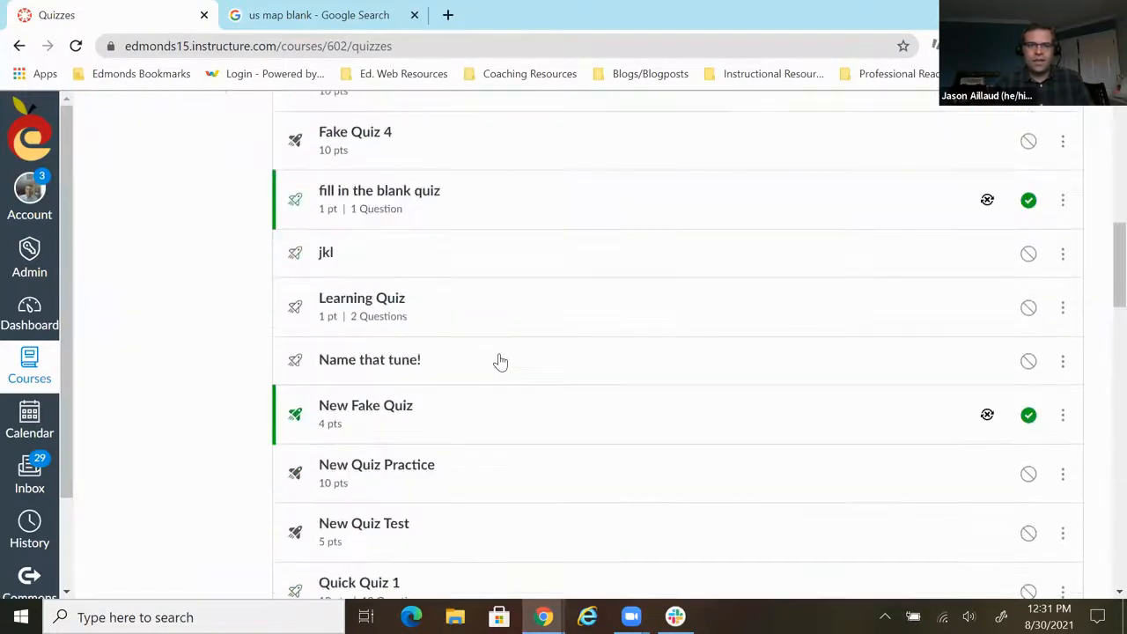
scroll(499, 361, "down", 2)
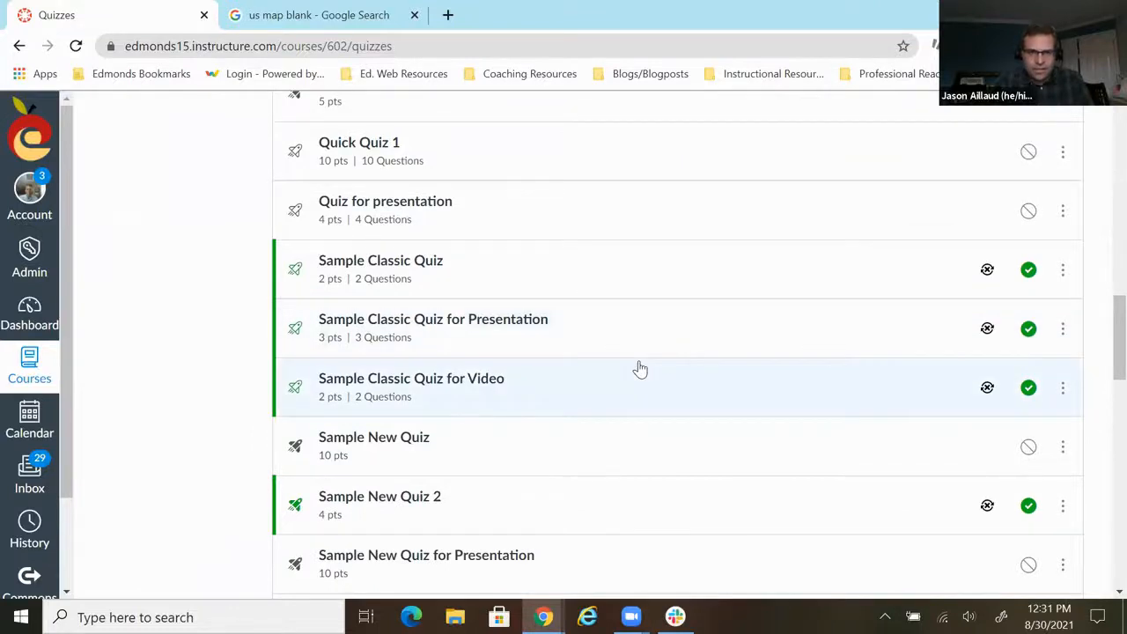
scroll(641, 369, "down", 5)
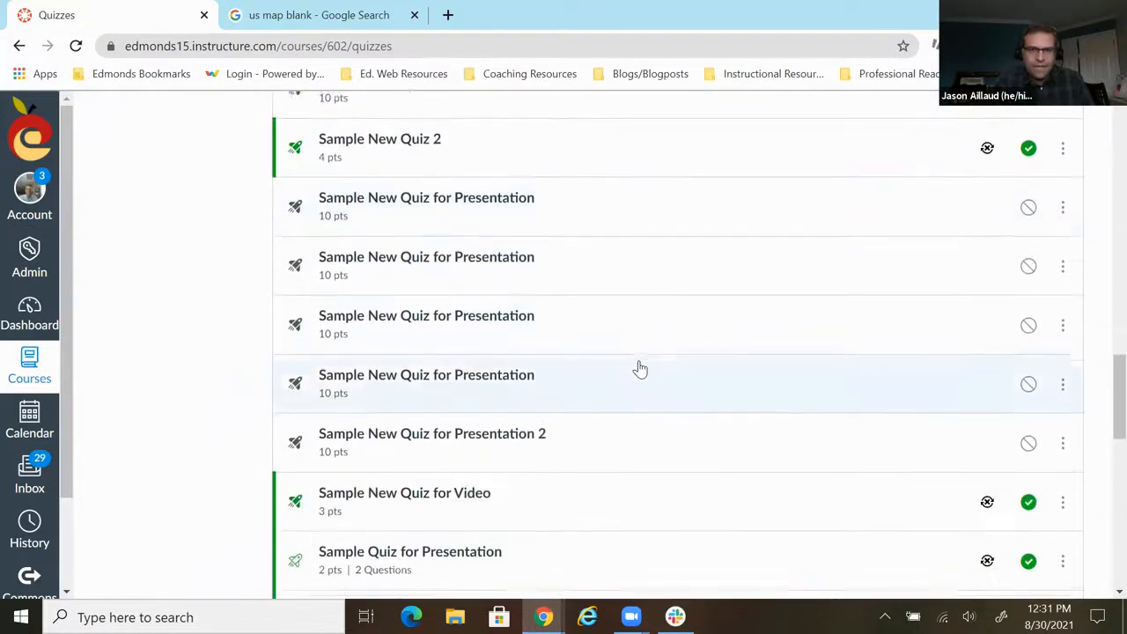
scroll(641, 369, "down", 1)
left_click(519, 353)
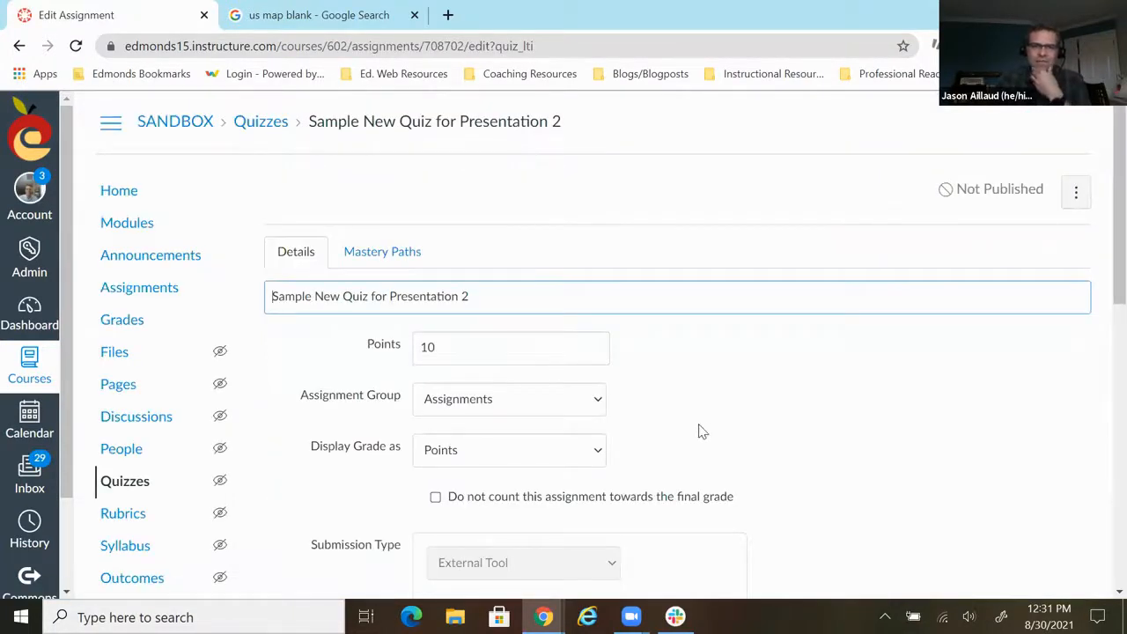
- Set the quiz's points to 4, then save and publish it
left_click(449, 347)
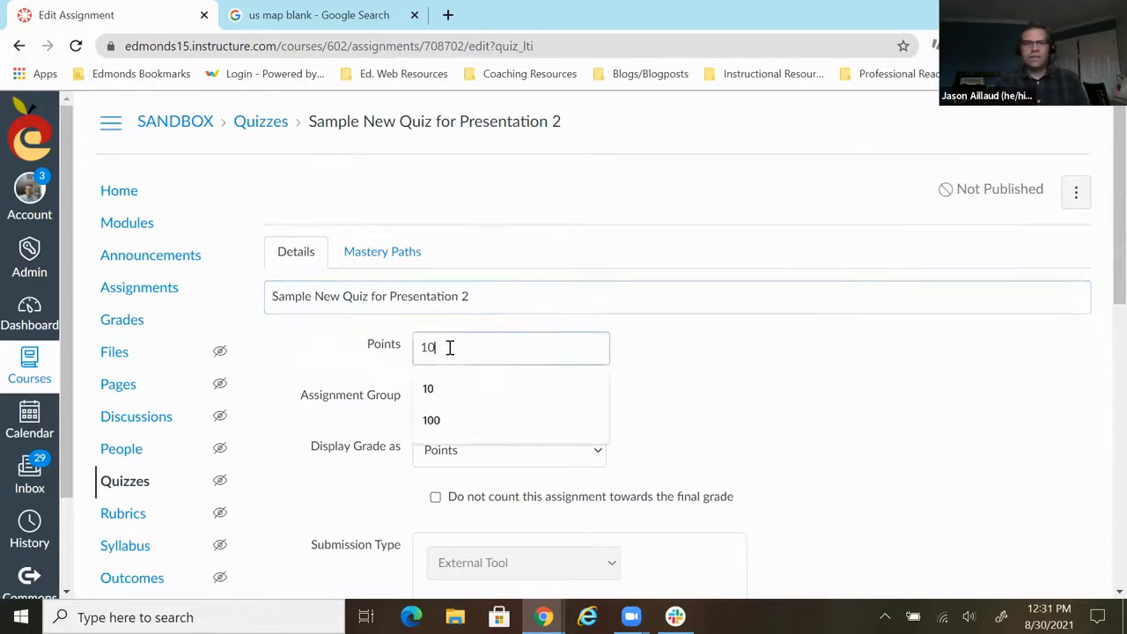
key("BackSpace")
key("BackSpace")
type("4")
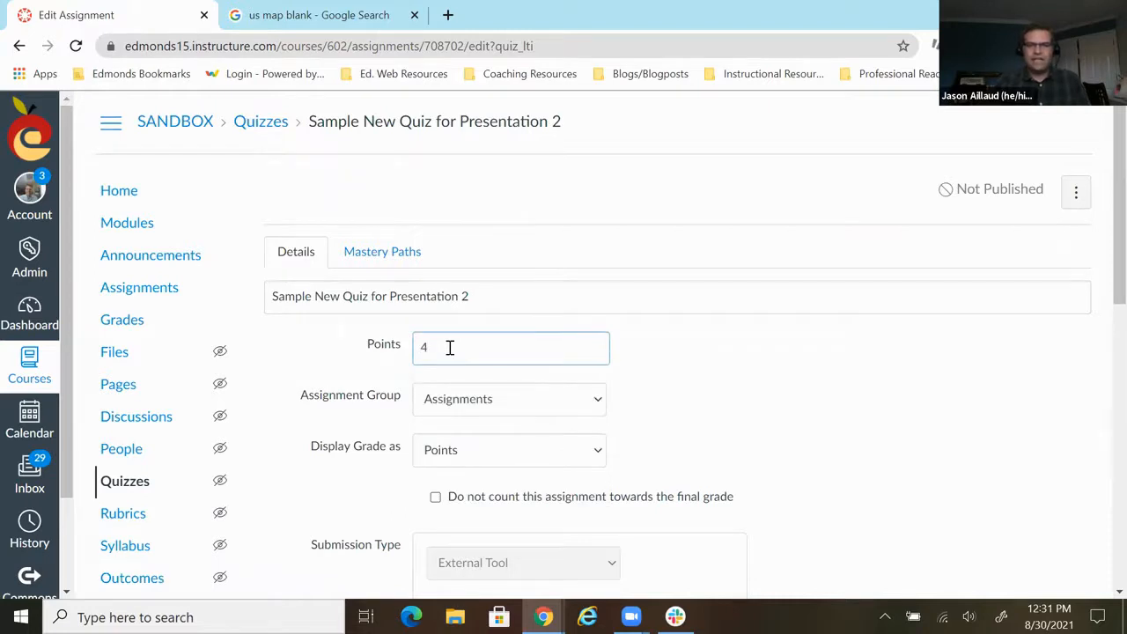
scroll(976, 432, "down", 1)
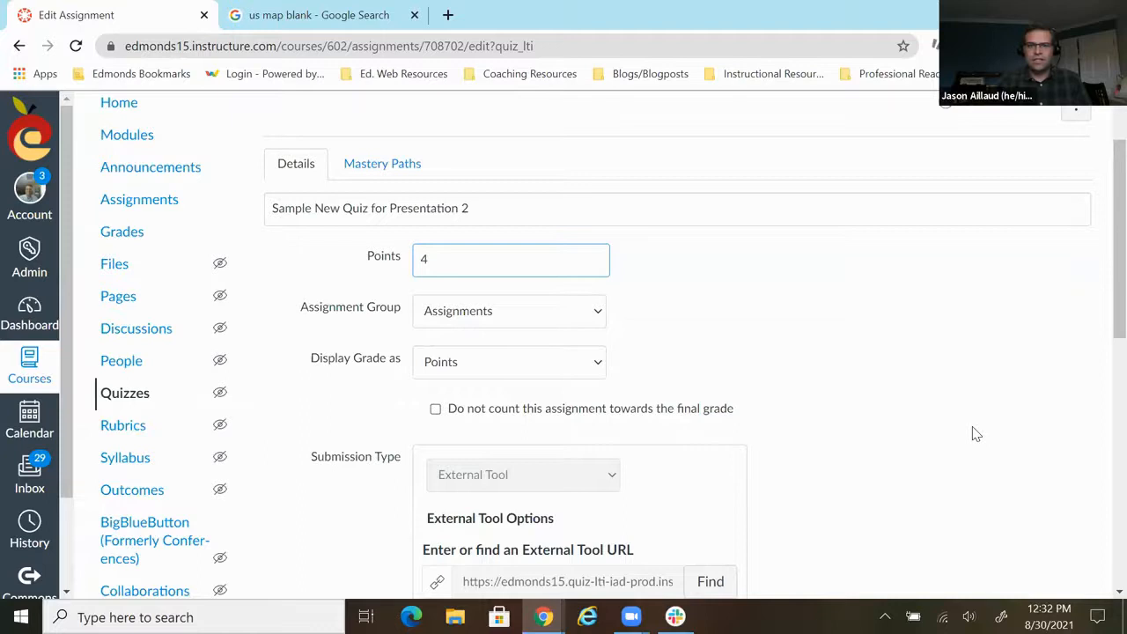
scroll(976, 432, "down", 7)
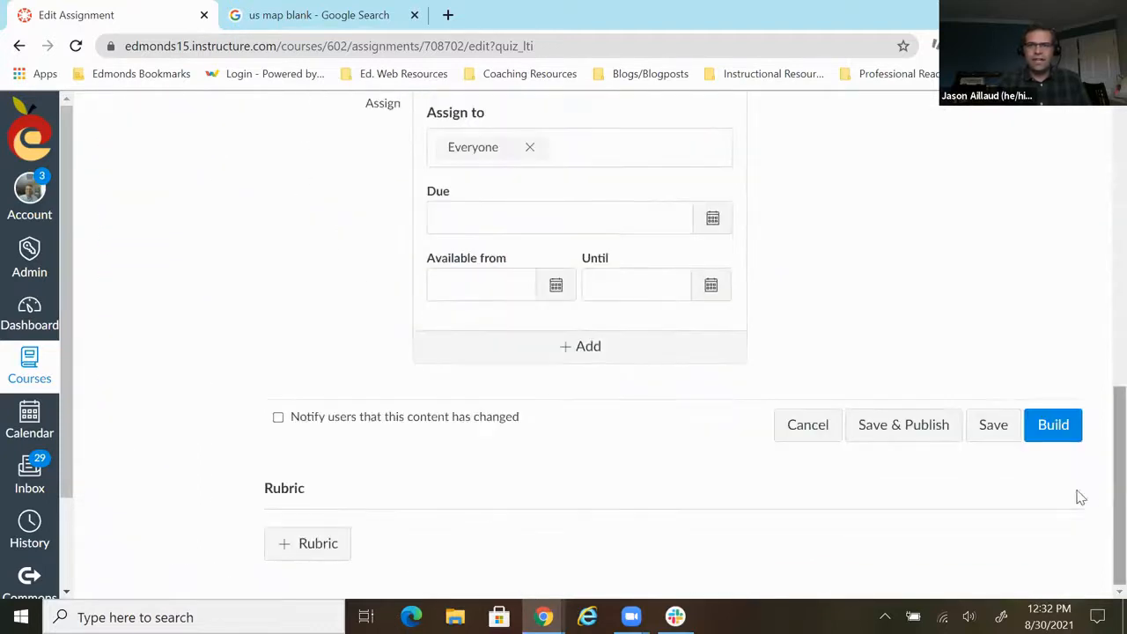
left_click(916, 436)
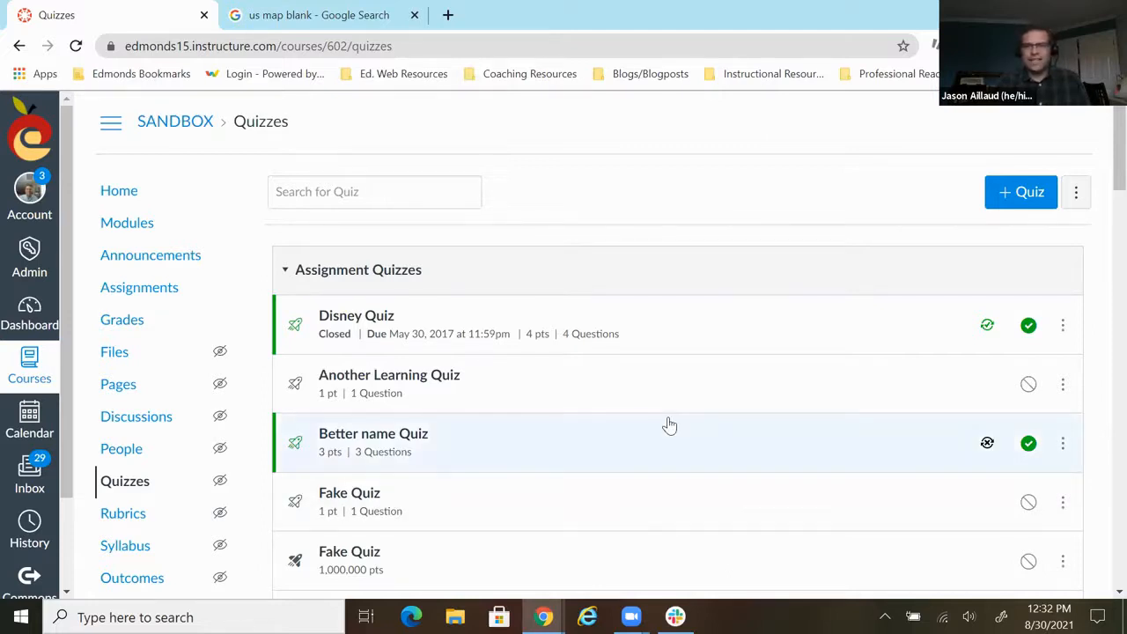
- Look through the course's quiz list and open the management page for its question banks
scroll(669, 425, "down", 15)
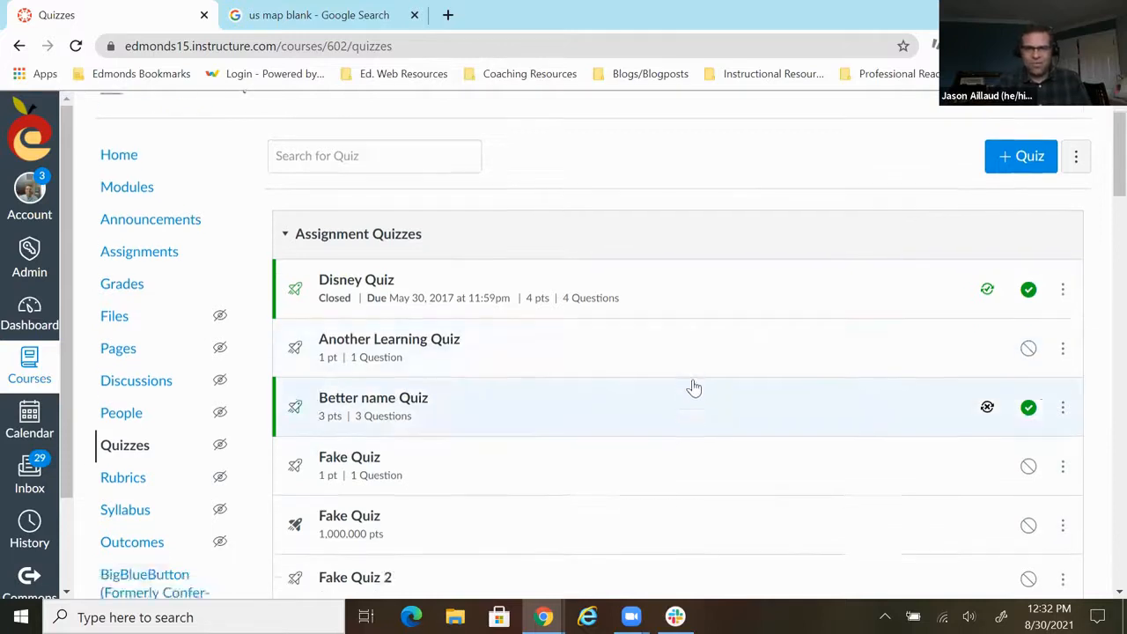
scroll(661, 402, "down", 15)
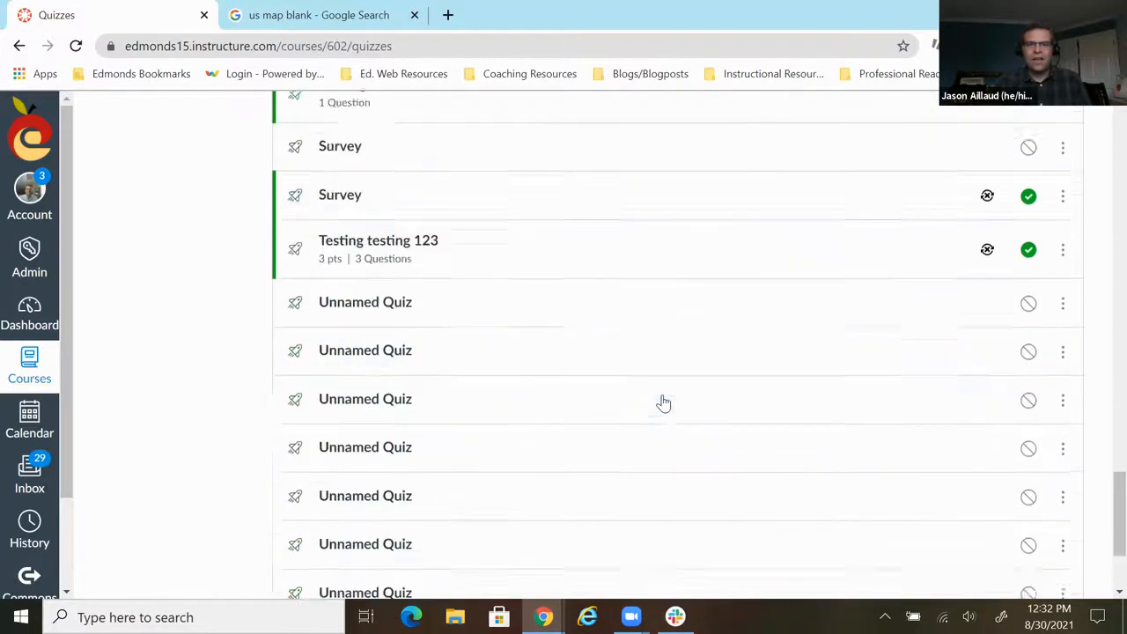
scroll(568, 282, "up", 10)
scroll(575, 278, "up", 15)
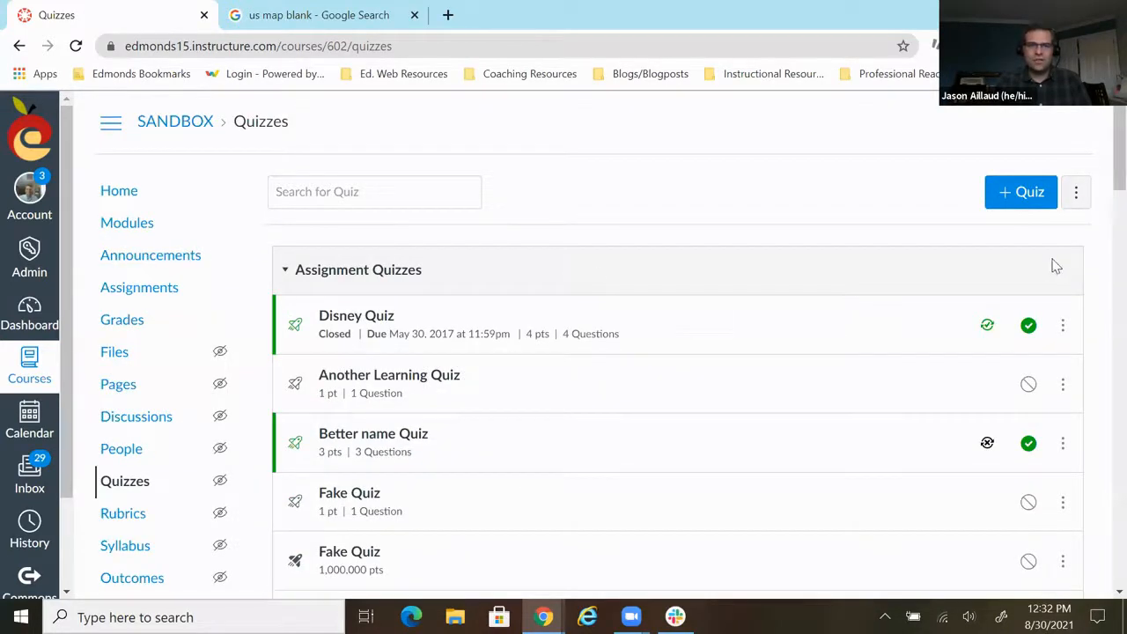
left_click(1088, 194)
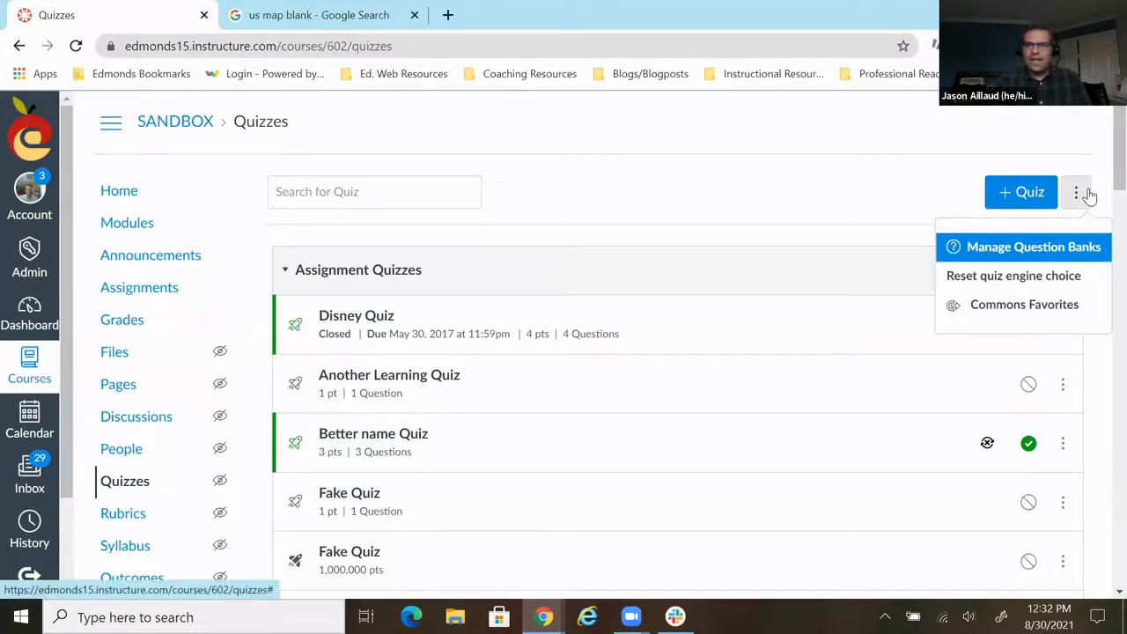
left_click(1019, 262)
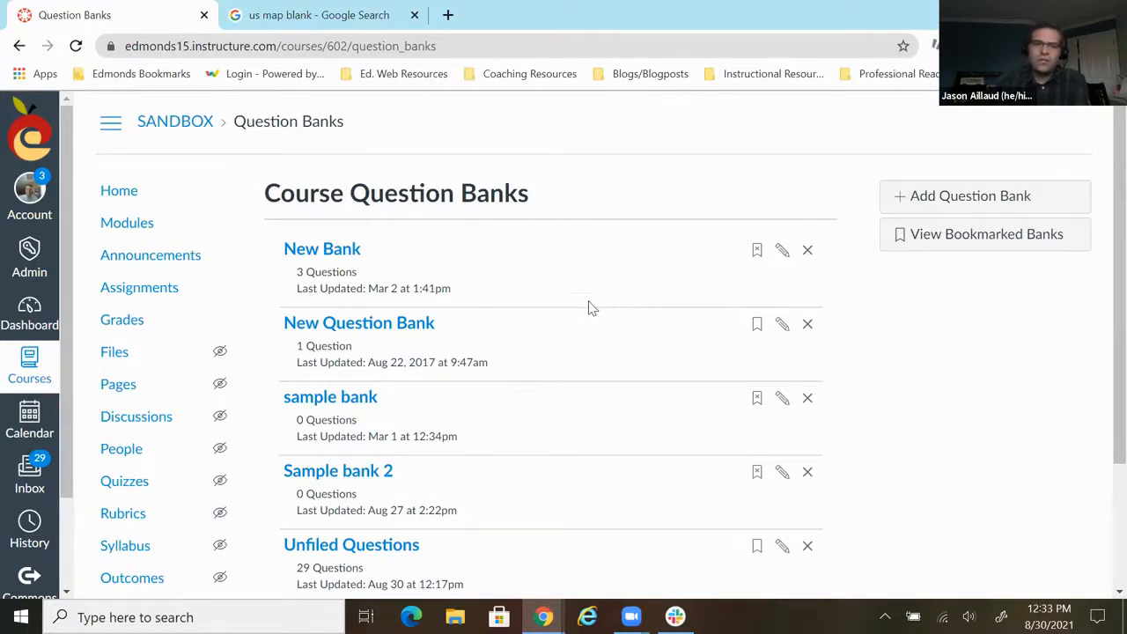
- Delete the question banks "Sample bank 2" and "sample bank", confirming each deletion
scroll(592, 307, "down", 1)
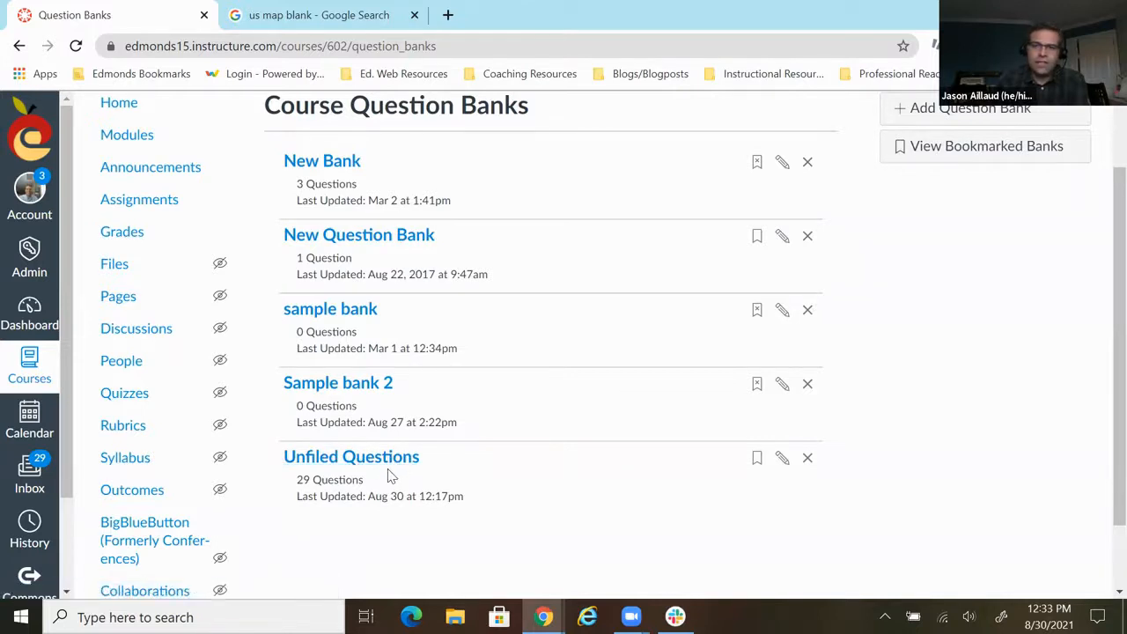
scroll(553, 511, "up", 1)
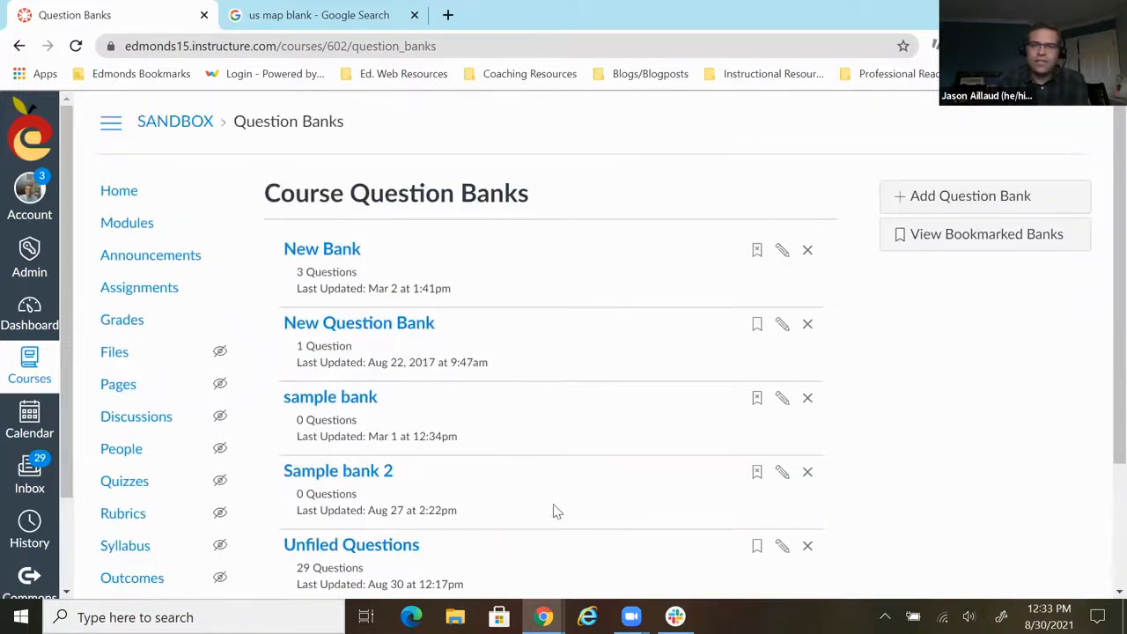
left_click(808, 472)
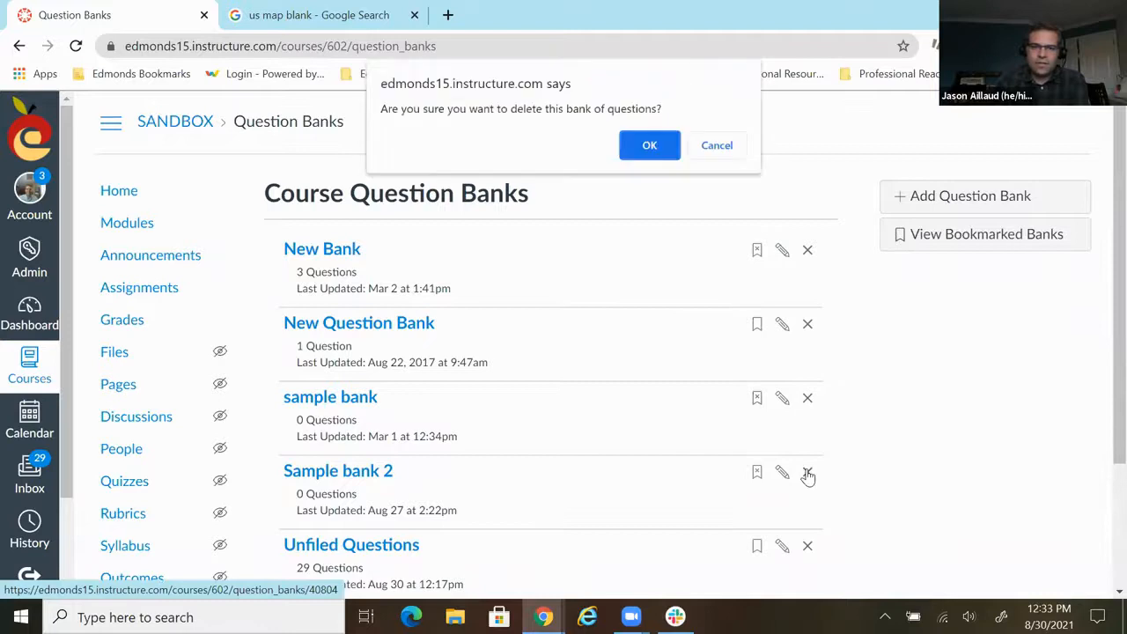
left_click(646, 147)
left_click(808, 398)
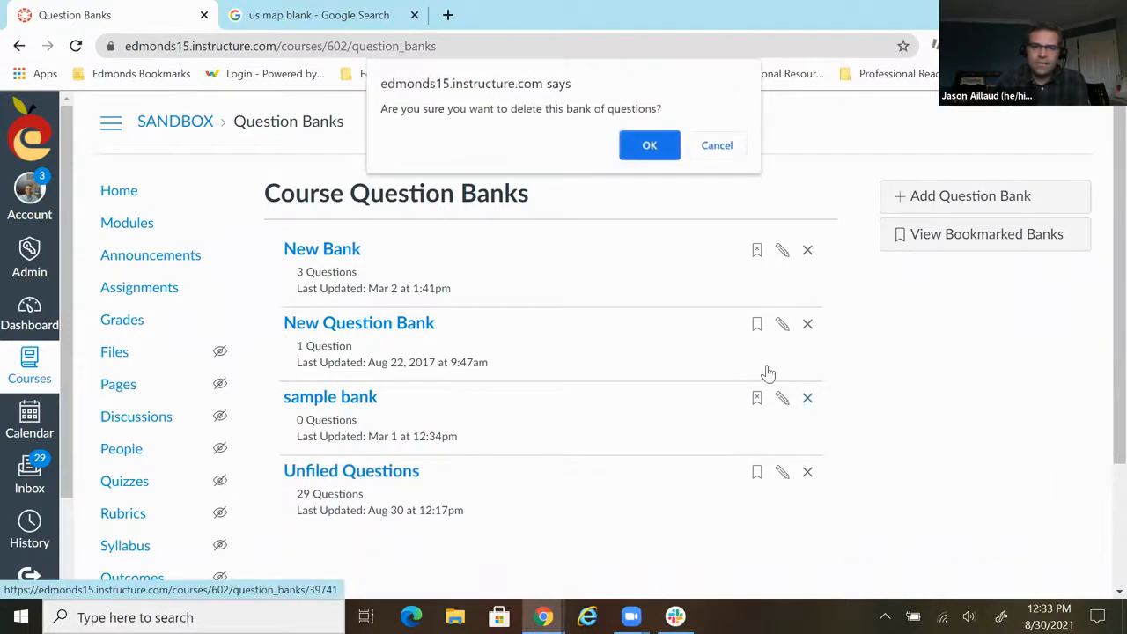
left_click(648, 145)
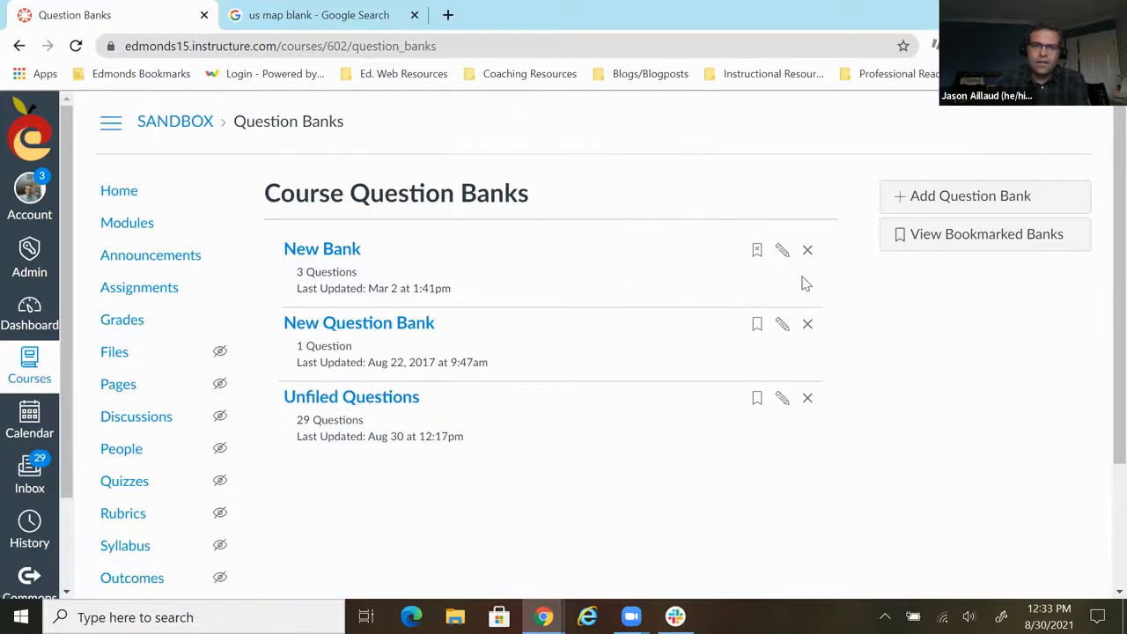
left_click(926, 204)
type("Math Questions")
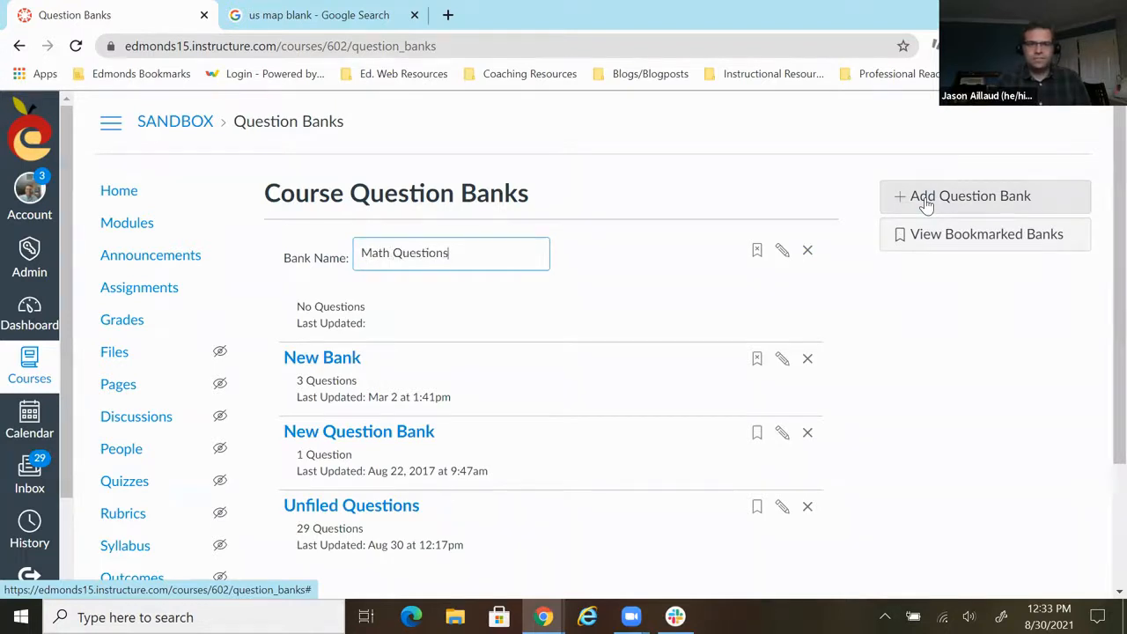
left_click(722, 328)
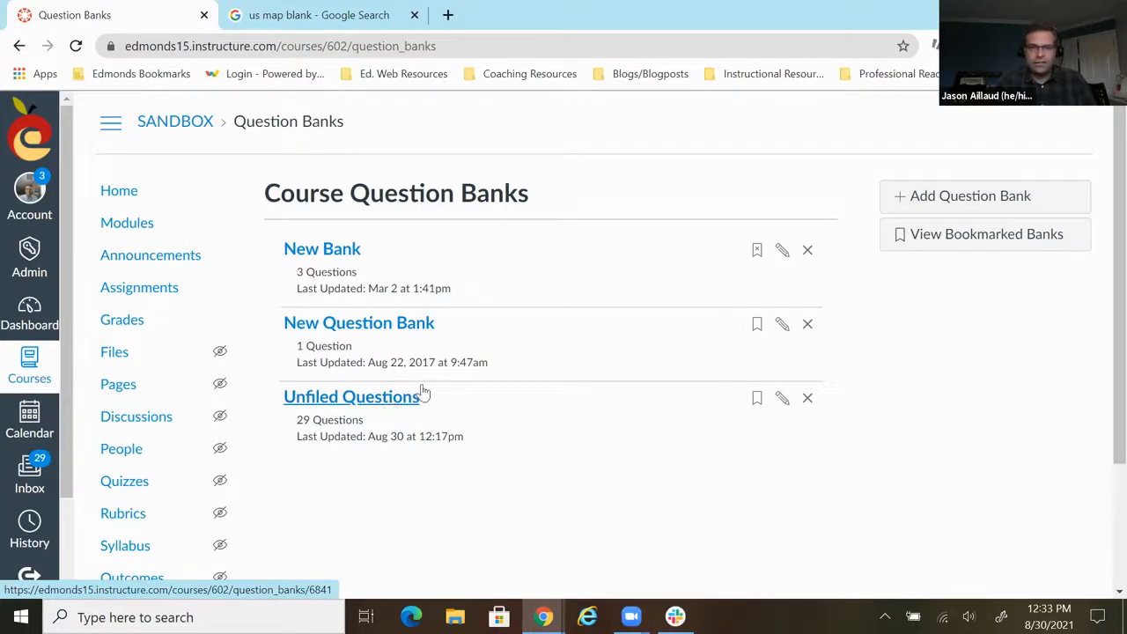
scroll(810, 308, "down", 1)
scroll(810, 314, "up", 1)
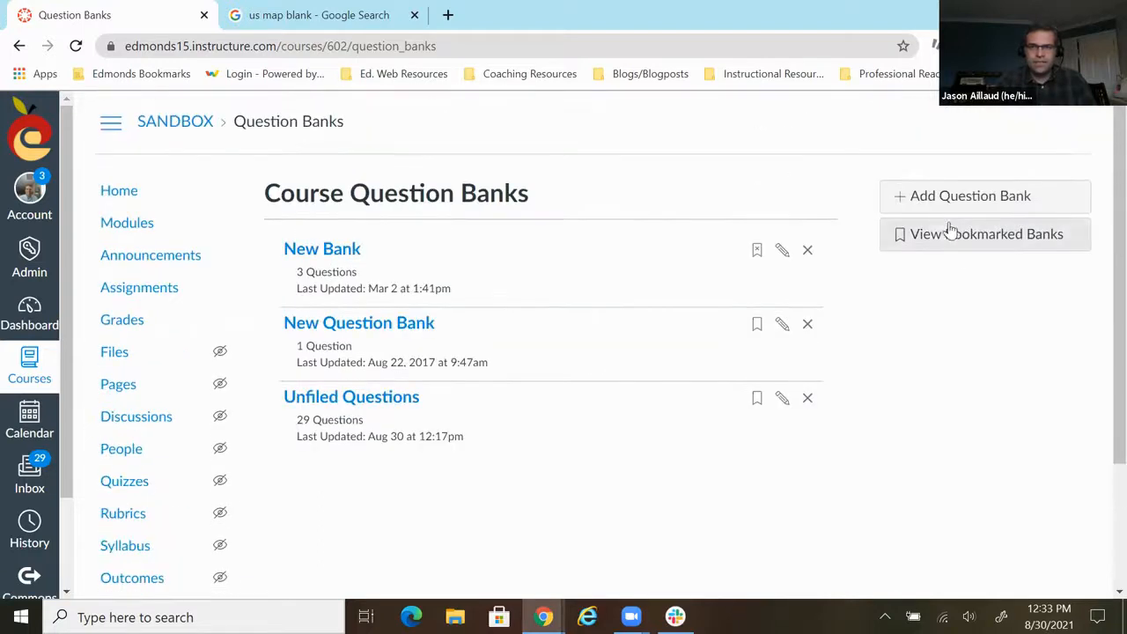
- Add a course question bank named "Math Questions"
left_click(922, 202)
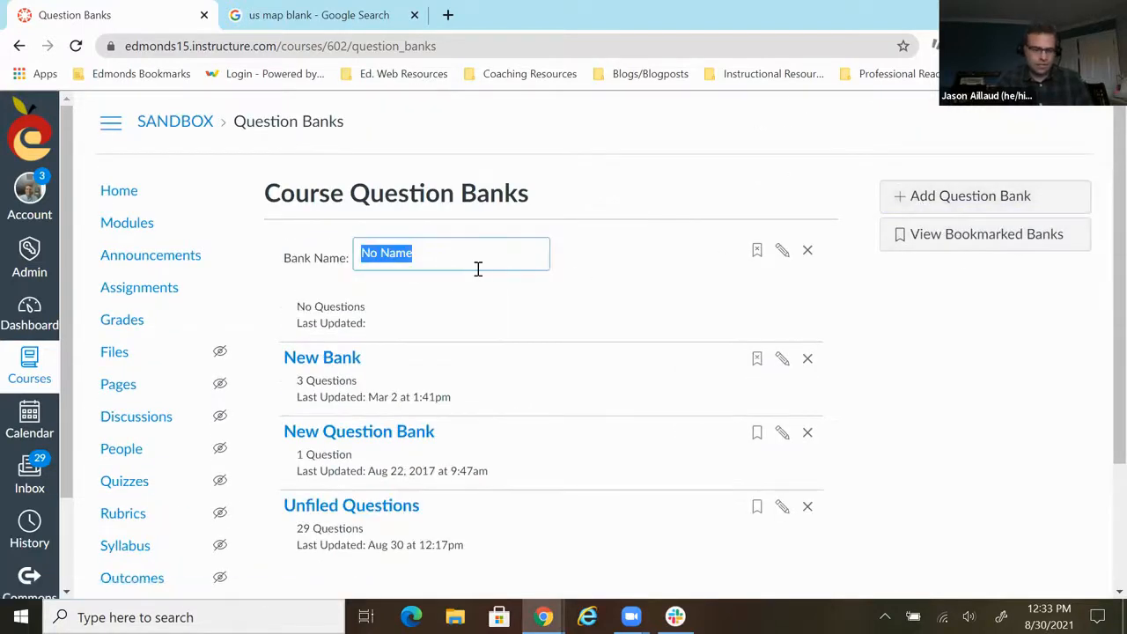
type("Math Questions")
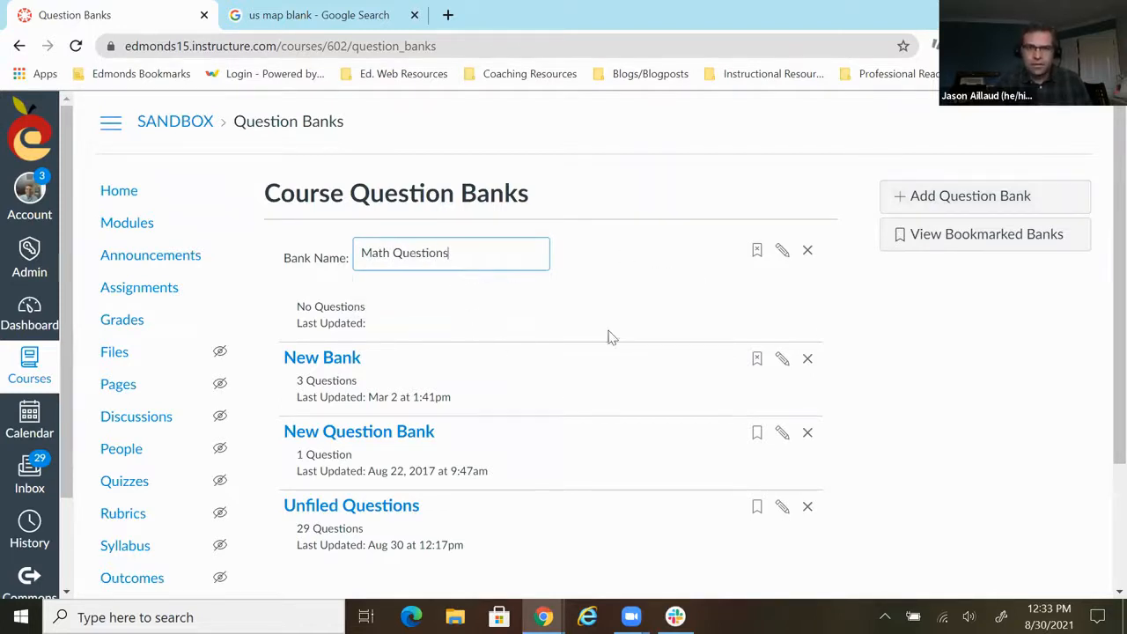
key("Return")
- Copy the "[x]+5" question from the Unfiled Questions bank to the Math Questions bank, keeping a copy in the original bank
scroll(586, 330, "down", 1)
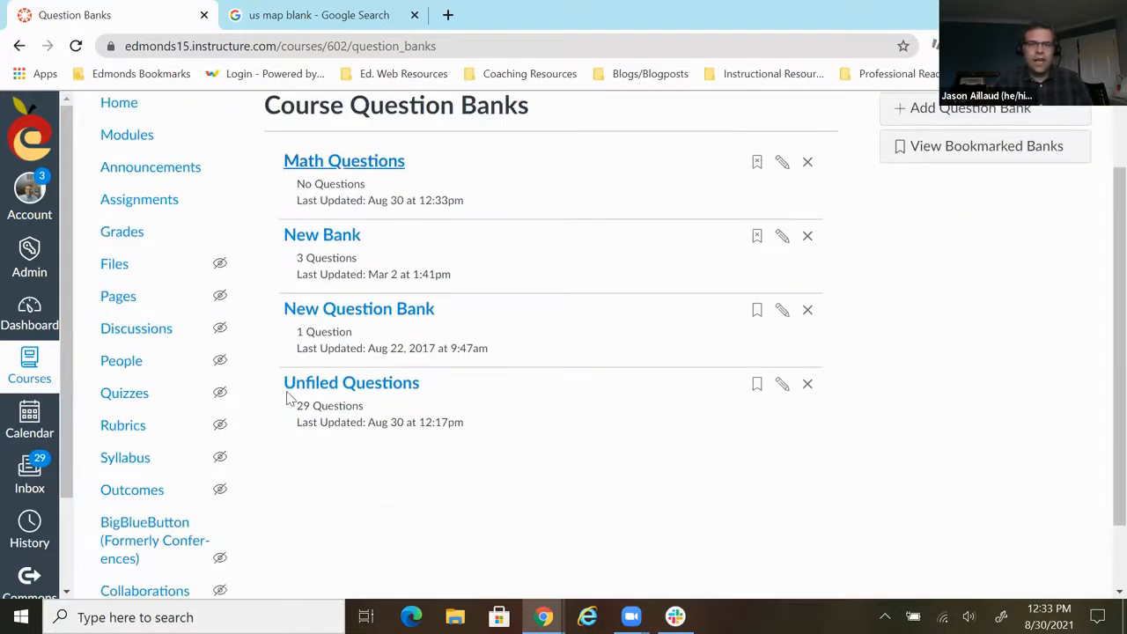
left_click(372, 389)
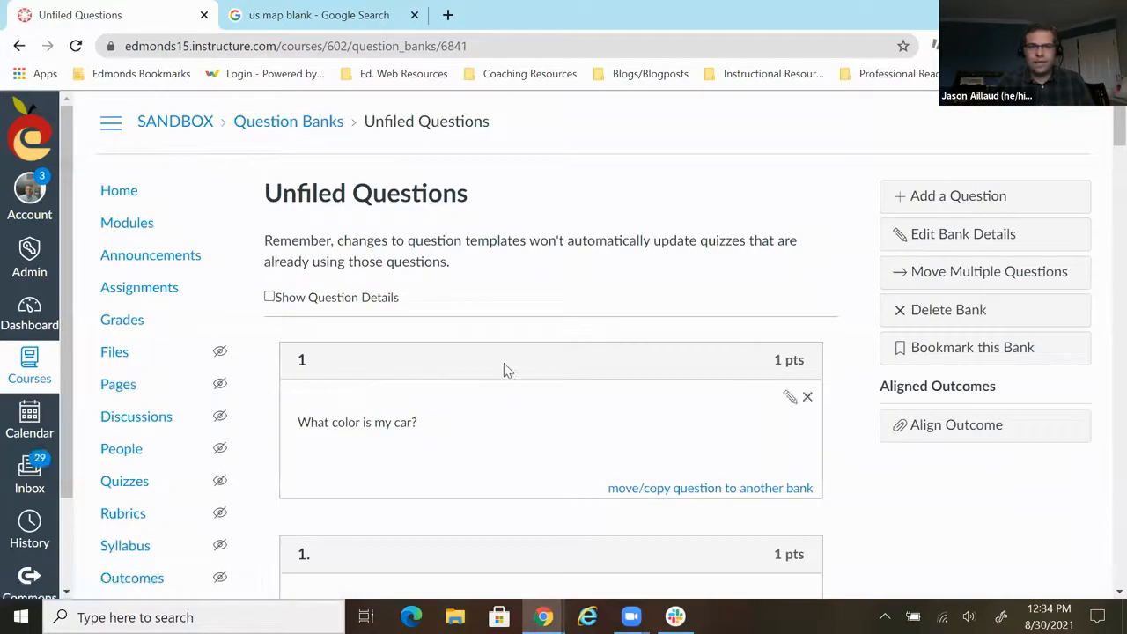
scroll(502, 370, "down", 2)
scroll(554, 362, "up", 1)
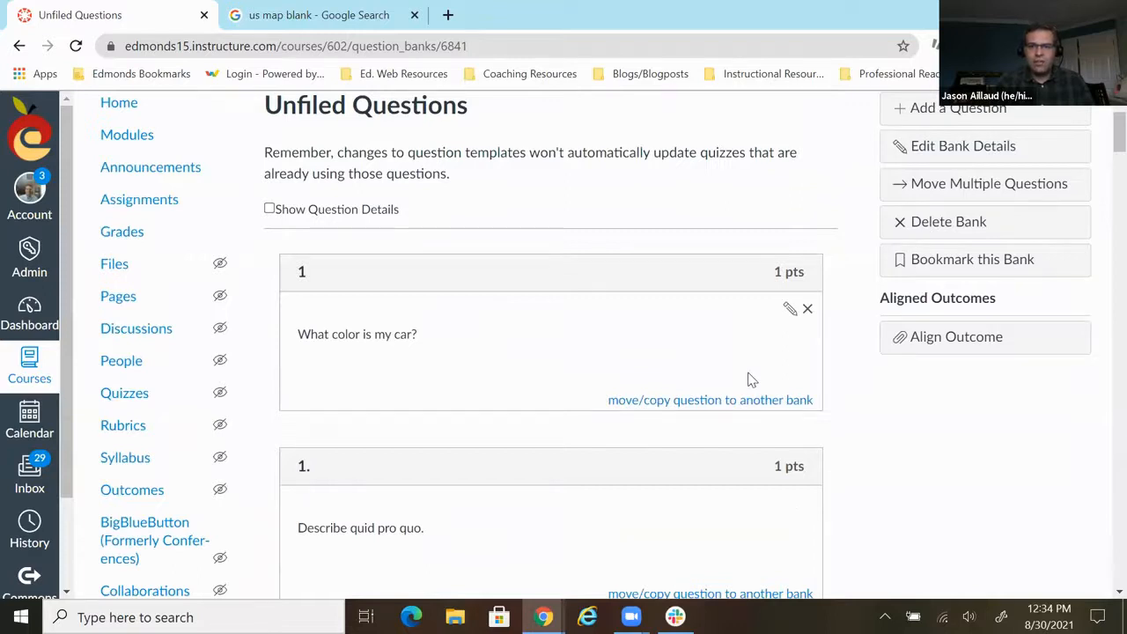
scroll(520, 352, "down", 6)
scroll(519, 352, "down", 3)
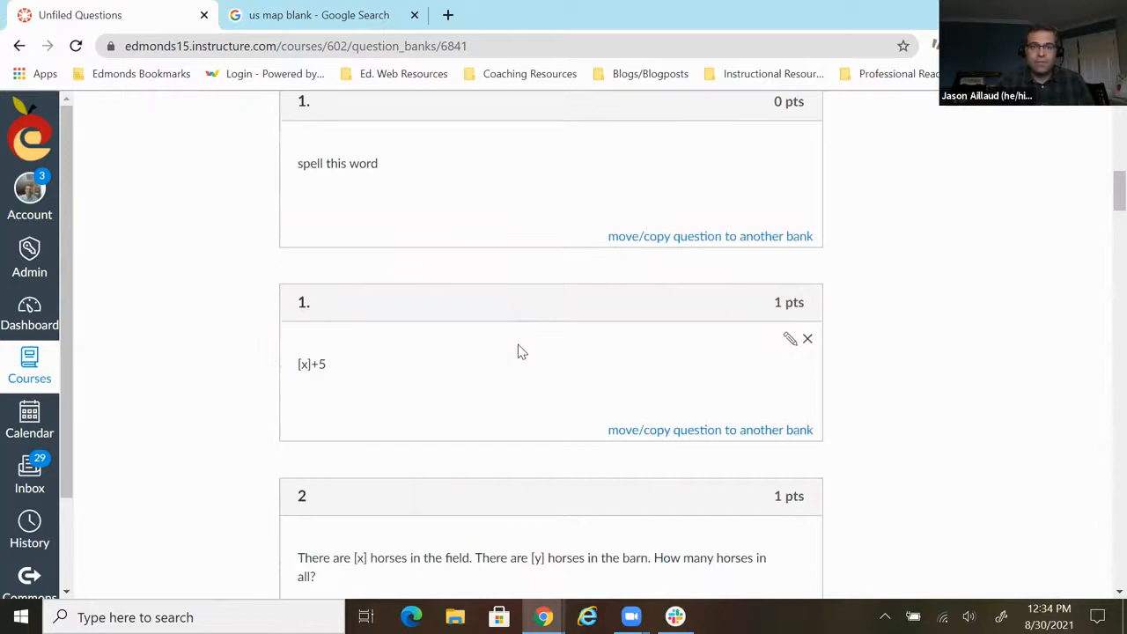
scroll(727, 421, "down", 1)
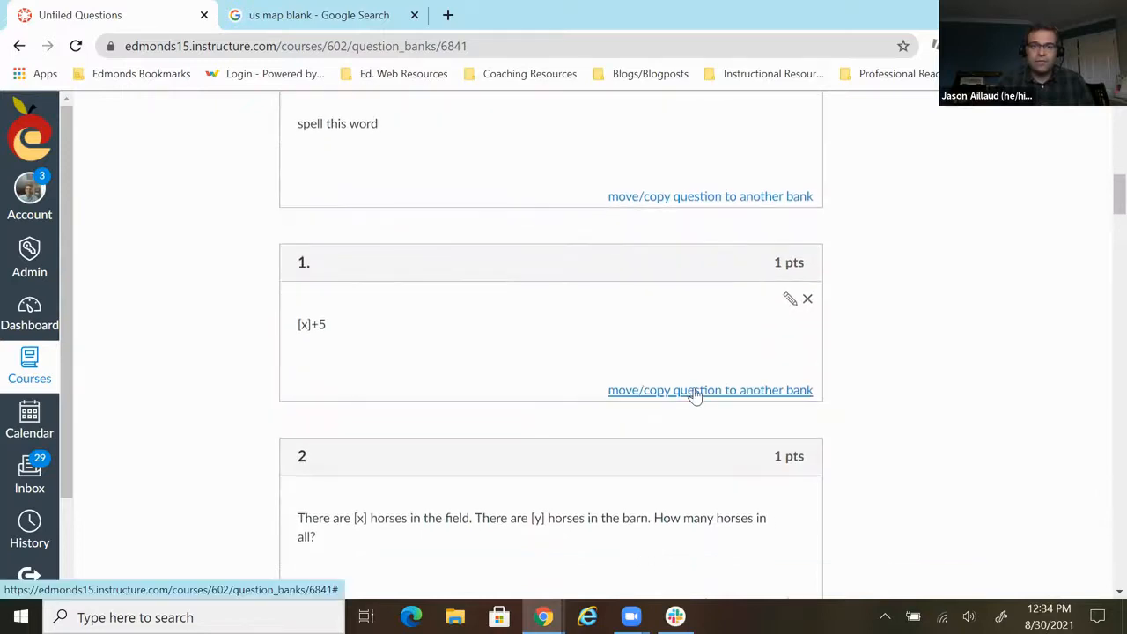
left_click(698, 393)
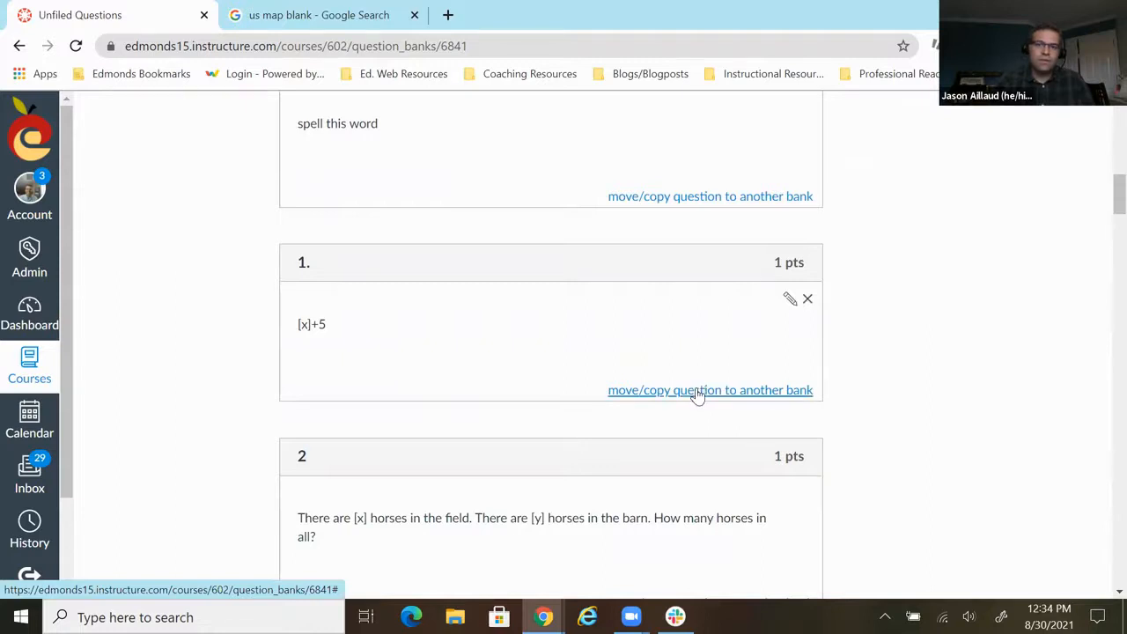
left_click(697, 393)
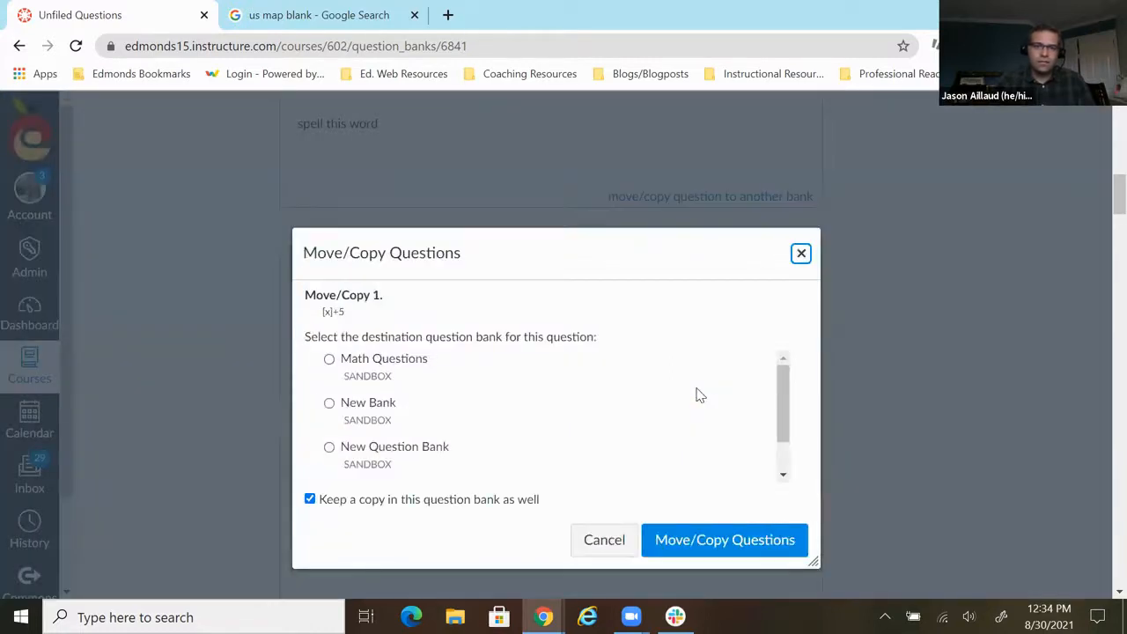
left_click(329, 360)
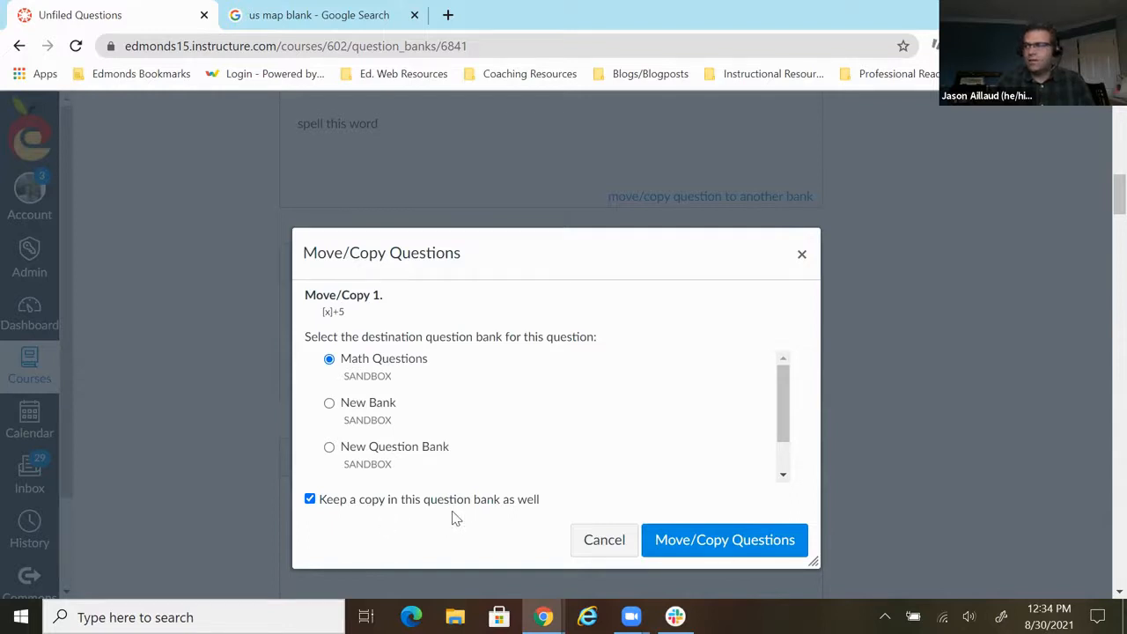
left_click(735, 539)
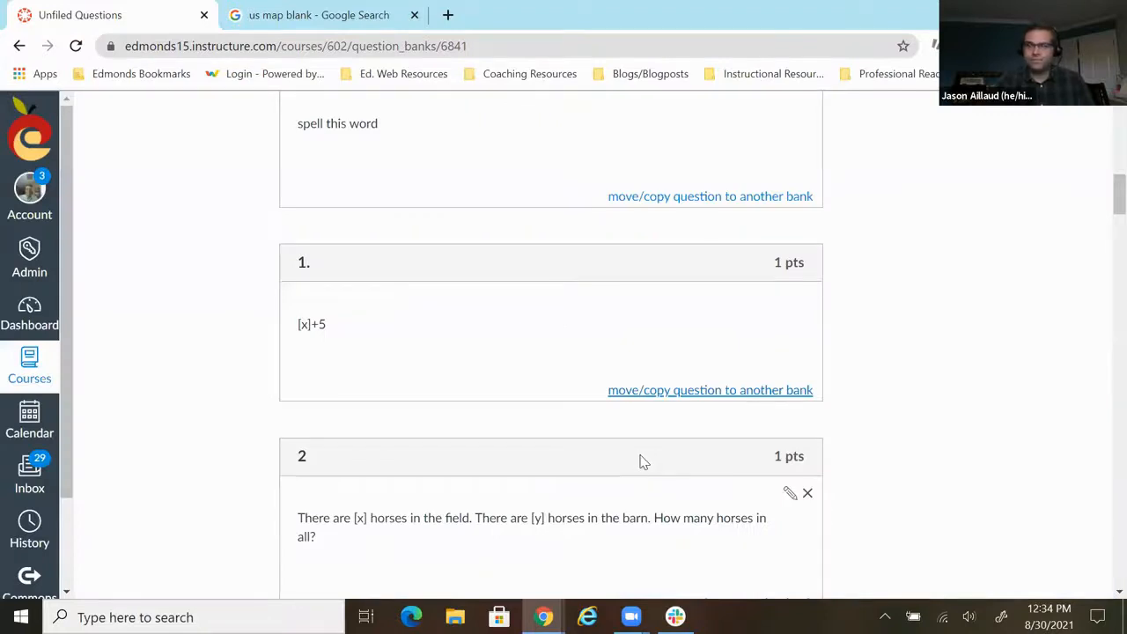
- Return to the course's question banks and open Math Questions to check the copied question
scroll(684, 498, "up", 4)
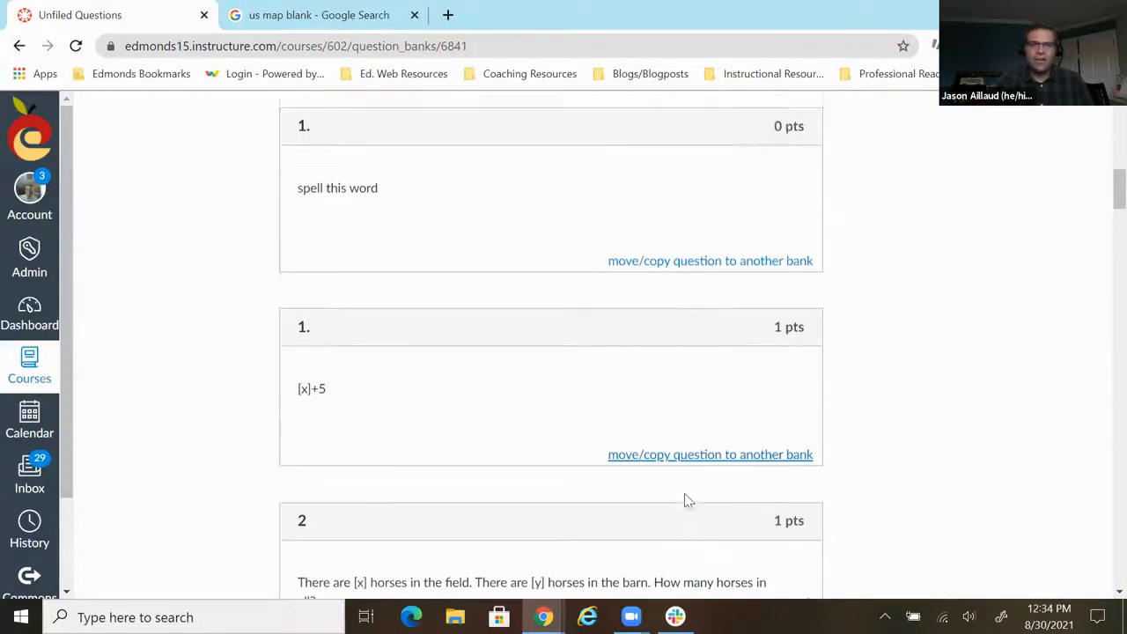
scroll(687, 503, "up", 6)
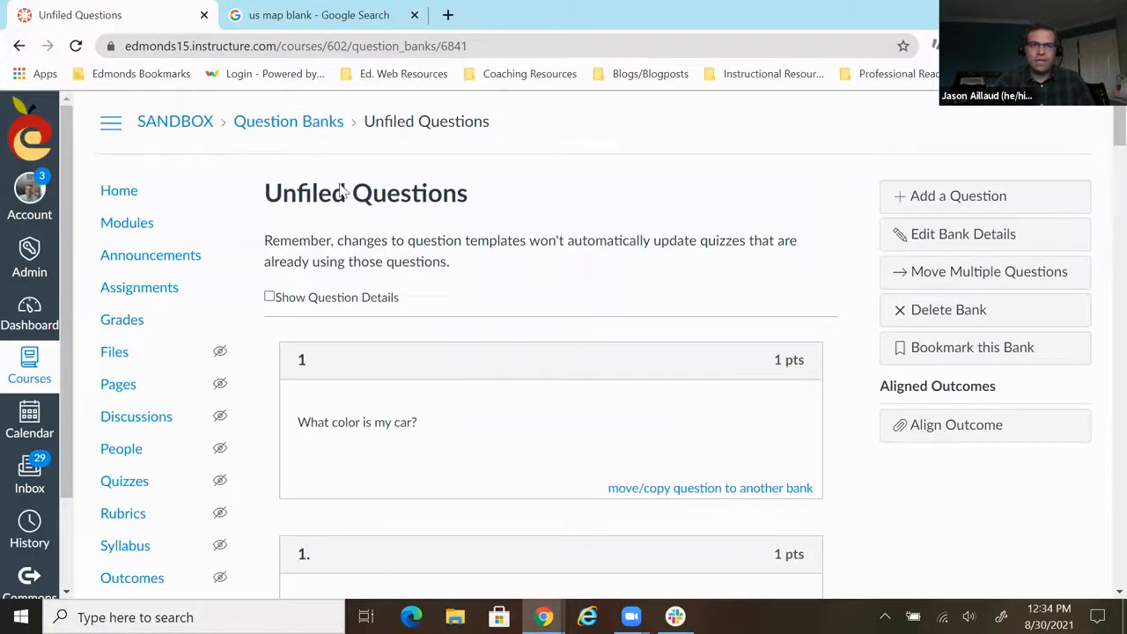
left_click(292, 121)
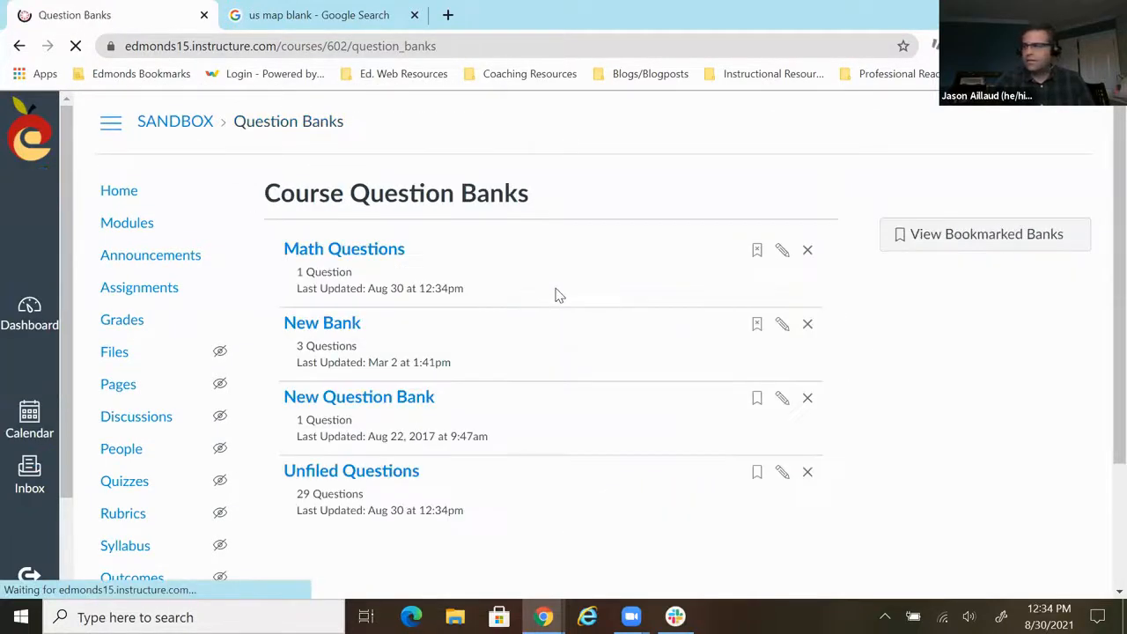
left_click(362, 253)
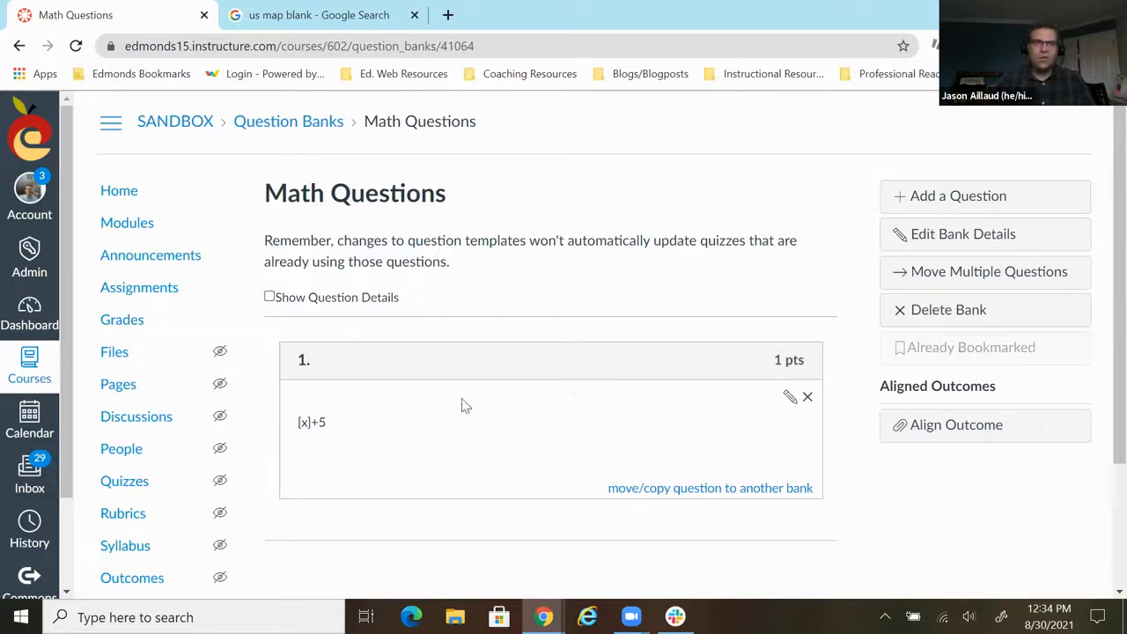
scroll(419, 386, "down", 1)
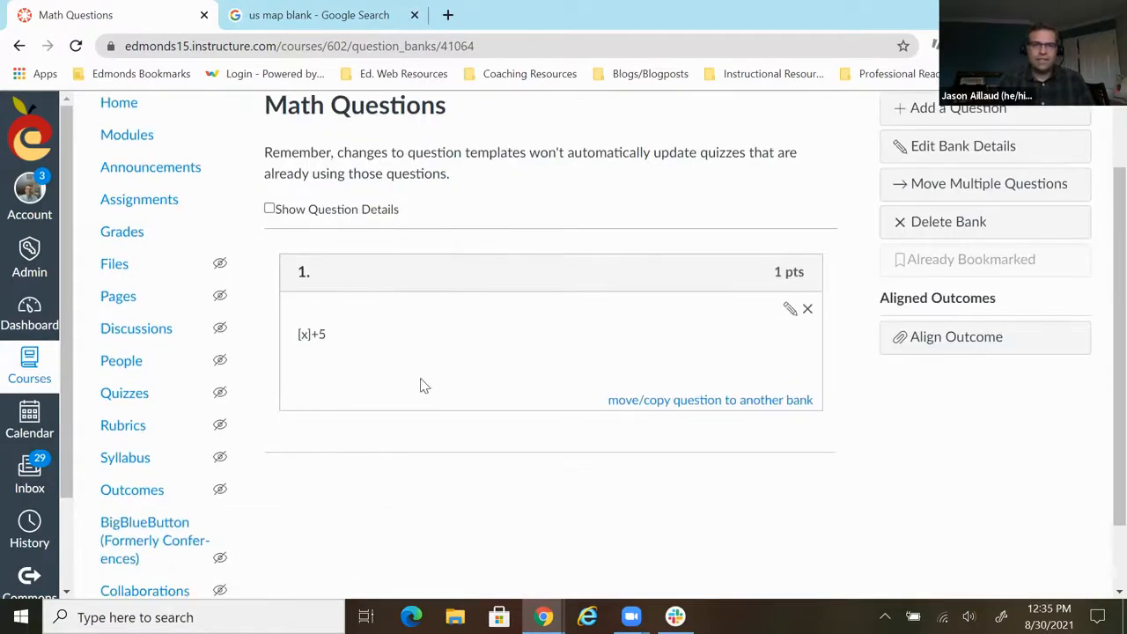
- Find "Sample New Quiz for Presentation 2" in the course's quiz list and open it in the quiz builder
scroll(419, 386, "up", 1)
left_click(137, 493)
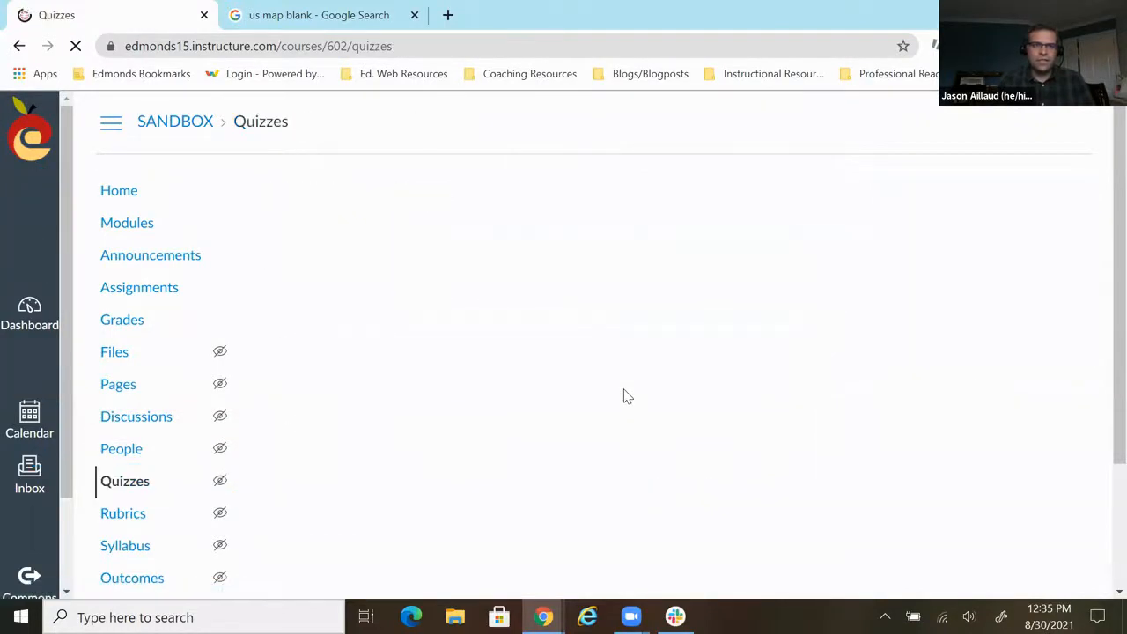
scroll(524, 339, "down", 8)
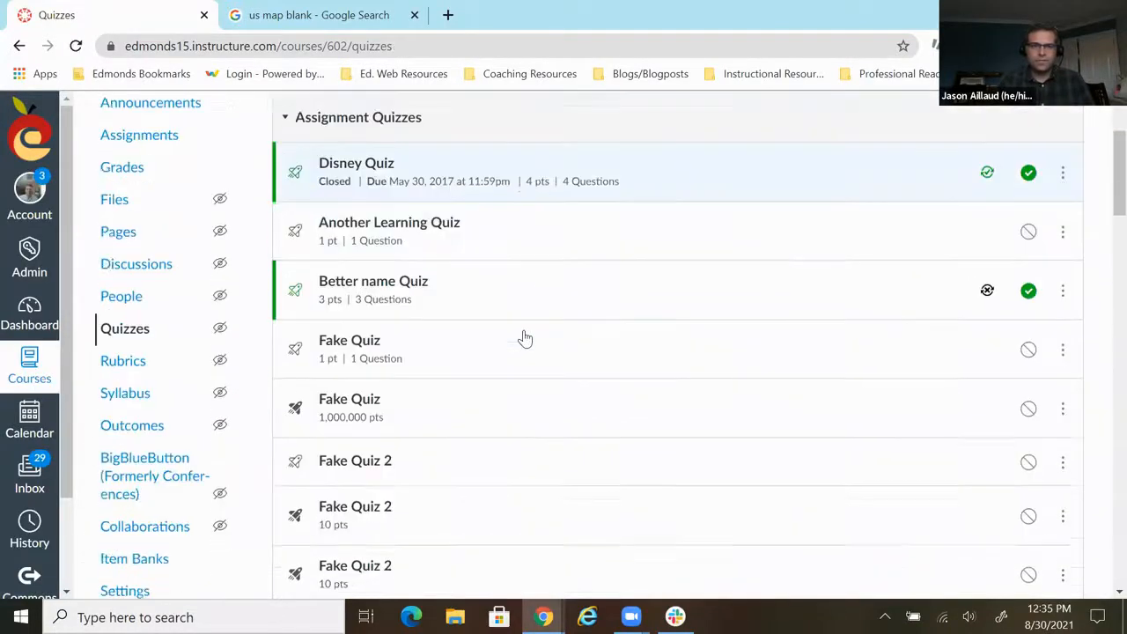
scroll(524, 340, "down", 4)
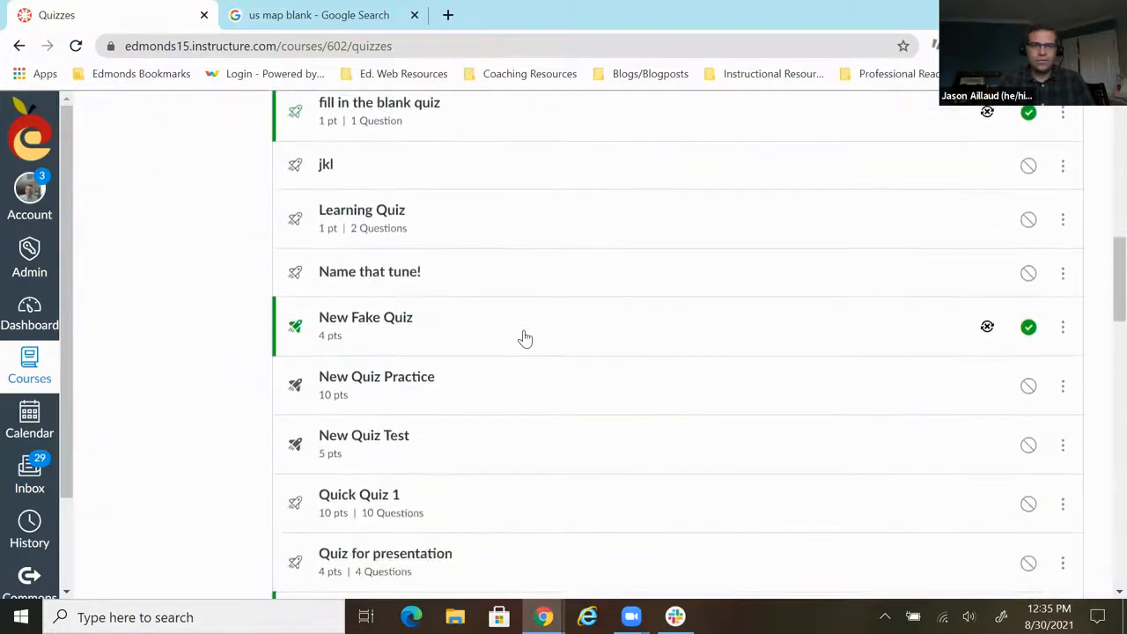
scroll(524, 339, "down", 2)
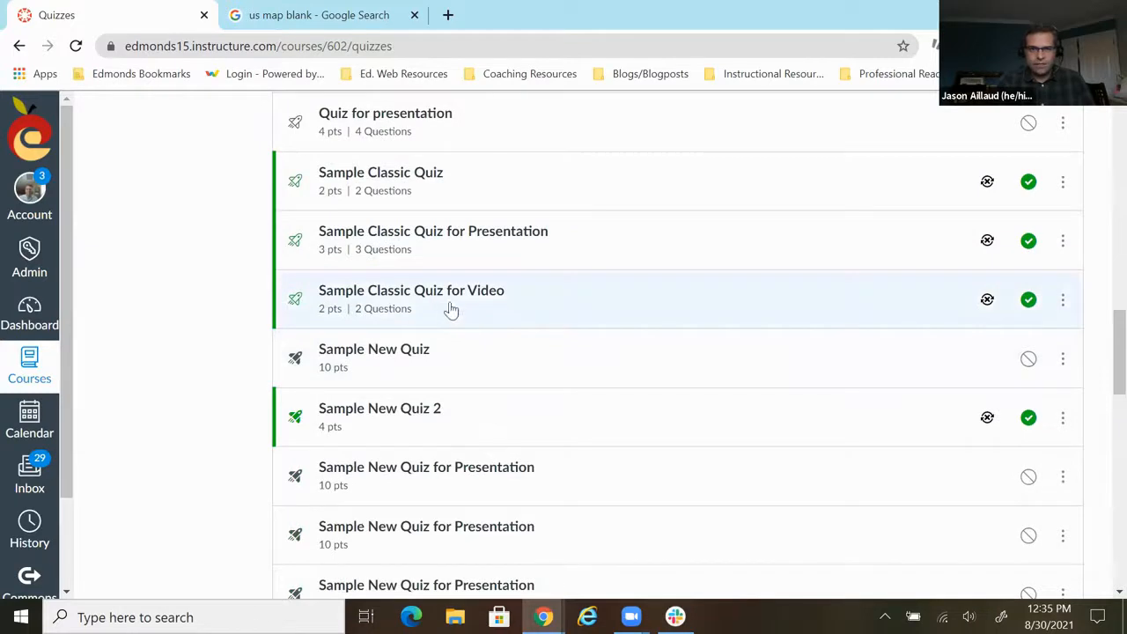
scroll(454, 421, "down", 1)
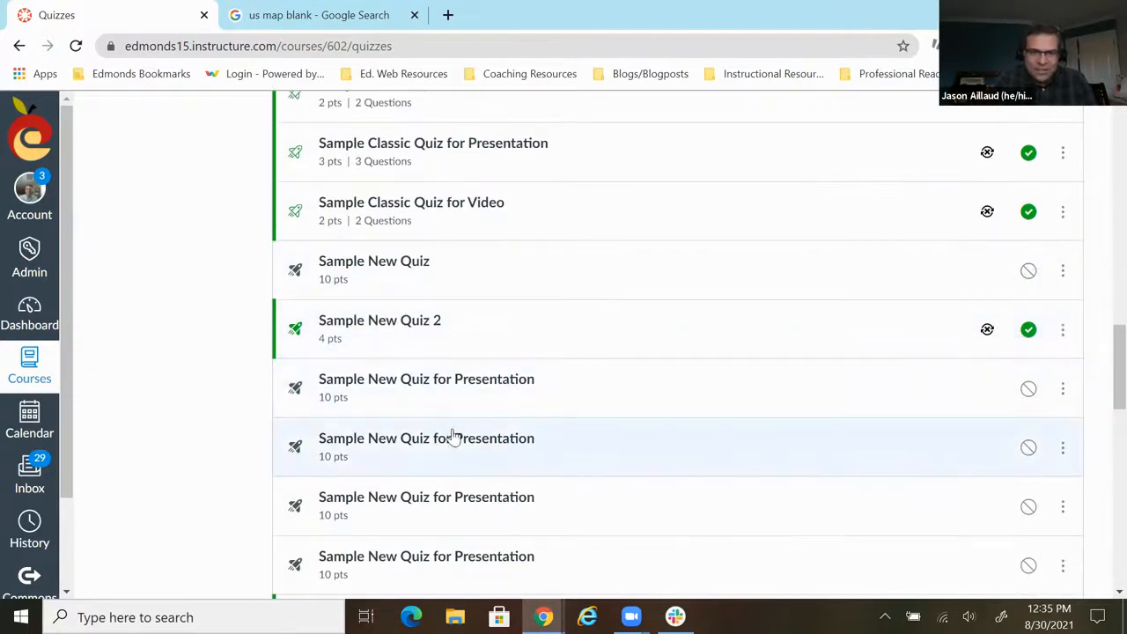
scroll(453, 435, "down", 2)
left_click(435, 447)
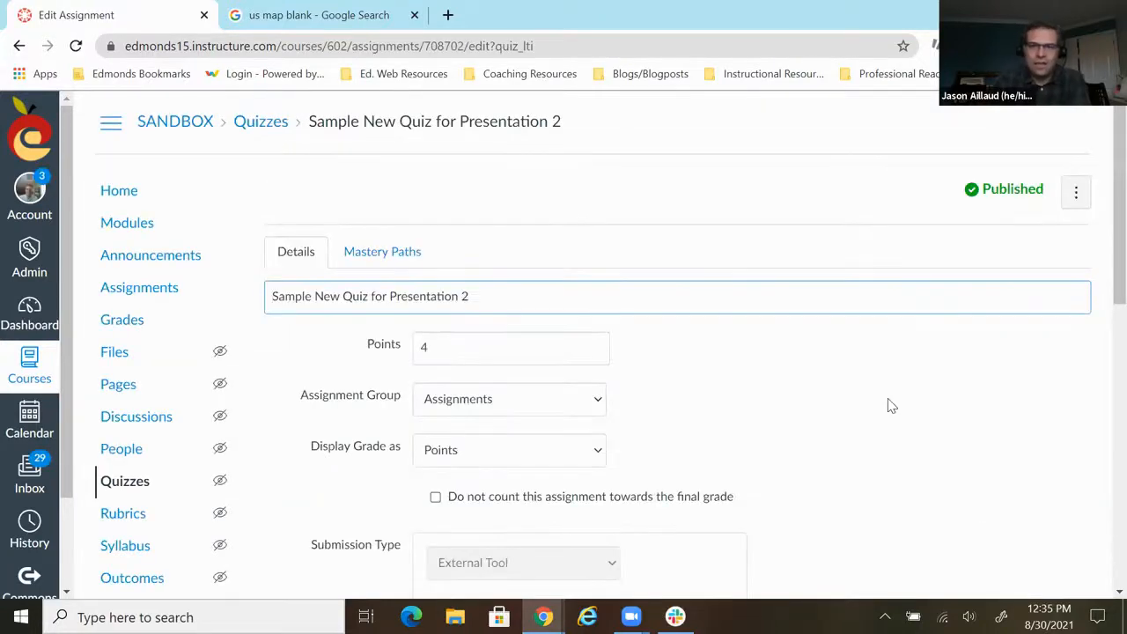
scroll(888, 403, "down", 8)
left_click(1055, 427)
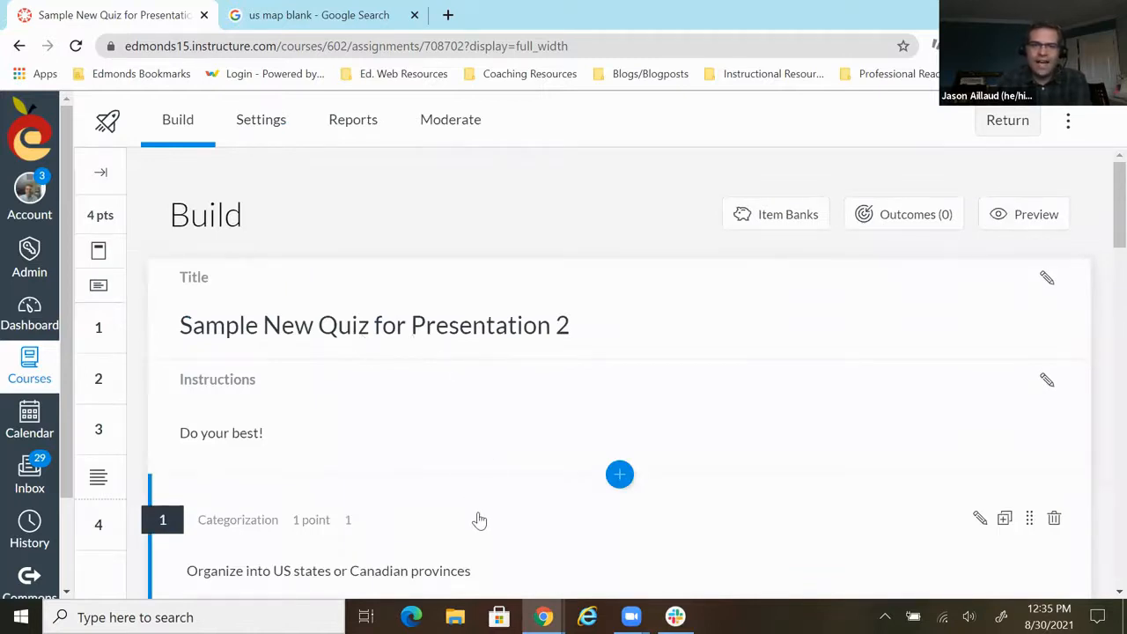
- Open the US states and Canadian provinces categorization question for editing and start adding it to an item bank
scroll(475, 523, "down", 5)
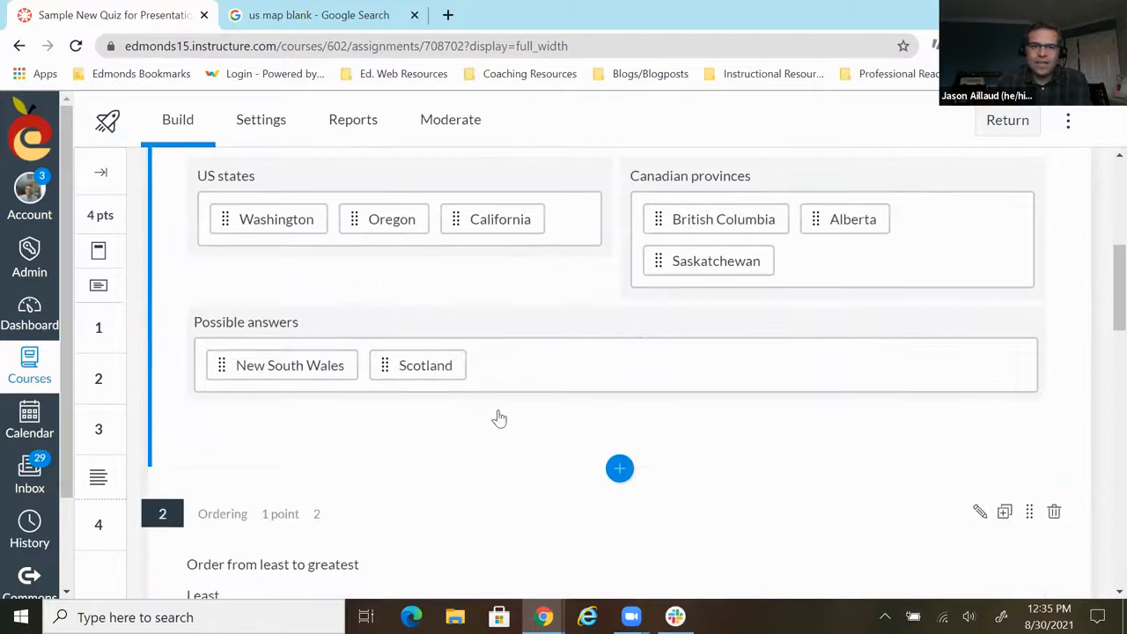
left_click(533, 299)
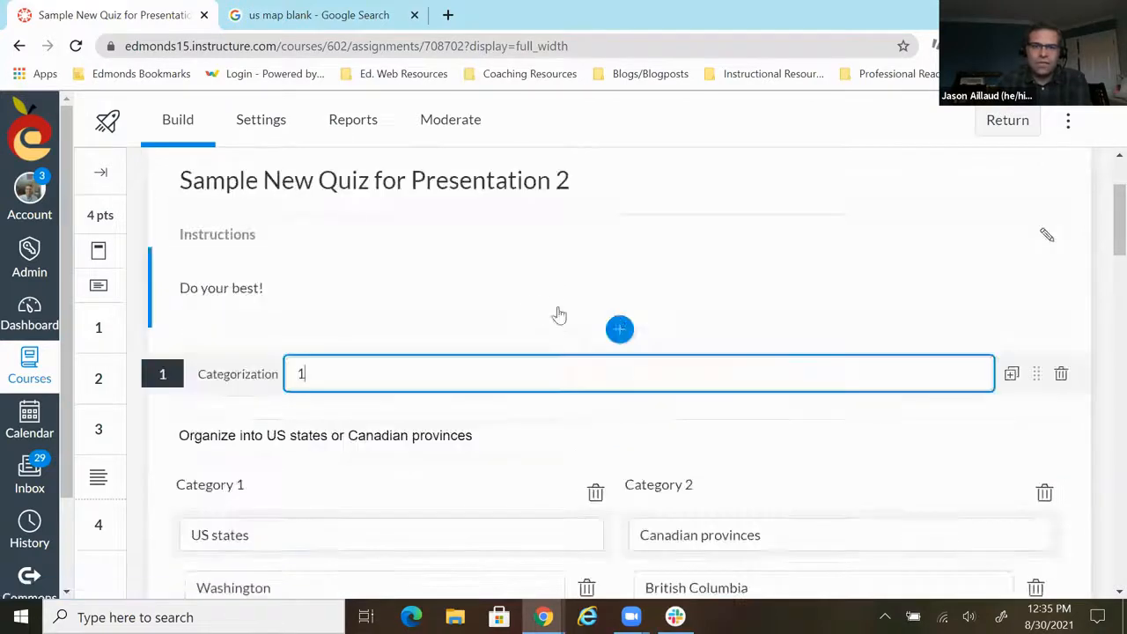
scroll(617, 328, "down", 3)
scroll(614, 331, "down", 3)
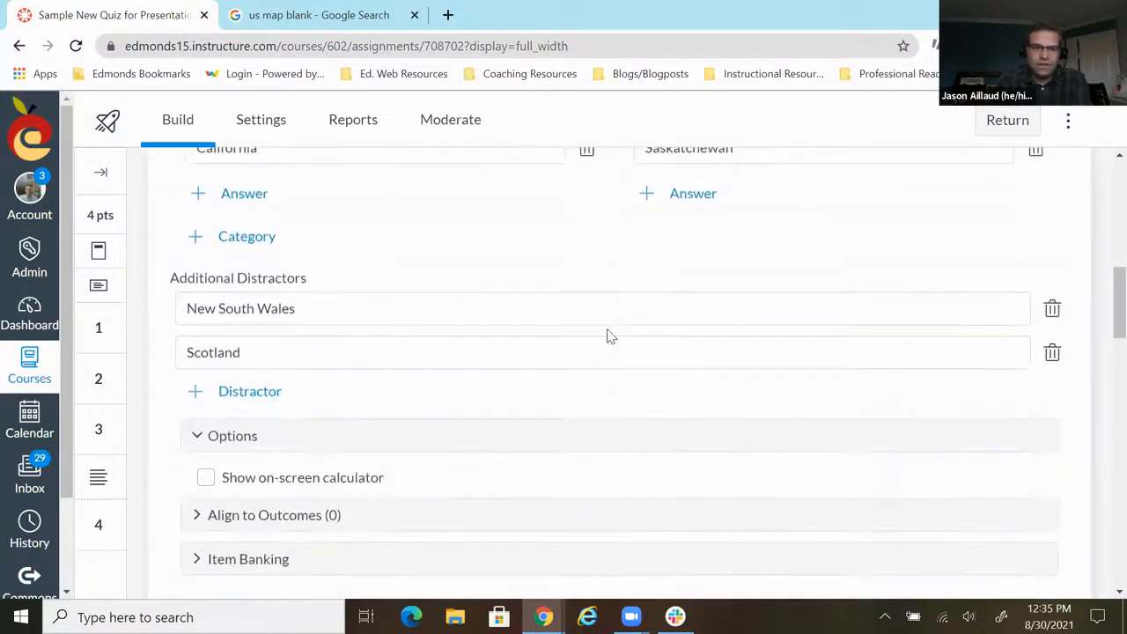
scroll(607, 335, "down", 2)
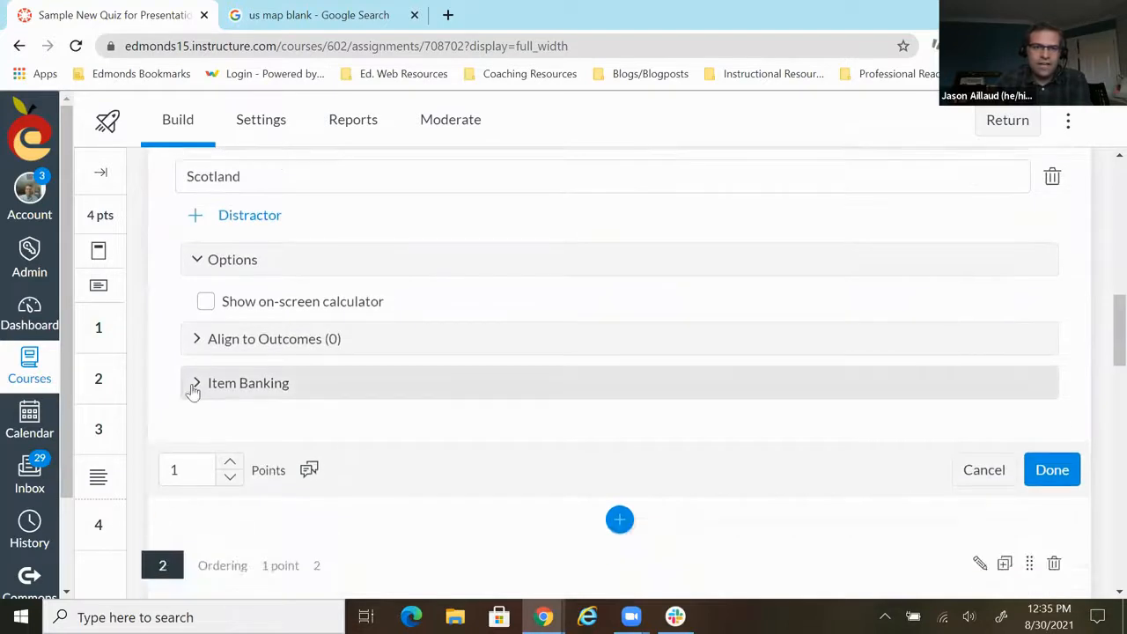
left_click(194, 389)
left_click(642, 447)
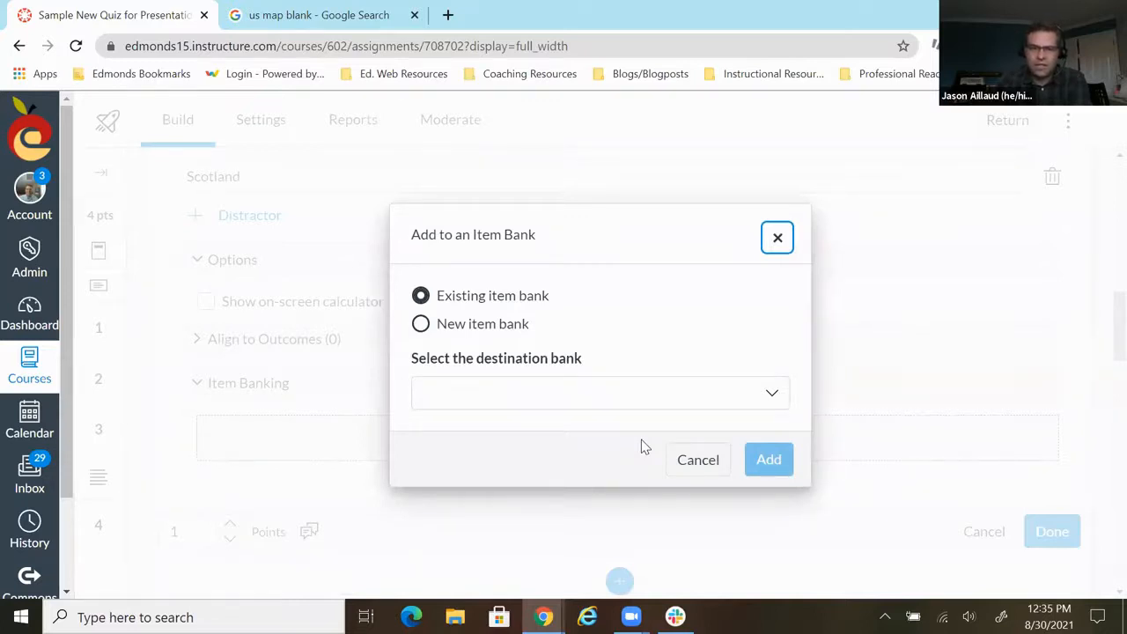
- Look through the existing item banks available as the destination for the question
left_click(777, 396)
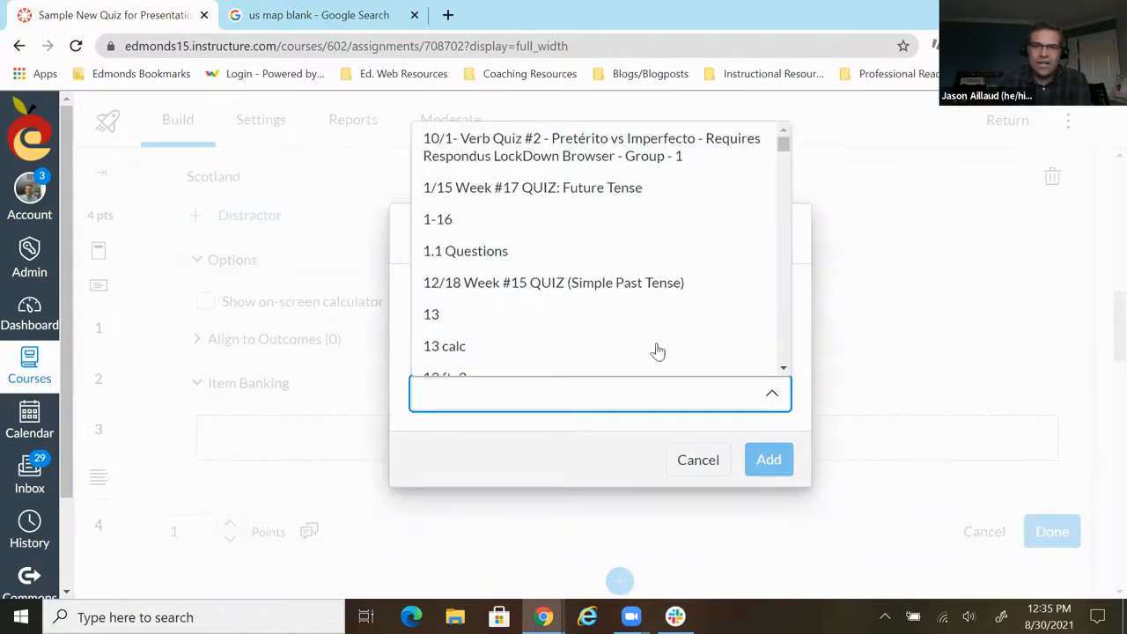
scroll(566, 252, "down", 2)
left_click(446, 476)
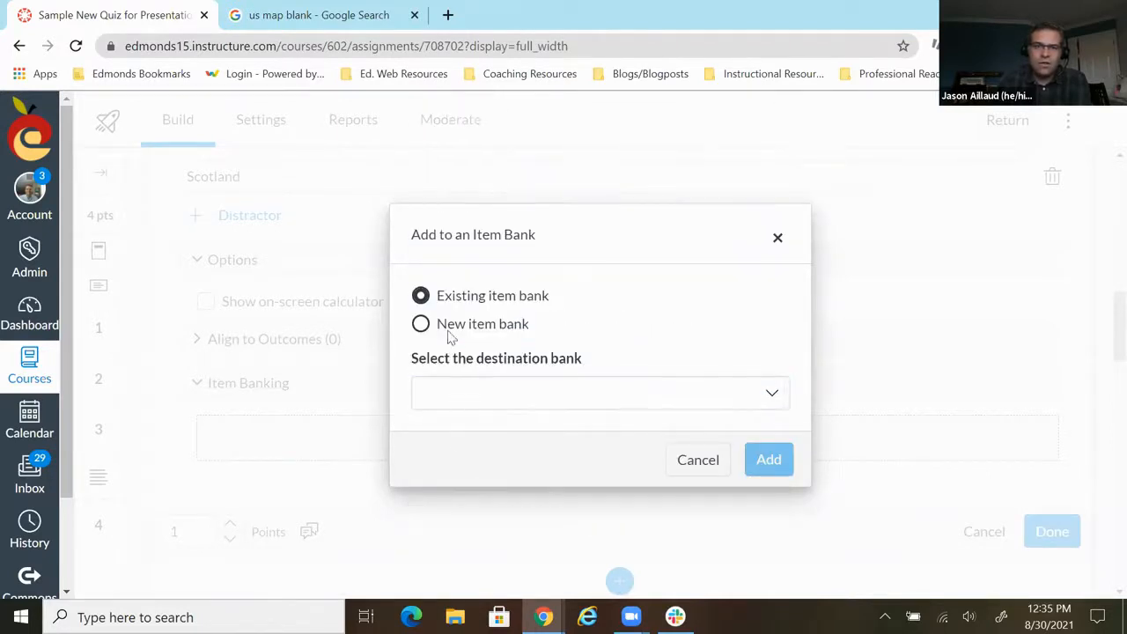
- Create a new item bank titled "Geography" and add the US states and Canadian provinces question to it
left_click(423, 325)
left_click(444, 387)
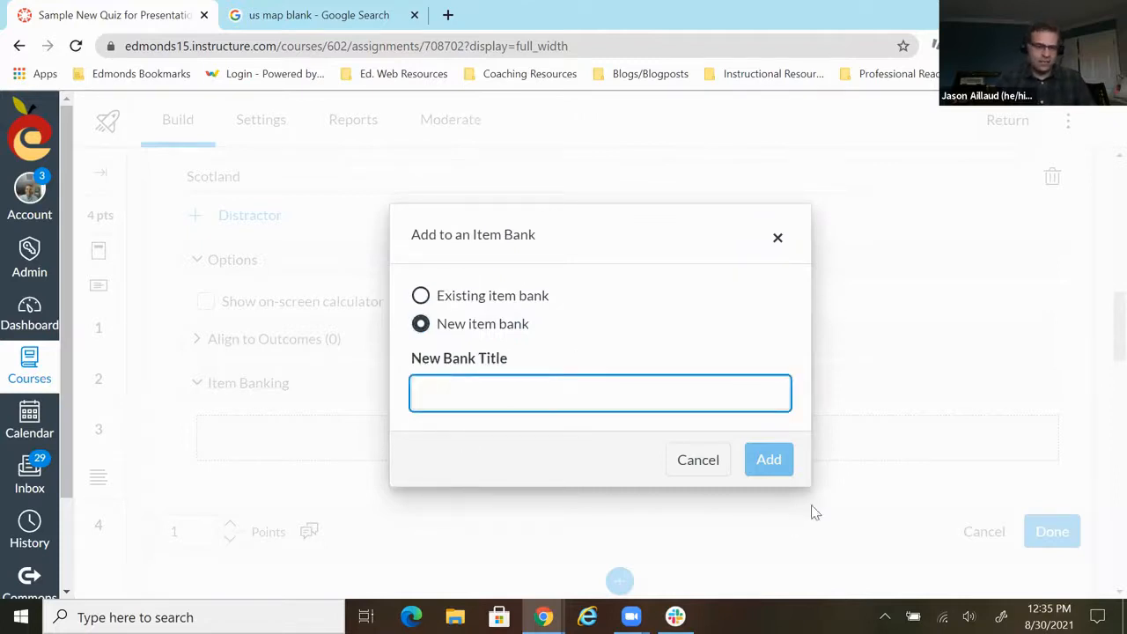
type("Geogrpah")
type("y")
key("BackSpace")
key("BackSpace")
key("BackSpace")
key("BackSpace")
type("aph")
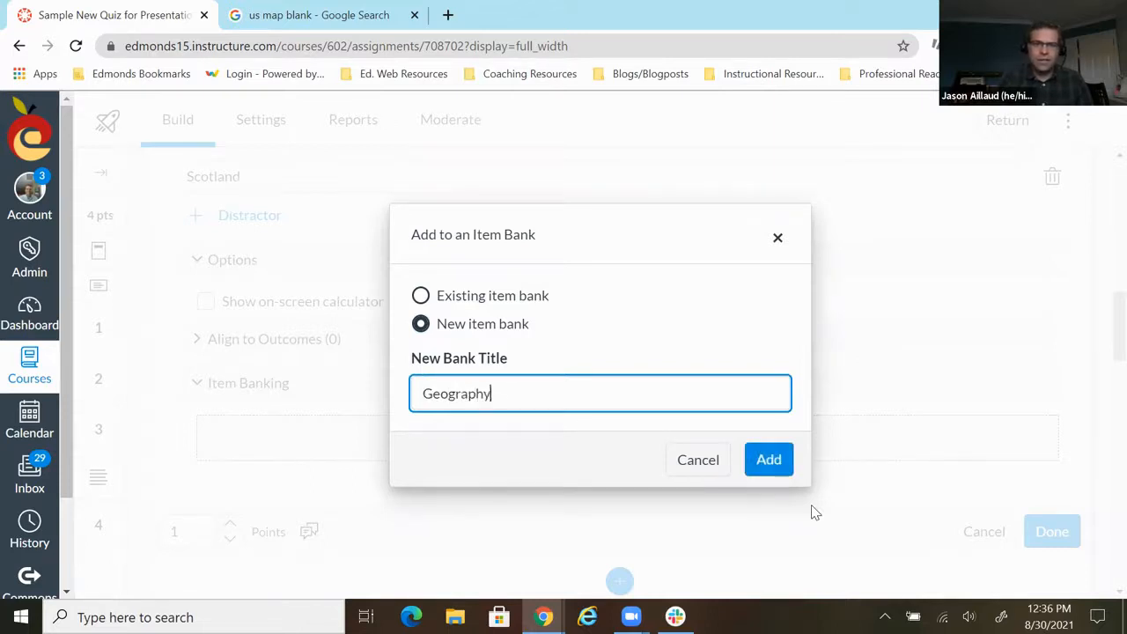
type("y")
left_click(773, 467)
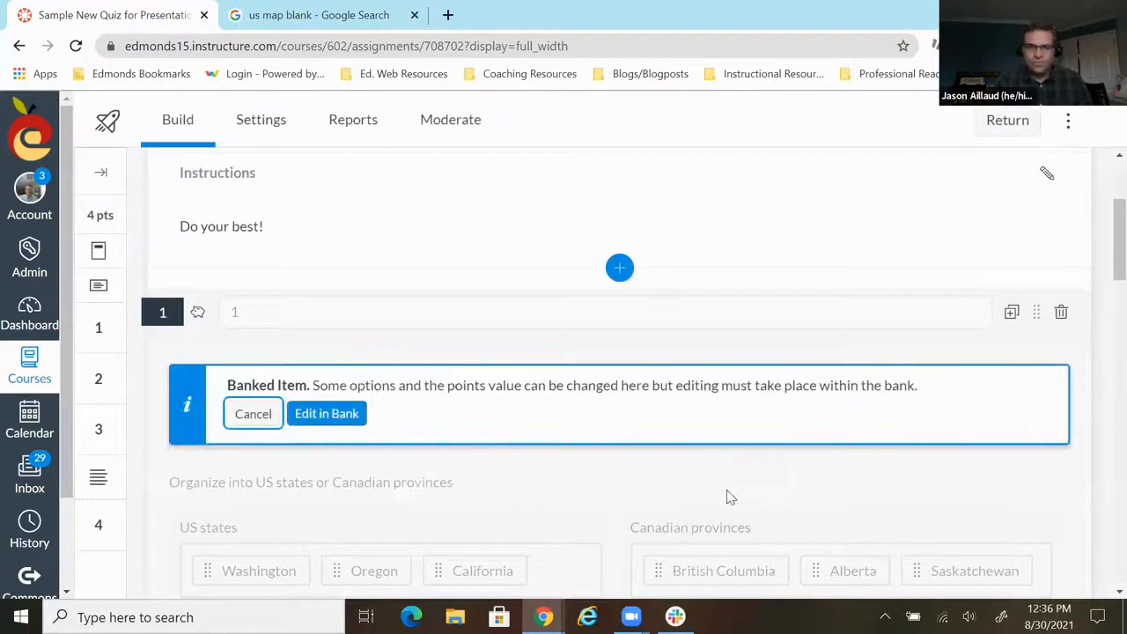
- Open the banked categorization question for editing within the Geography bank, finish without edits, and close the item bank view
left_click(346, 416)
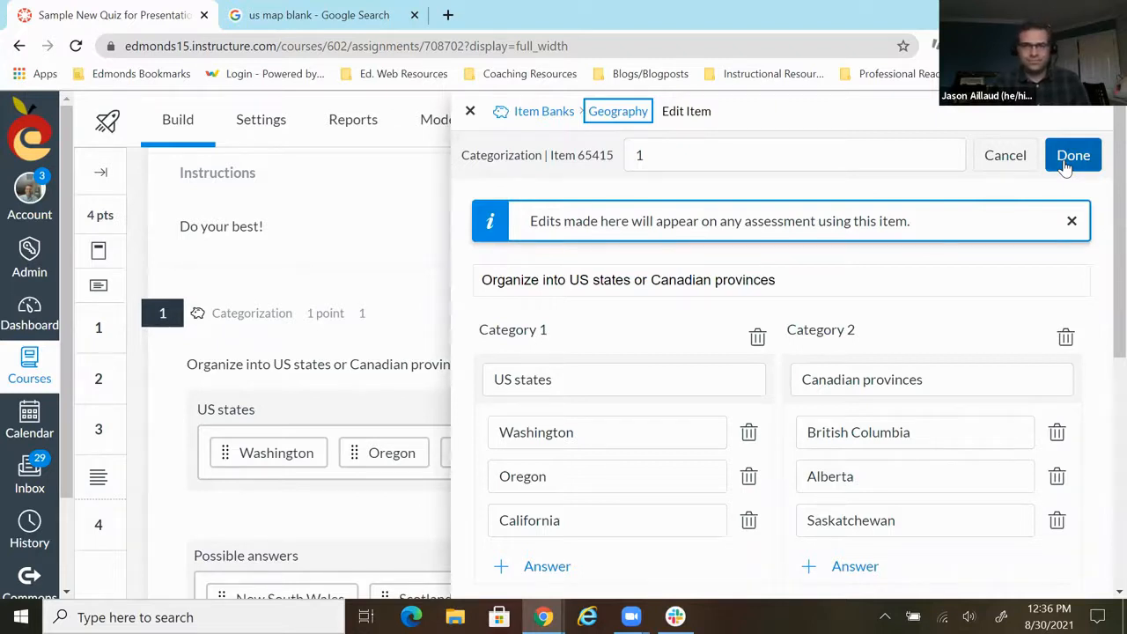
left_click(1068, 159)
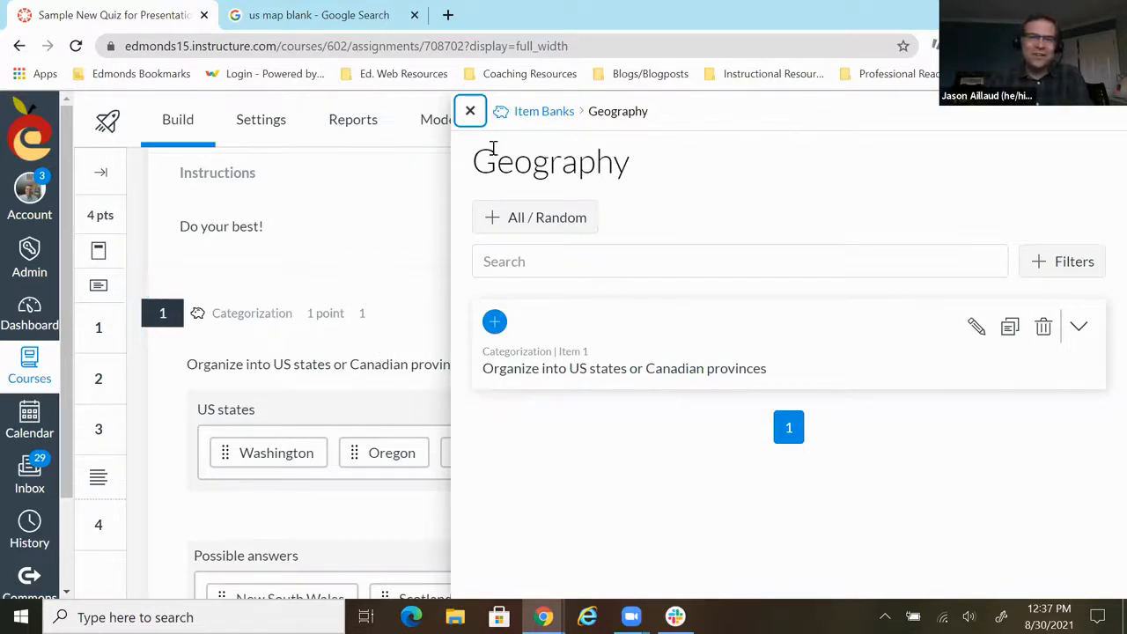
left_click(470, 111)
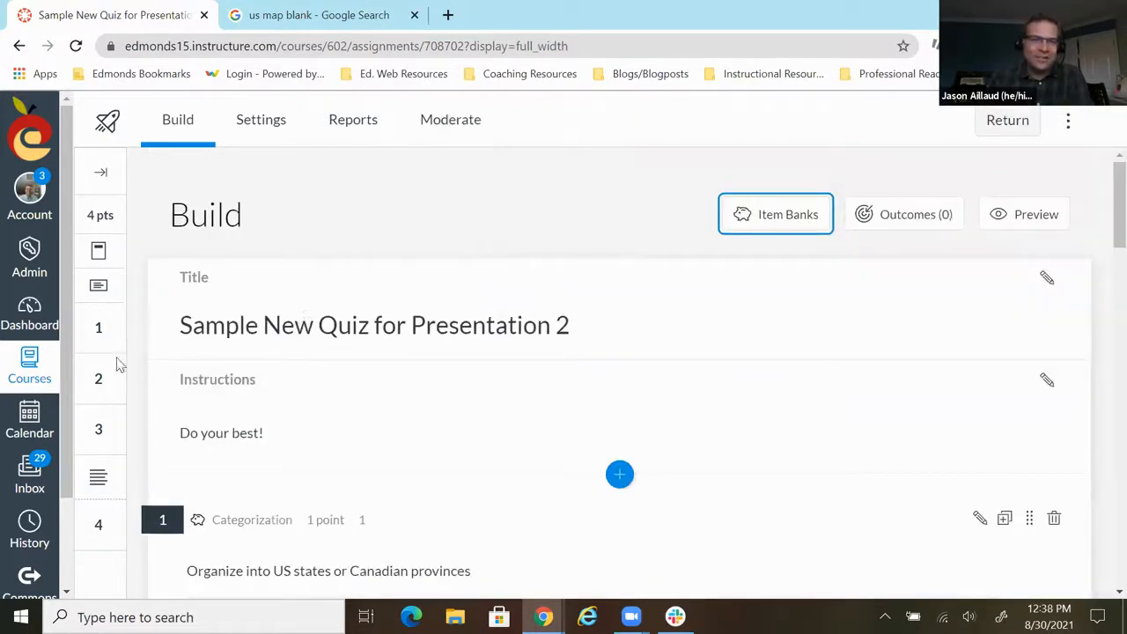
- Return to the dashboard and open the quiz list of the SANDBOX course
left_click(45, 319)
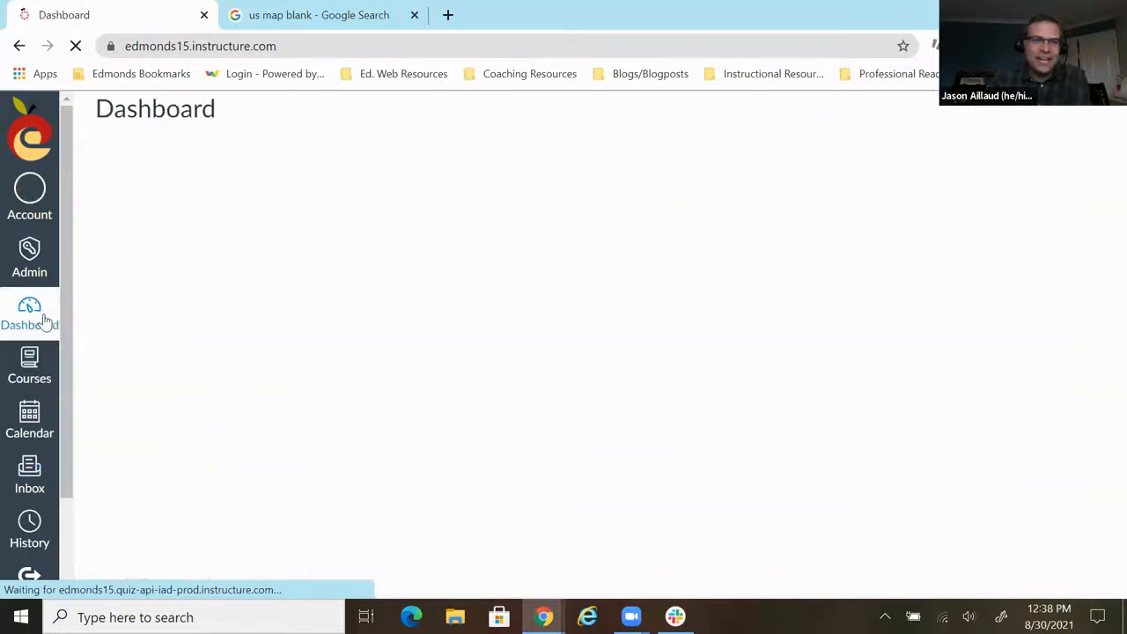
scroll(591, 319, "down", 9)
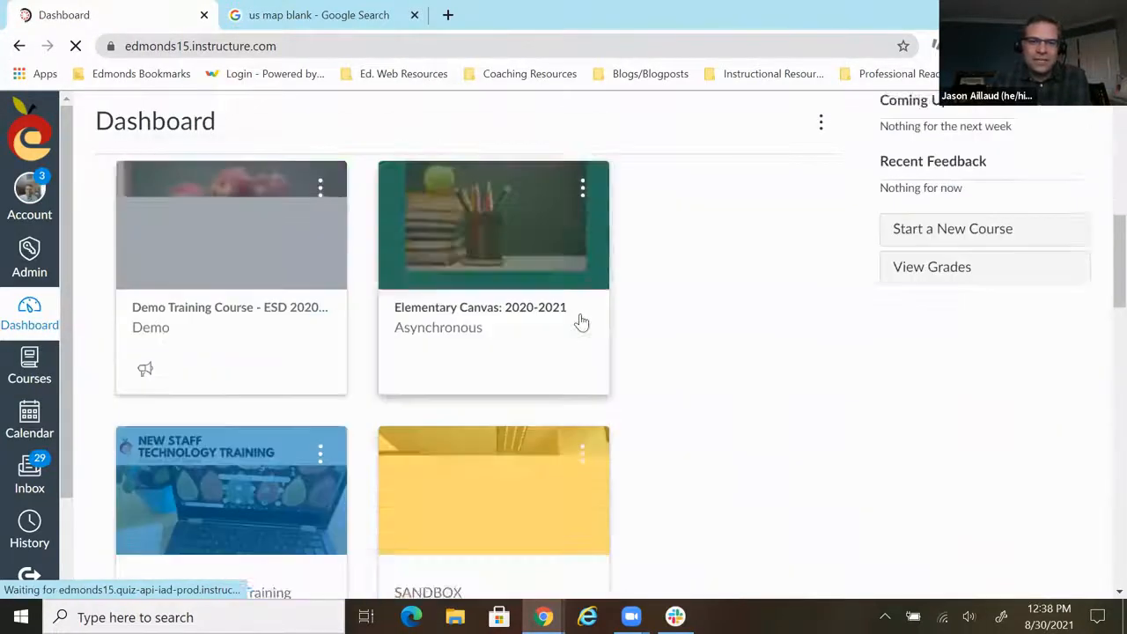
left_click(499, 375)
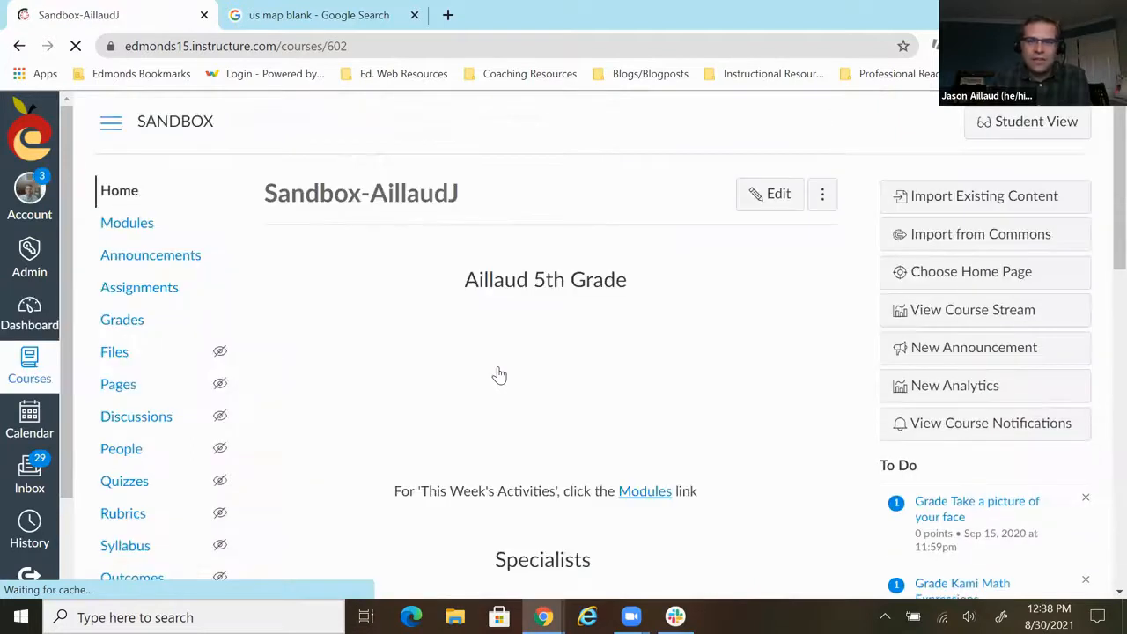
left_click(128, 483)
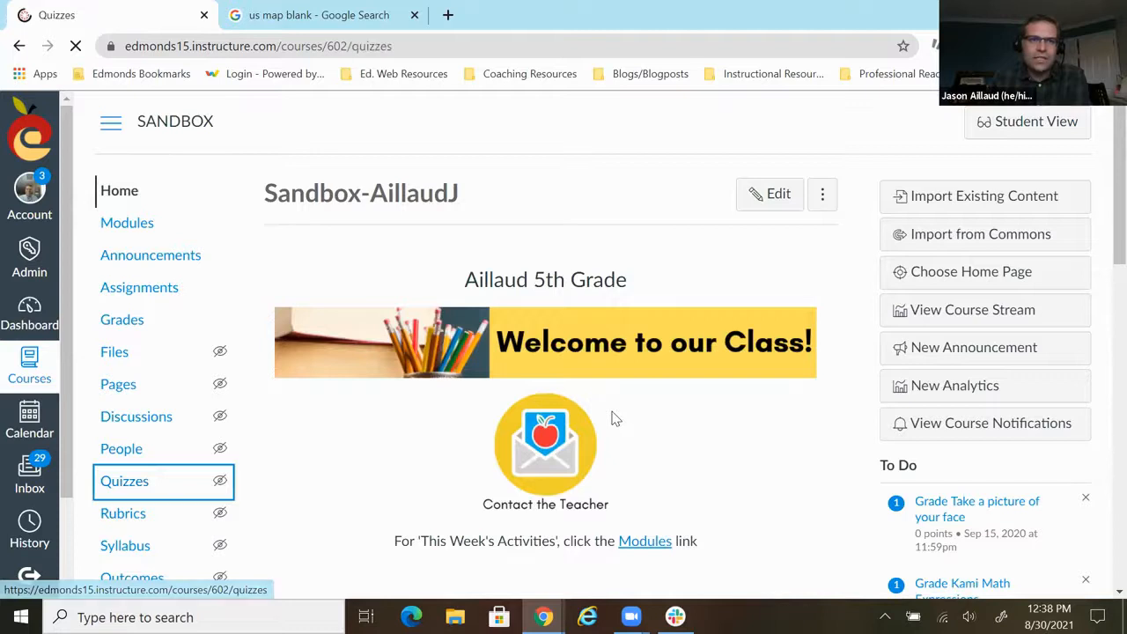
- Find "Sample Classic Quiz for Presentation" in the quiz list and open it
scroll(399, 328, "down", 8)
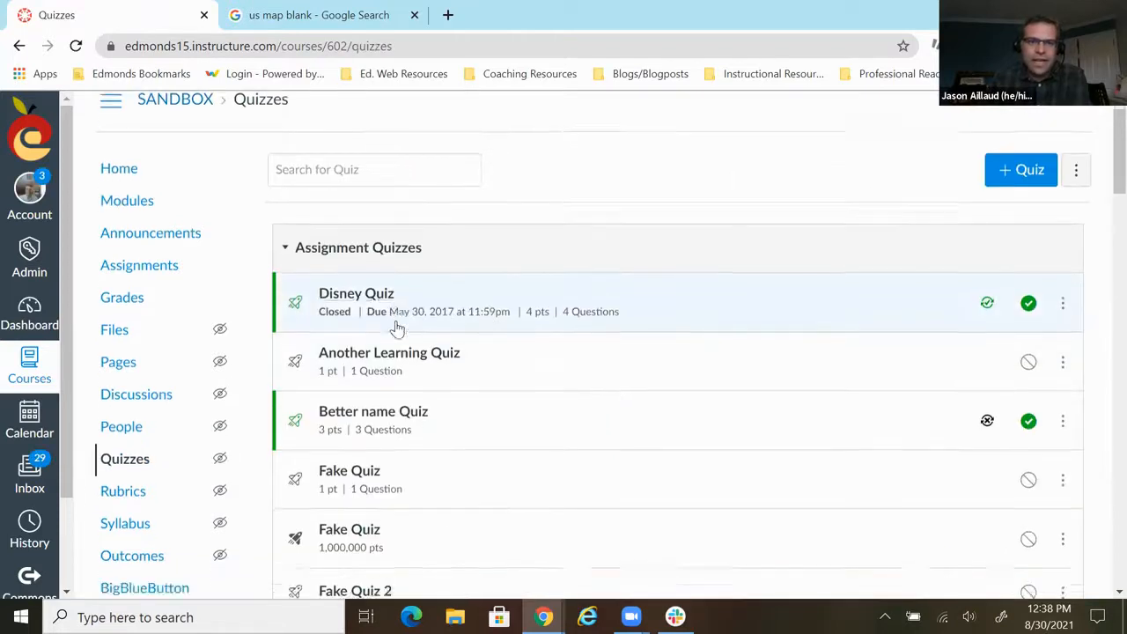
scroll(399, 327, "down", 4)
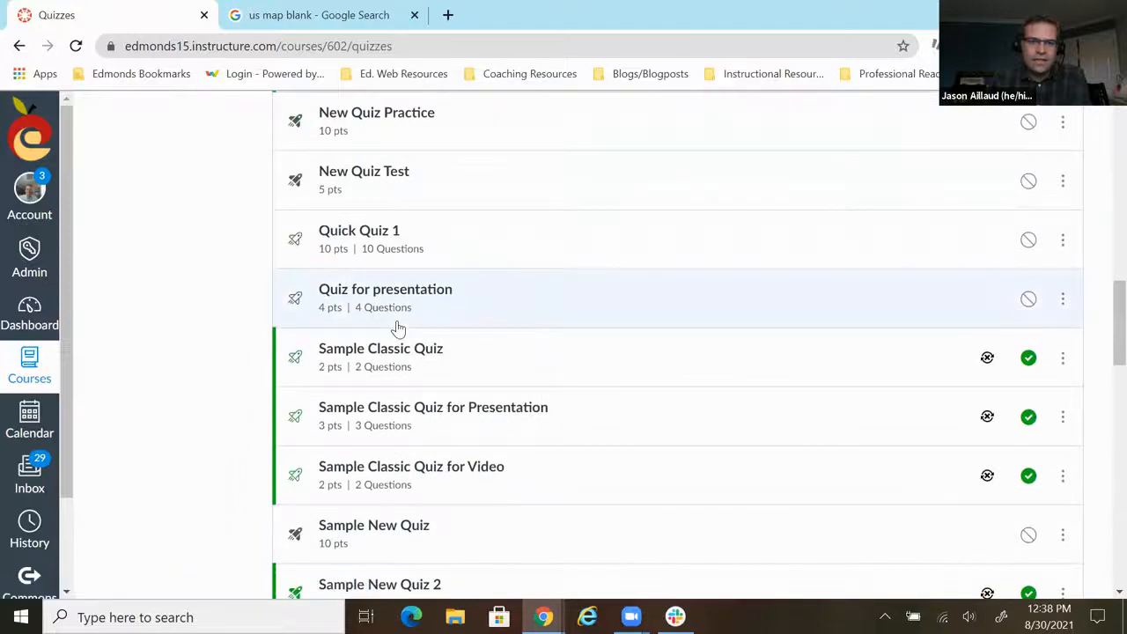
scroll(399, 327, "down", 3)
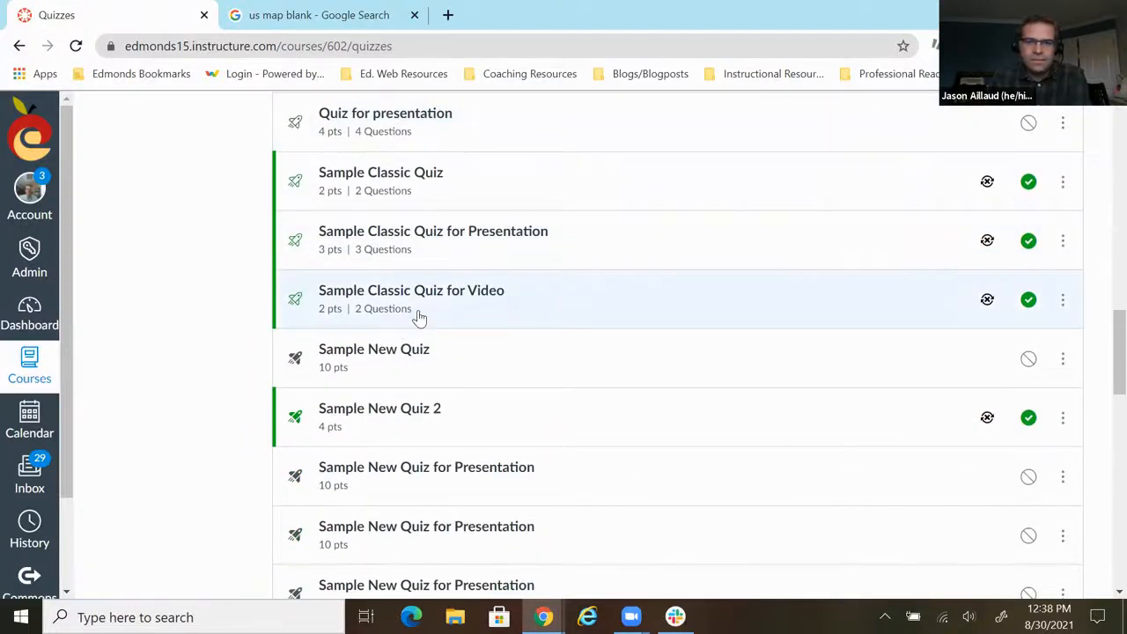
scroll(419, 318, "down", 7)
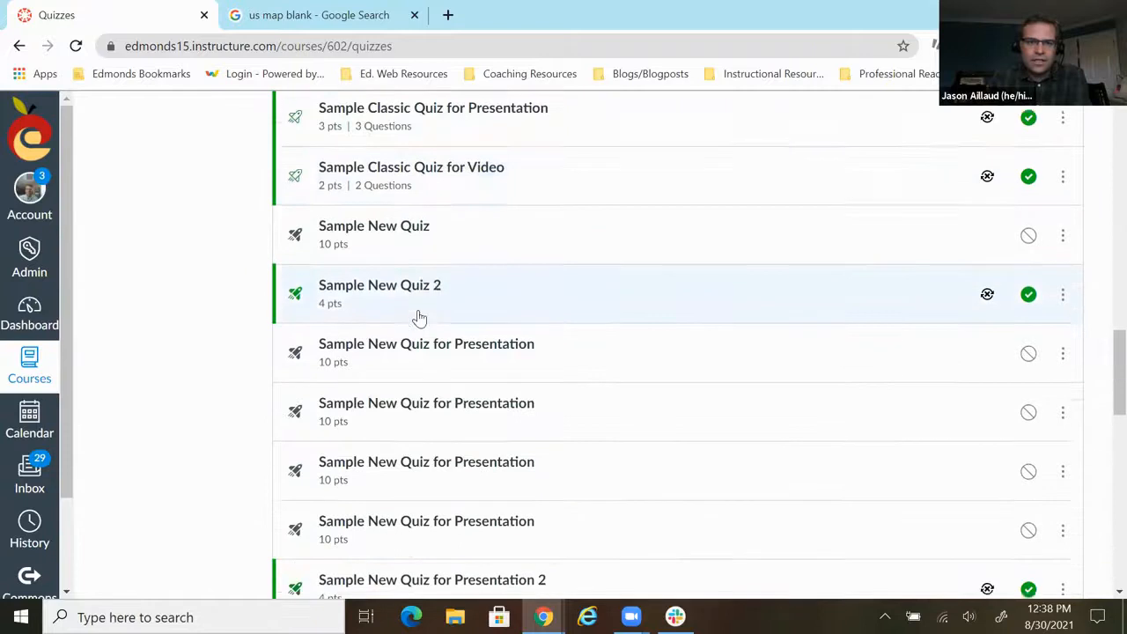
scroll(419, 318, "down", 1)
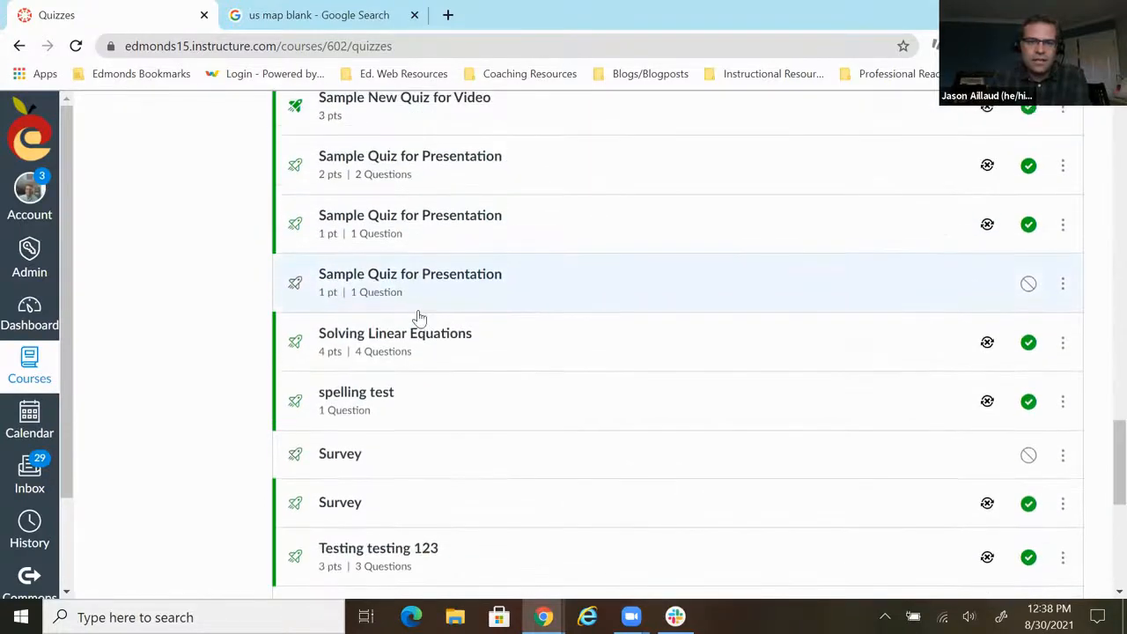
scroll(420, 318, "up", 2)
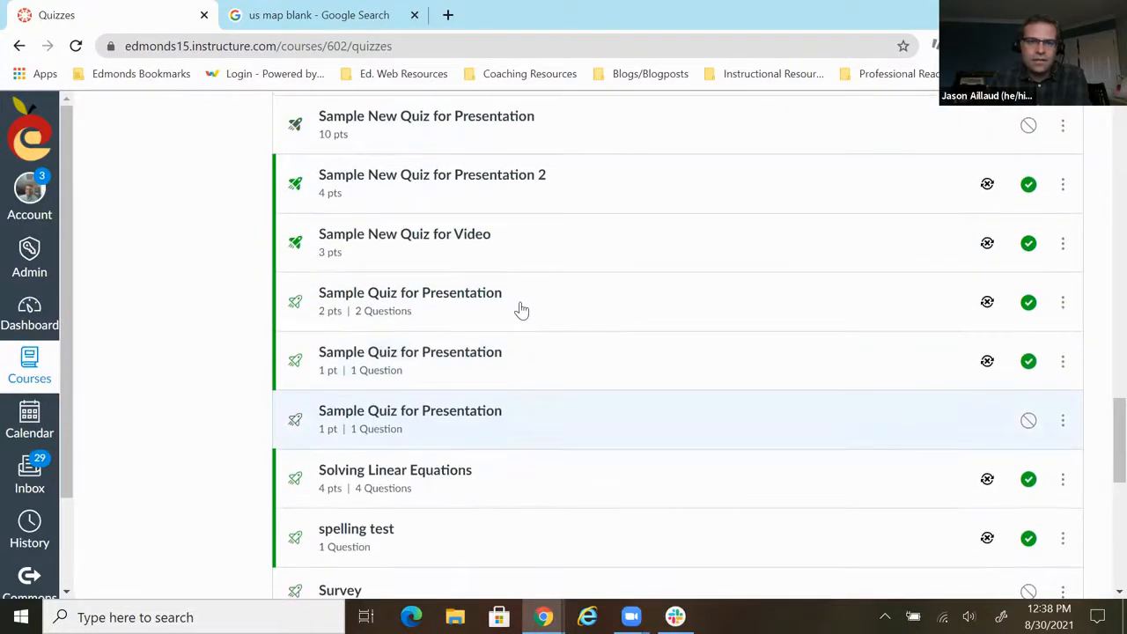
scroll(507, 315, "up", 1)
scroll(500, 323, "up", 4)
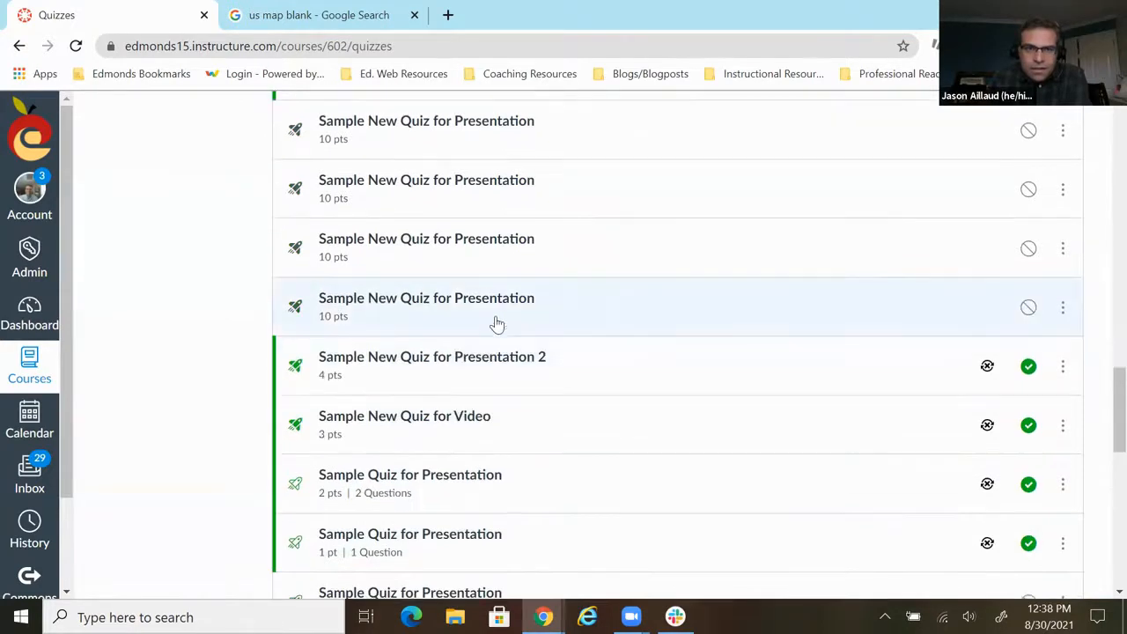
scroll(493, 326, "up", 1)
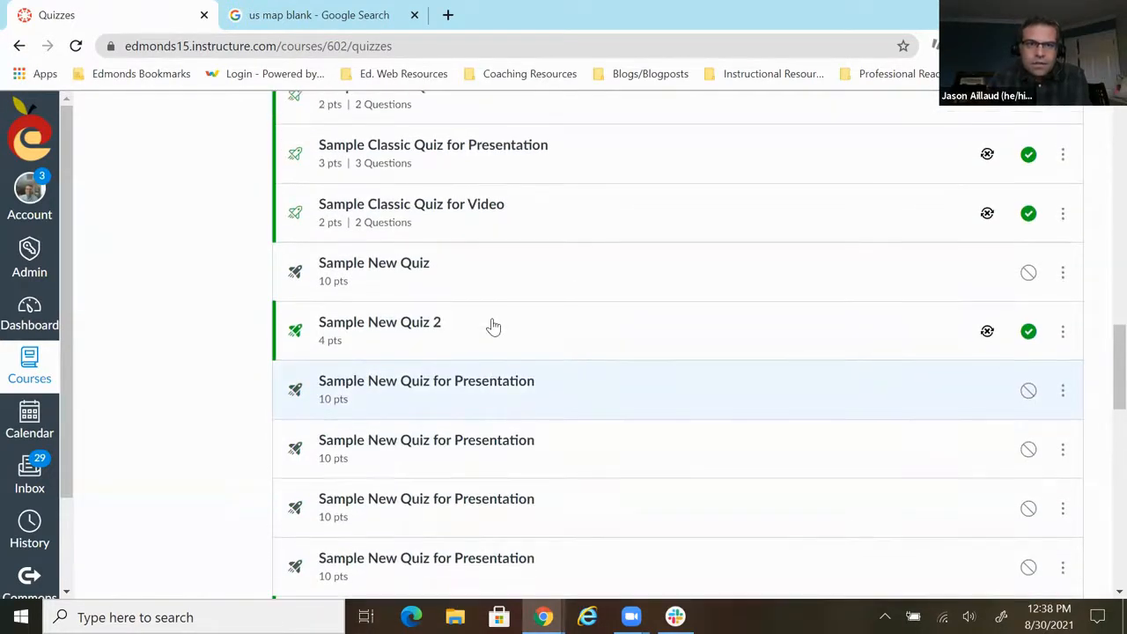
scroll(493, 327, "up", 2)
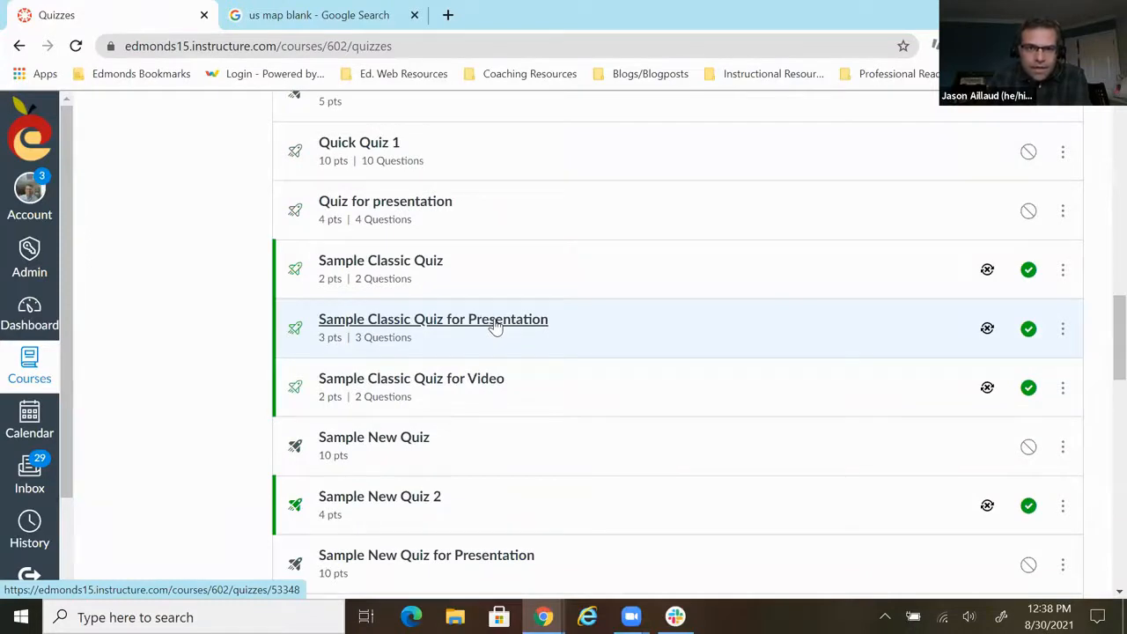
left_click(496, 325)
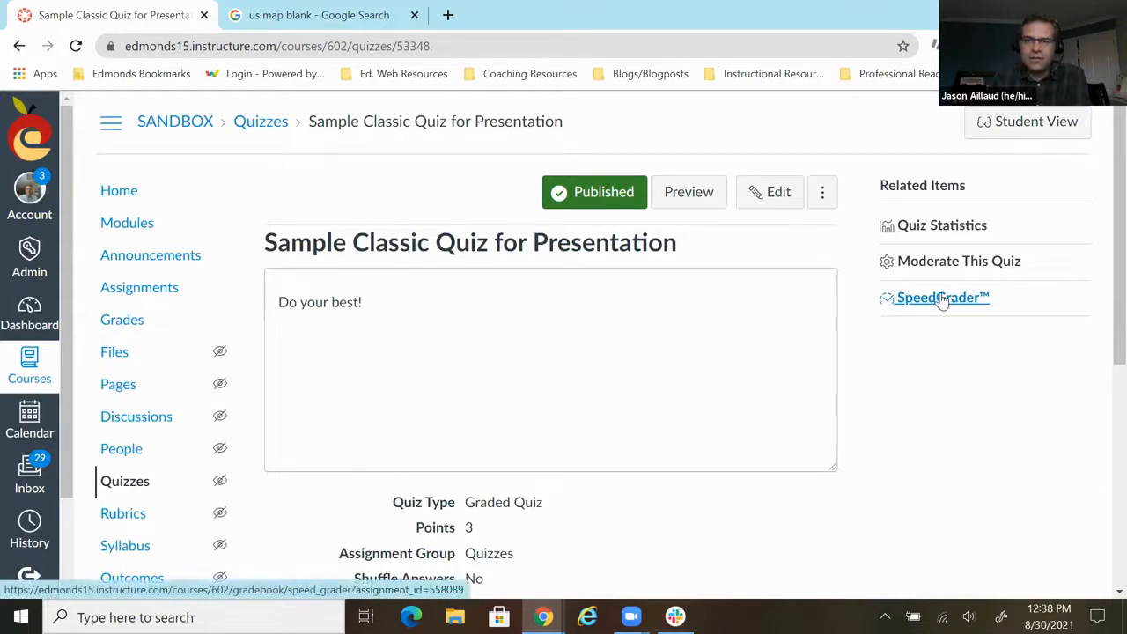
- Look over the quiz's details, switch to Student View, and resume the quiz as the test student
scroll(620, 348, "down", 5)
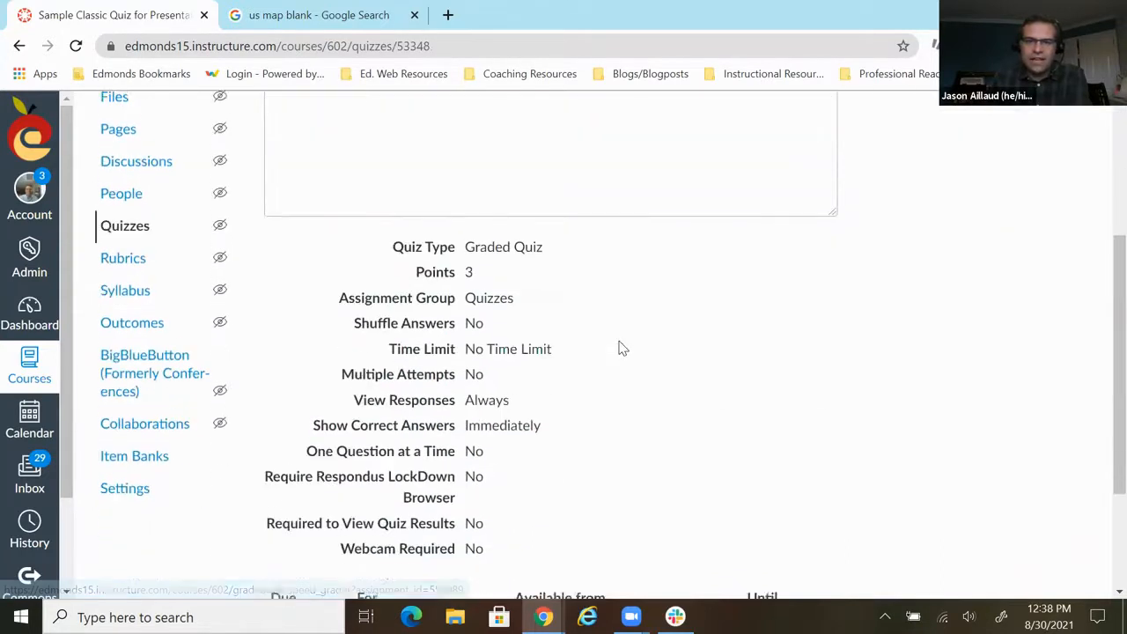
scroll(619, 348, "up", 5)
scroll(619, 348, "down", 5)
scroll(763, 318, "up", 5)
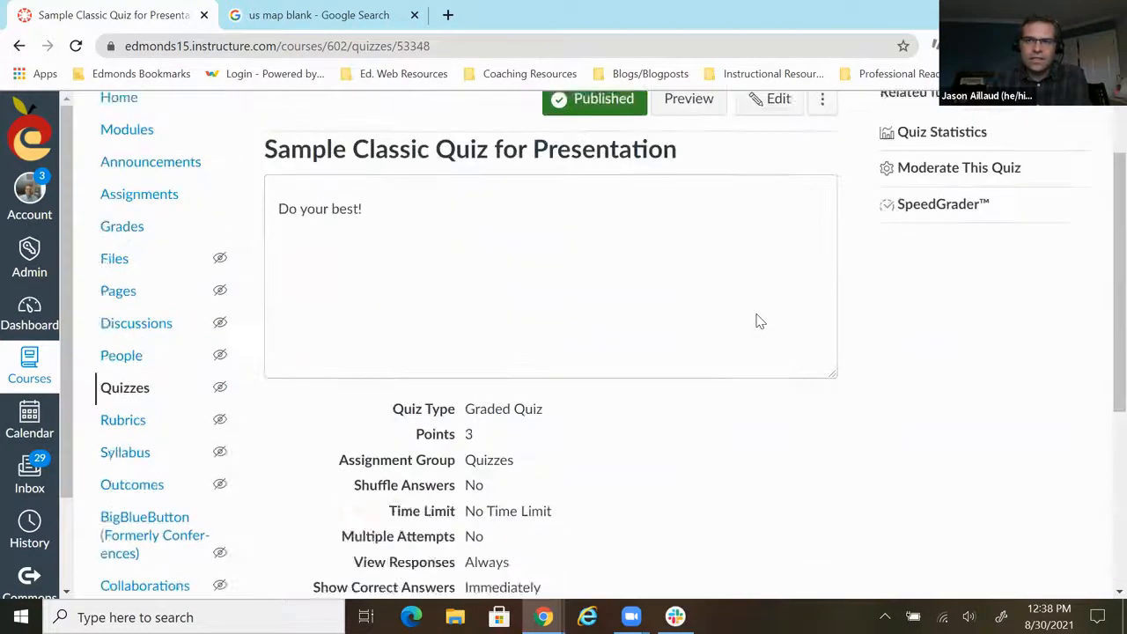
left_click(1005, 121)
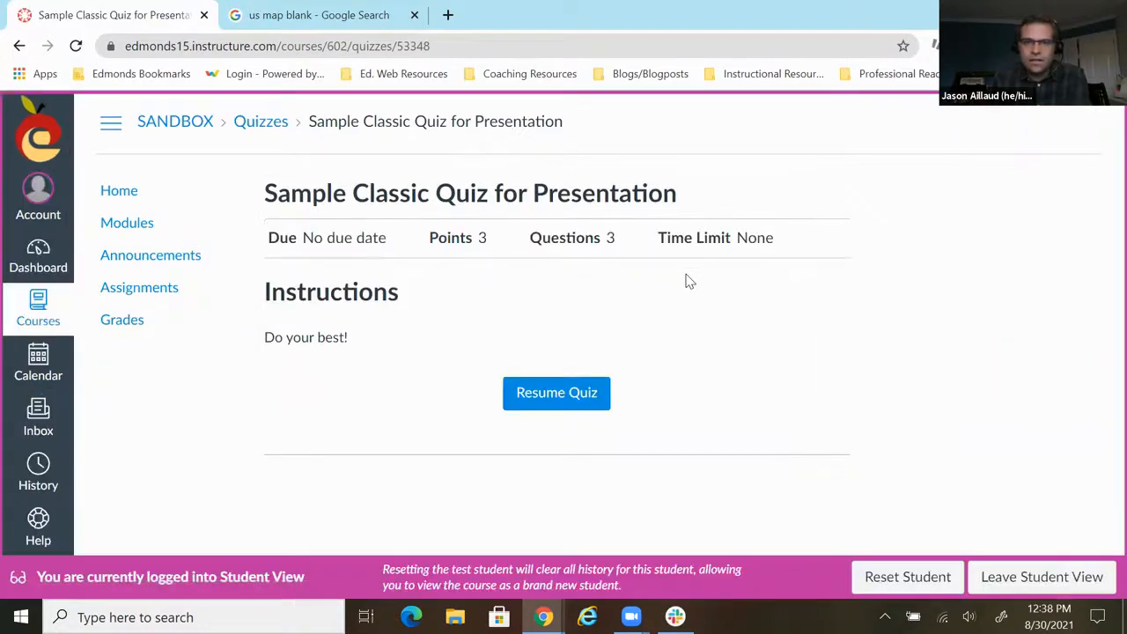
left_click(581, 387)
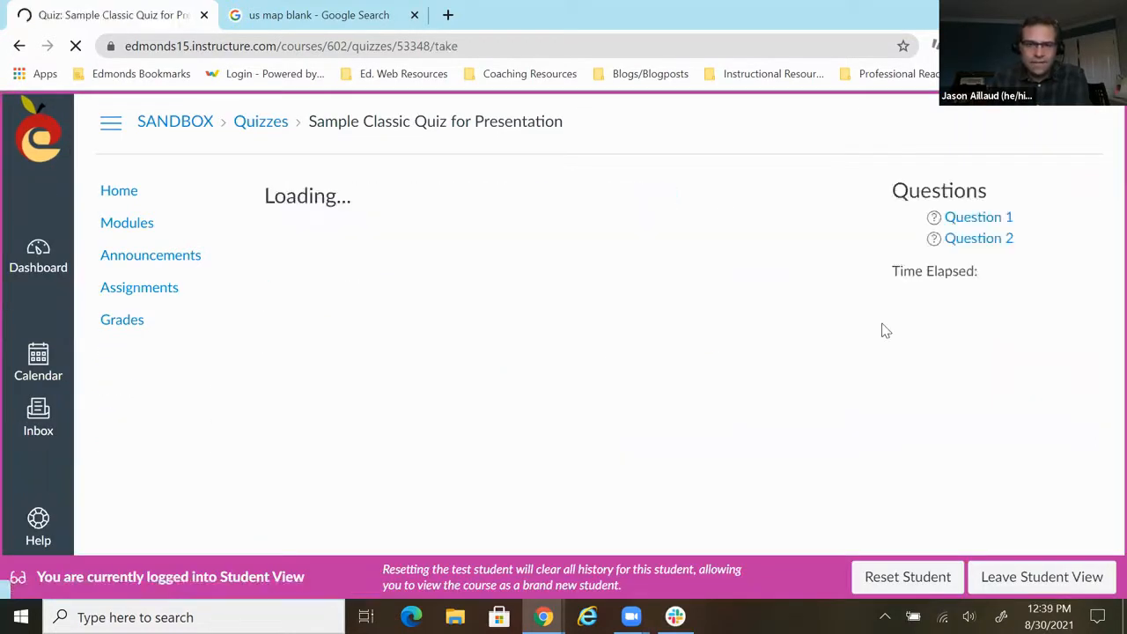
- Answer Question 1 with 121 and Question 2 with 5/6, and submit the quiz
scroll(642, 297, "down", 3)
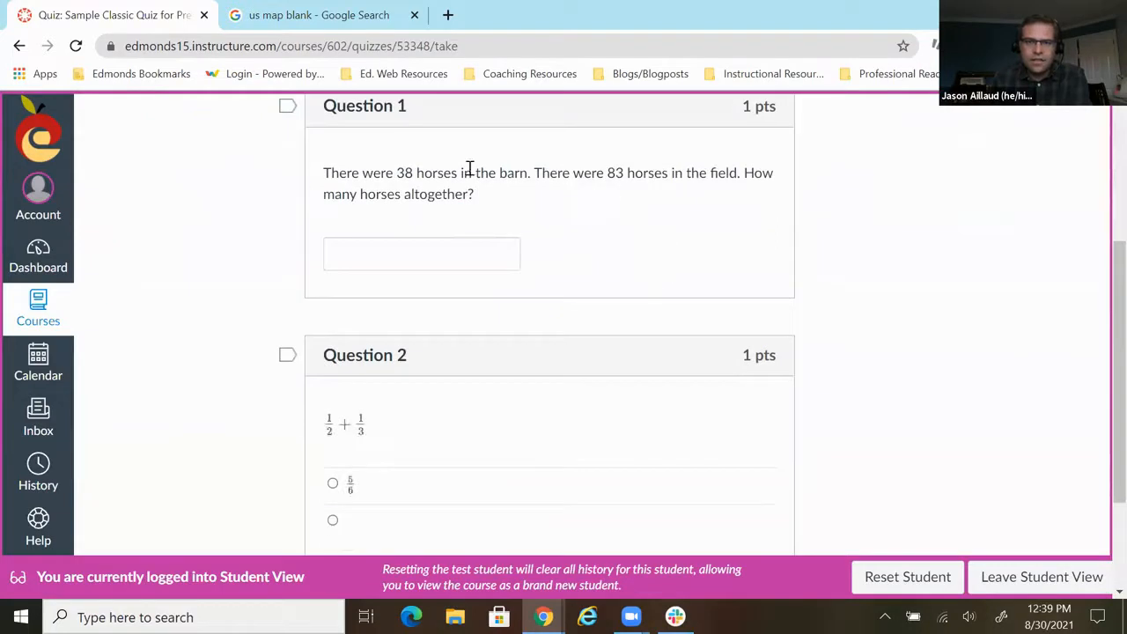
left_click(440, 248)
type("121")
scroll(453, 265, "down", 3)
left_click(332, 326)
left_click(793, 485)
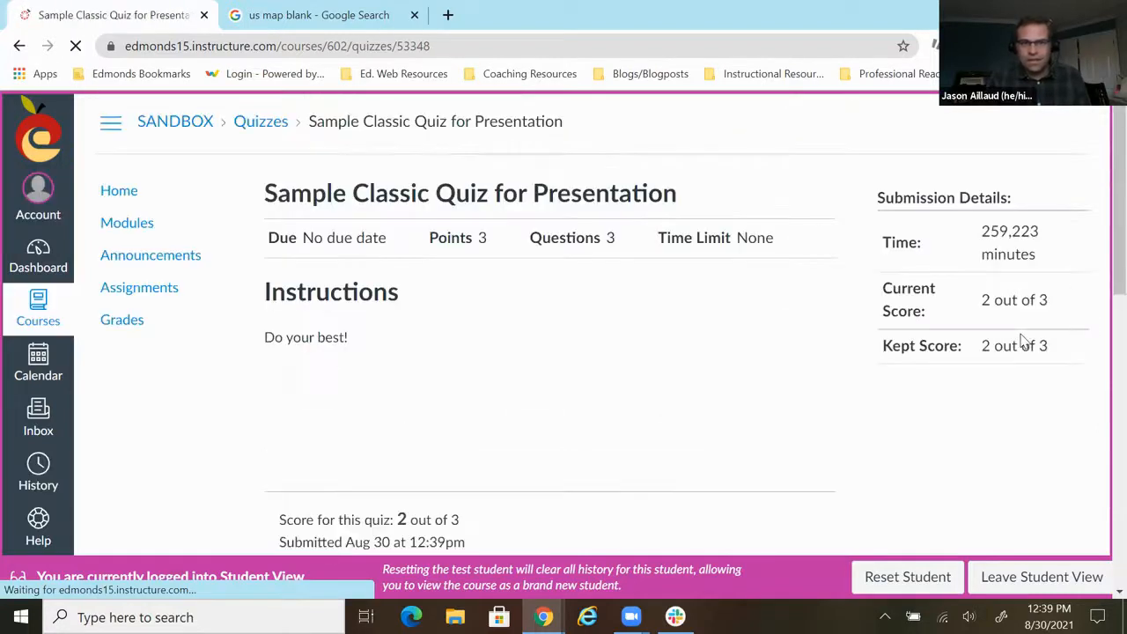
- Review the submitted quiz's results and answer feedback, and leave Student View
scroll(700, 296, "down", 2)
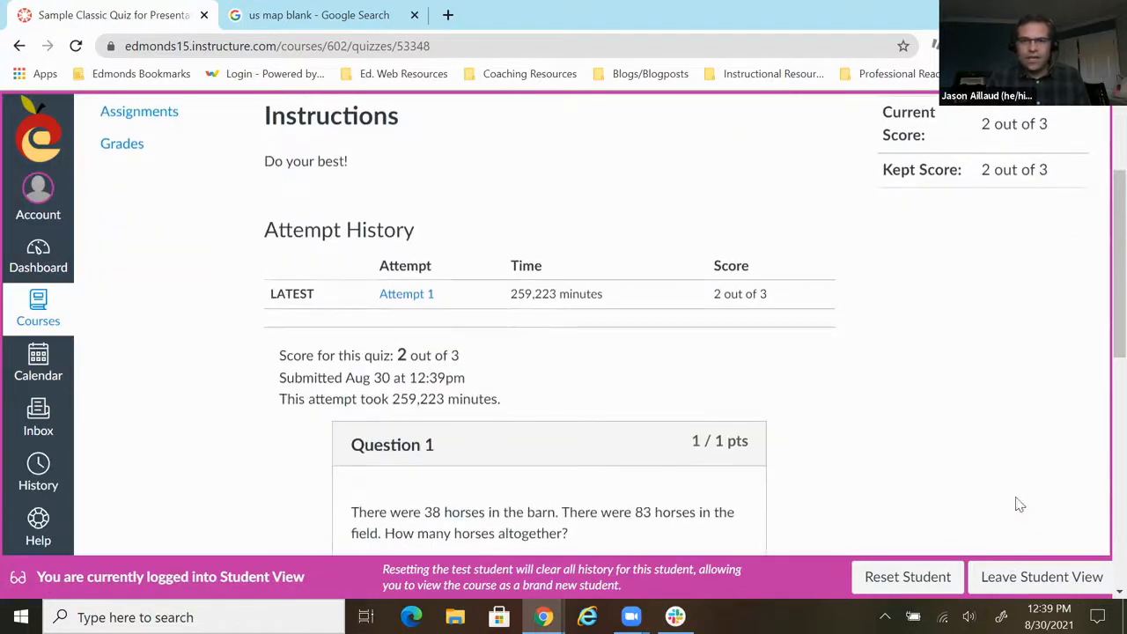
scroll(810, 432, "down", 4)
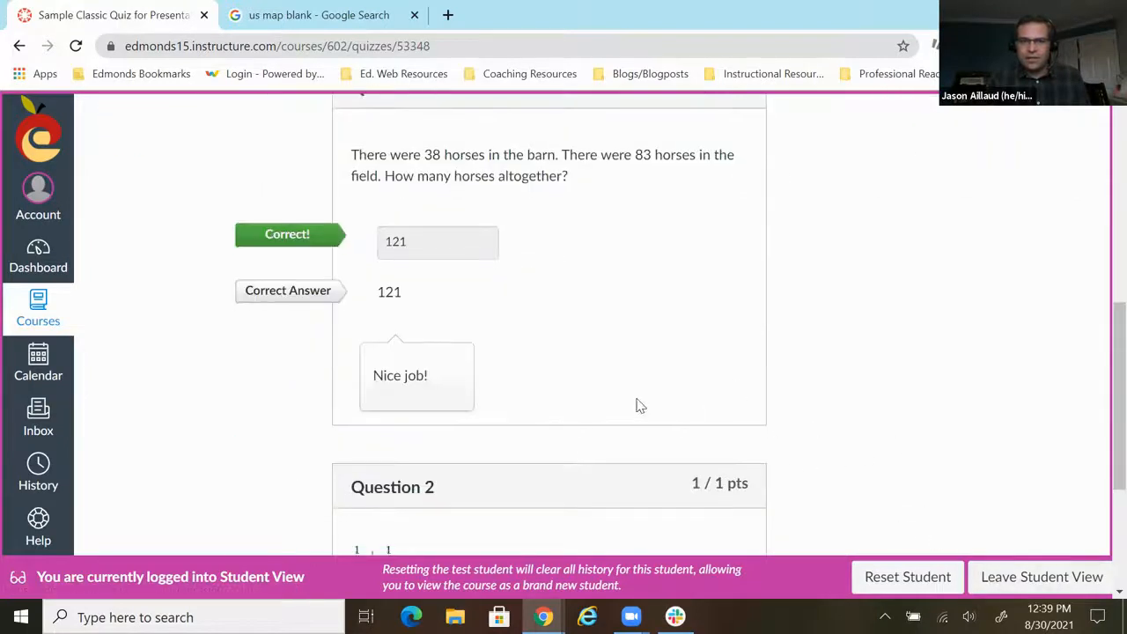
scroll(641, 406, "down", 2)
left_click(1004, 578)
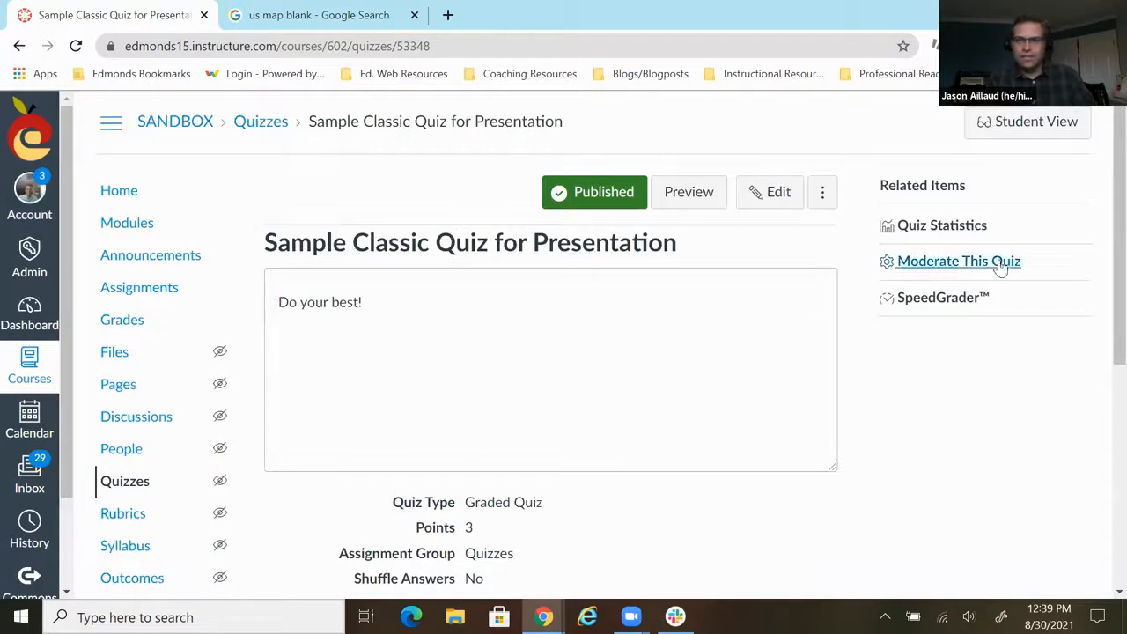
- Open the quiz in SpeedGrader and select the Test Student's submission
left_click(944, 299)
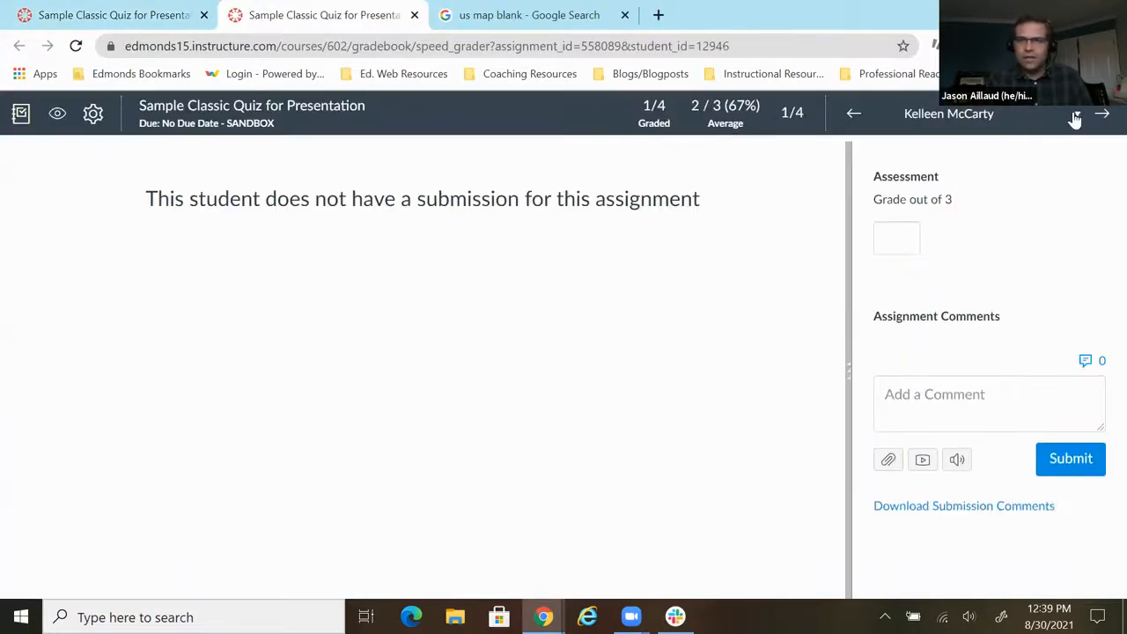
left_click(1076, 114)
left_click(950, 294)
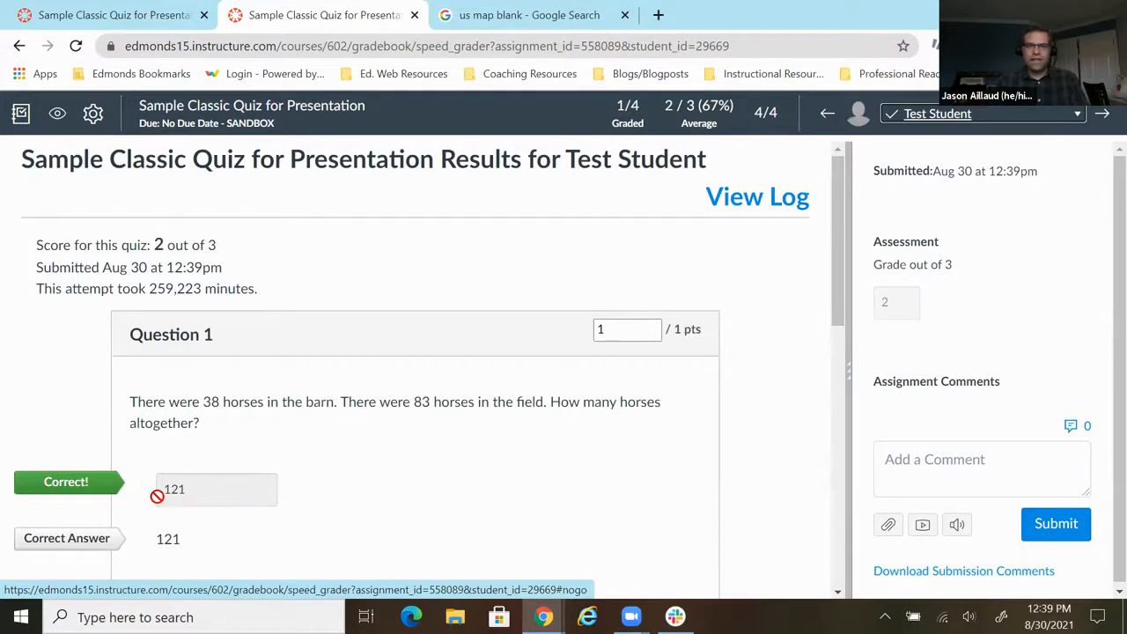
- Review the Test Student's graded answers and write the assignment comment "Nice job!"
scroll(221, 455, "down", 4)
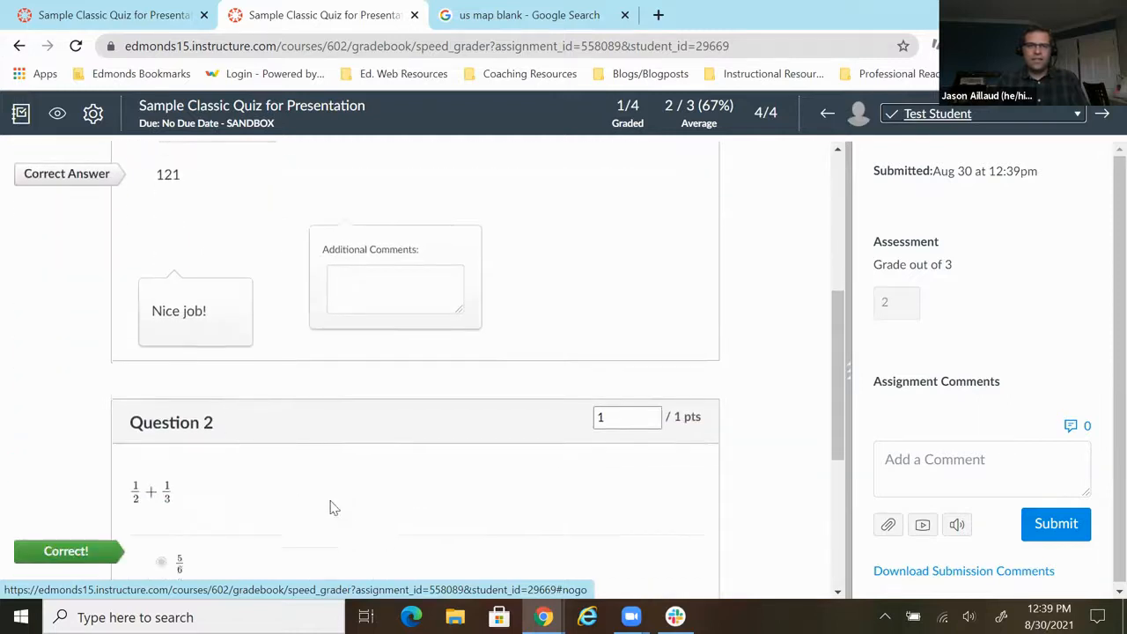
scroll(333, 509, "down", 4)
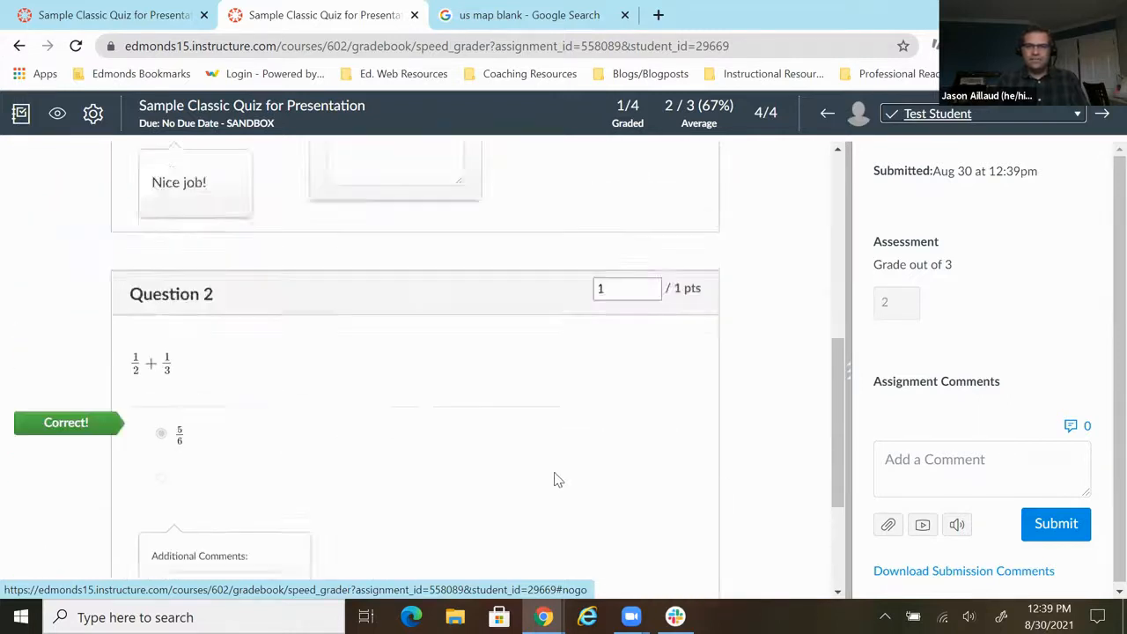
scroll(556, 478, "up", 8)
left_click(907, 462)
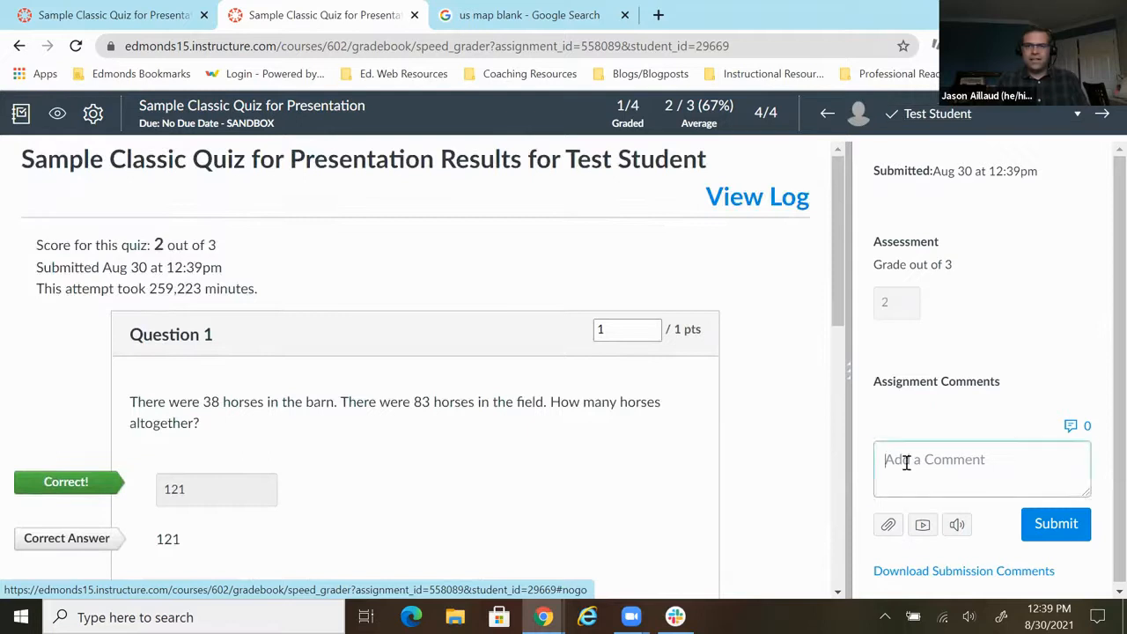
type("Nice job!")
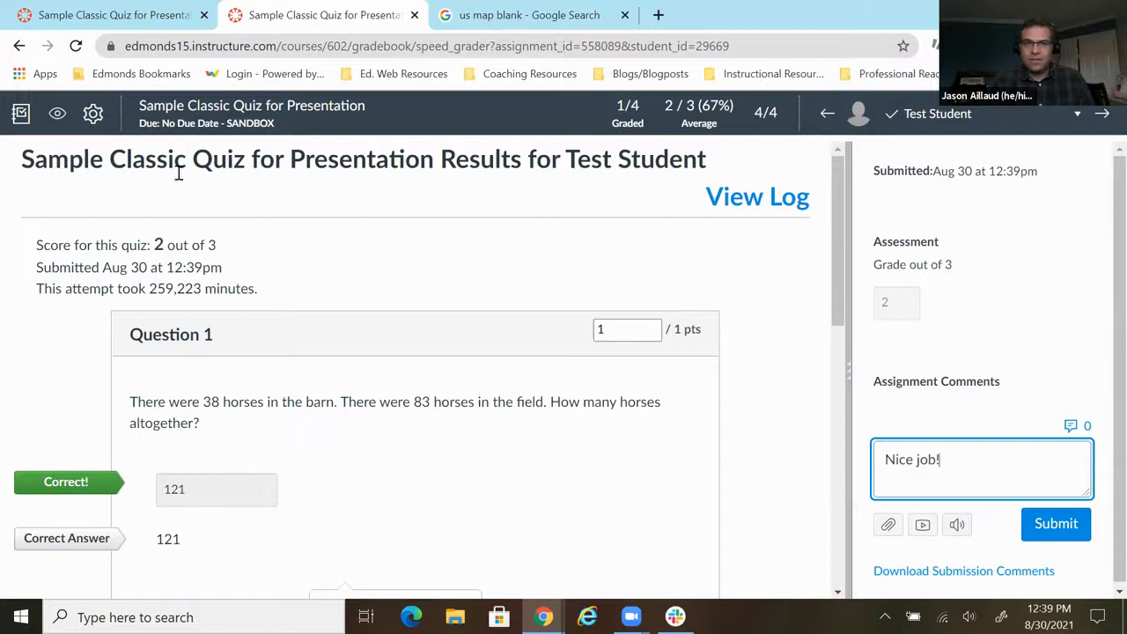
- Check the SpeedGrader options for sorting the student list, hiding student names and grading by question, leaving them as they are
left_click(95, 117)
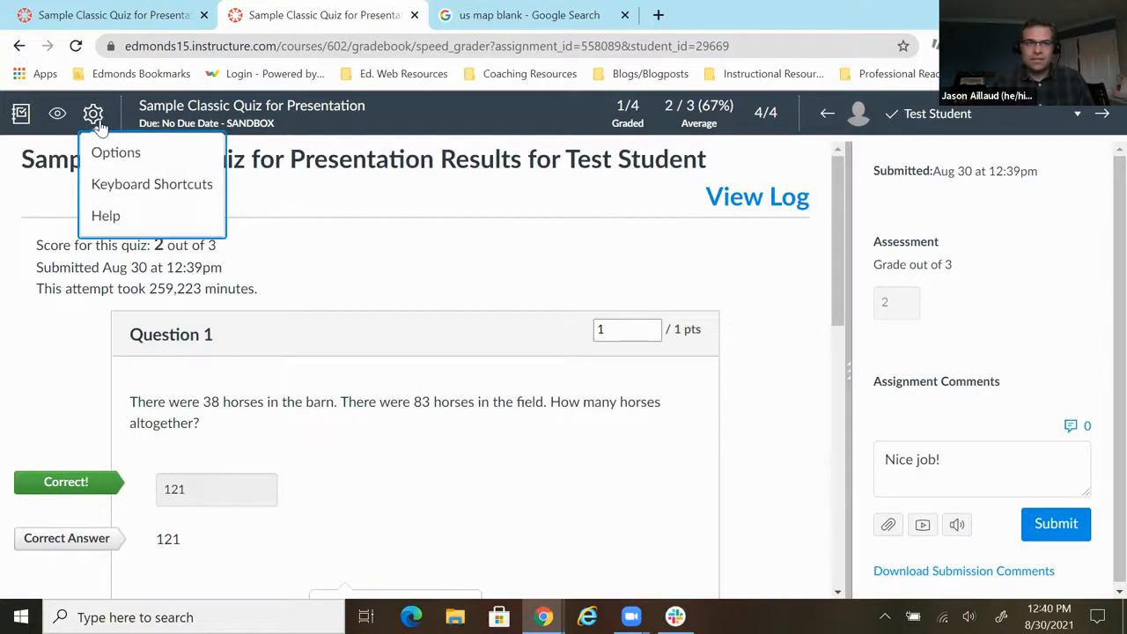
left_click(109, 154)
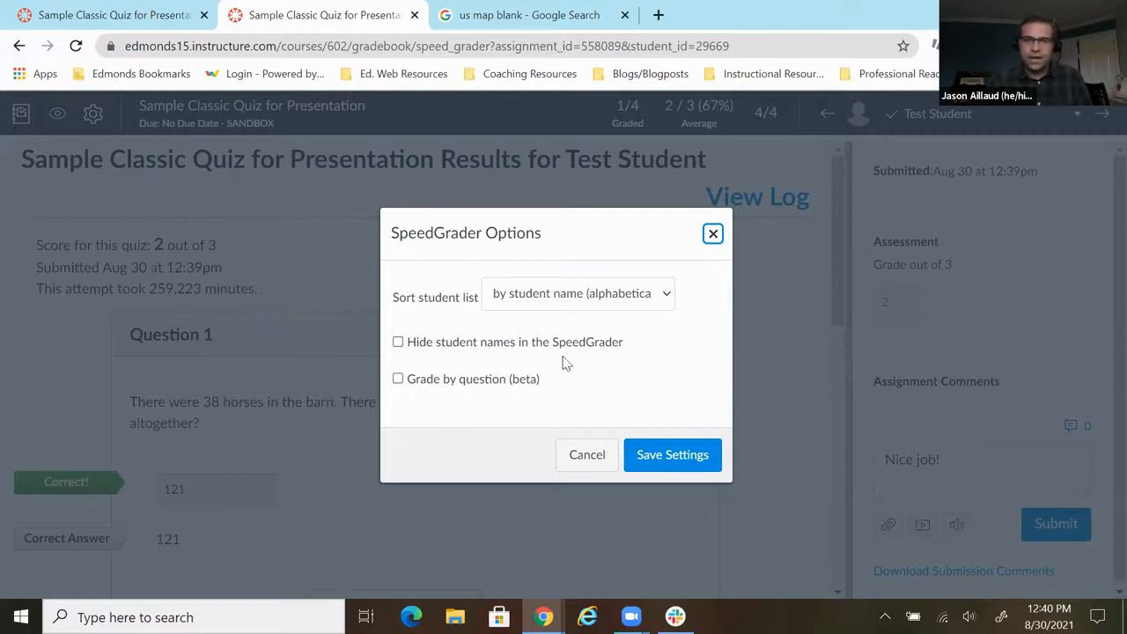
left_click(585, 456)
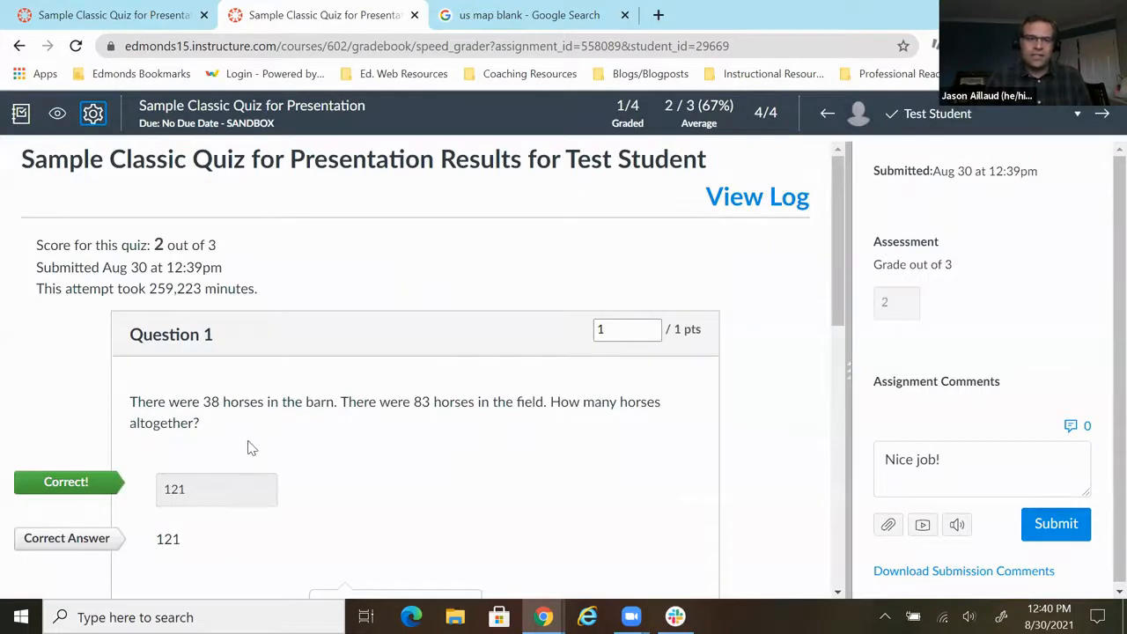
- Look over Question 1 of the graded submission, and close SpeedGrader without submitting the comment
scroll(249, 448, "down", 7)
scroll(248, 449, "up", 5)
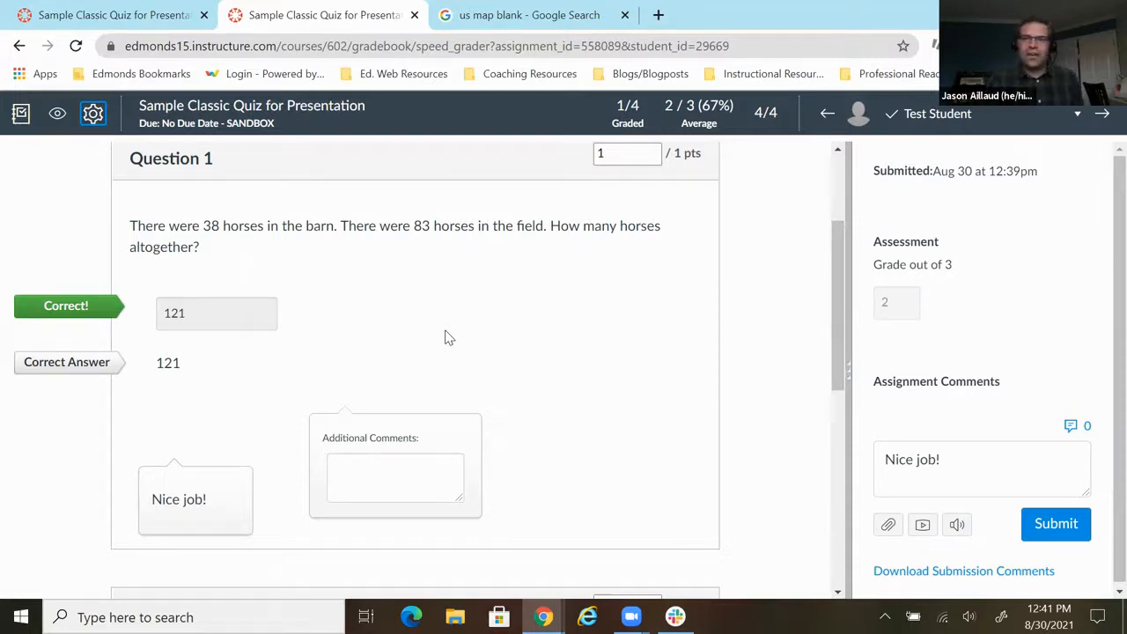
left_click(414, 15)
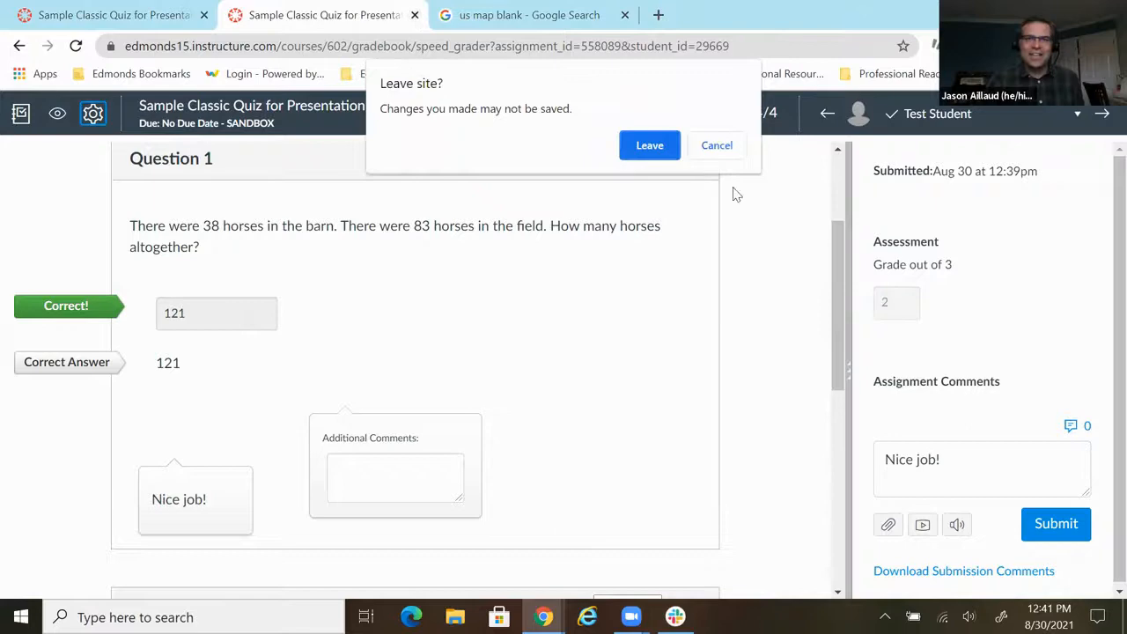
left_click(649, 145)
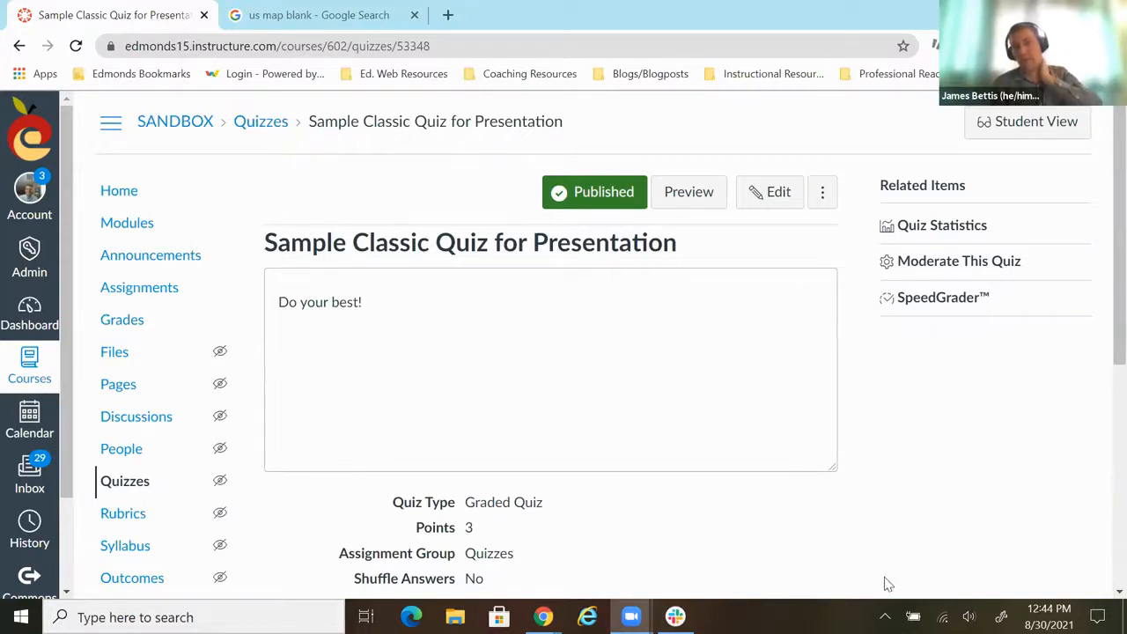
- Find Sample New Quiz for Presentation 2 among the course's quizzes and open it for building
left_click(165, 483)
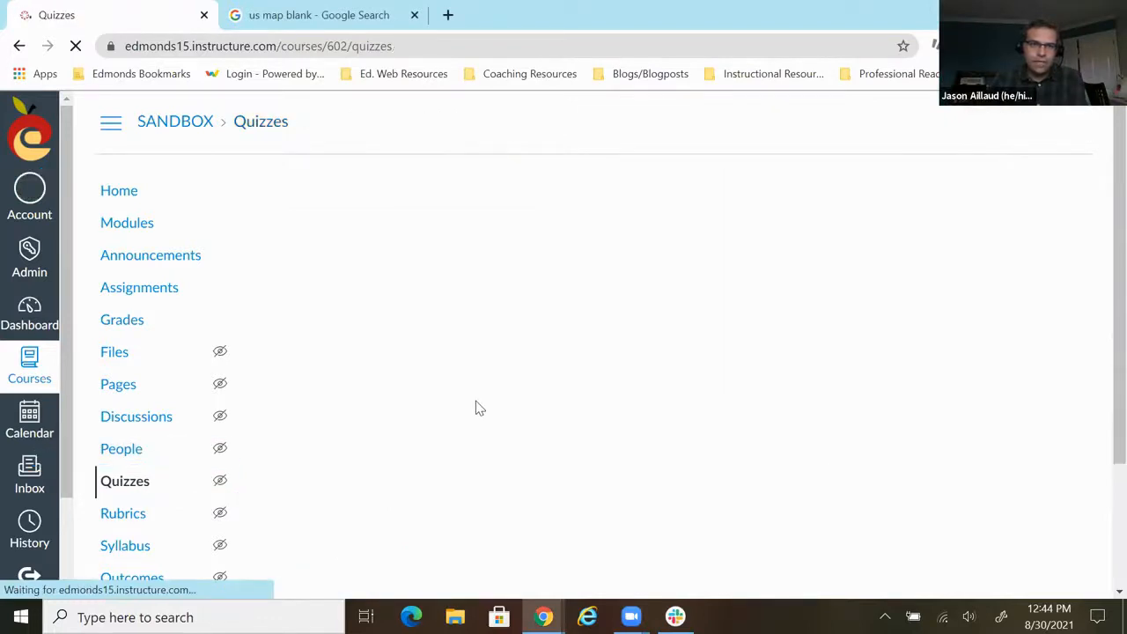
scroll(476, 405, "down", 8)
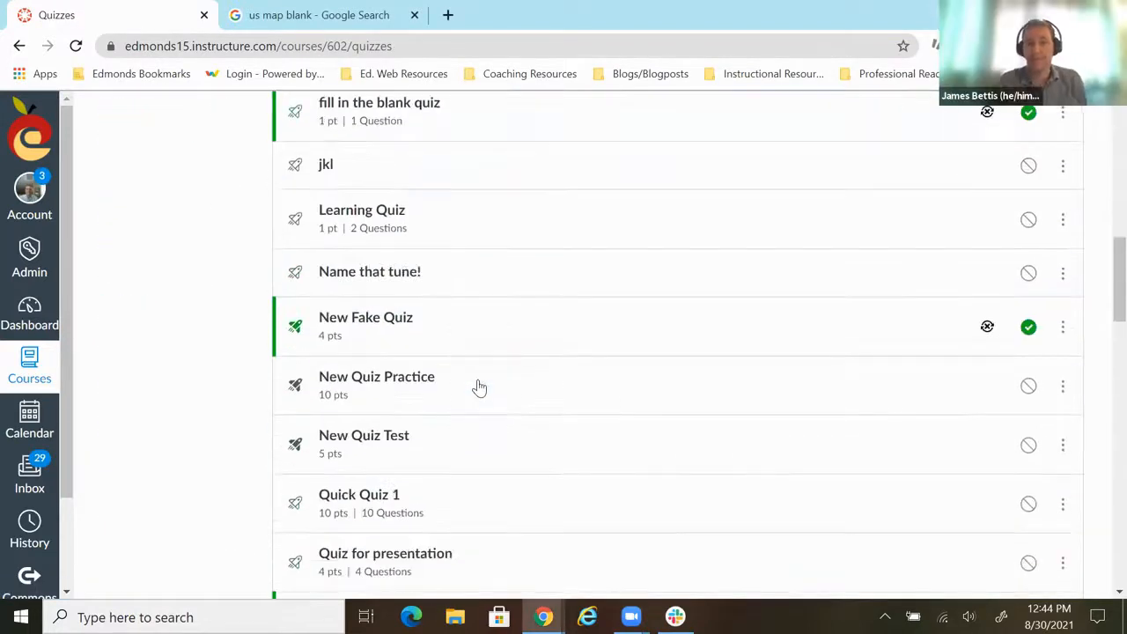
scroll(479, 388, "down", 4)
scroll(476, 390, "down", 2)
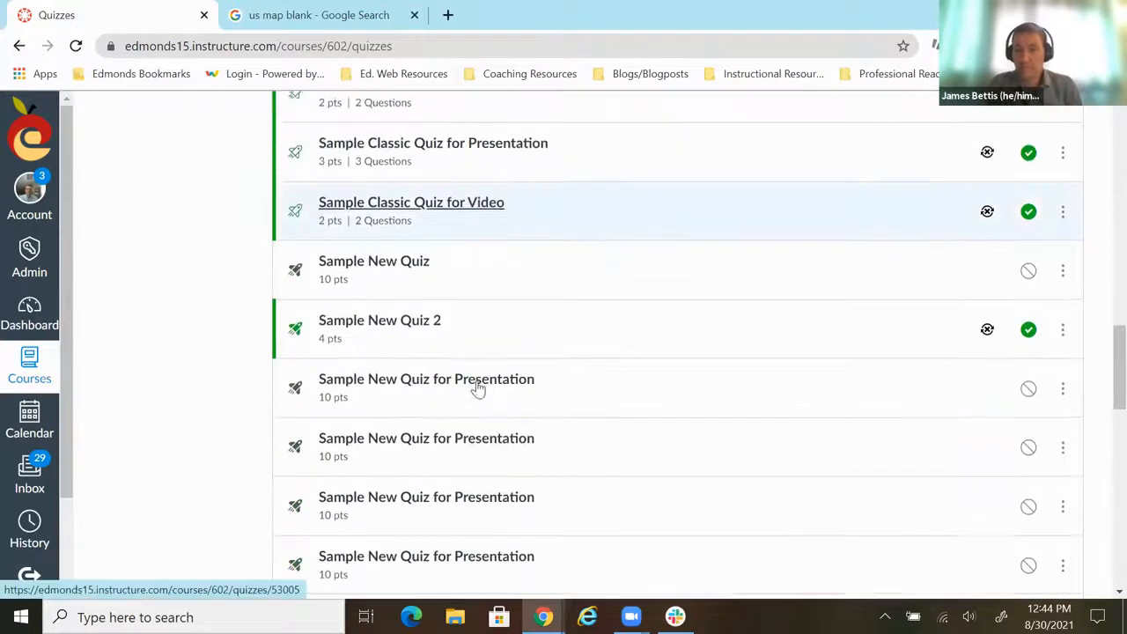
scroll(475, 388, "down", 2)
left_click(435, 444)
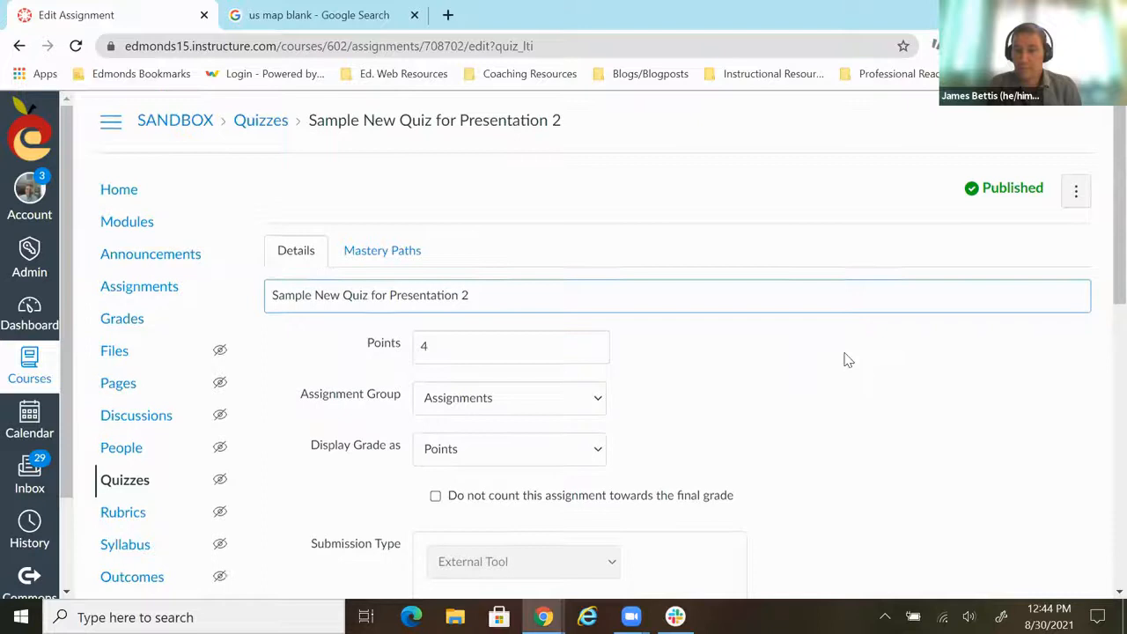
scroll(841, 361, "down", 8)
left_click(1057, 426)
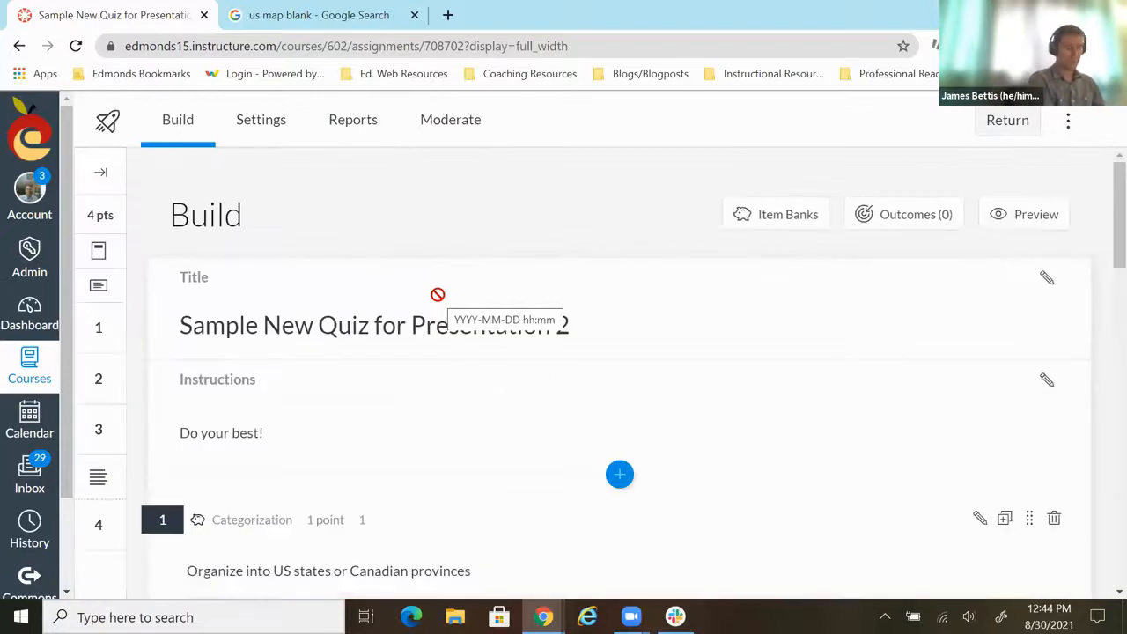
- Add a Multiple Choice question at the end of the quiz and title it 5
scroll(696, 400, "down", 3)
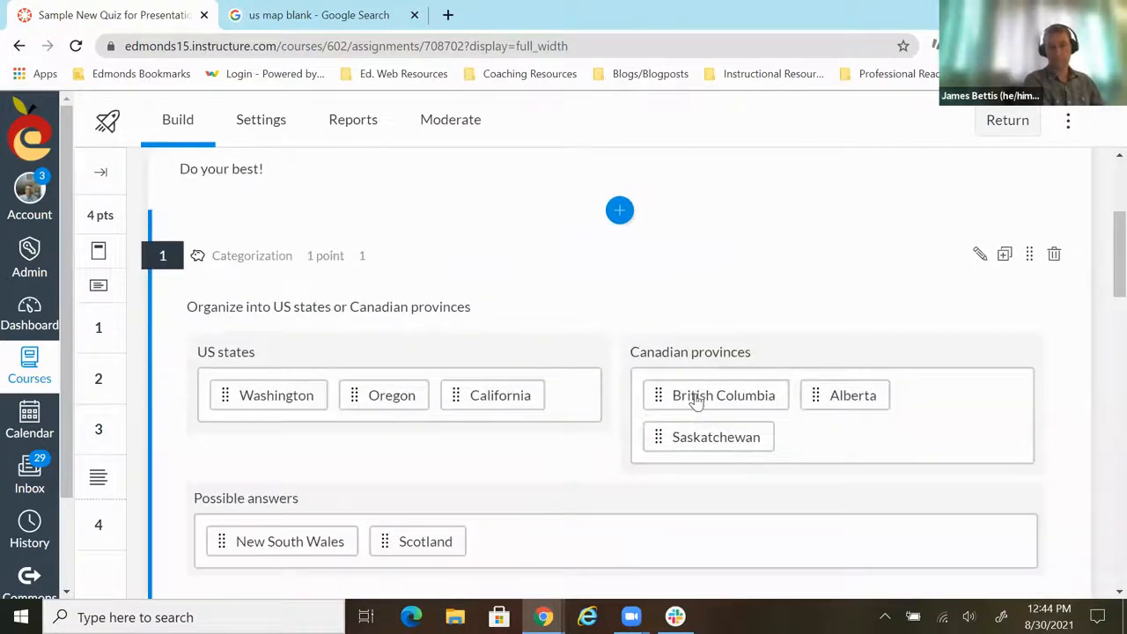
scroll(697, 400, "down", 20)
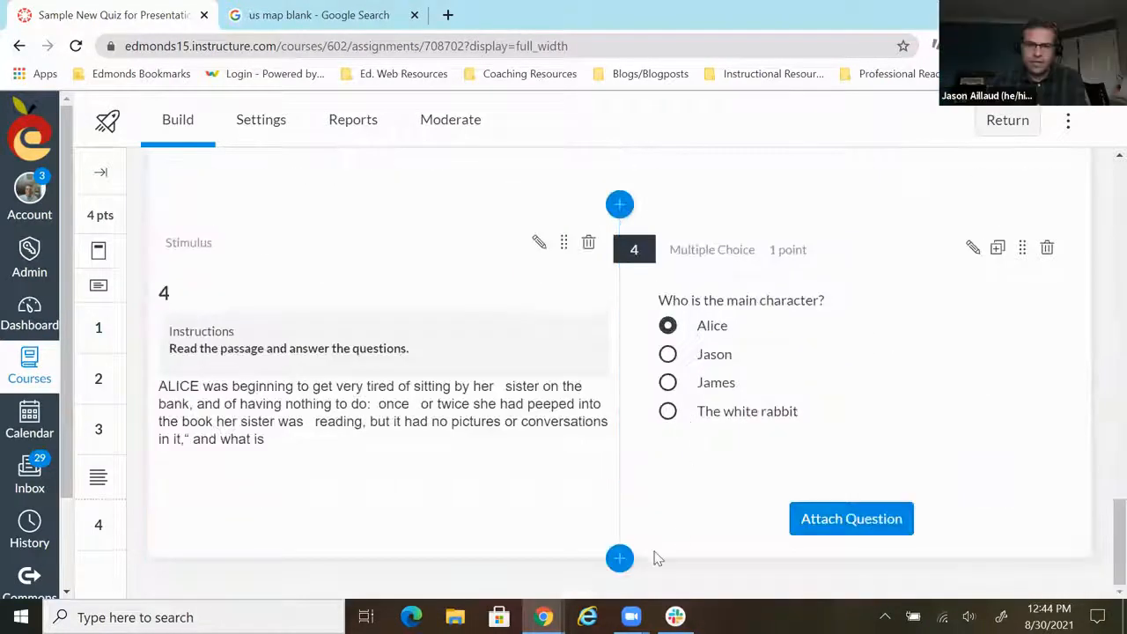
left_click(622, 560)
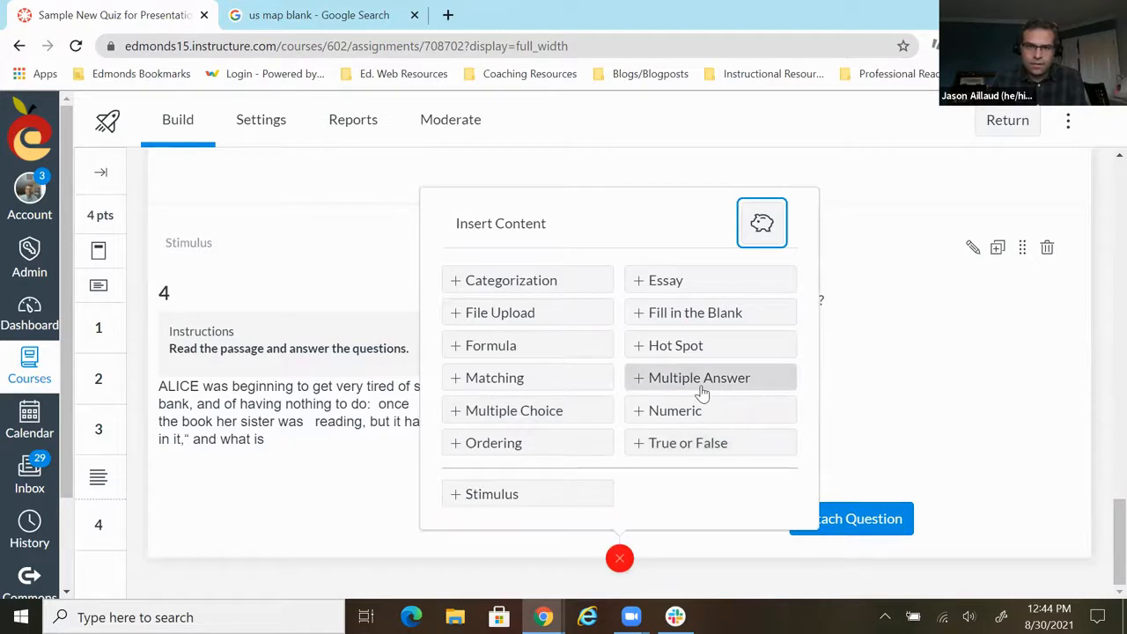
left_click(539, 410)
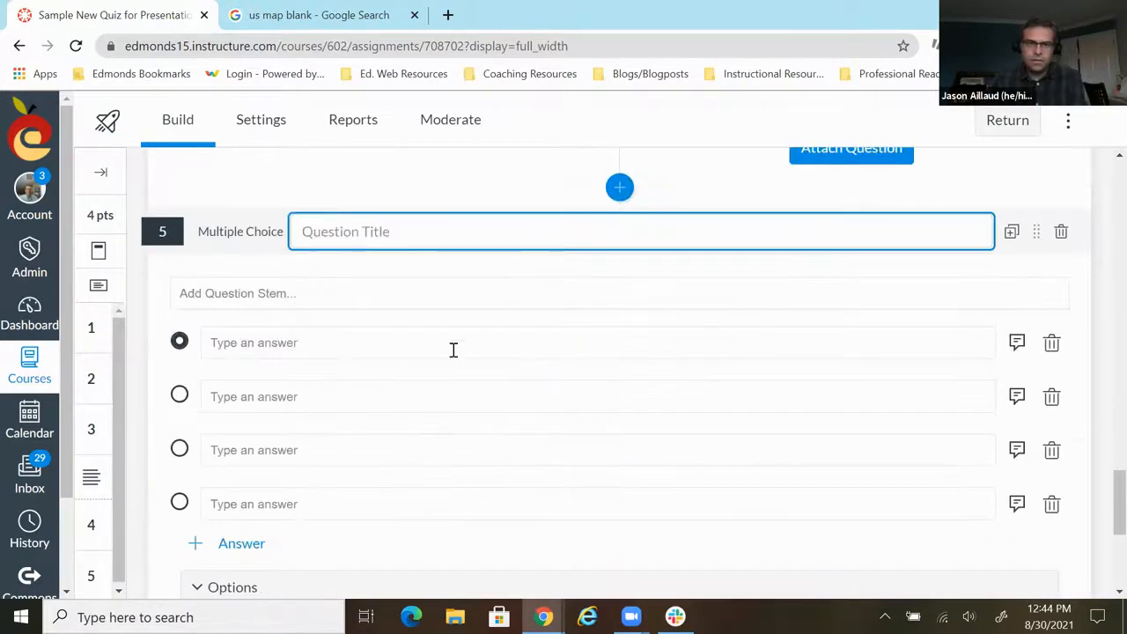
type("5")
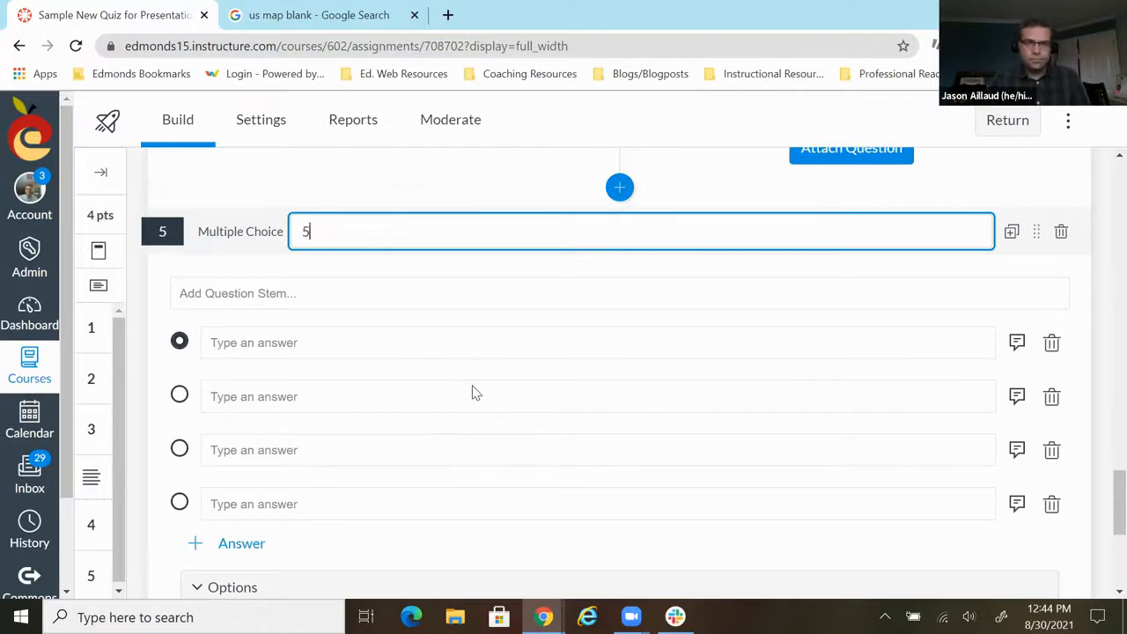
- Start editing the new question's stem and take a look at the Mathquill equation editor without entering anything
left_click(320, 293)
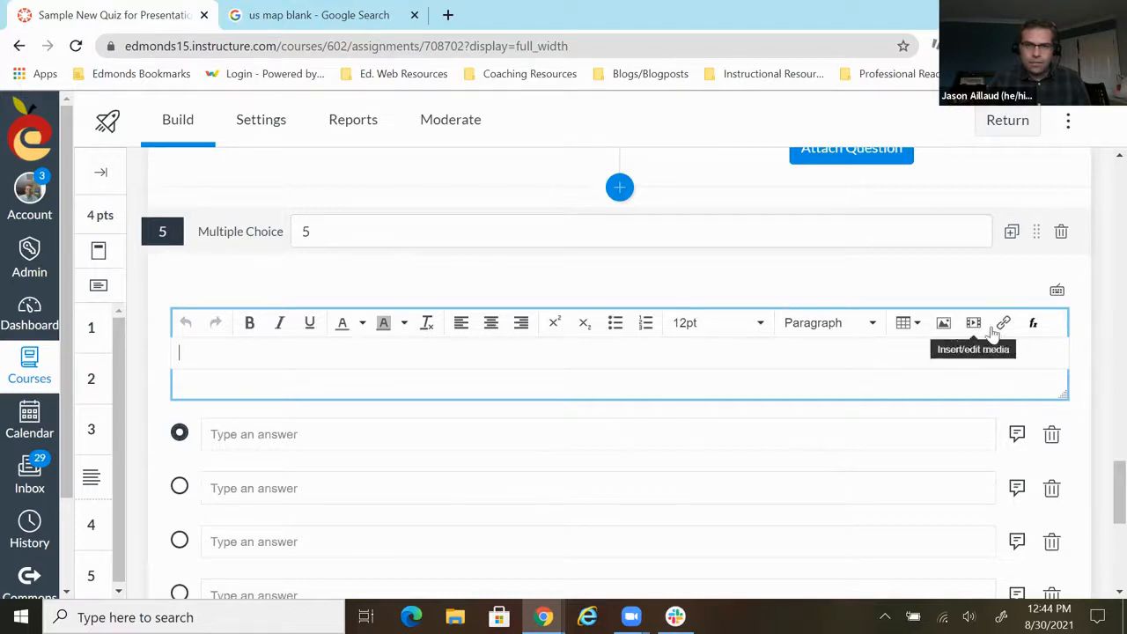
left_click(1034, 325)
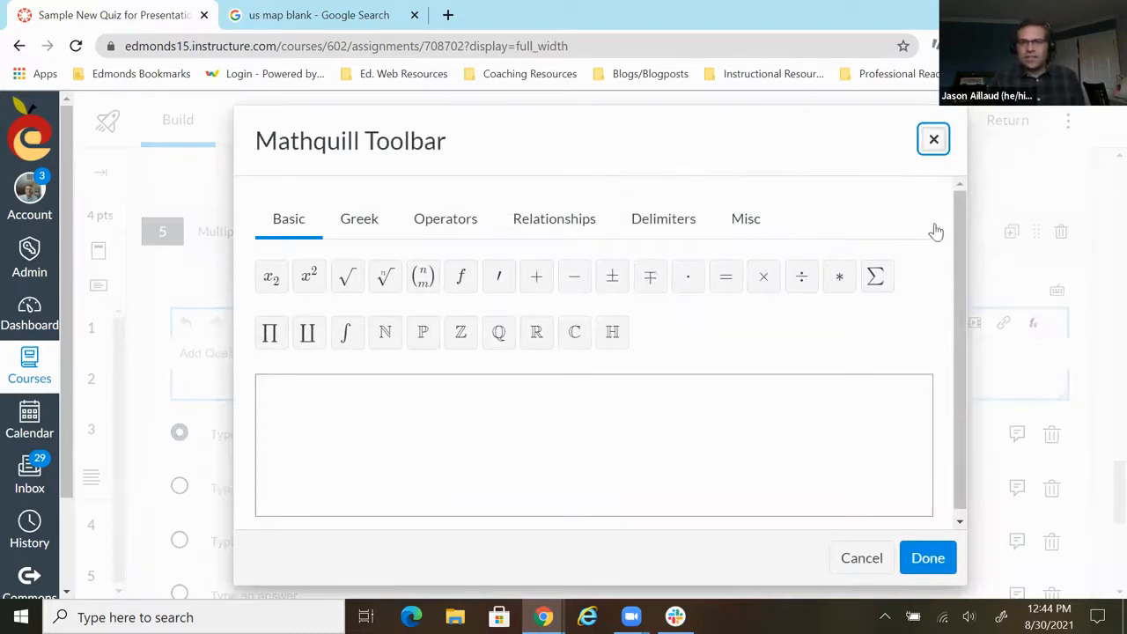
left_click(933, 141)
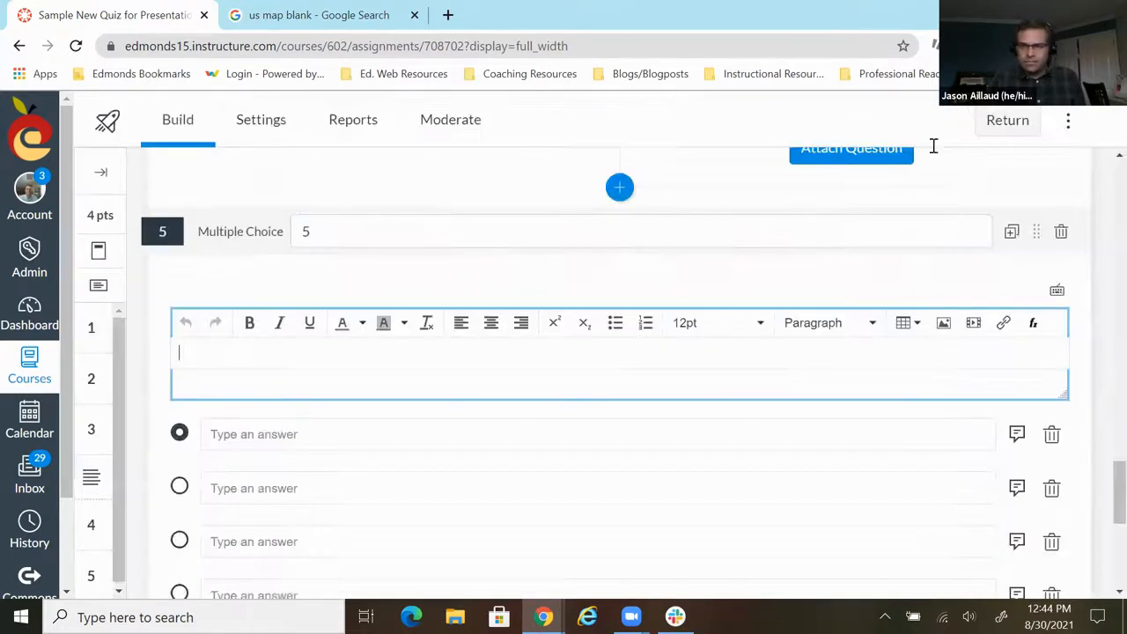
- Try the binomial template with 5 over 6 in the question stem's equation editor, and discard the expression
left_click(1034, 324)
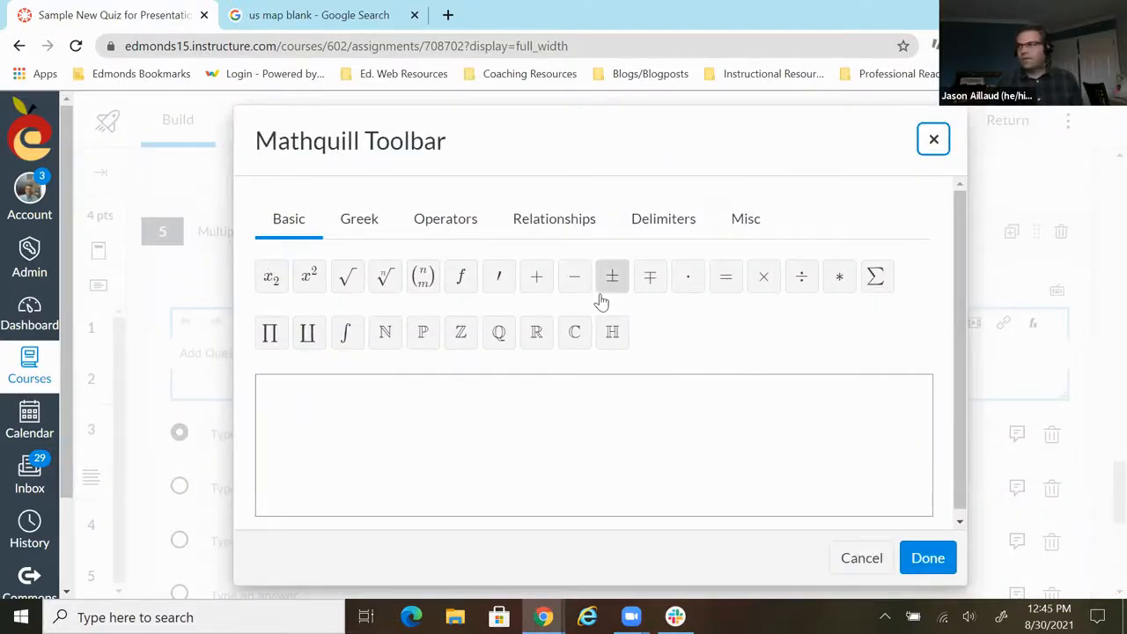
left_click(421, 280)
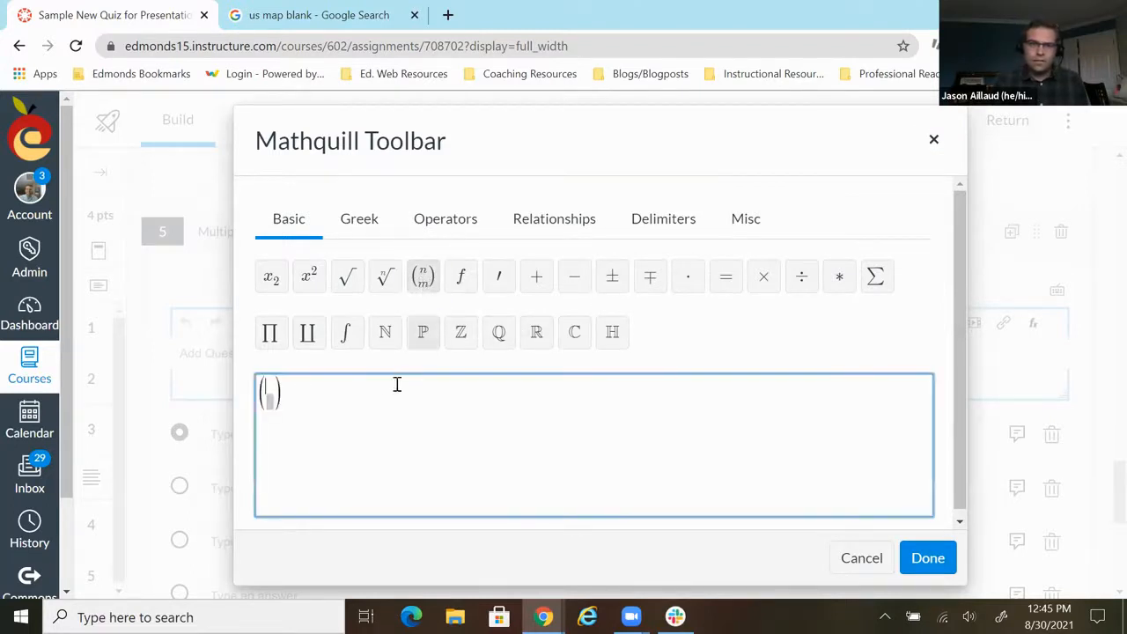
type("56")
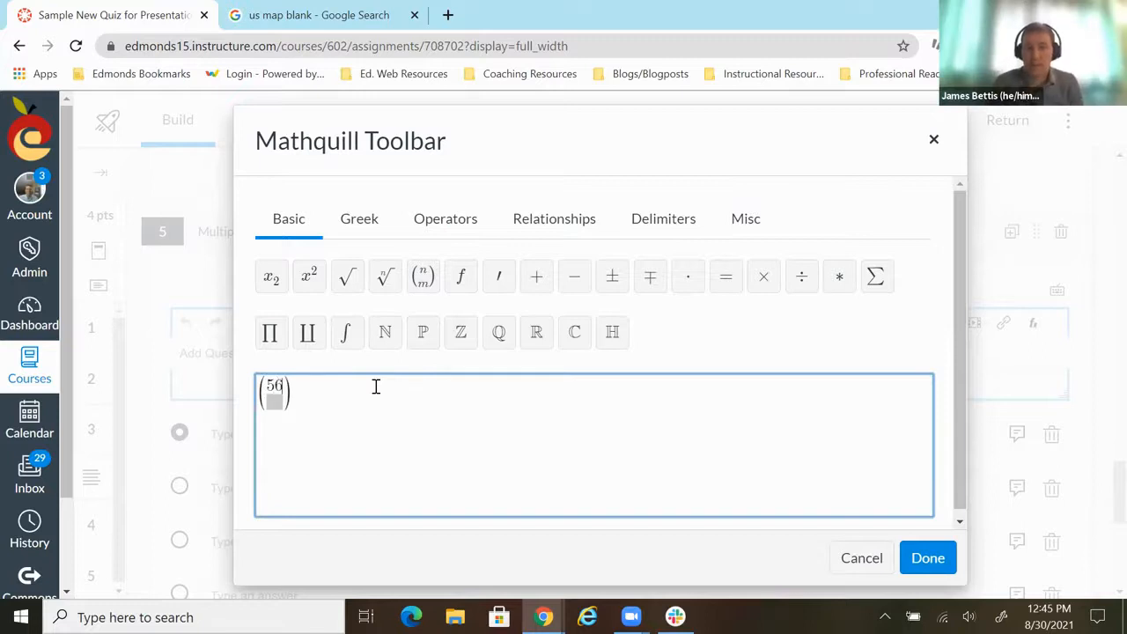
key("BackSpace")
left_click(274, 396)
type("6")
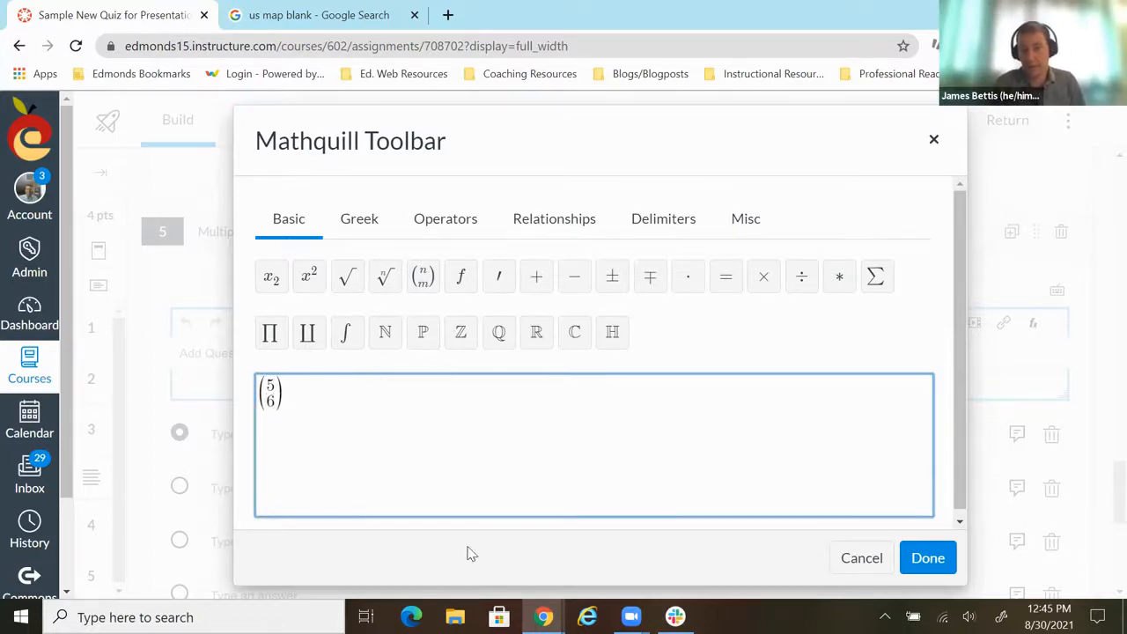
left_click(934, 139)
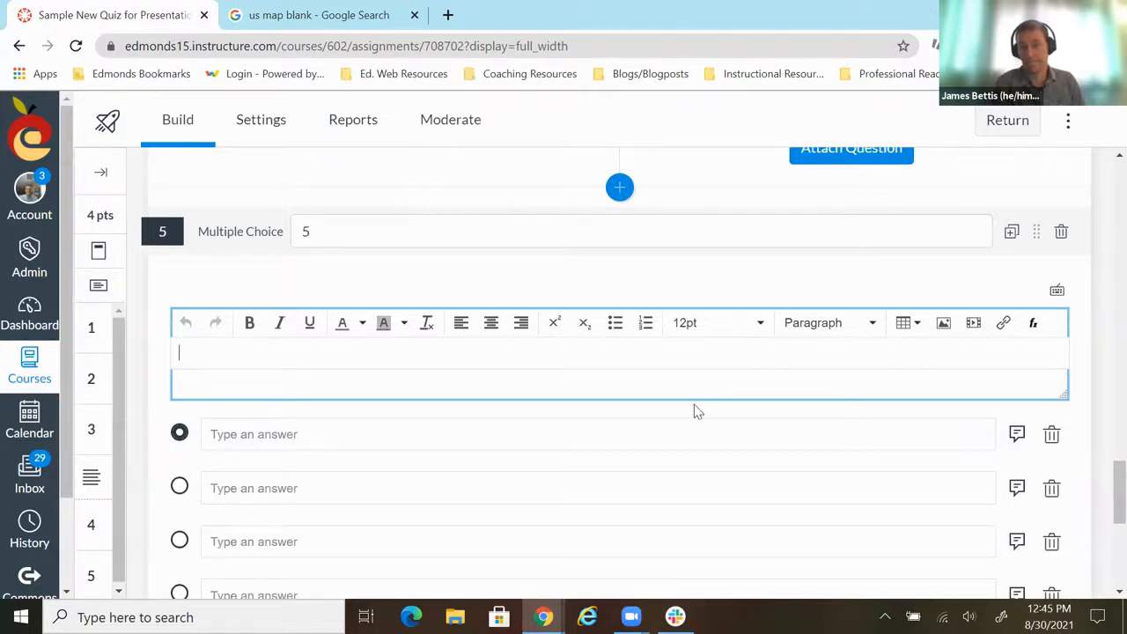
- Open the first answer choice of question 5 for rich-text editing
scroll(669, 414, "down", 2)
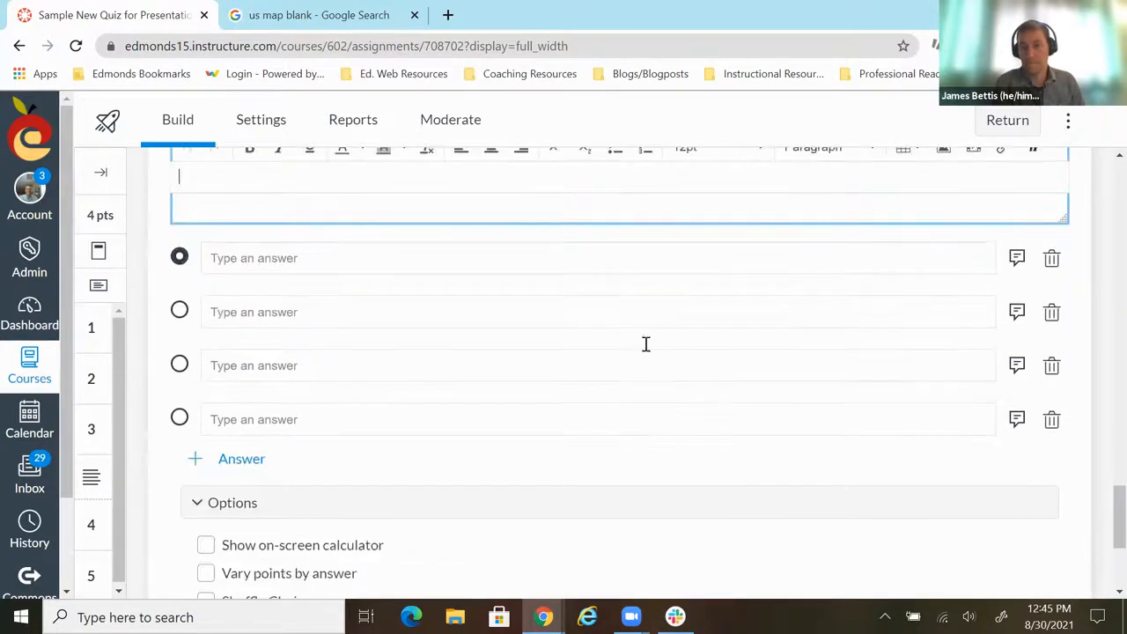
left_click(584, 259)
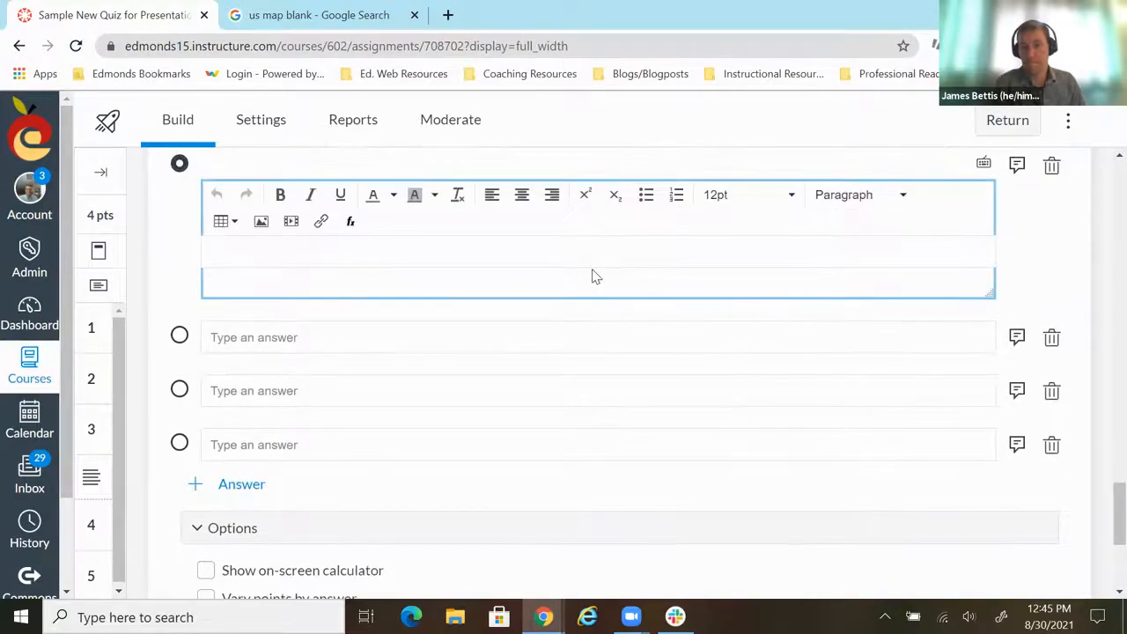